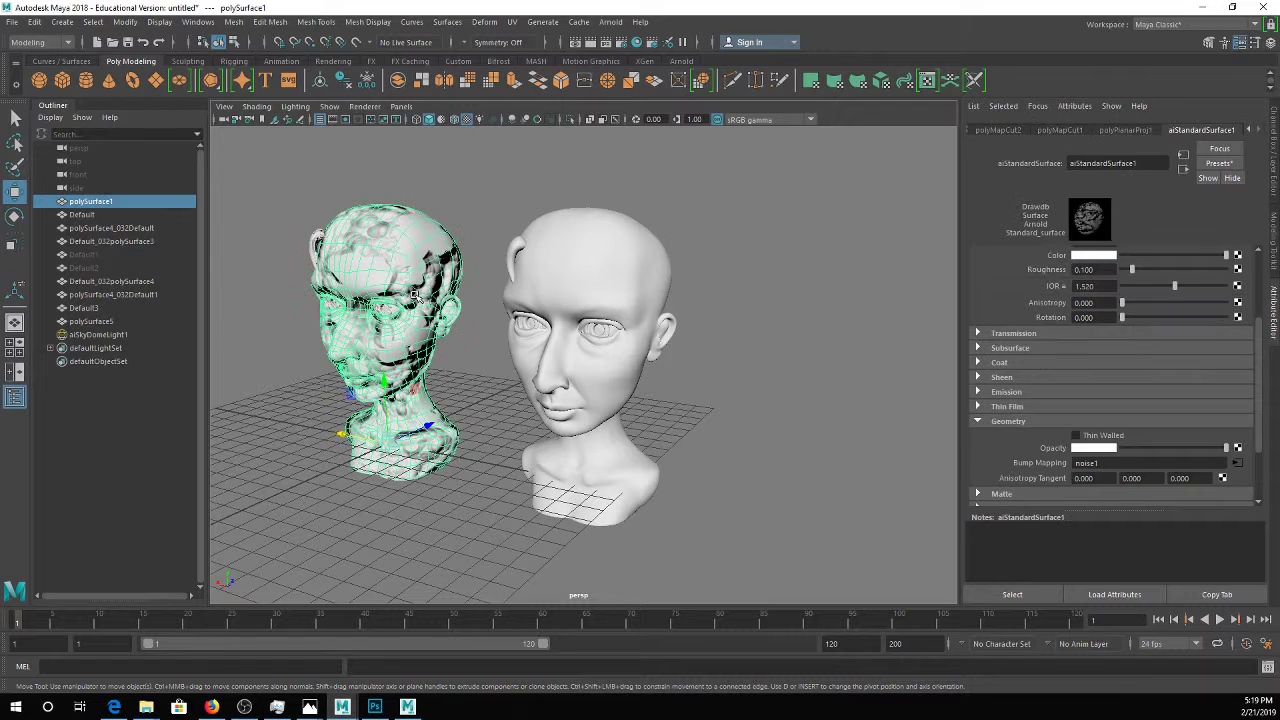
# Delete the small hair curl mesh beside the forehead of the bumpy head
pyautogui.click(314, 234)
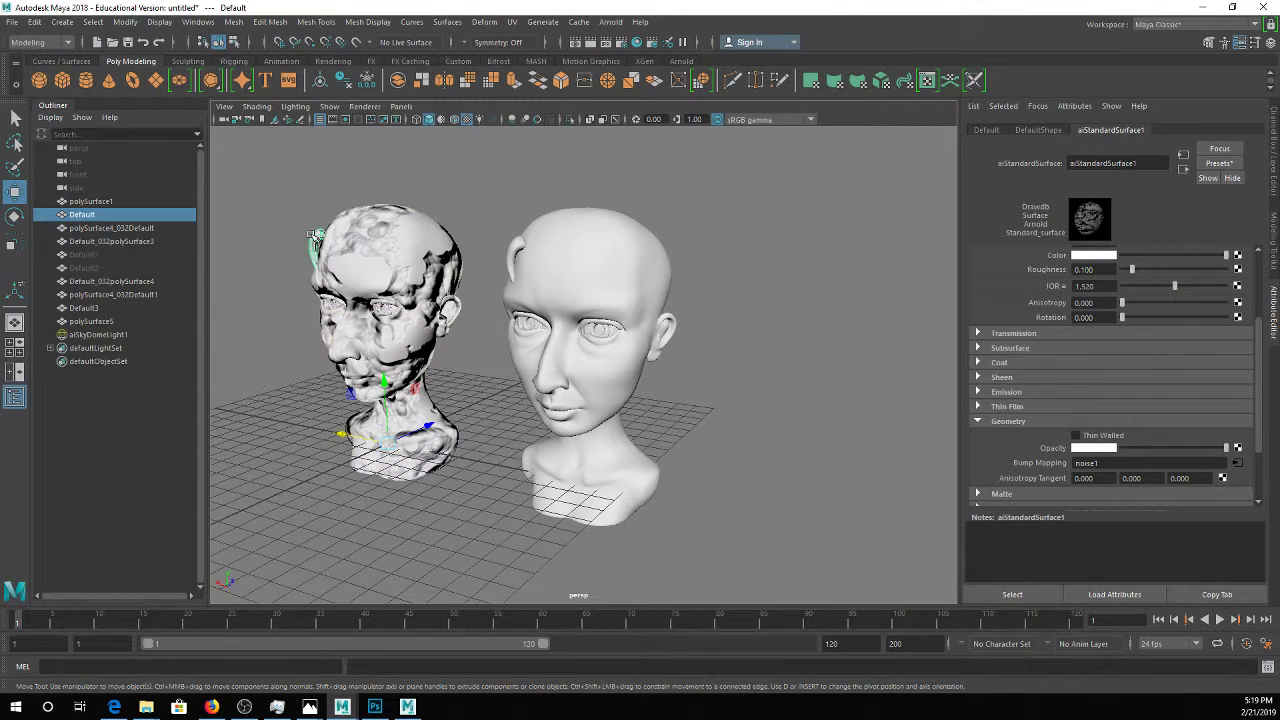
pyautogui.press('Delete')
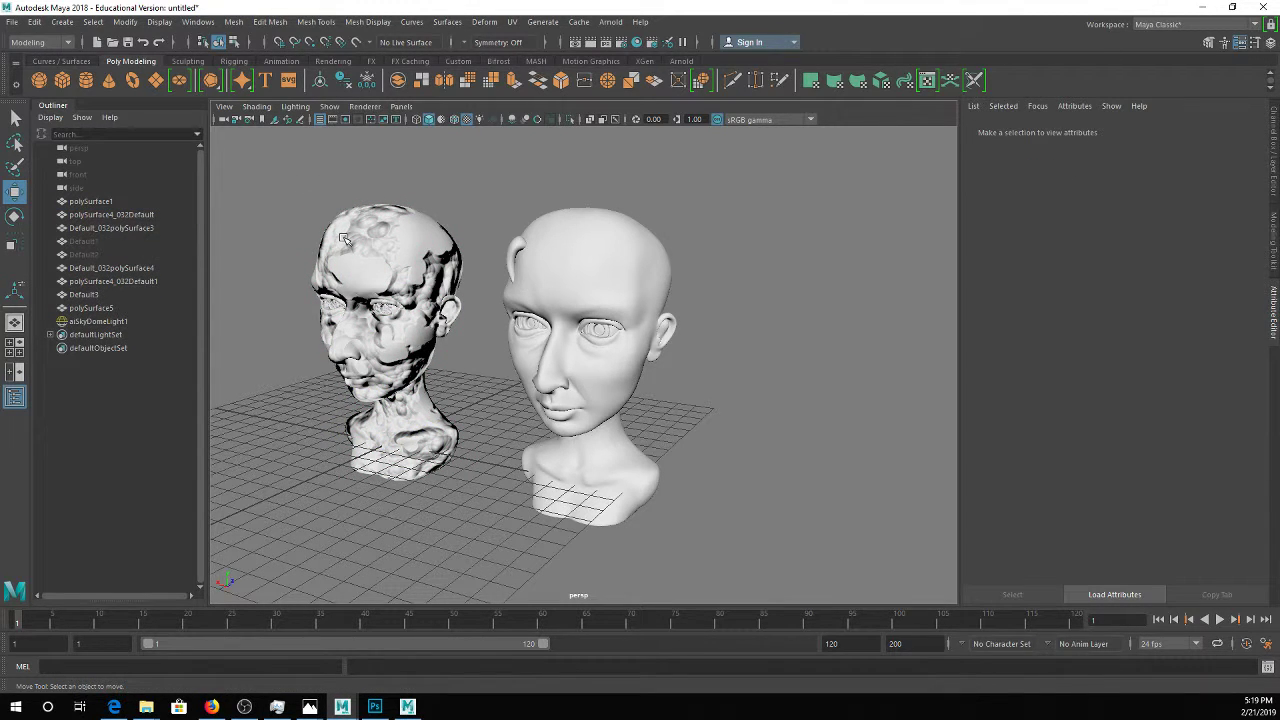
pyautogui.click(392, 251)
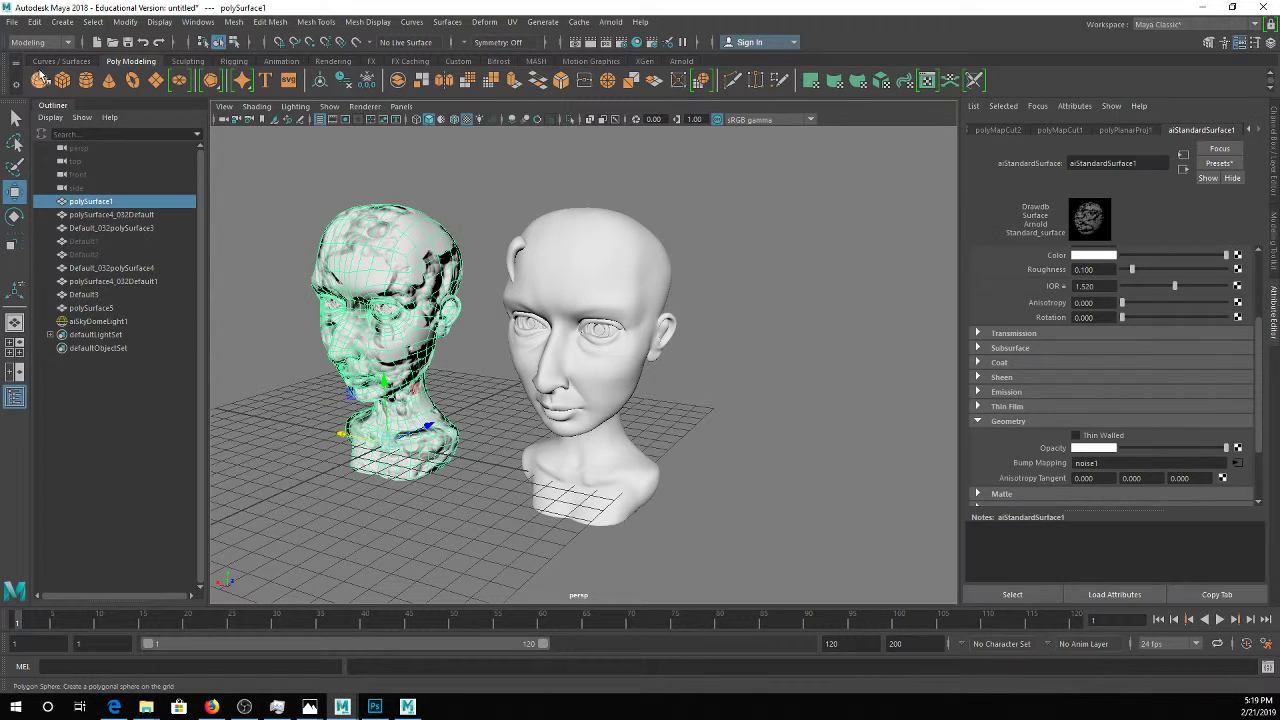
pyautogui.click(12, 22)
pyautogui.click(102, 234)
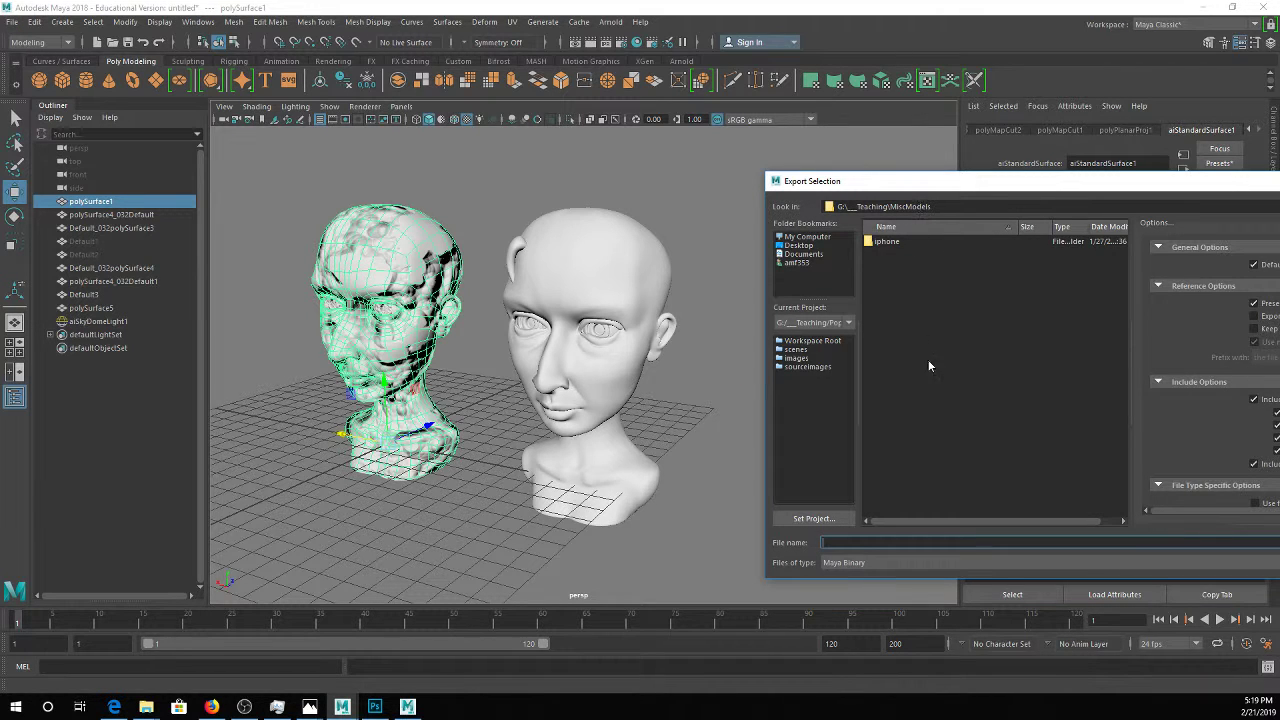
pyautogui.click(848, 563)
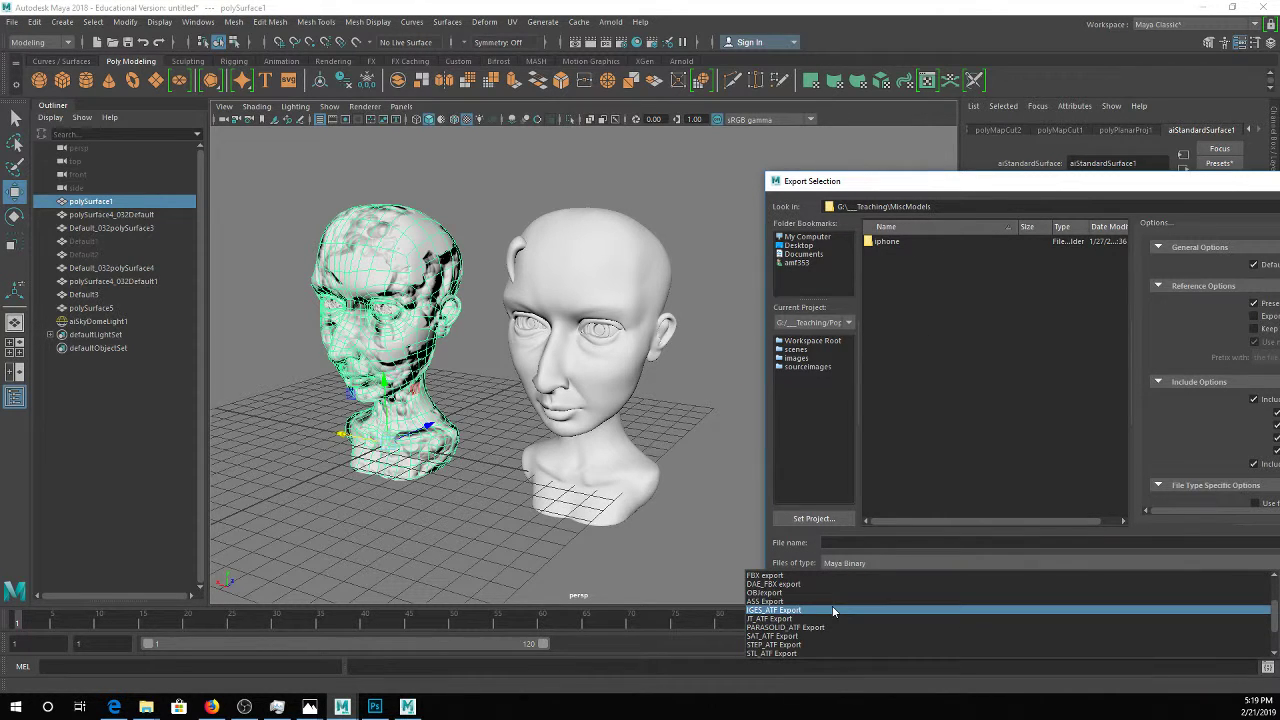
pyautogui.click(815, 593)
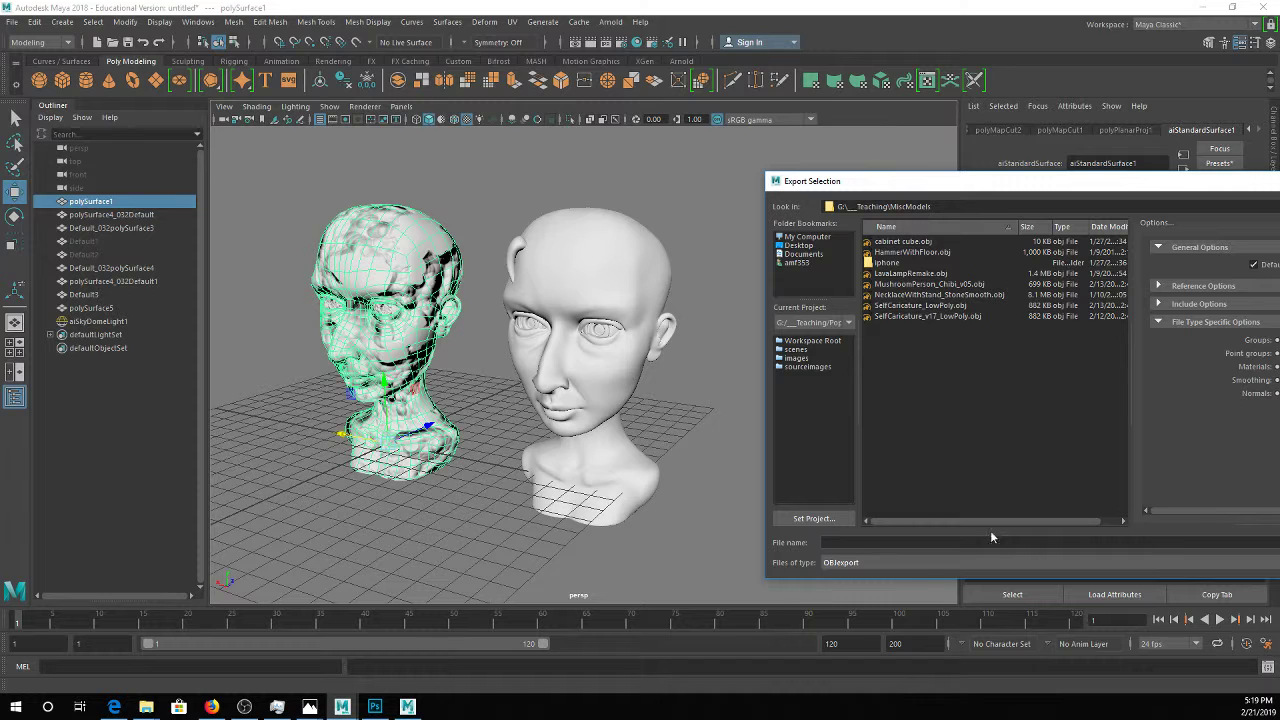
pyautogui.click(841, 545)
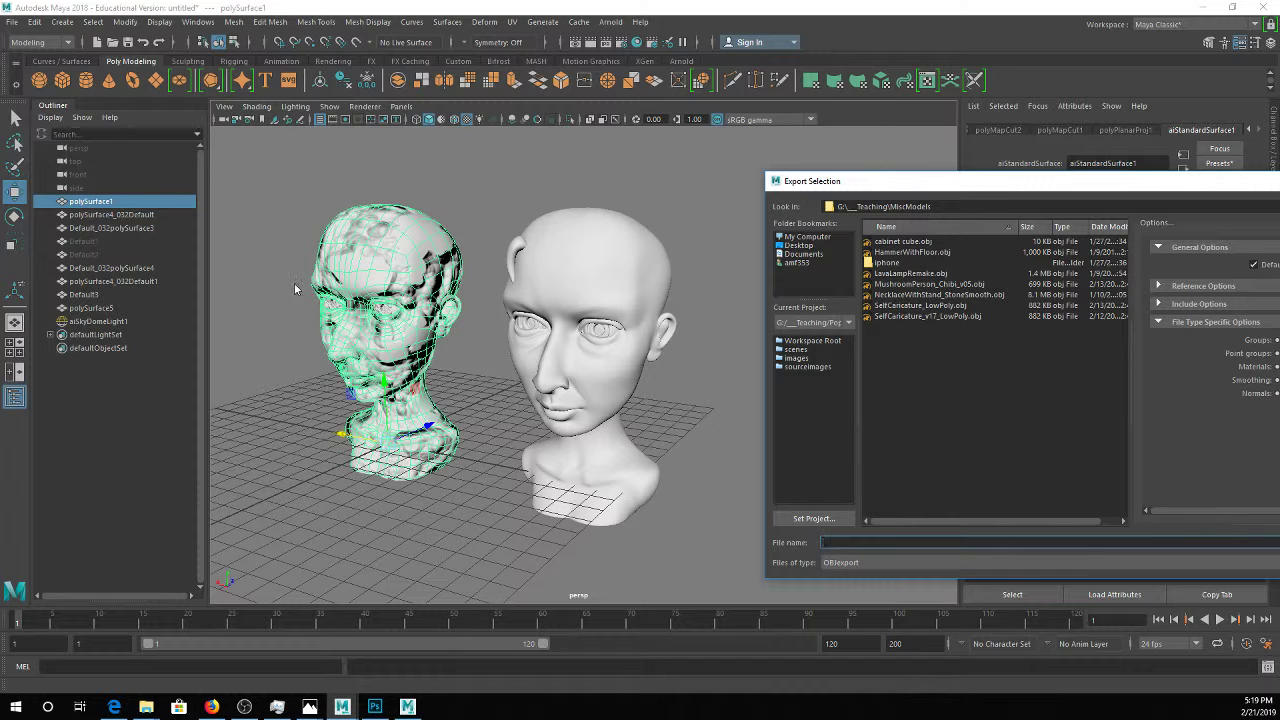
pyautogui.press('Escape')
pyautogui.click(469, 492)
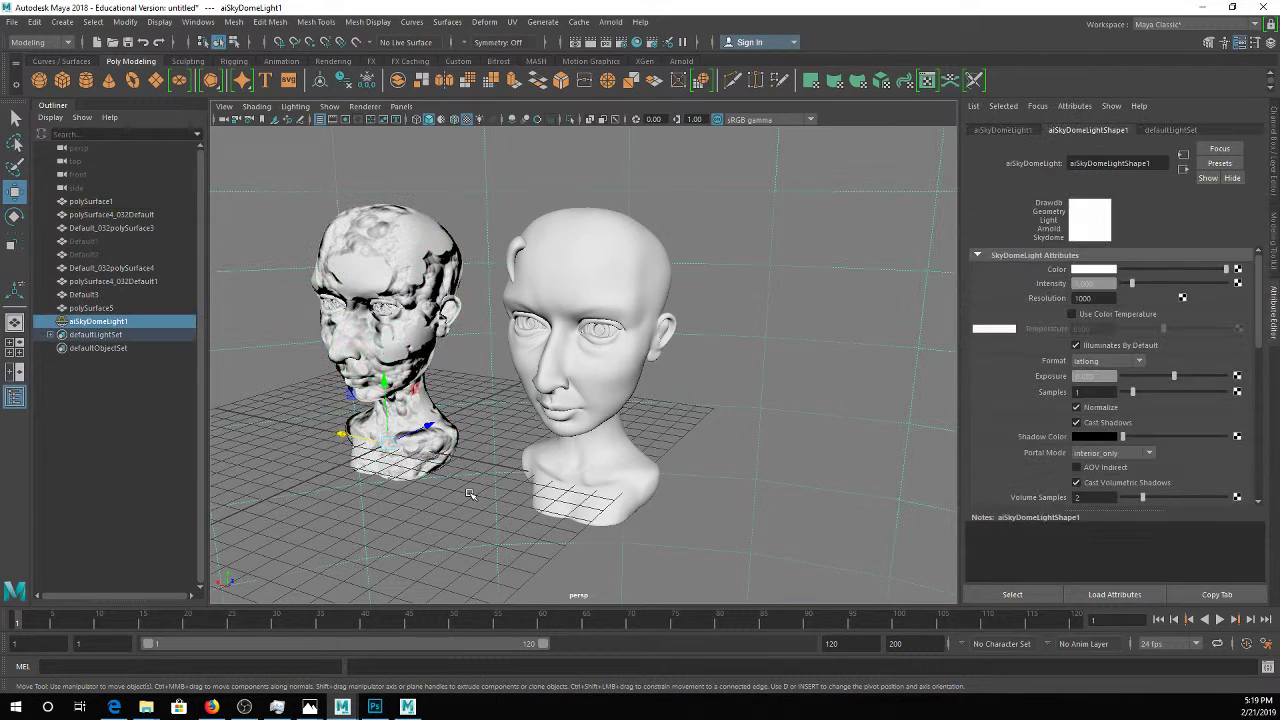
# Export the bumpy head together with both eyes as an OBJ named SelfCaricature_lowPolyBald into the MiscModels folder
pyautogui.moveTo(325, 199); pyautogui.dragTo(482, 552)
pyautogui.press('g')
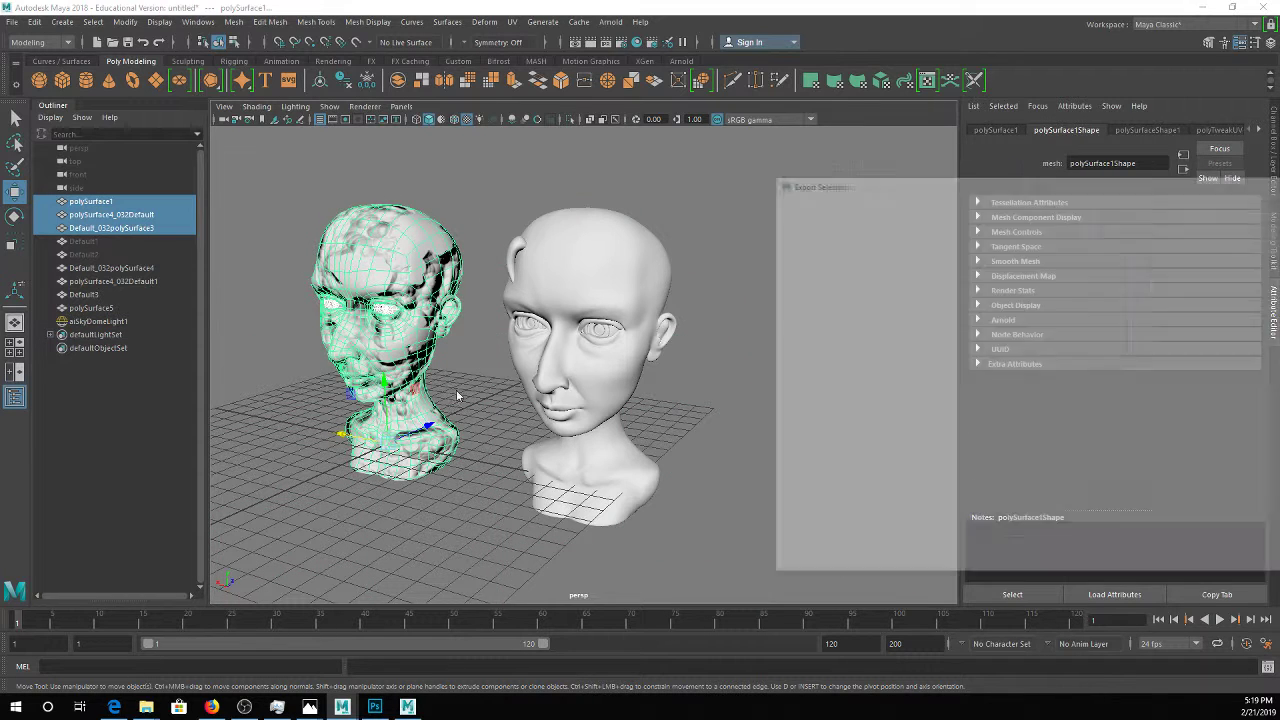
pyautogui.click(861, 559)
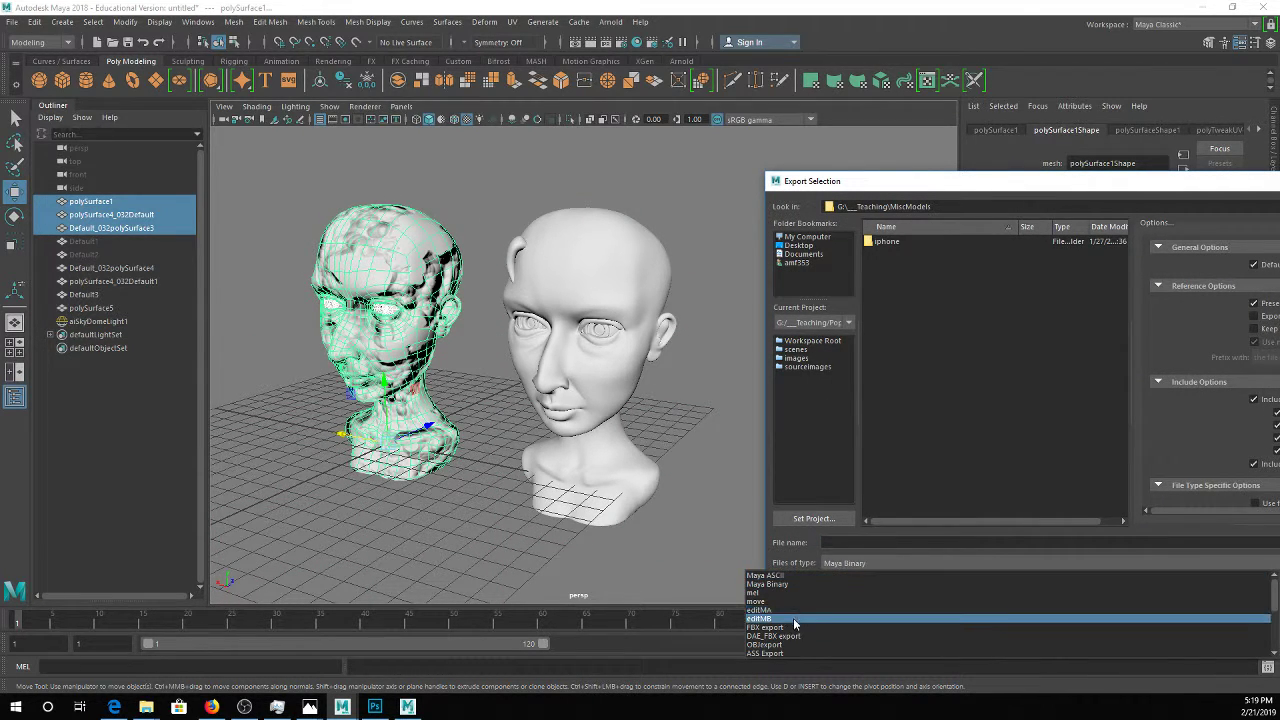
pyautogui.click(777, 645)
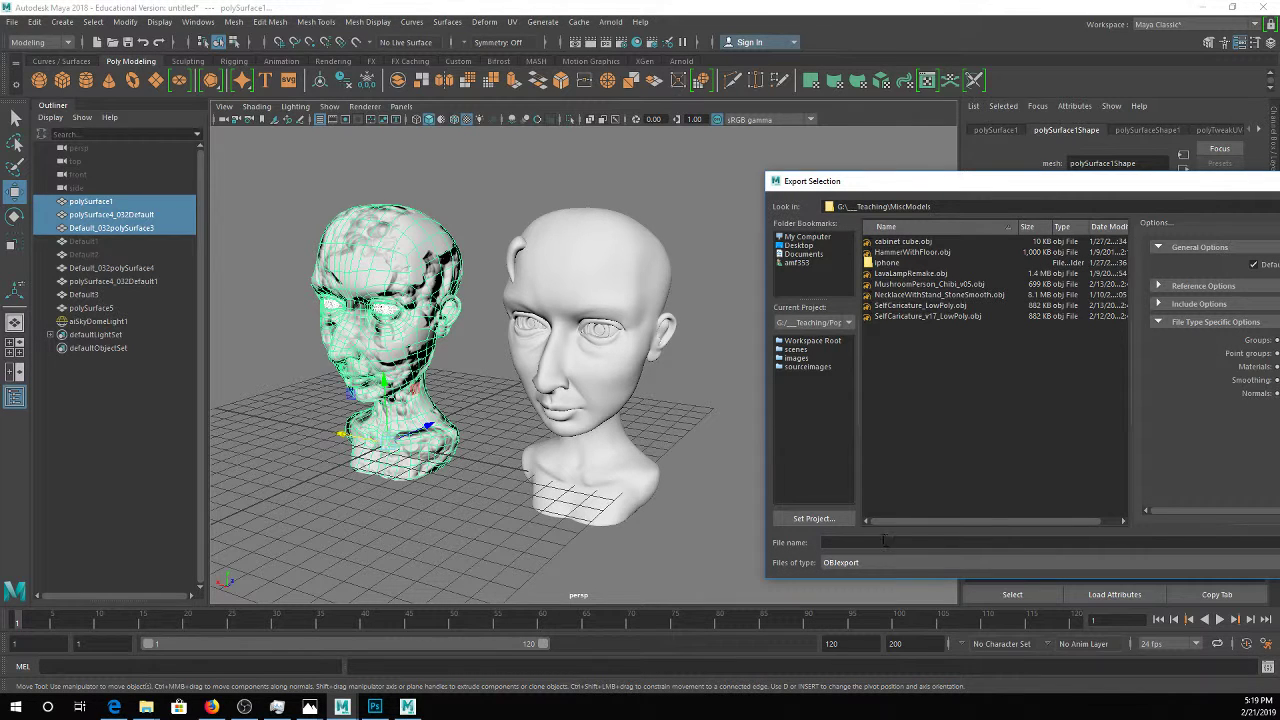
pyautogui.click(889, 541)
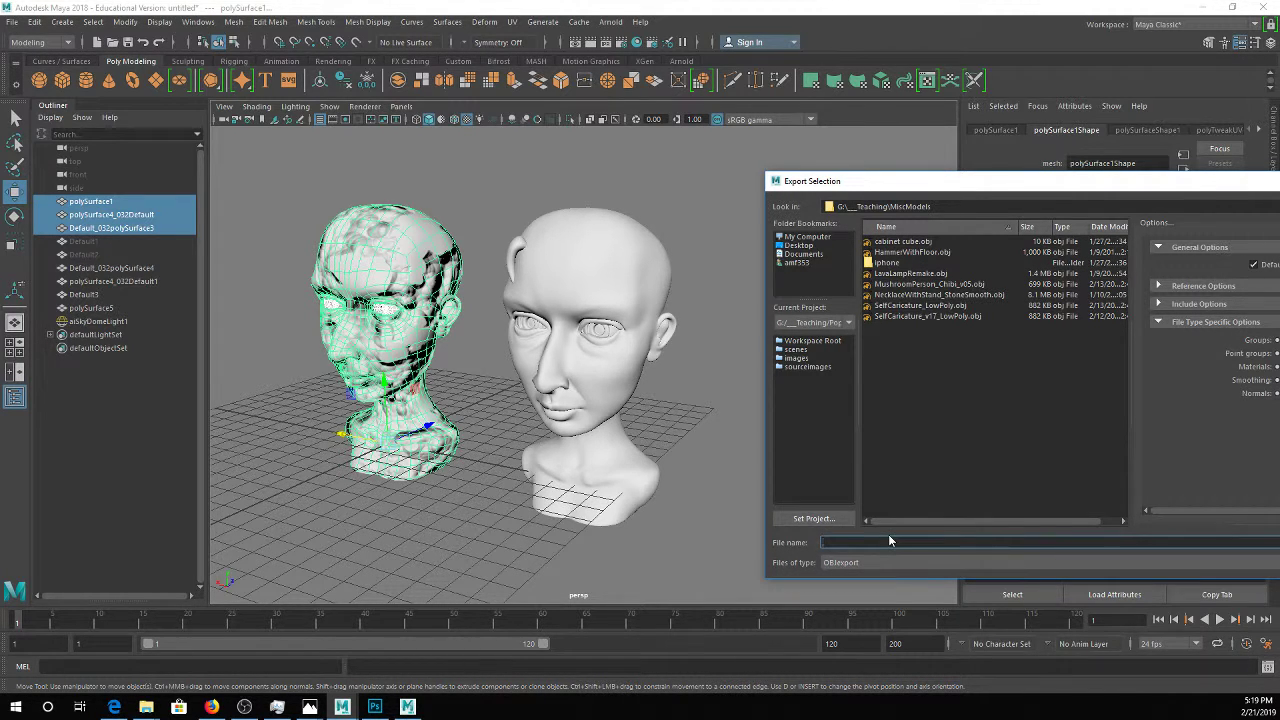
pyautogui.write('SelfCaric')
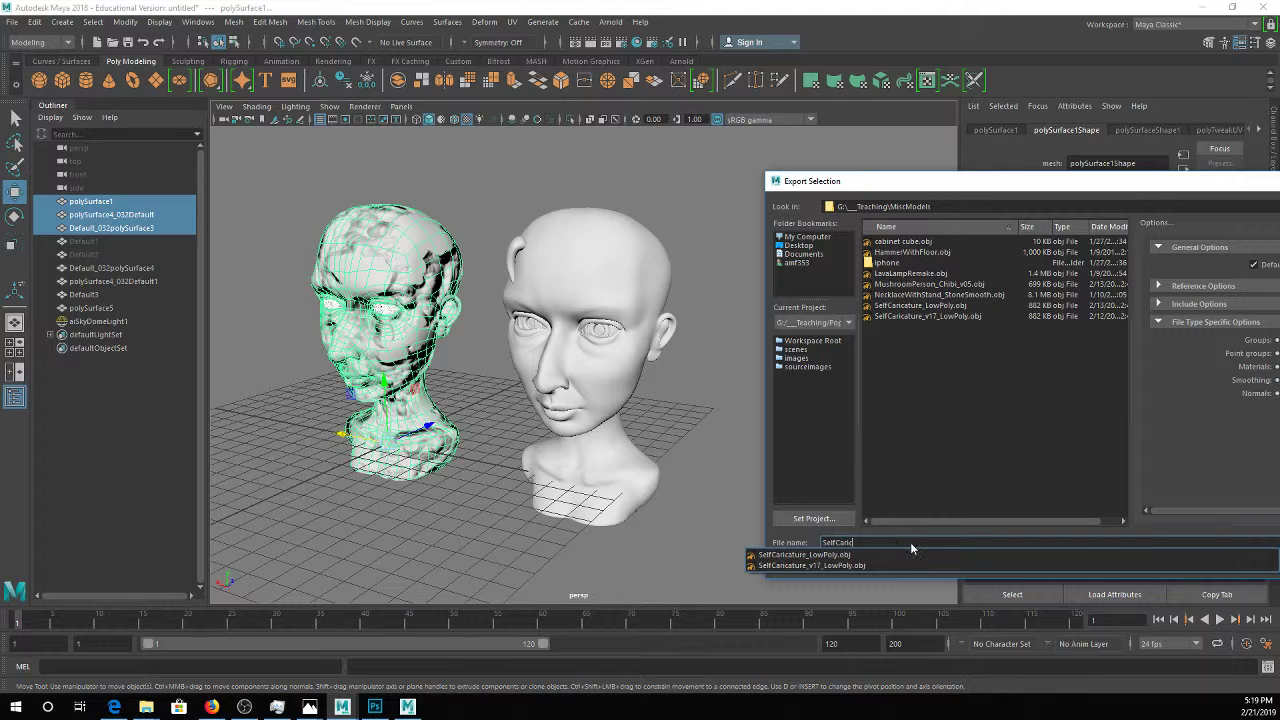
pyautogui.write('ature_lowPolyBald')
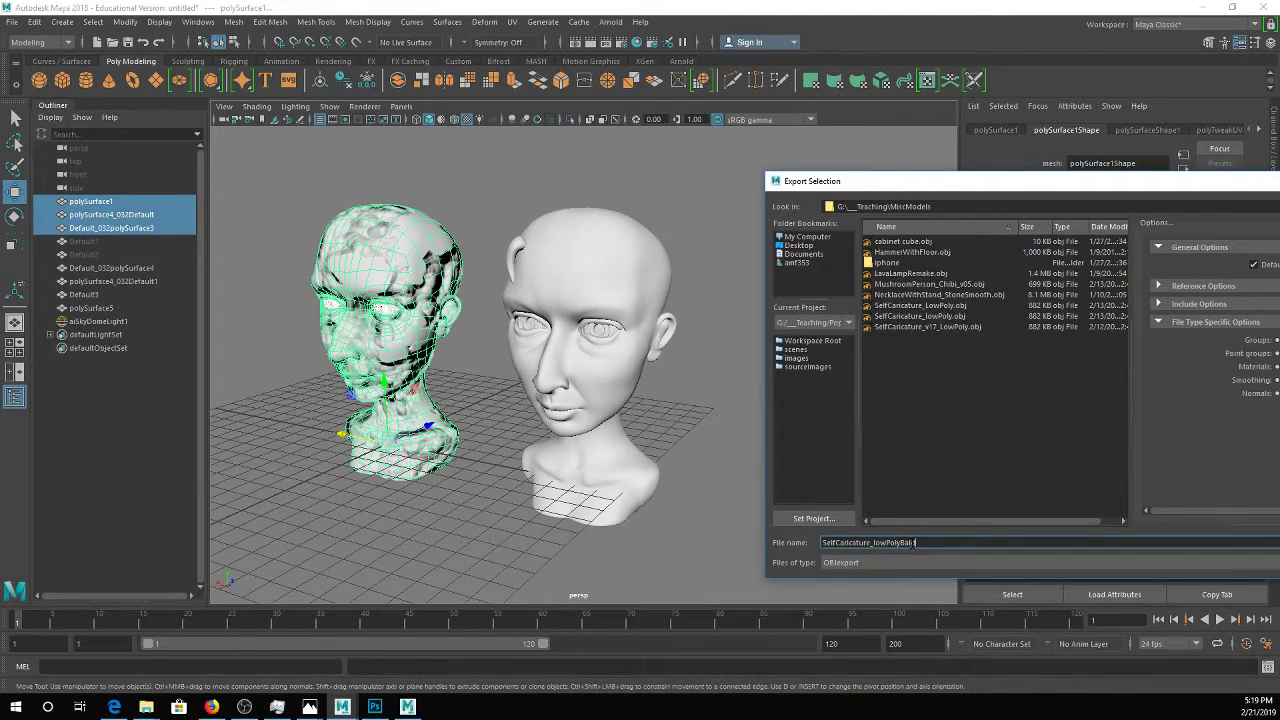
pyautogui.press('Return')
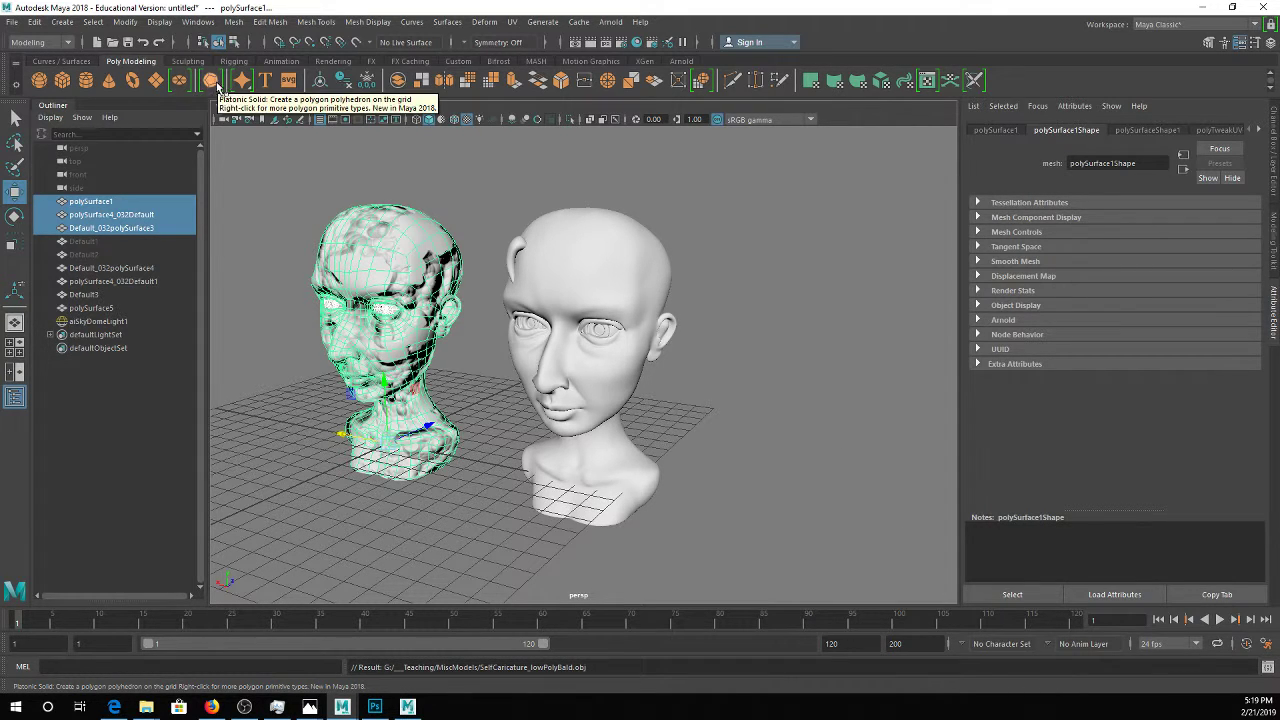
# Open the Plug-in Manager and enlarge its window to show more of the plug-in list
pyautogui.click(196, 23)
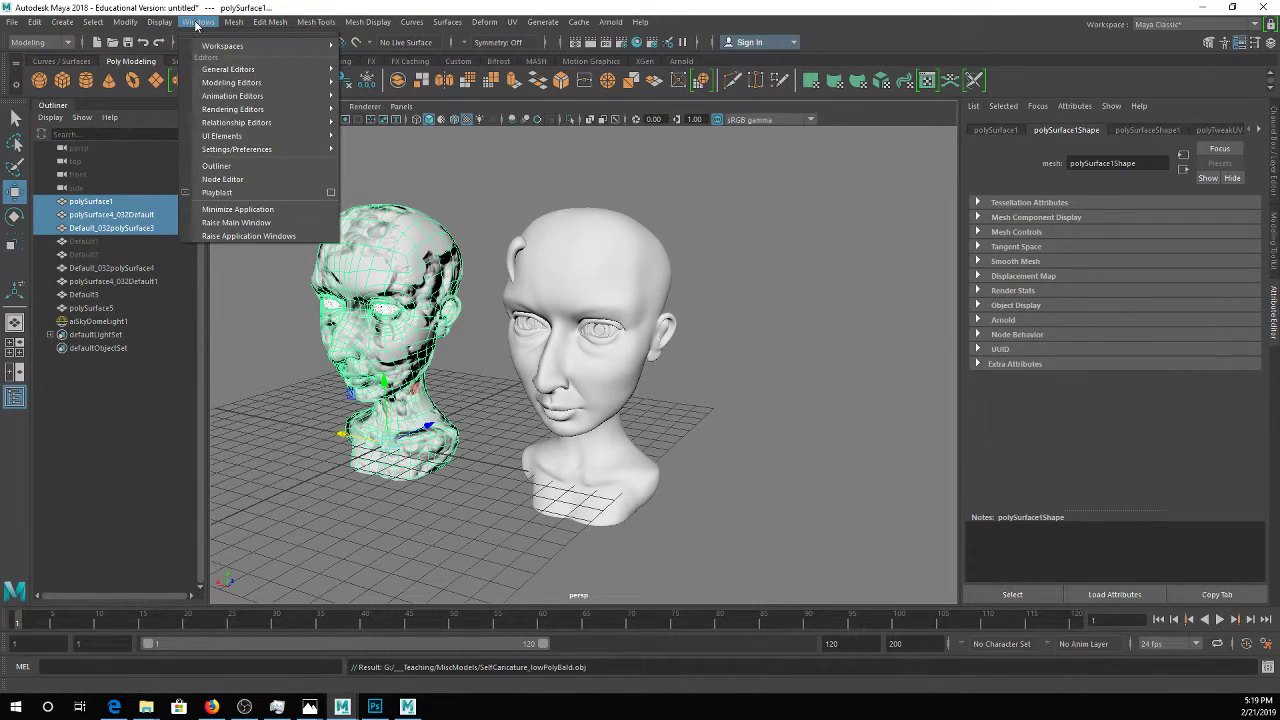
pyautogui.click(233, 22)
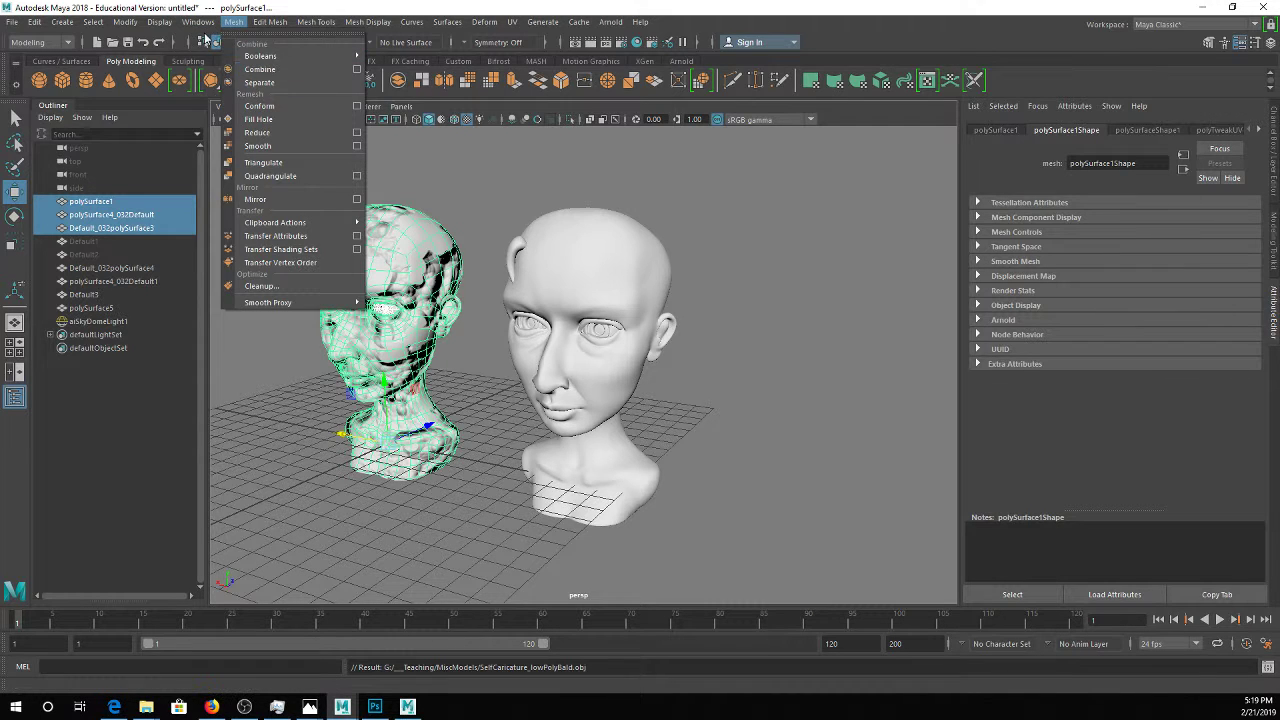
pyautogui.click(196, 22)
pyautogui.moveTo(285, 150)
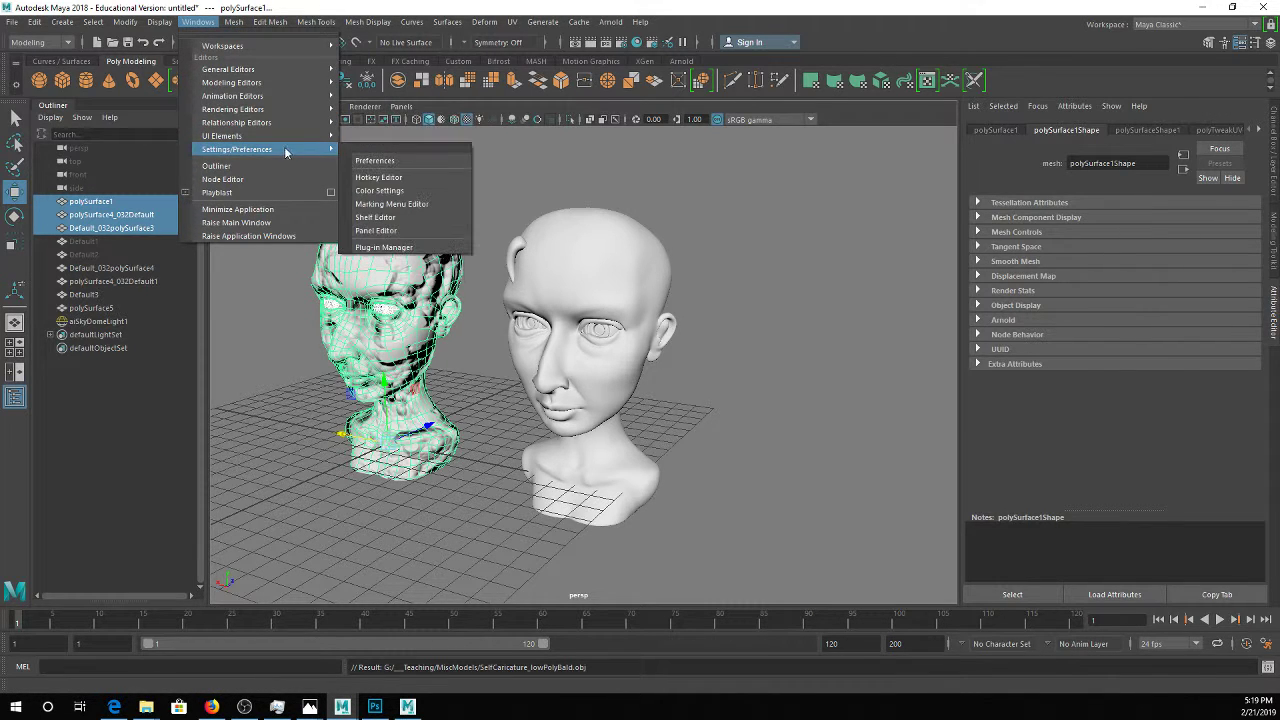
pyautogui.click(385, 248)
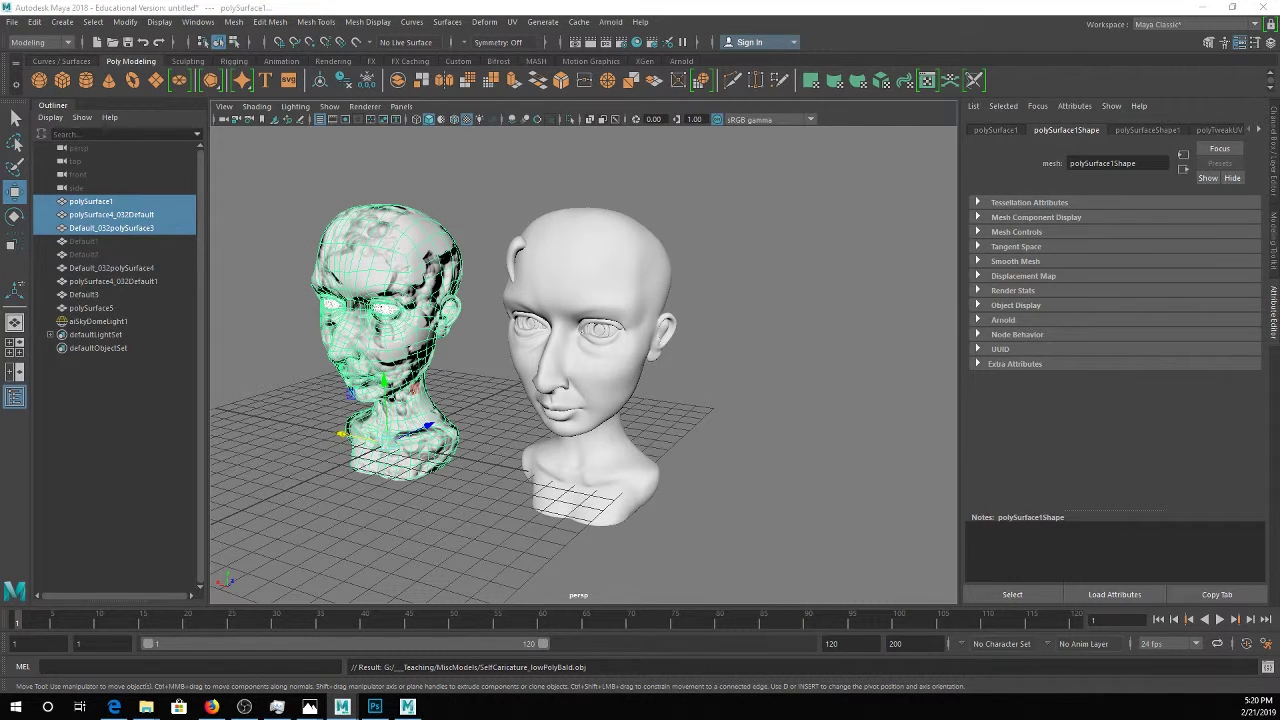
pyautogui.moveTo(500, 202); pyautogui.dragTo(500, 148)
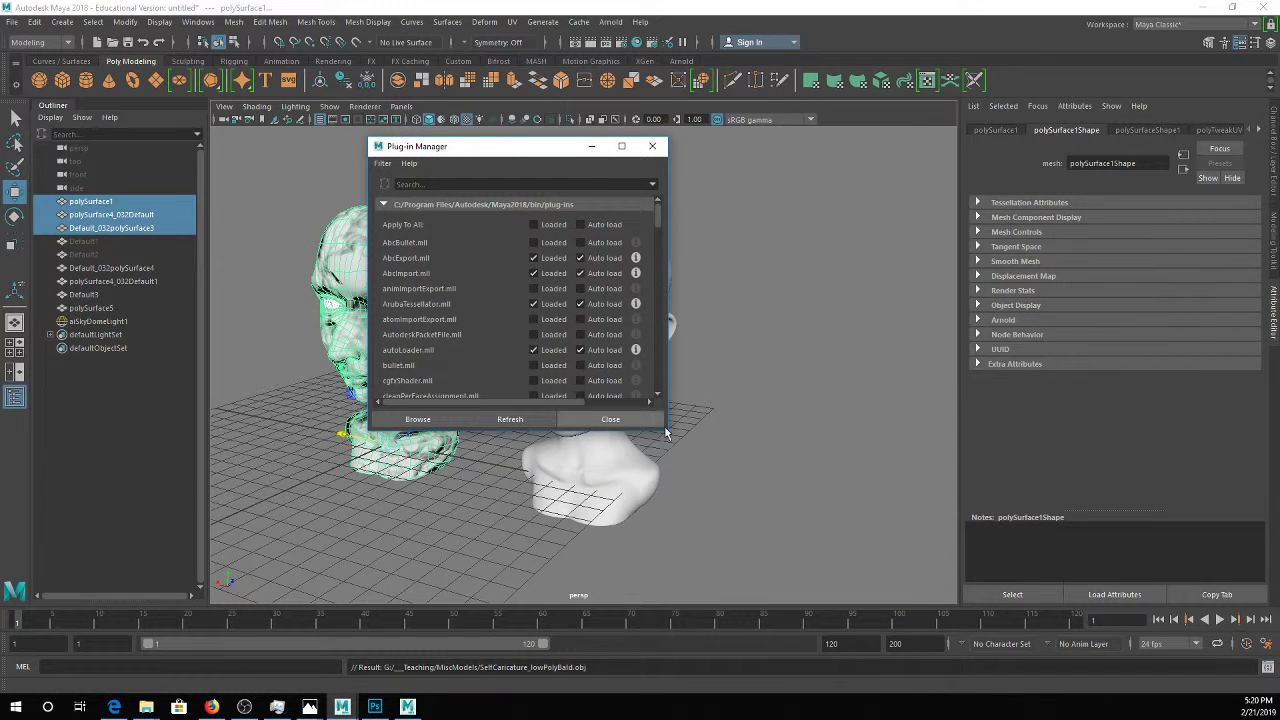
pyautogui.moveTo(666, 437); pyautogui.dragTo(721, 613)
# Search the plug-ins for "obj" to check whether the OBJ export plug-in is loaded, and close the manager
pyautogui.scroll(-7, 560, 320)
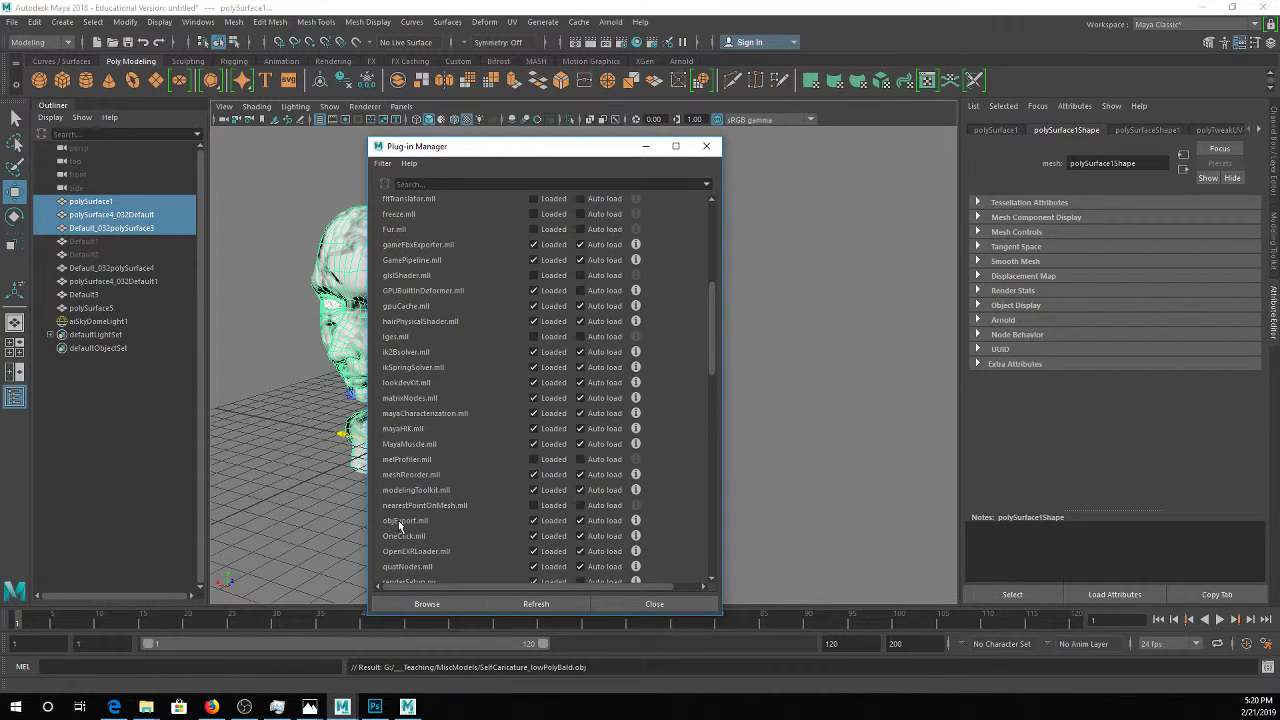
pyautogui.scroll(-4, 424, 522)
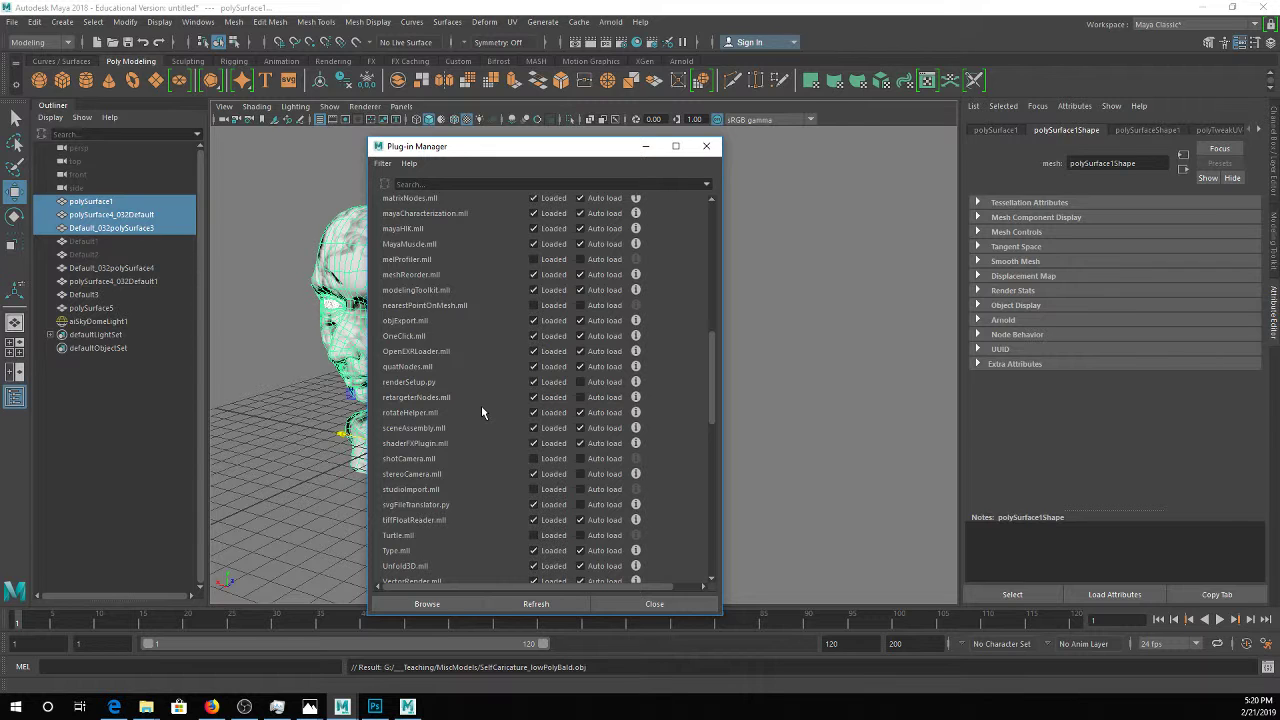
pyautogui.scroll(-5, 482, 405)
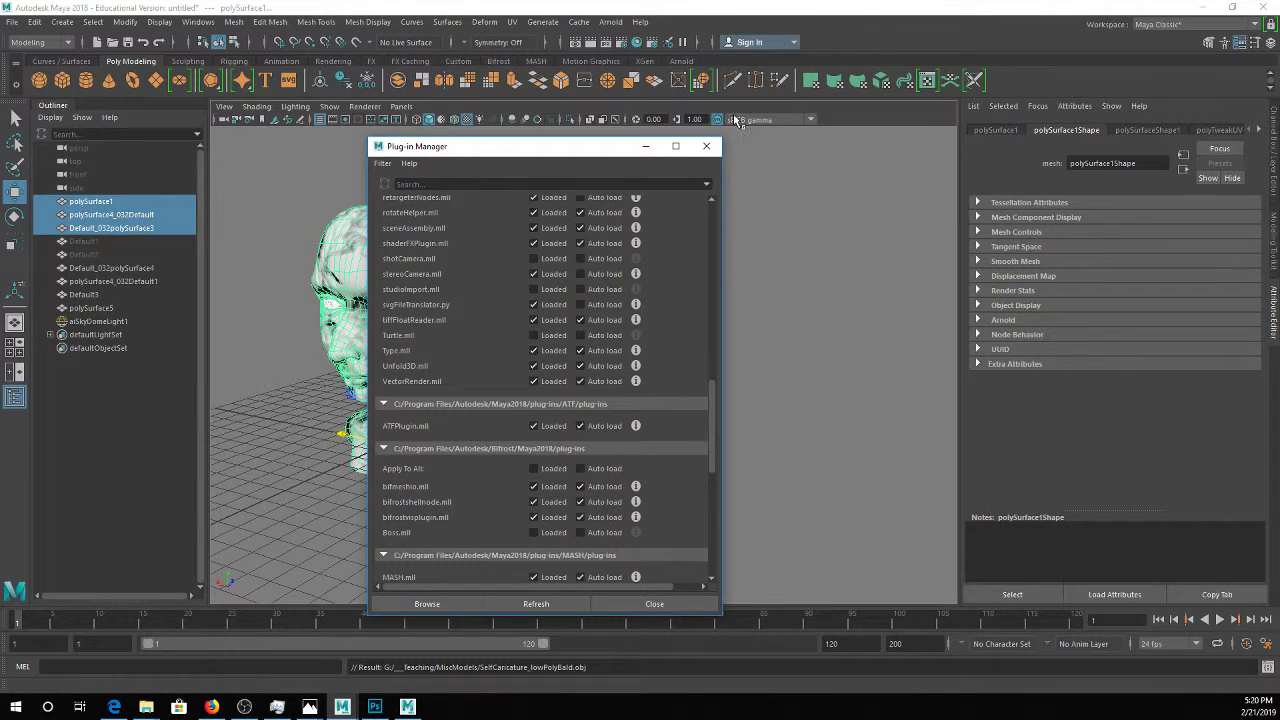
pyautogui.click(460, 183)
pyautogui.write('obj')
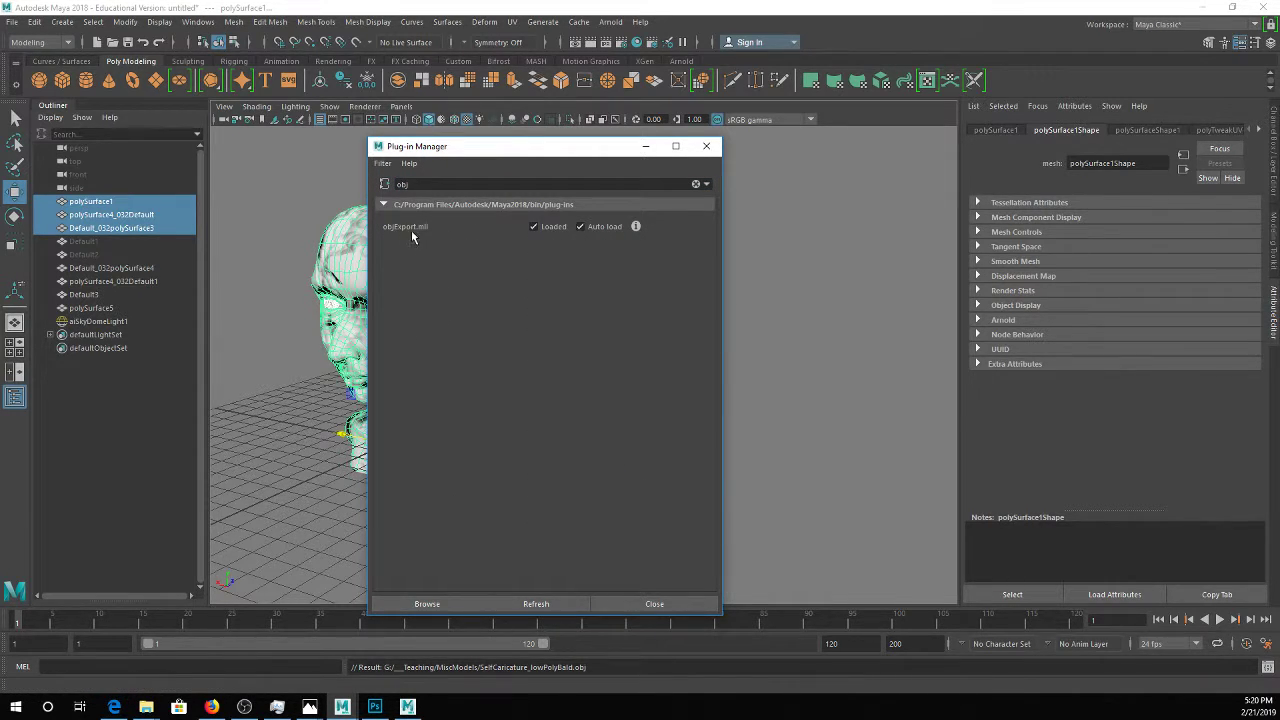
pyautogui.click(706, 146)
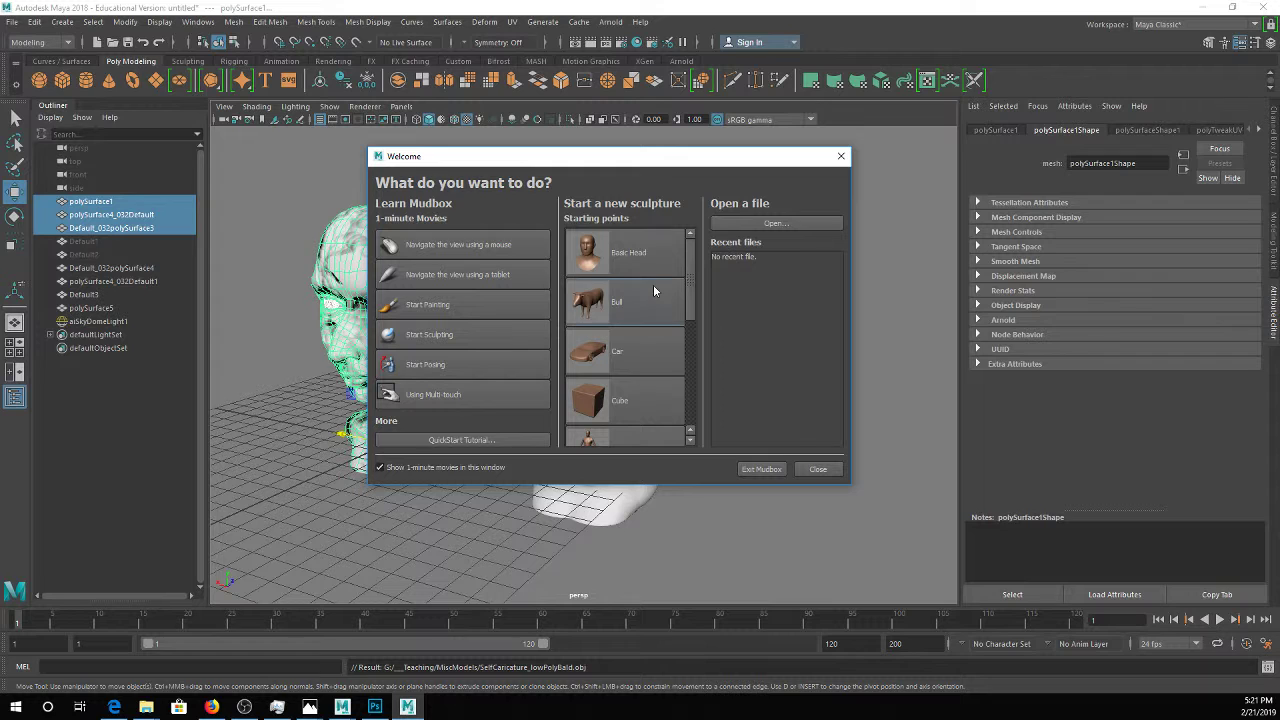
# Switch to Mudbox, open SelfCaricature_lowPolyBald.obj from the __Teaching\MiscModels folder, and maximize the window
pyautogui.click(783, 225)
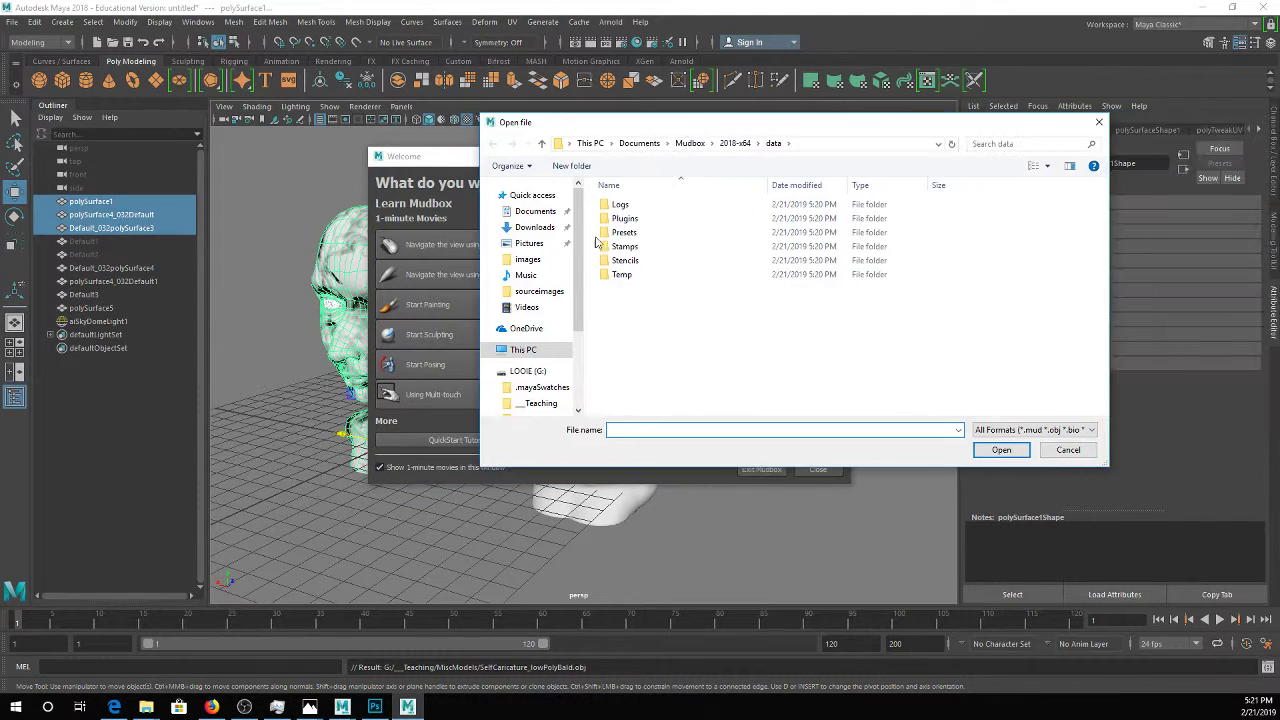
pyautogui.doubleClick(636, 218)
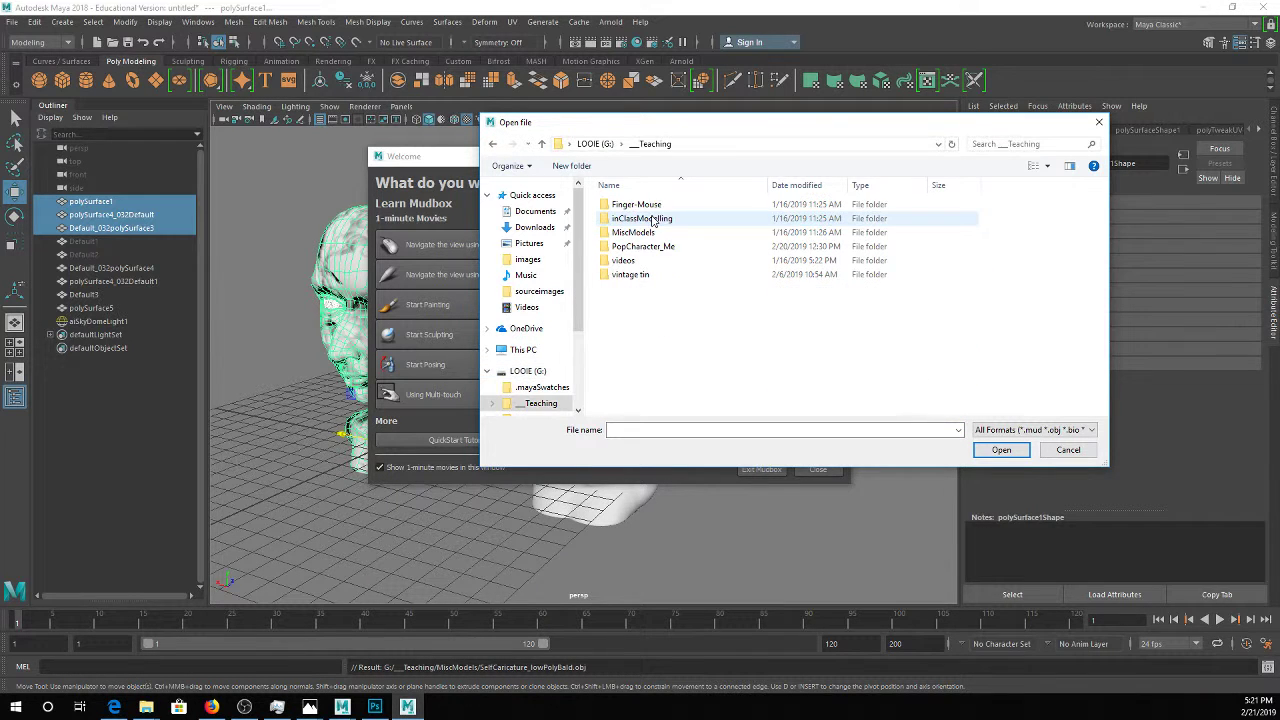
pyautogui.doubleClick(634, 232)
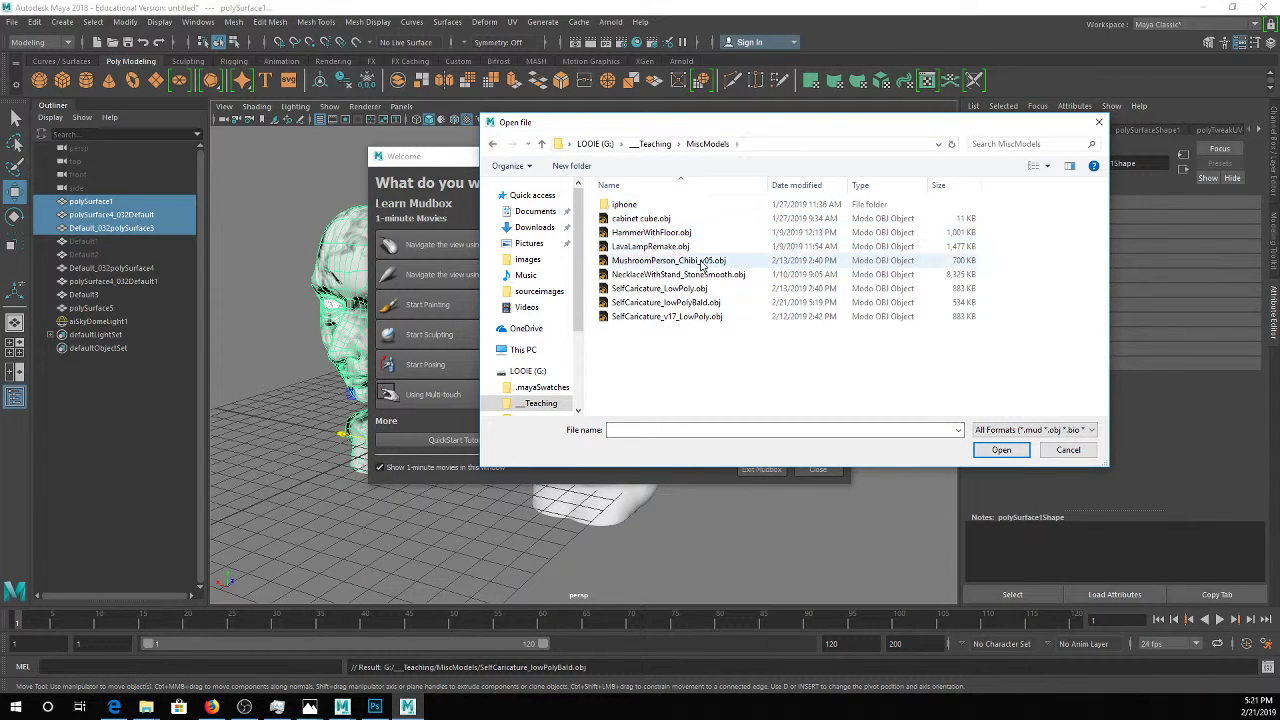
pyautogui.doubleClick(714, 302)
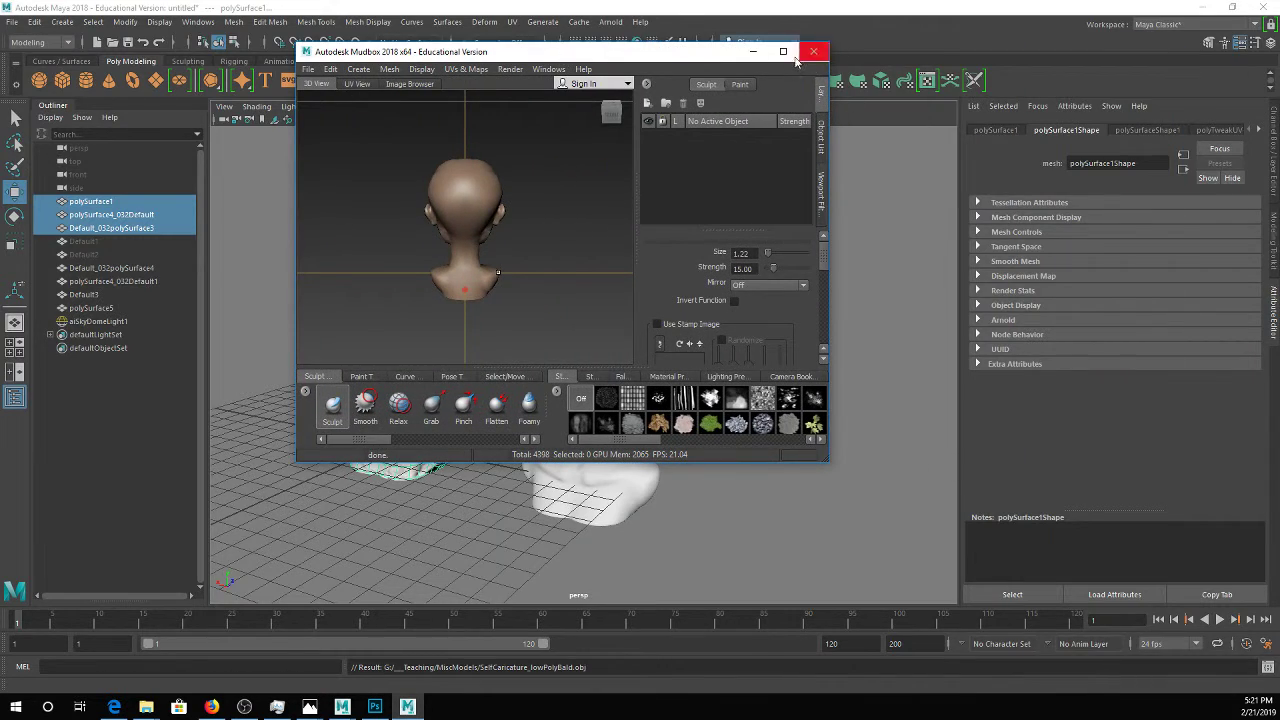
pyautogui.click(772, 48)
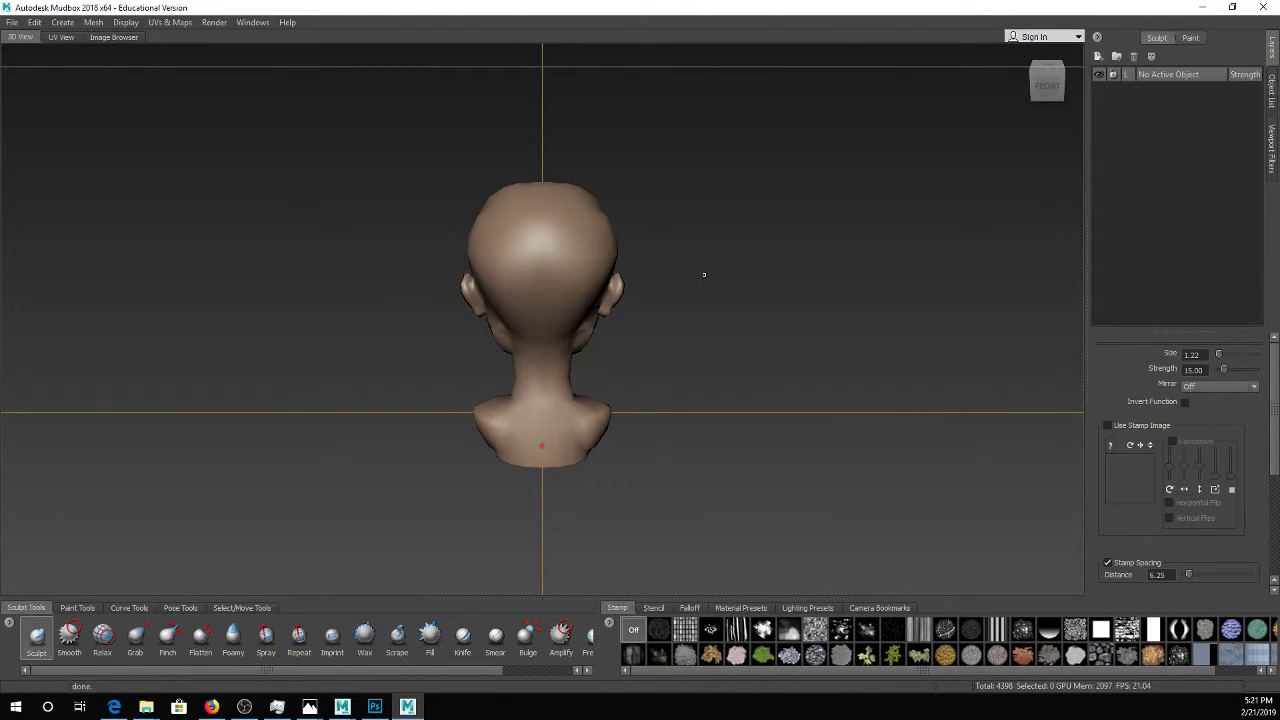
# Examine the imported bald head from the front and sides and up close
pyautogui.moveTo(700, 277)
pyautogui.keyDown('alt'); pyautogui.mouseDown()
pyautogui.moveTo(490, 290)
pyautogui.moveTo(420, 270)
pyautogui.moveTo(290, 265)
pyautogui.moveTo(360, 270)
pyautogui.moveTo(420, 300)
pyautogui.mouseUp(); pyautogui.keyUp('alt')
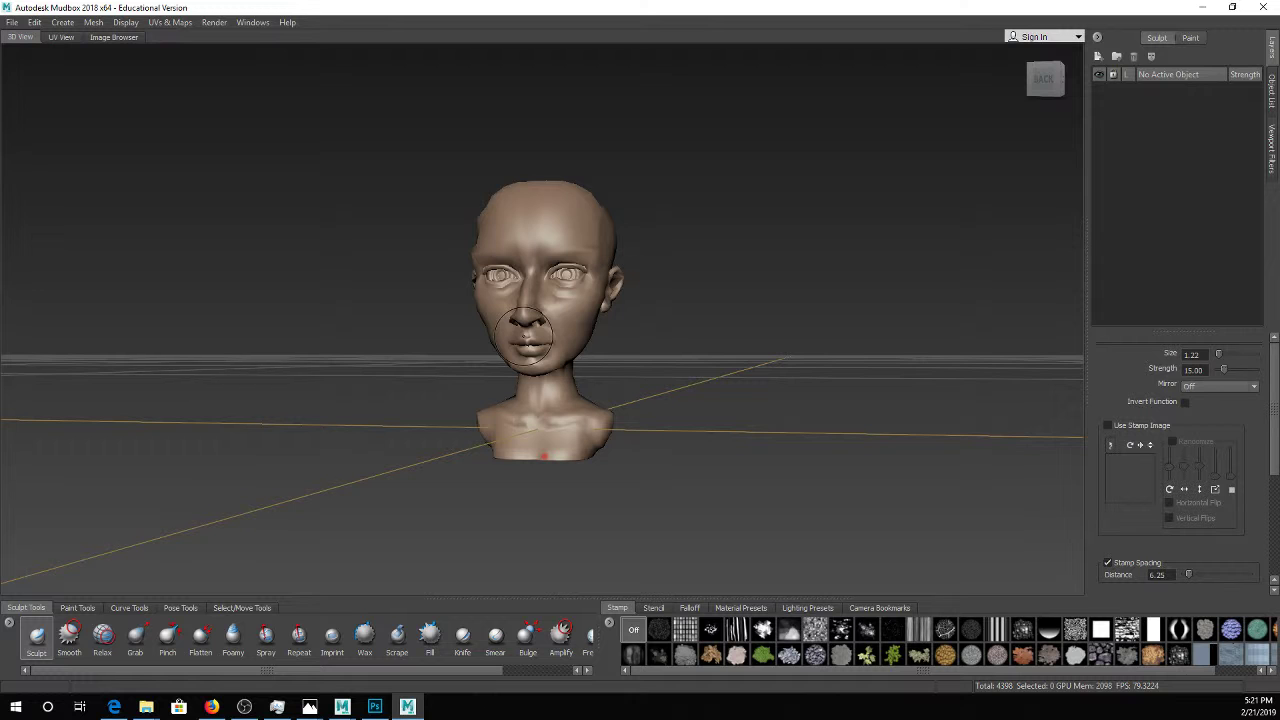
pyautogui.keyDown('alt'); pyautogui.moveTo(525, 335); pyautogui.dragTo(990, 360); pyautogui.keyUp('alt')
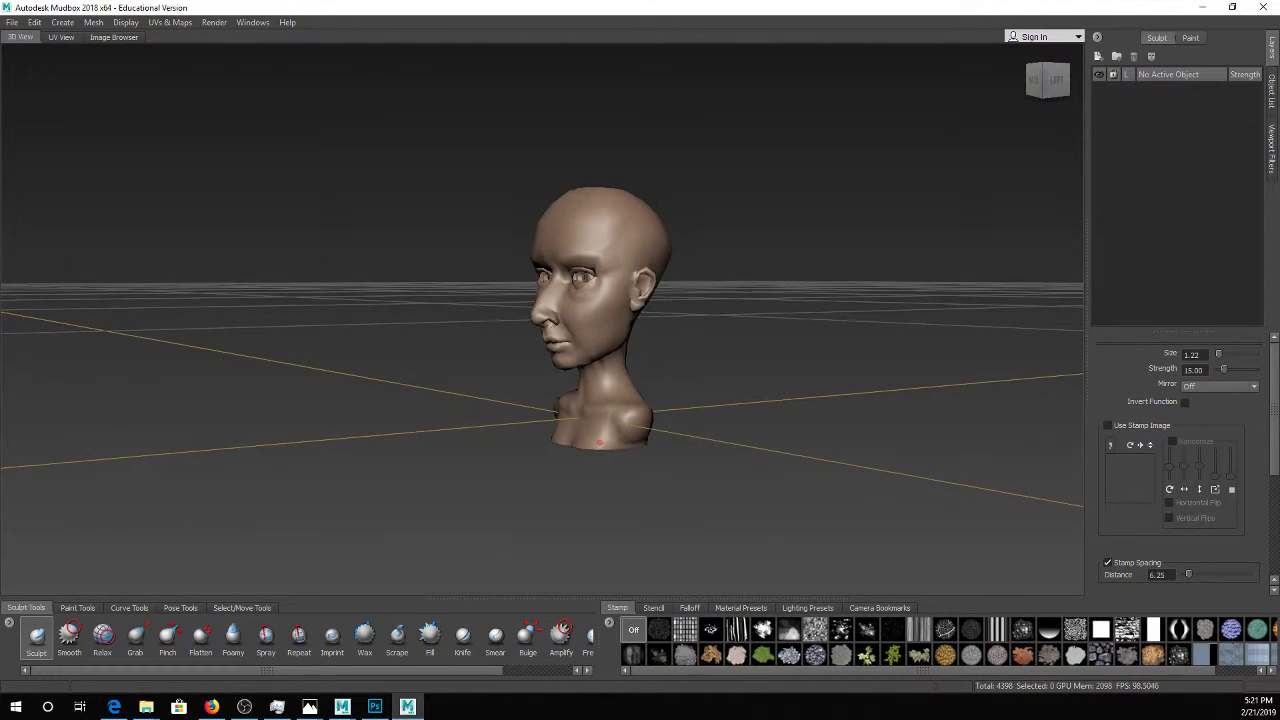
pyautogui.keyDown('alt'); pyautogui.moveTo(515, 337); pyautogui.dragTo(677, 349); pyautogui.keyUp('alt')
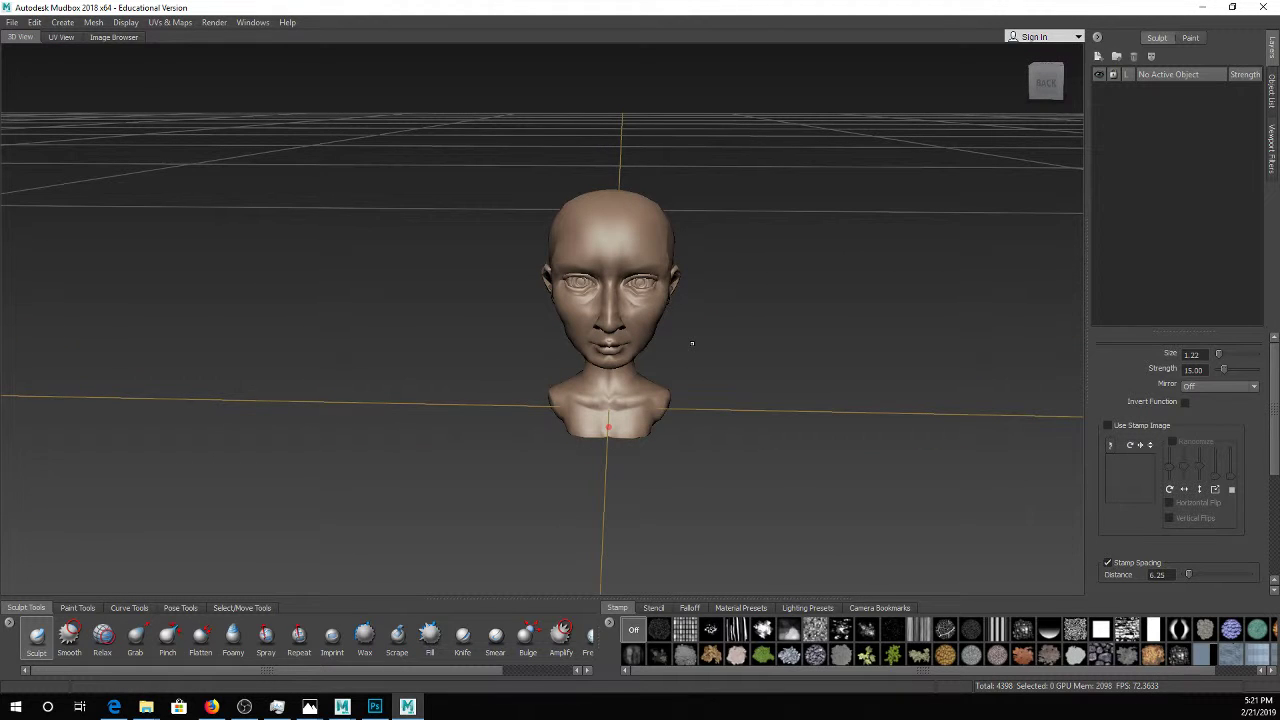
pyautogui.scroll(3, 686, 331)
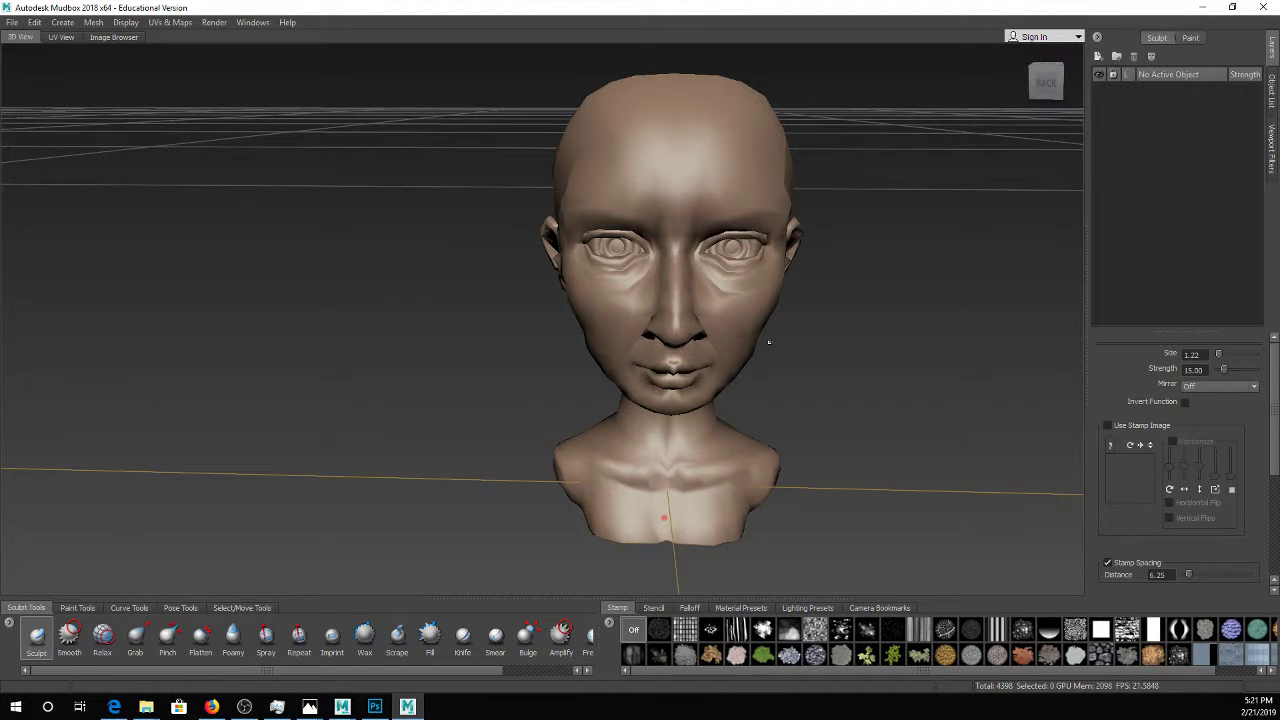
pyautogui.press('w')
pyautogui.keyDown('alt'); pyautogui.moveTo(836, 355); pyautogui.dragTo(686, 337); pyautogui.keyUp('alt')
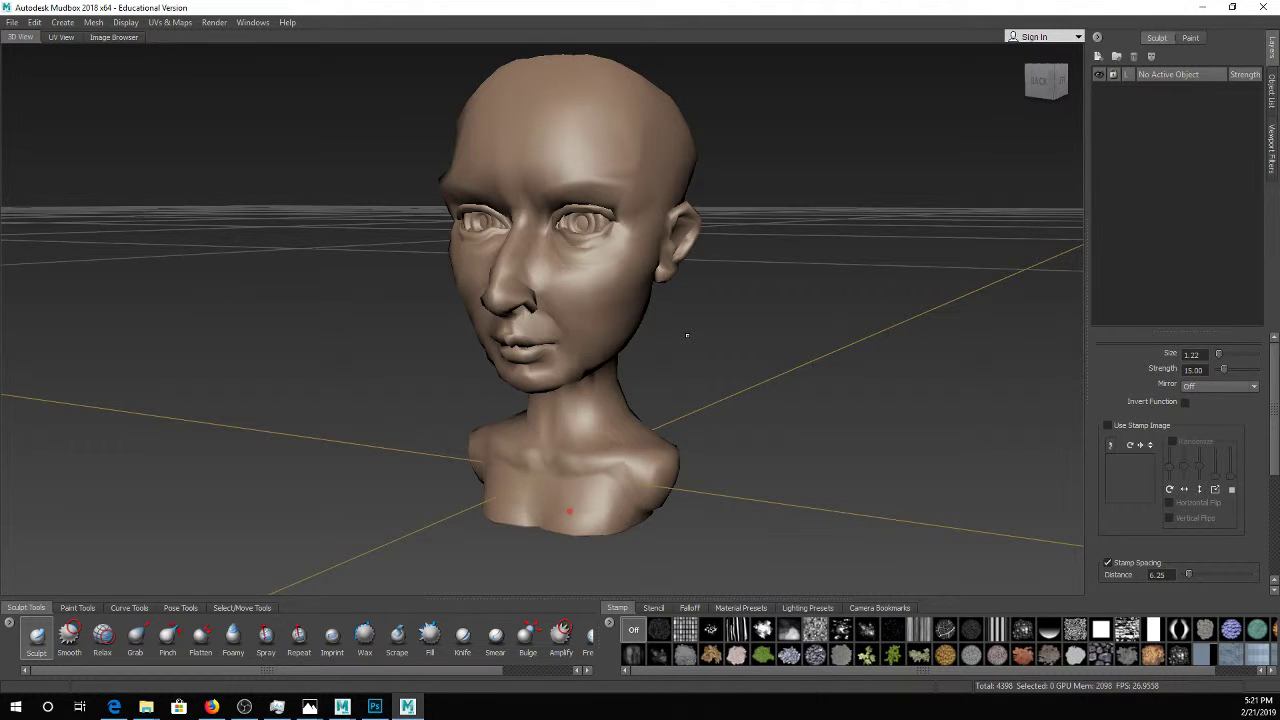
# Show the wireframe on the bald head and subdivide the mesh twice, up to level 2
pyautogui.moveTo(686, 337)
pyautogui.keyDown('alt'); pyautogui.mouseDown()
pyautogui.moveTo(715, 245)
pyautogui.moveTo(695, 268)
pyautogui.moveTo(640, 228)
pyautogui.mouseUp(); pyautogui.keyUp('alt')
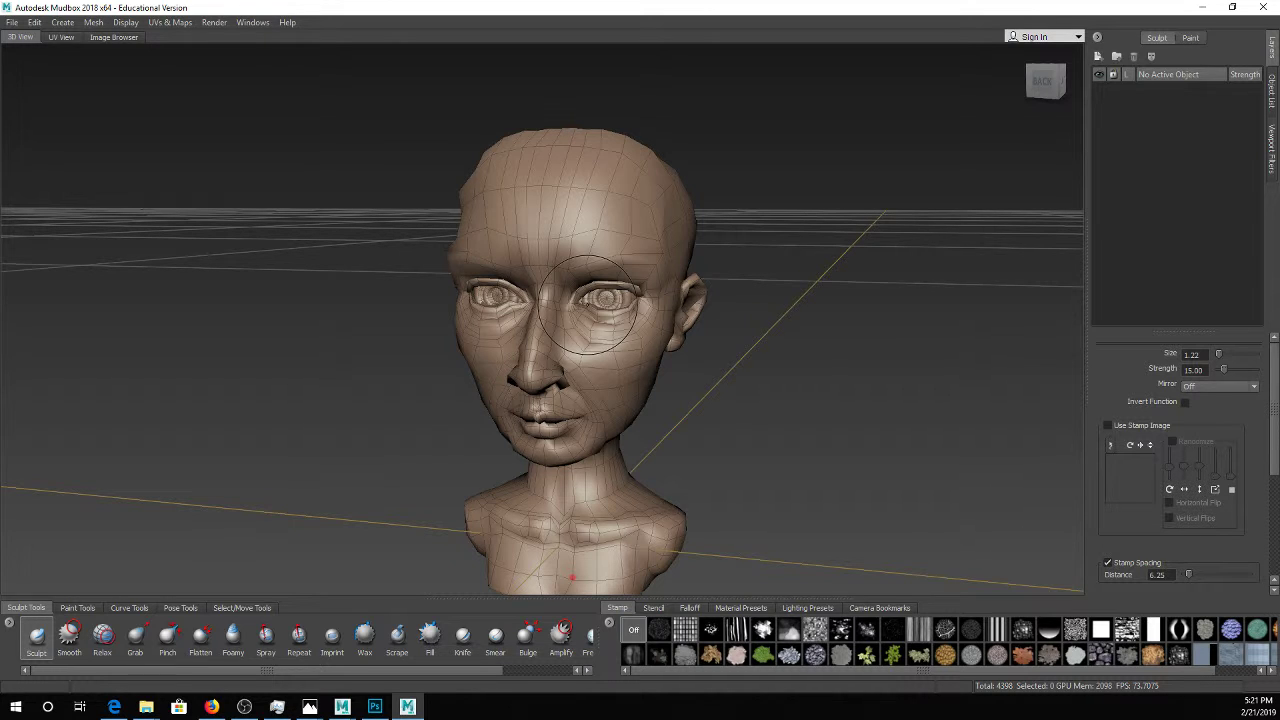
pyautogui.hotkey('shift', 'd')
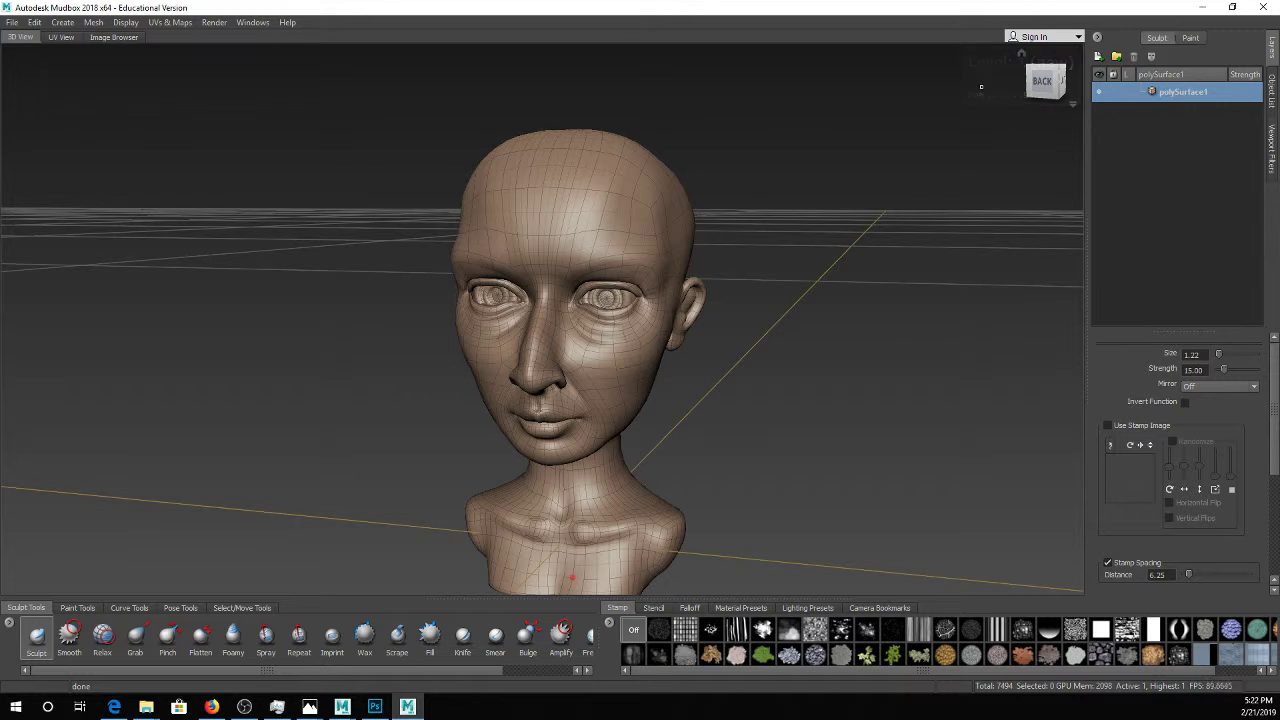
pyautogui.hotkey('shift', 'd')
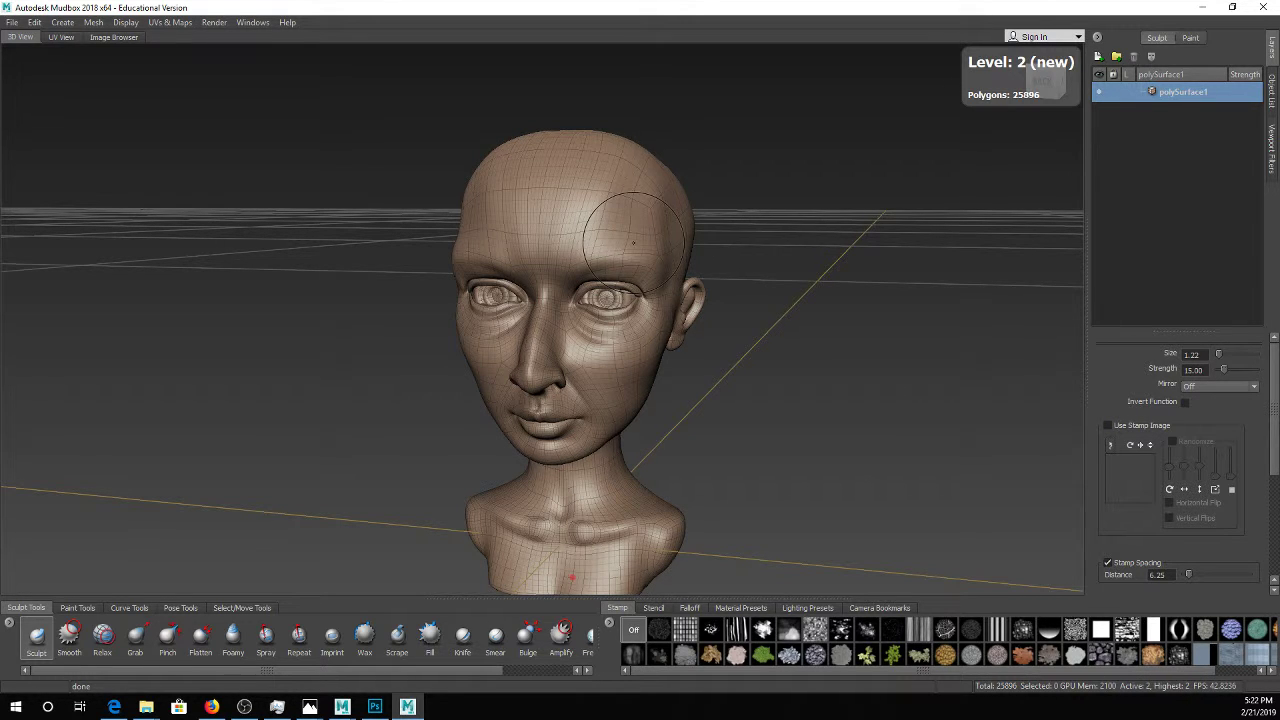
pyautogui.moveTo(706, 277)
pyautogui.keyDown('alt'); pyautogui.mouseDown()
pyautogui.moveTo(601, 272)
pyautogui.moveTo(640, 268)
pyautogui.moveTo(622, 245)
pyautogui.moveTo(628, 274)
pyautogui.moveTo(595, 265)
pyautogui.mouseUp(); pyautogui.keyUp('alt')
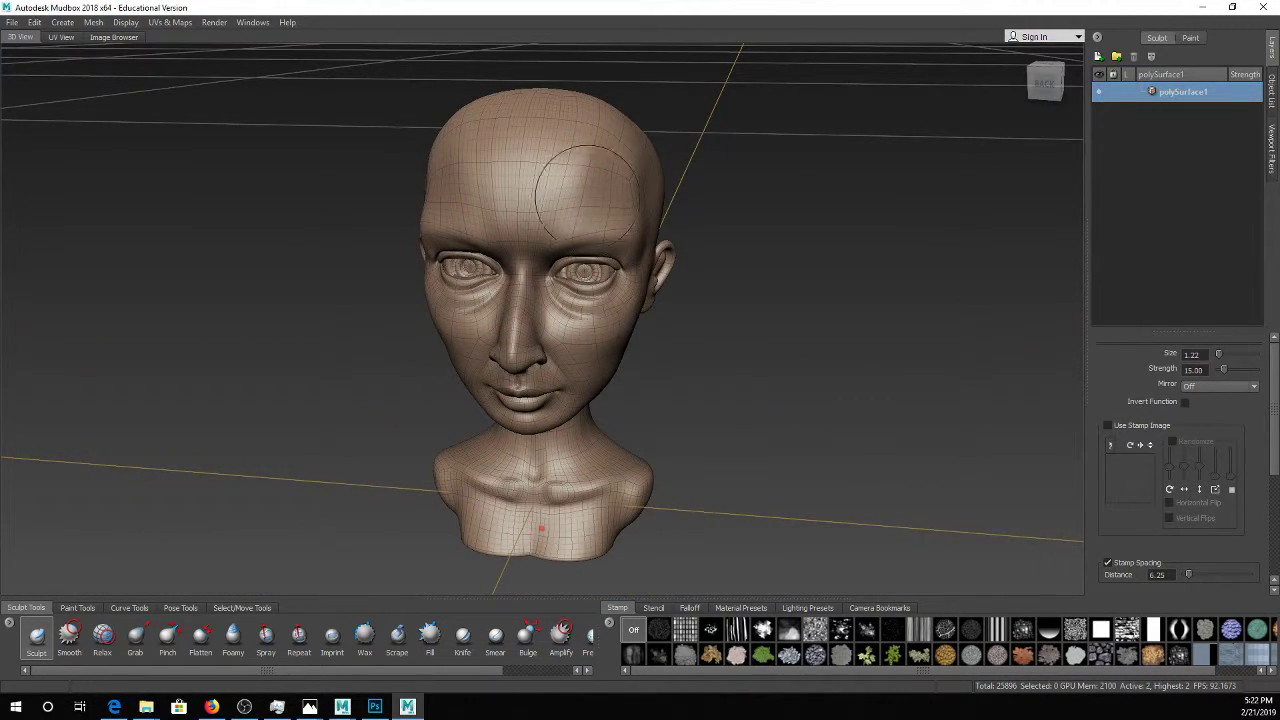
# Compare the head's original level 0 mesh with its smoothed level 2 mesh, ending on level 2
pyautogui.scroll(5, 588, 275)
pyautogui.moveTo(580, 322)
pyautogui.keyDown('alt'); pyautogui.mouseDown()
pyautogui.moveTo(578, 306)
pyautogui.moveTo(704, 308)
pyautogui.mouseUp(); pyautogui.keyUp('alt')
pyautogui.scroll(-2, 692, 305)
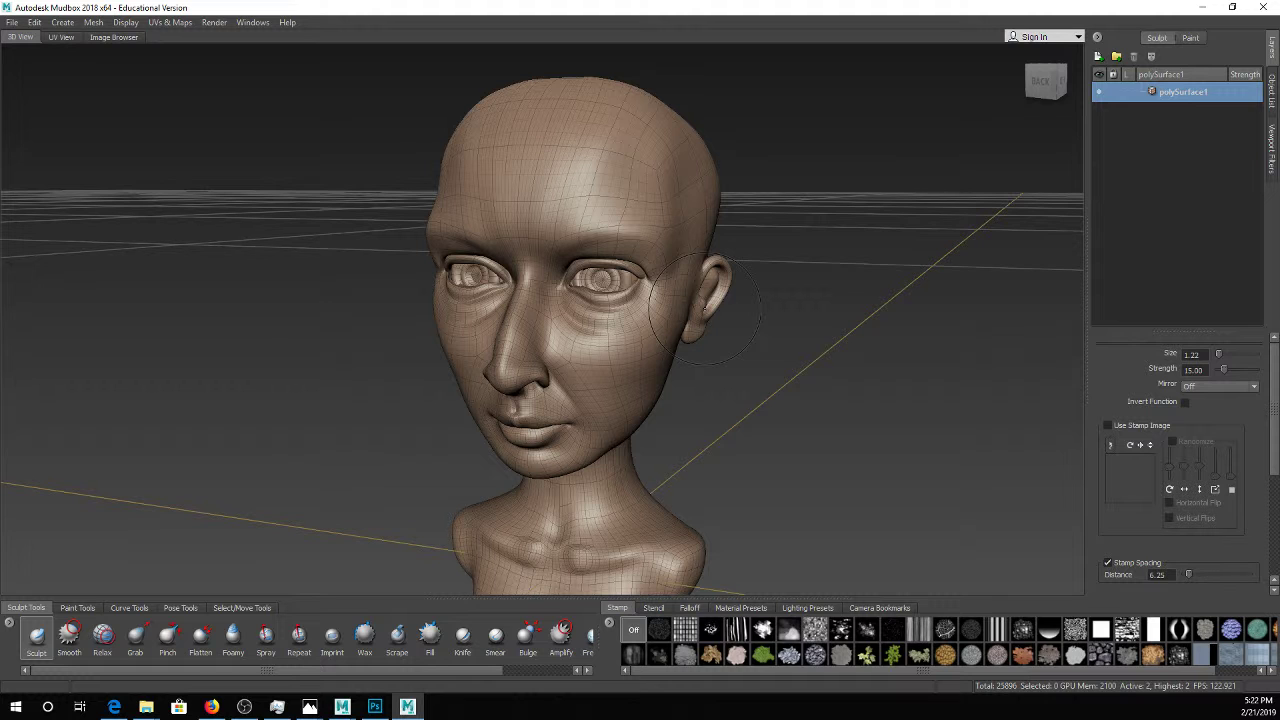
pyautogui.press('pagedown')
pyautogui.press('pagedown')
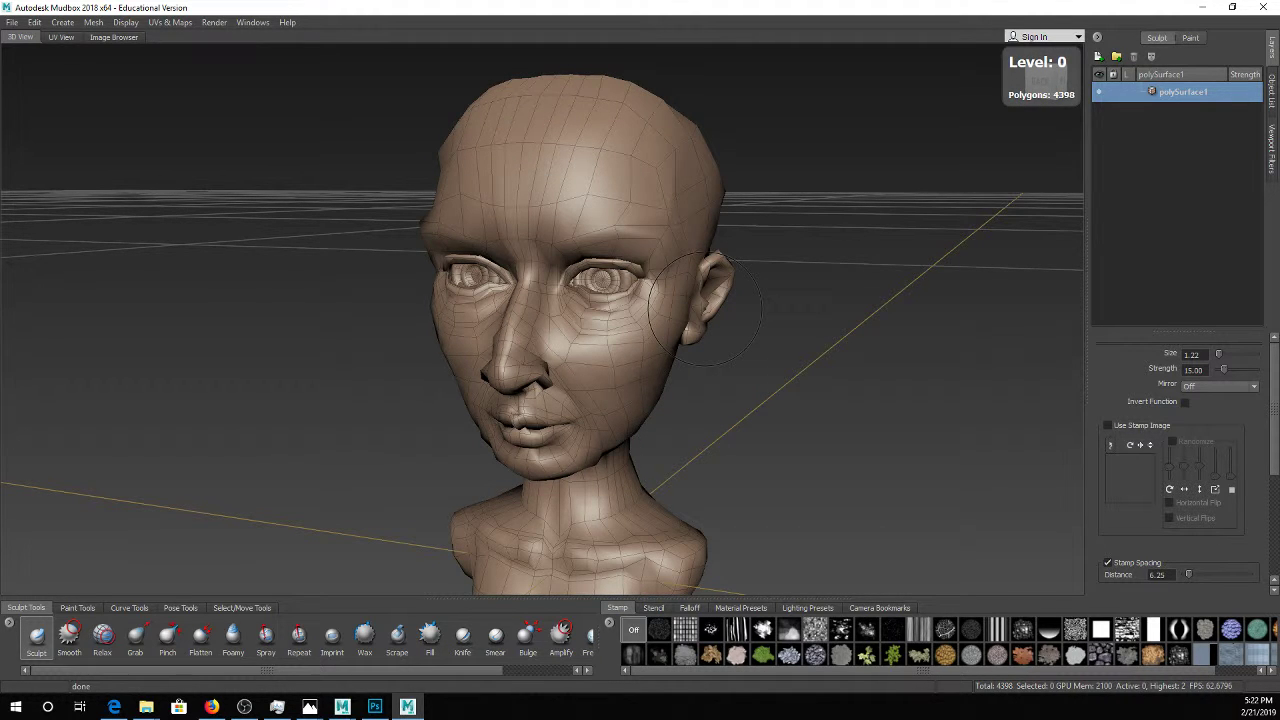
pyautogui.press('pageup')
pyautogui.press('pageup')
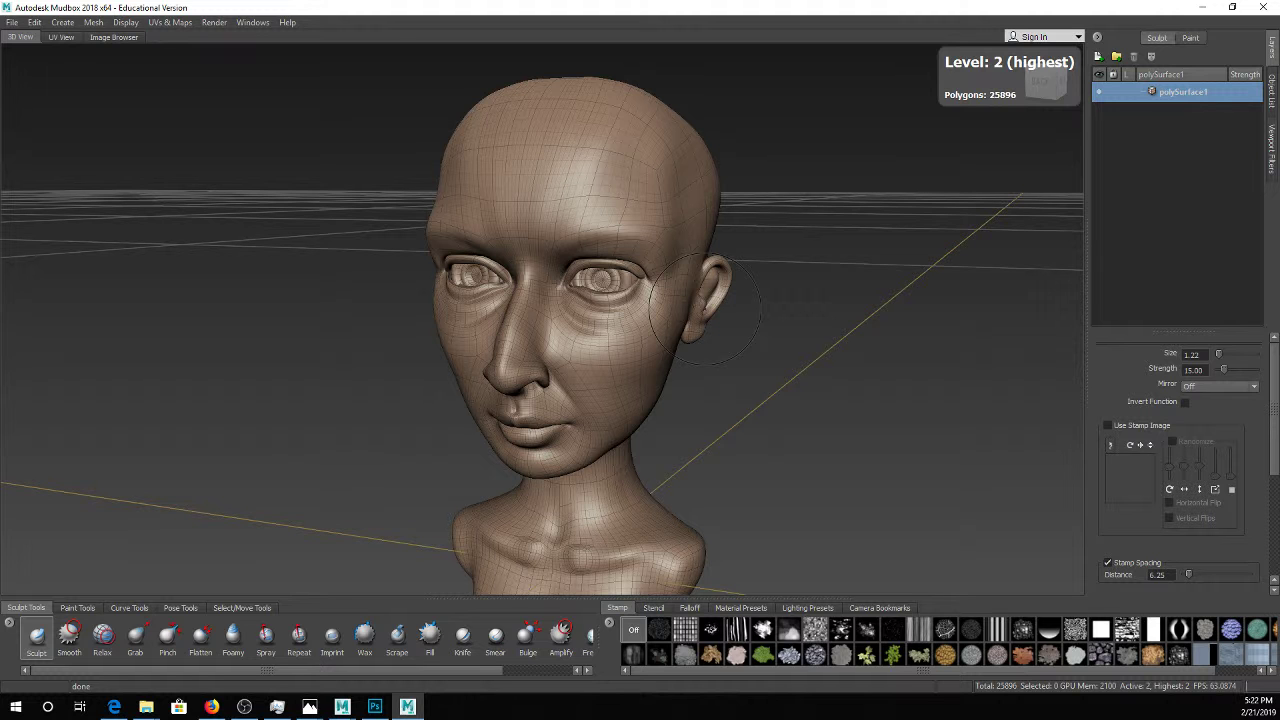
pyautogui.scroll(-3, 643, 266)
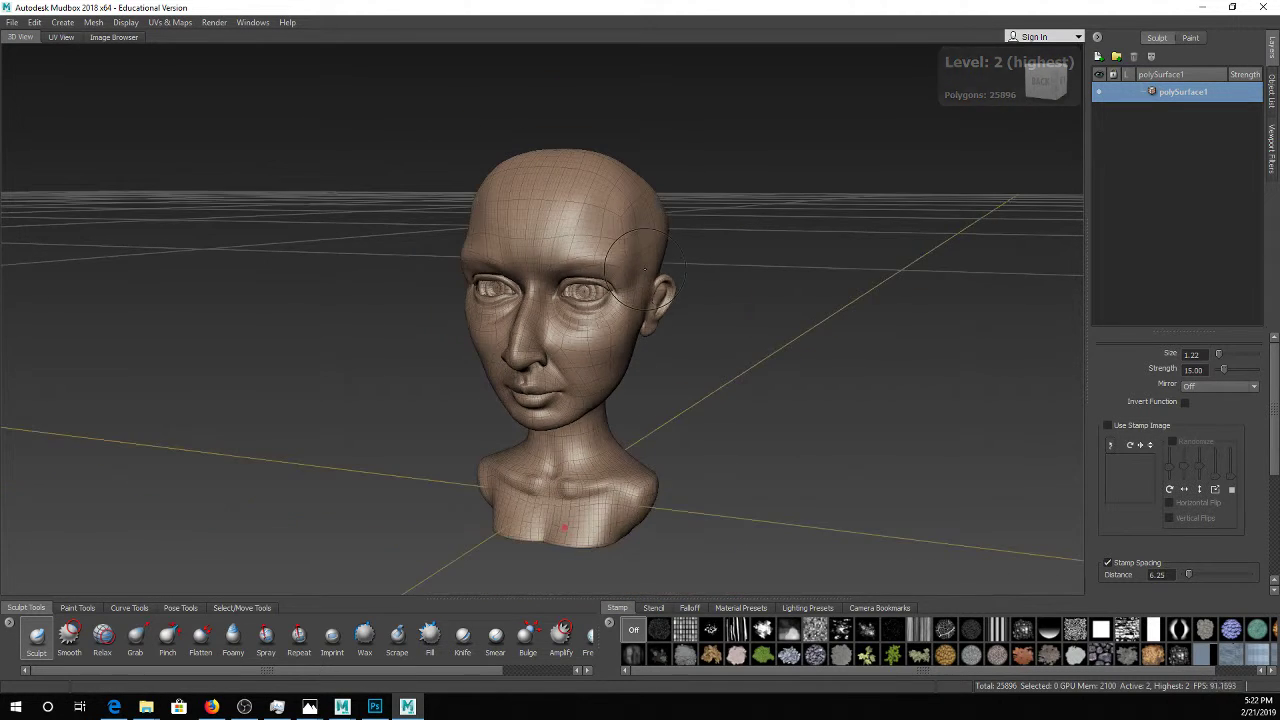
# Assign a new CgFX Based Material to the head, widen its settings window and place it beside the model
pyautogui.keyDown('alt'); pyautogui.moveTo(643, 266); pyautogui.dragTo(688, 290); pyautogui.keyUp('alt')
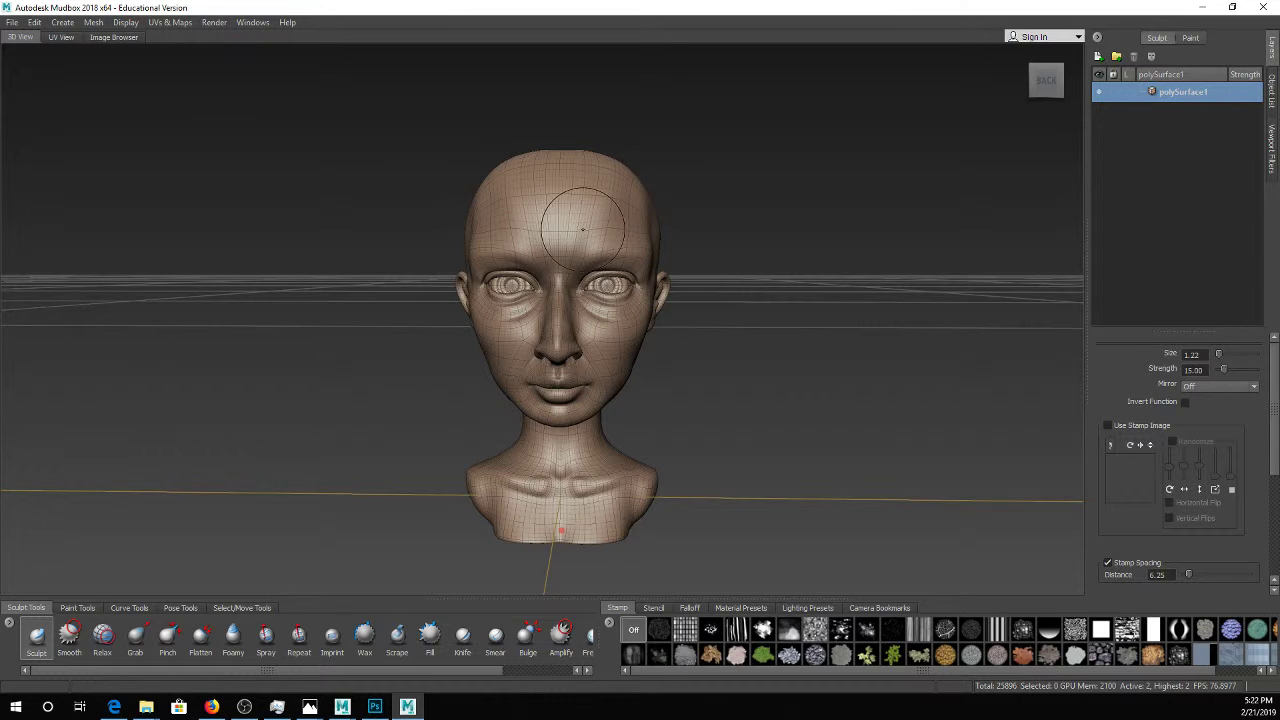
pyautogui.rightClick(561, 204)
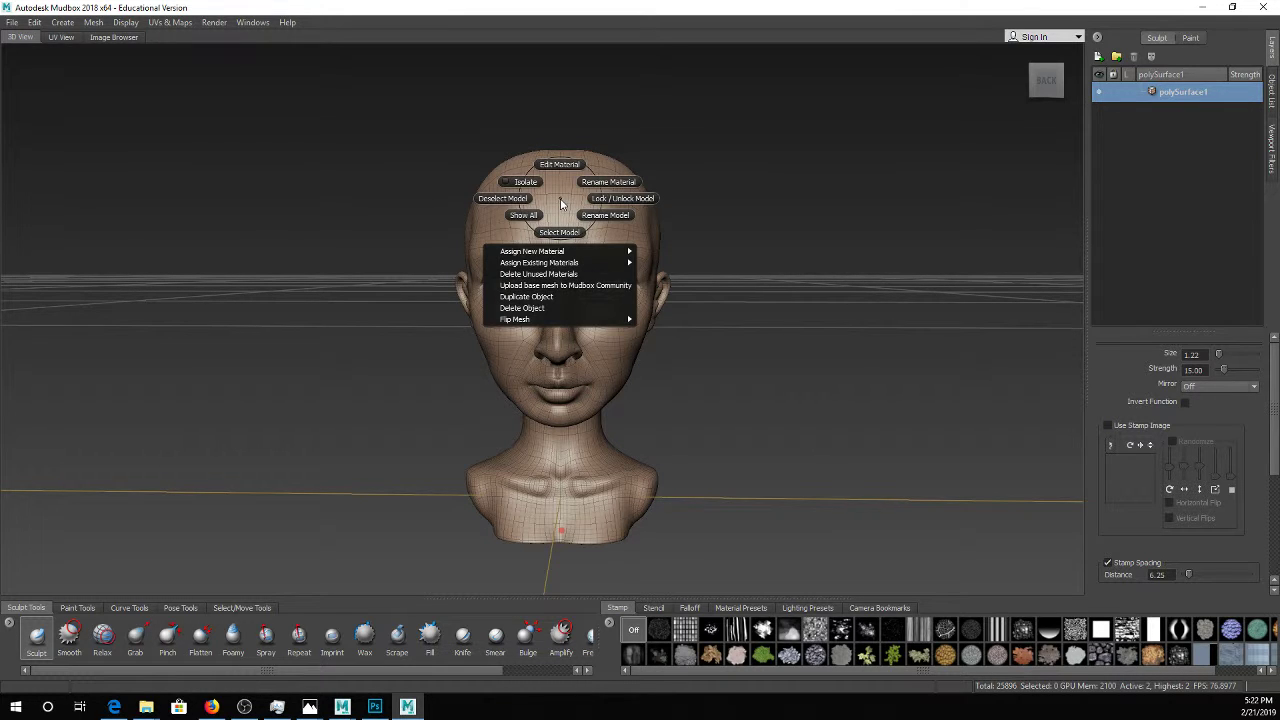
pyautogui.moveTo(562, 252)
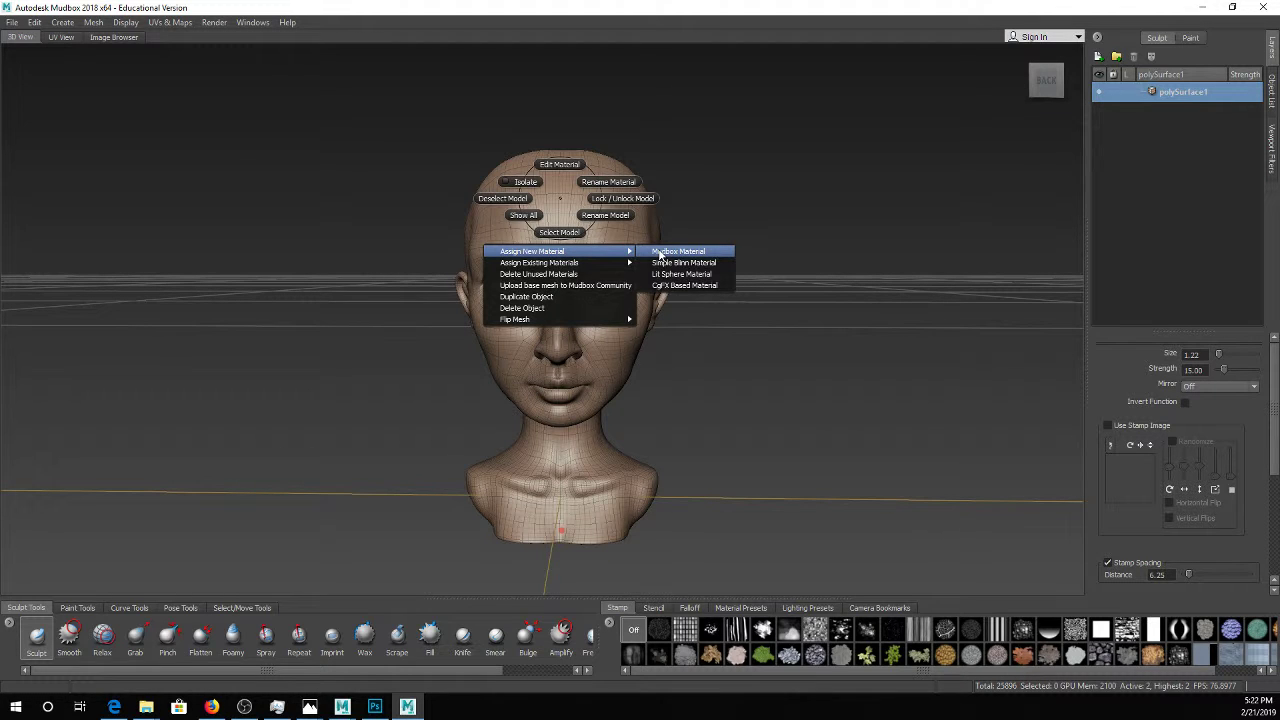
pyautogui.click(716, 292)
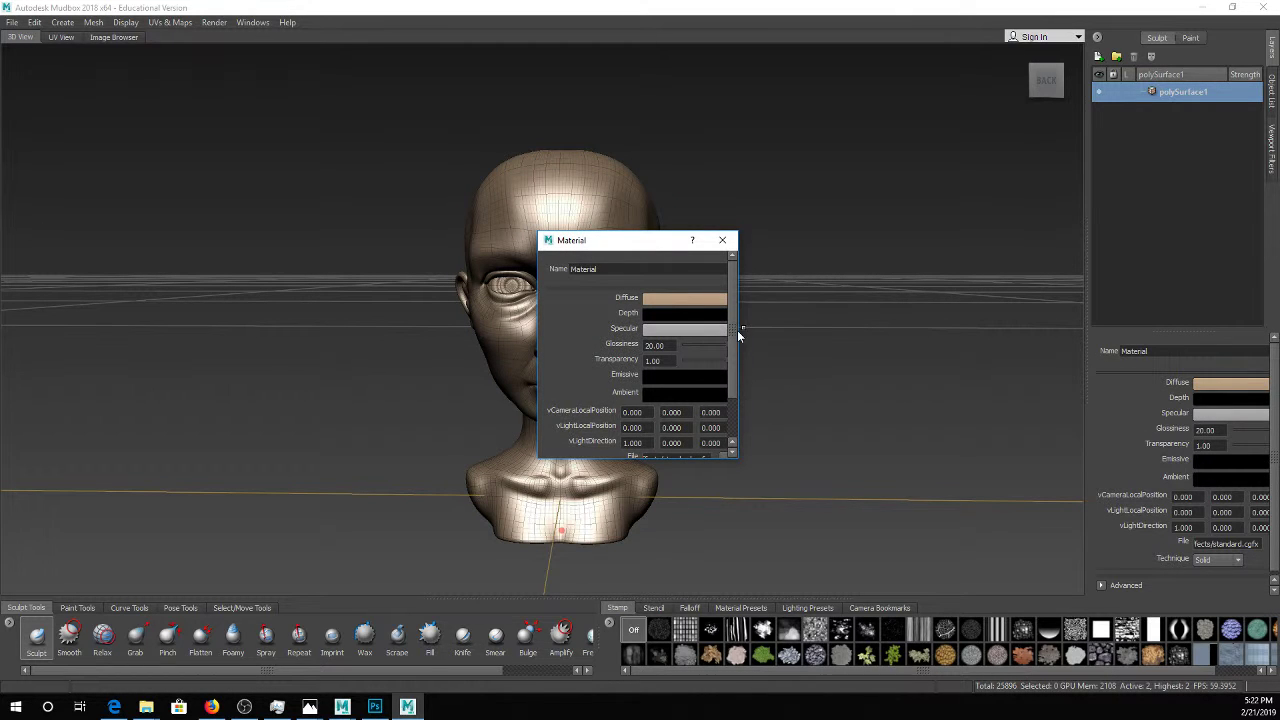
pyautogui.moveTo(740, 330); pyautogui.dragTo(808, 332)
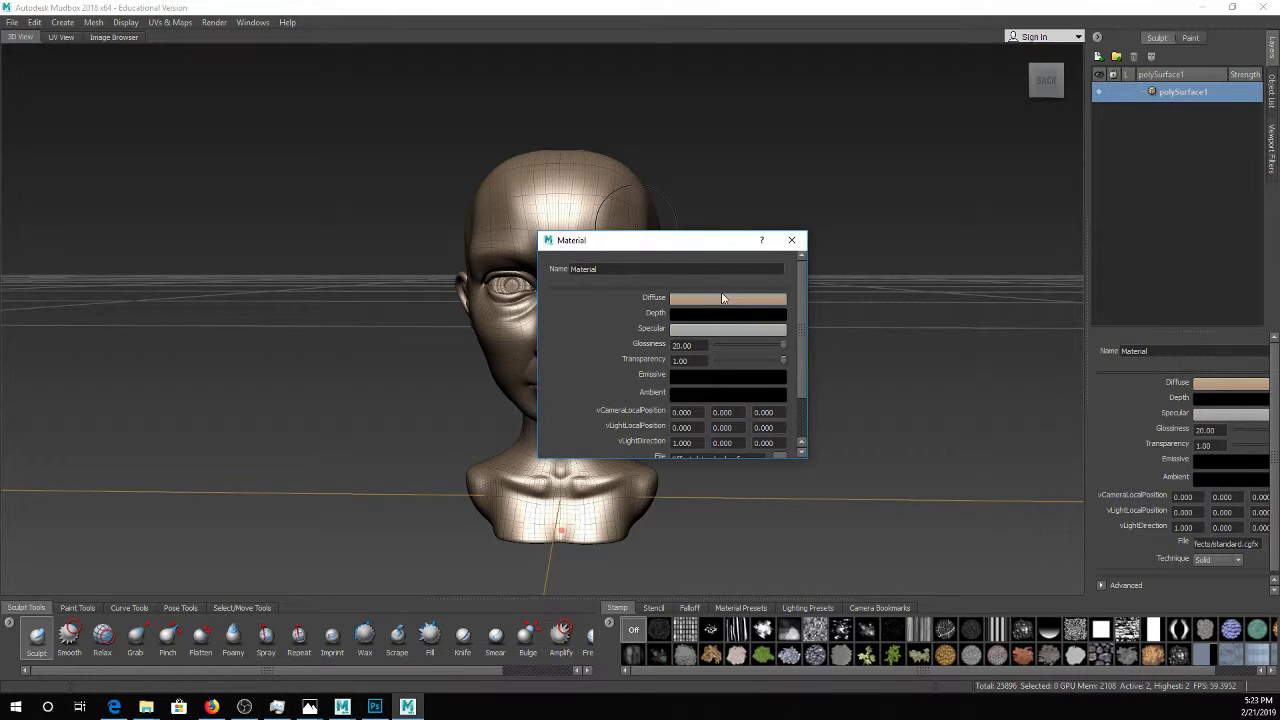
pyautogui.moveTo(718, 242); pyautogui.dragTo(864, 166)
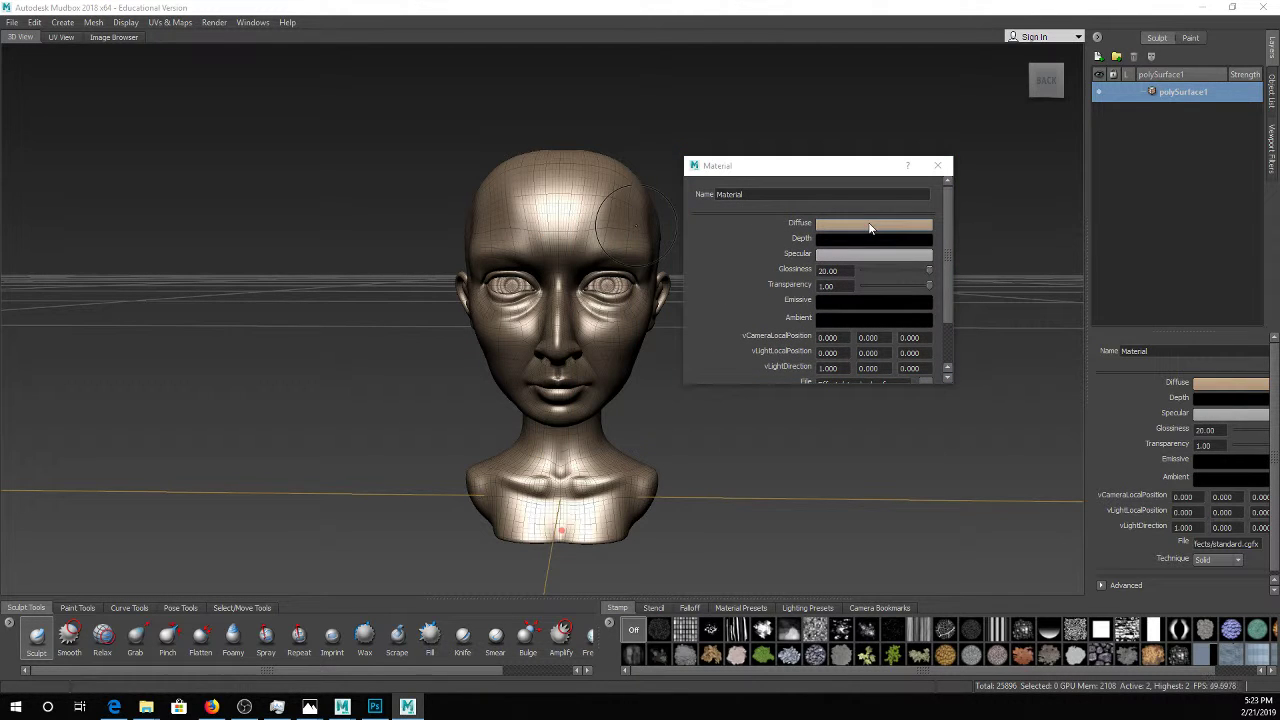
# Try several diffuse colors on the head's material, settle on a light tan, and hide the wireframe
pyautogui.click(840, 224)
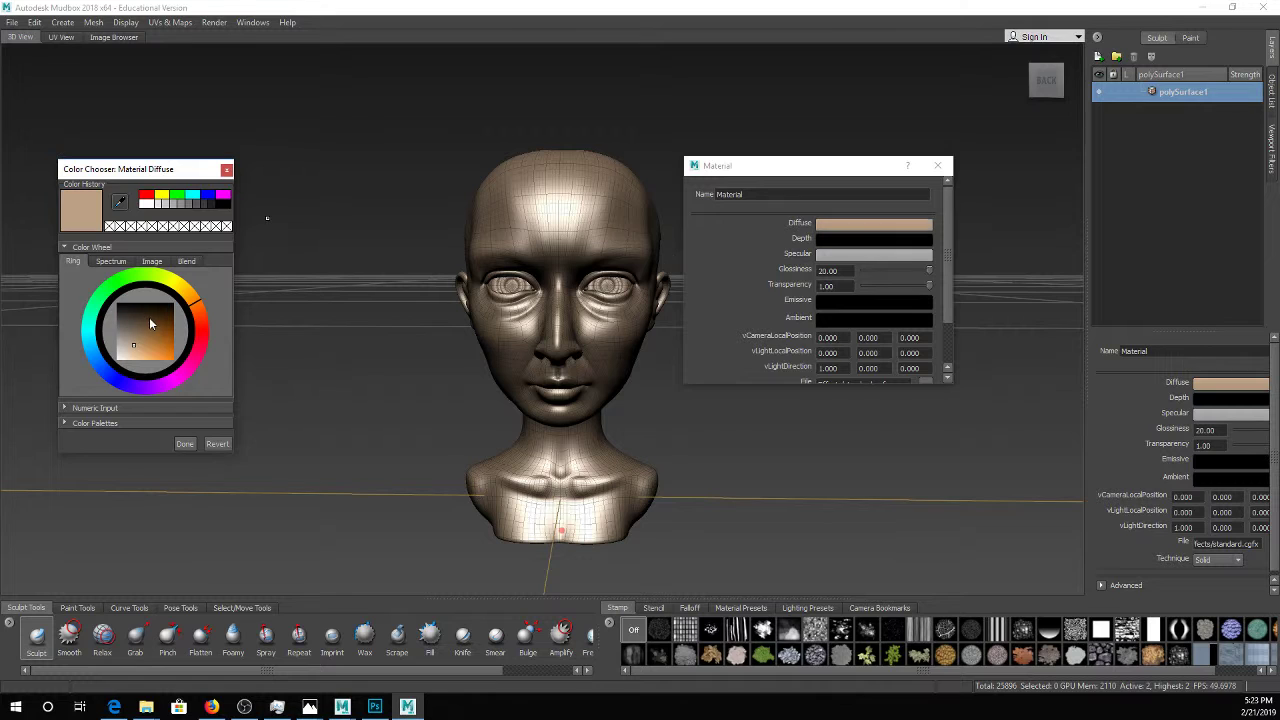
pyautogui.click(159, 333)
pyautogui.moveTo(183, 312); pyautogui.dragTo(181, 287)
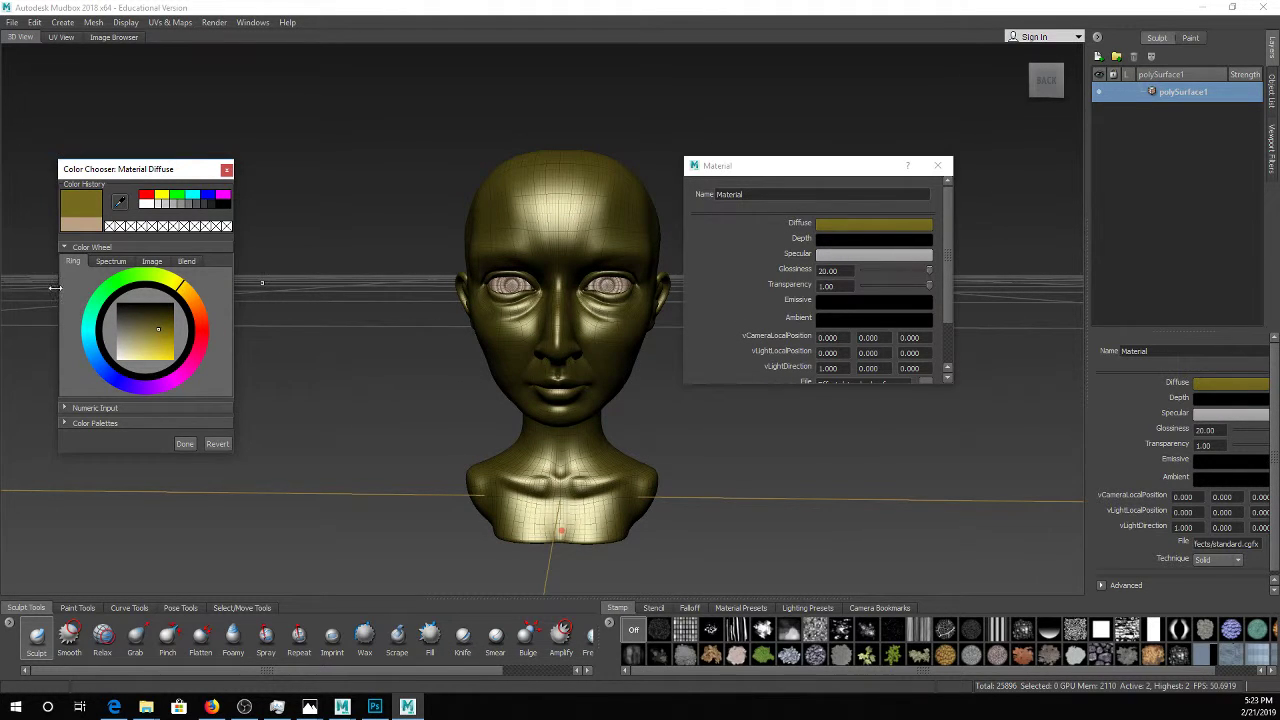
pyautogui.moveTo(162, 345); pyautogui.dragTo(128, 348)
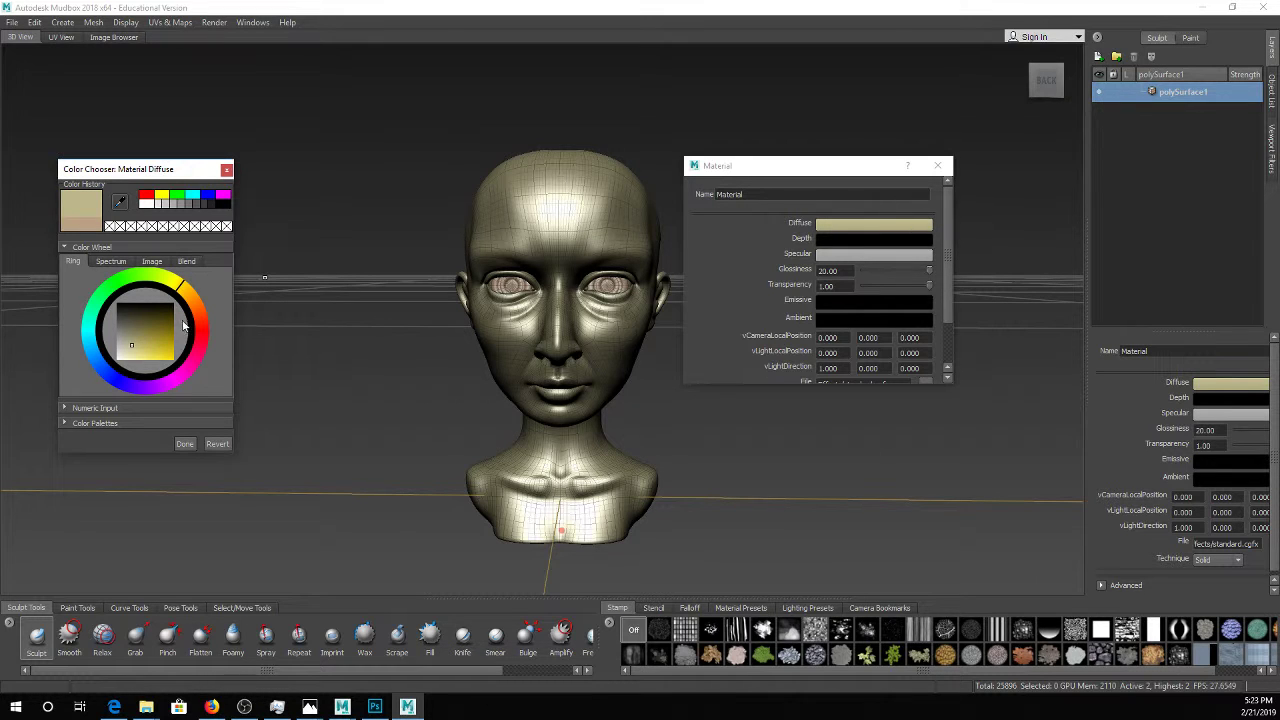
pyautogui.click(193, 305)
pyautogui.click(153, 343)
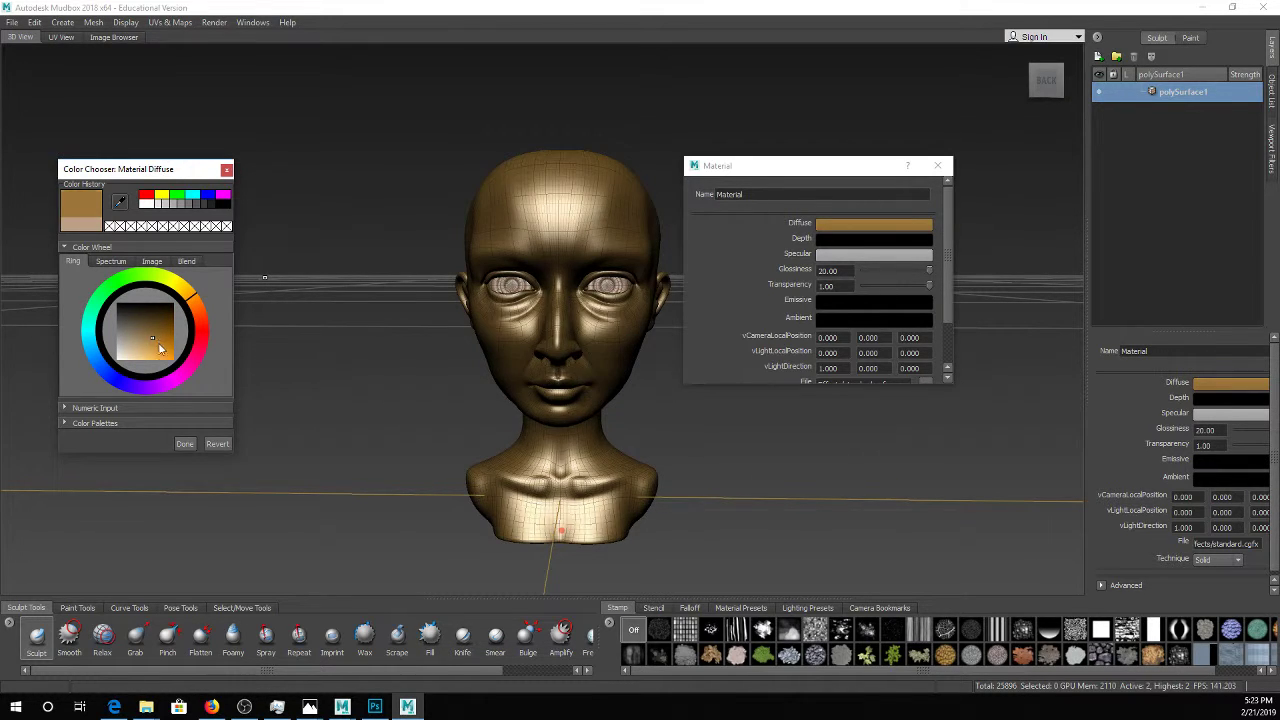
pyautogui.click(149, 364)
pyautogui.click(141, 327)
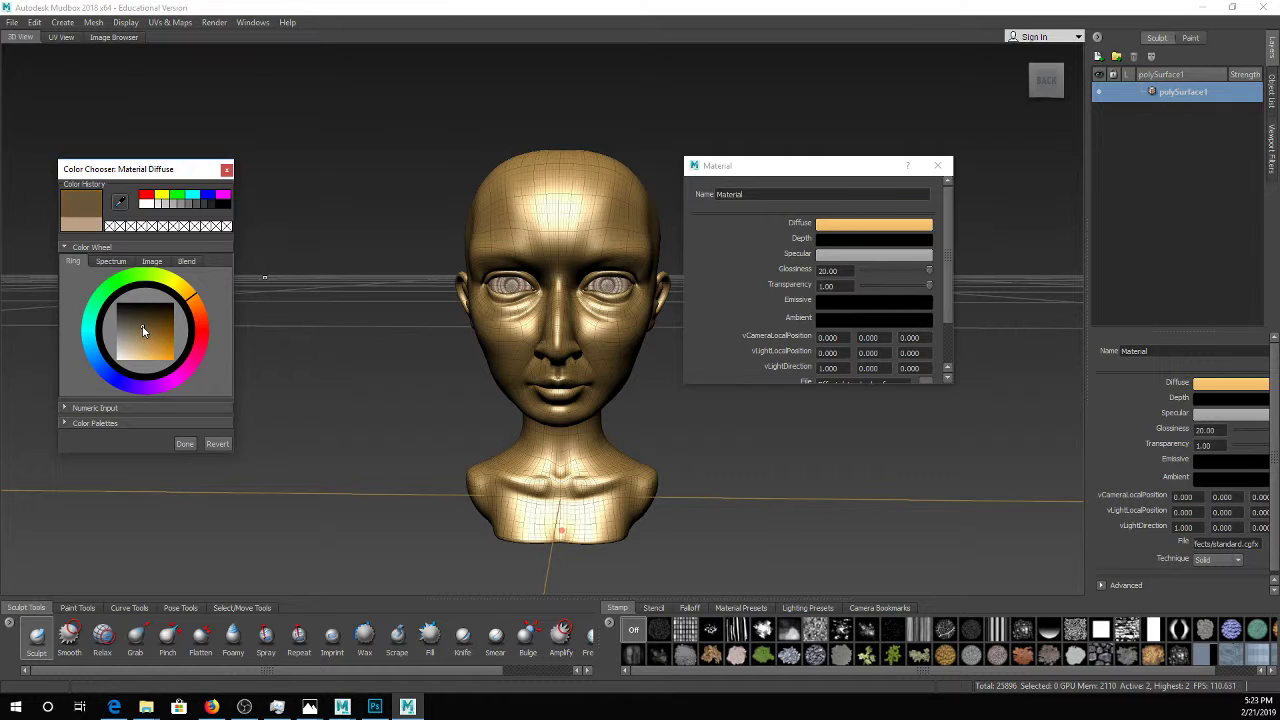
pyautogui.click(131, 350)
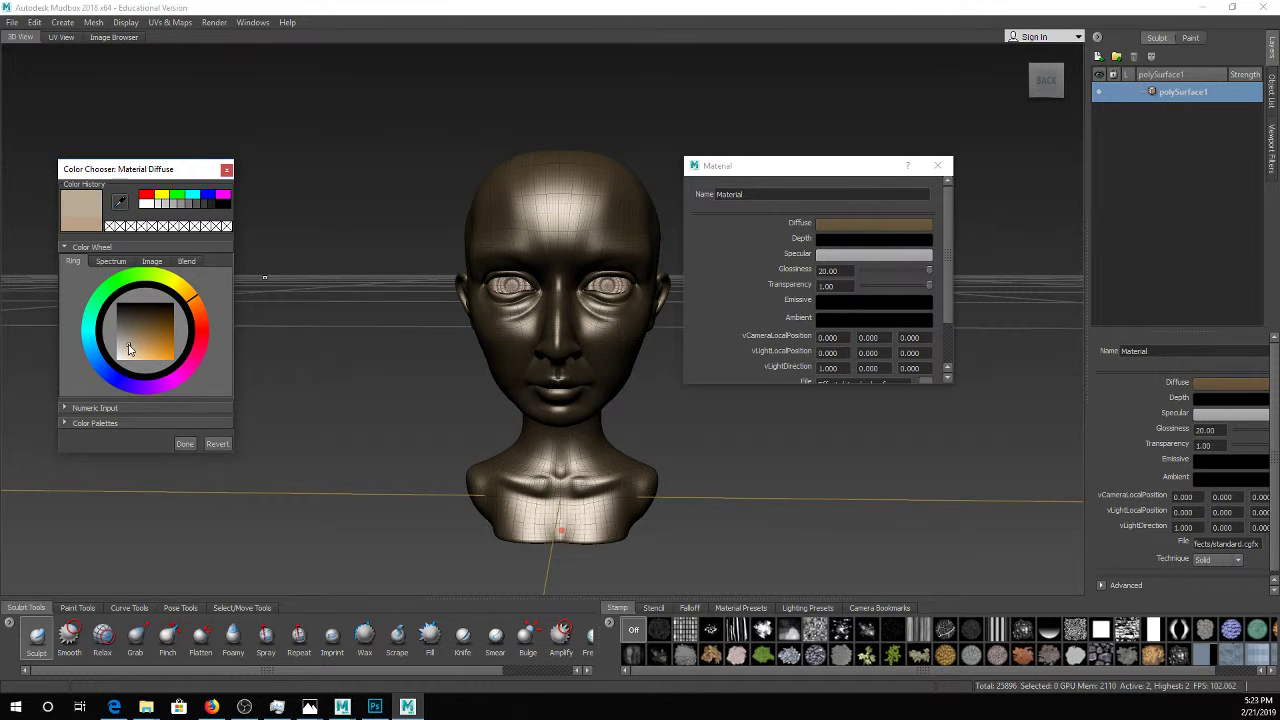
pyautogui.click(136, 350)
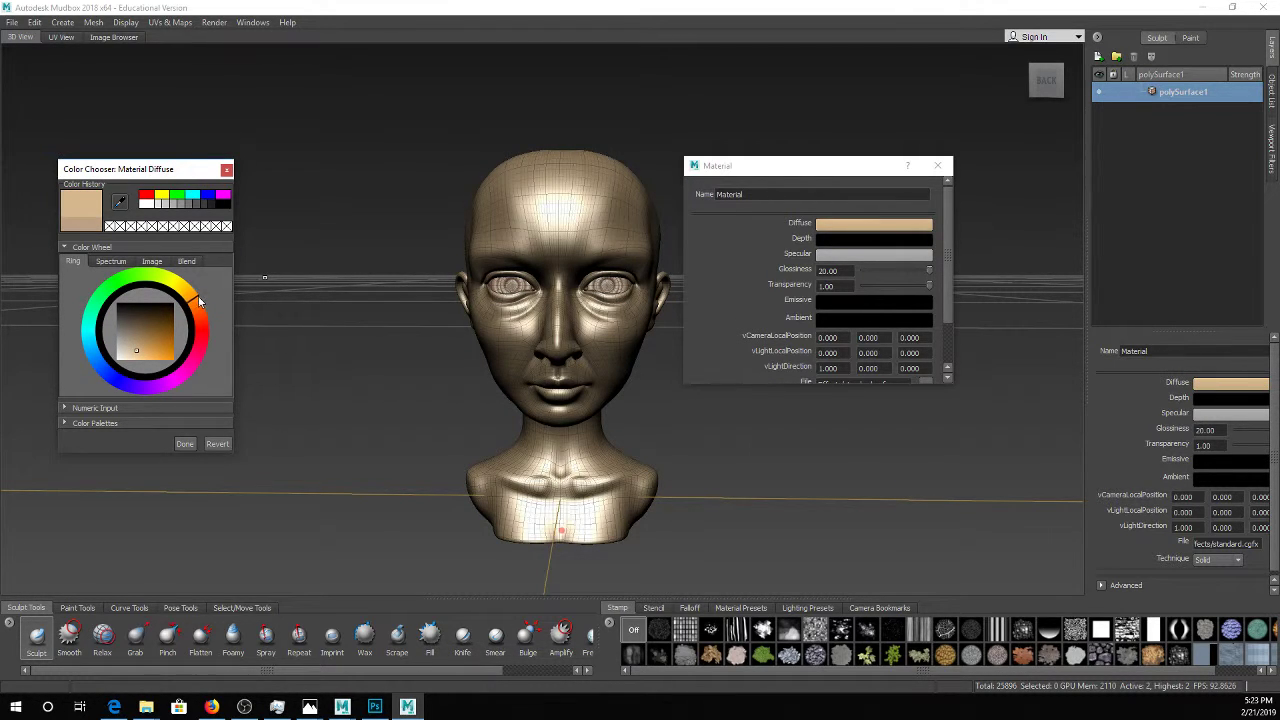
pyautogui.click(434, 209)
pyautogui.hotkey('shift', 'w')
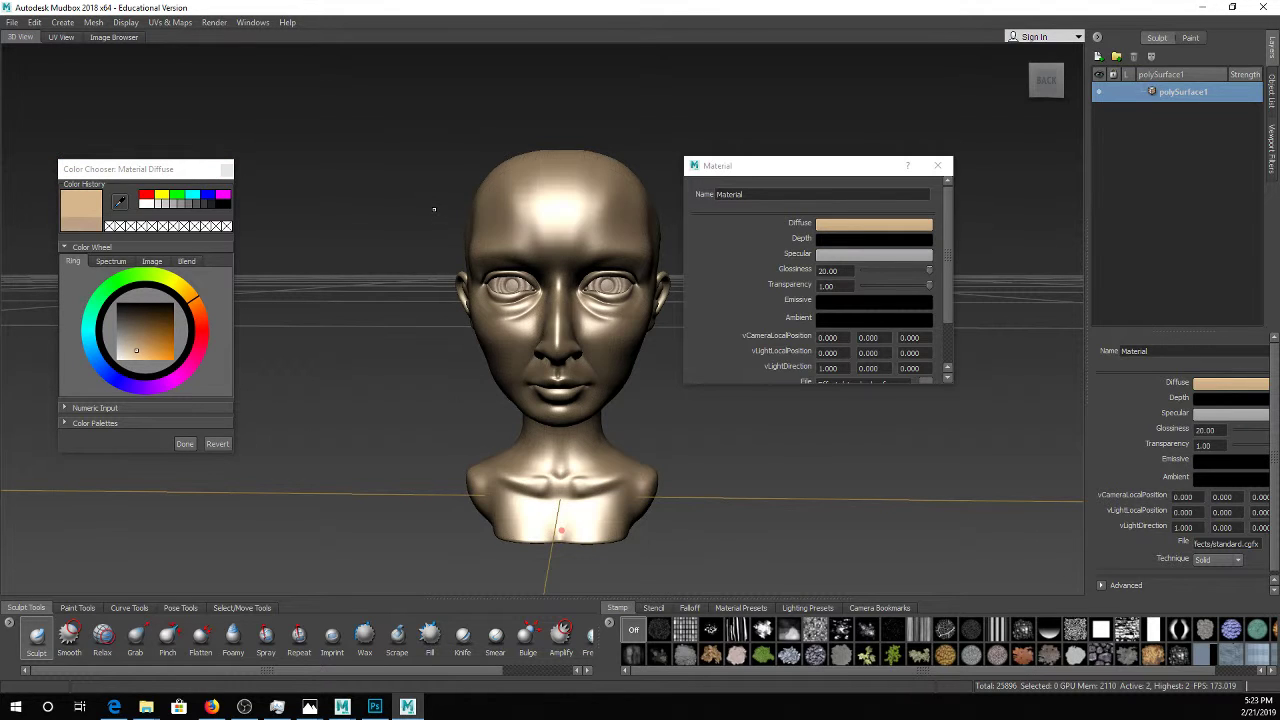
# Darken the material's specular color to a mid grey and lower its glossiness to 1.62
pyautogui.click(828, 254)
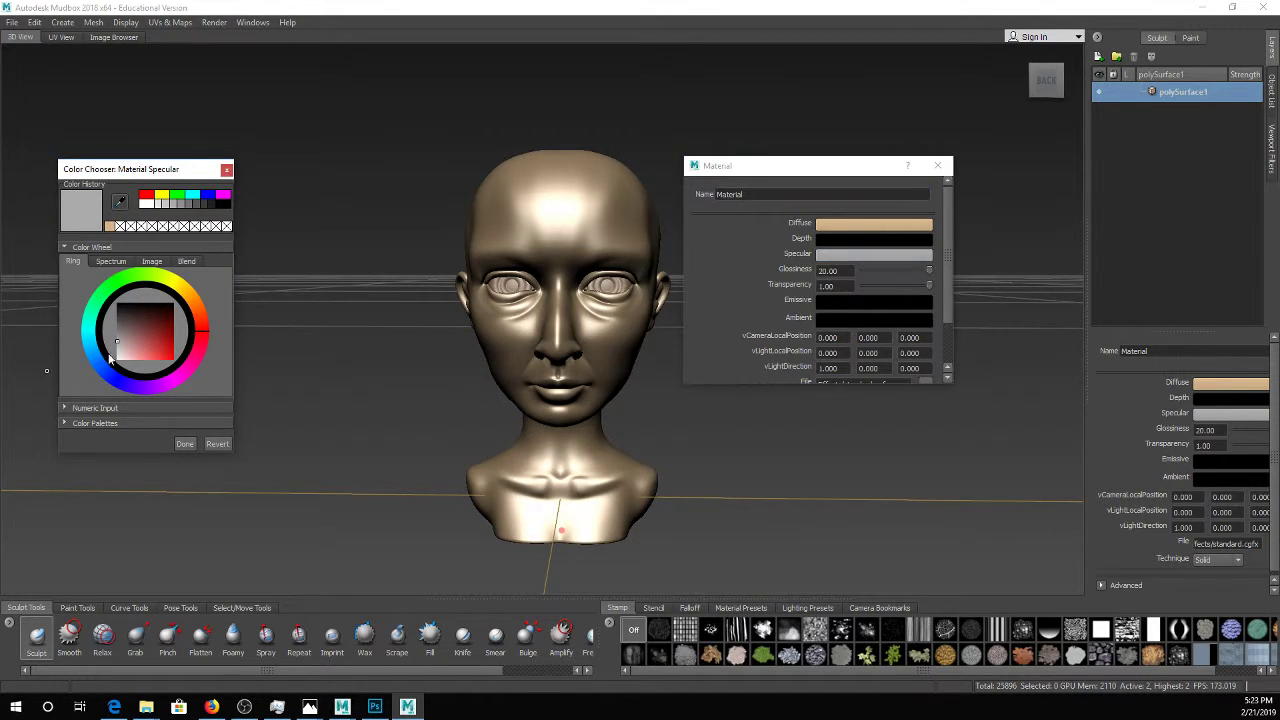
pyautogui.moveTo(113, 360)
pyautogui.mouseDown()
pyautogui.moveTo(110, 292)
pyautogui.moveTo(117, 333)
pyautogui.mouseUp()
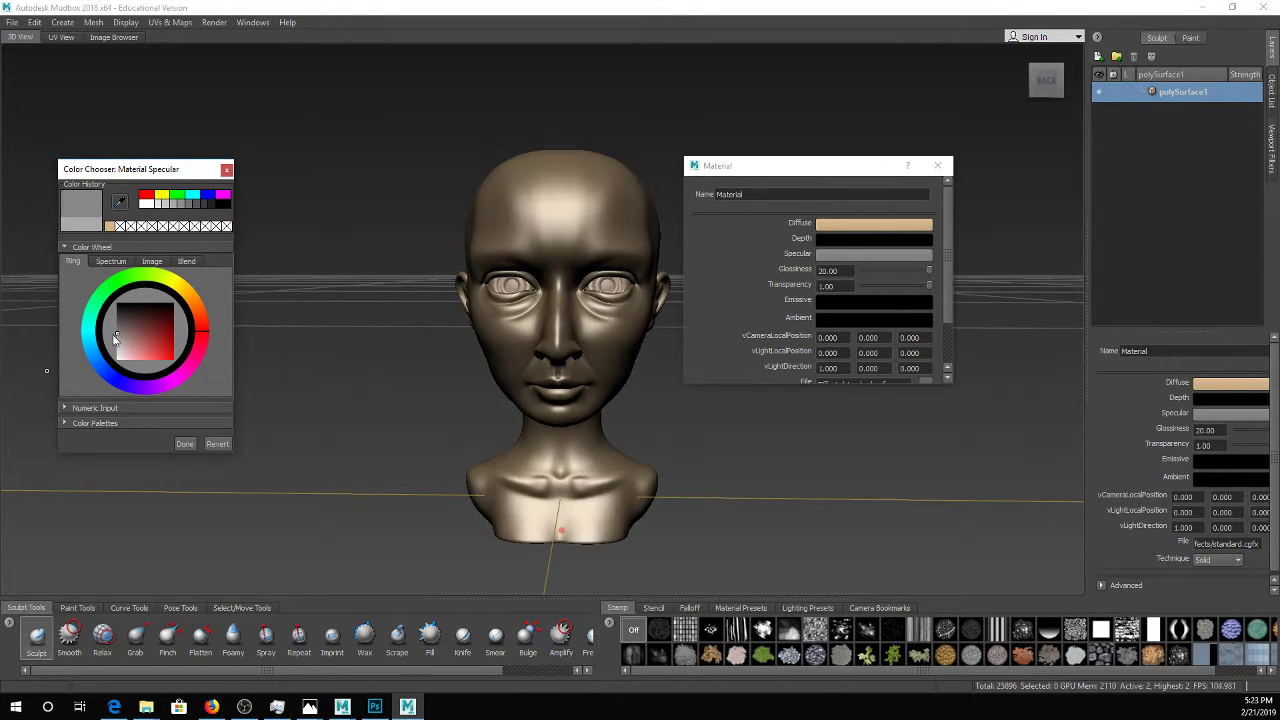
pyautogui.click(867, 271)
pyautogui.moveTo(928, 271)
pyautogui.mouseDown()
pyautogui.moveTo(862, 271)
pyautogui.moveTo(871, 291)
pyautogui.moveTo(868, 276)
pyautogui.mouseUp()
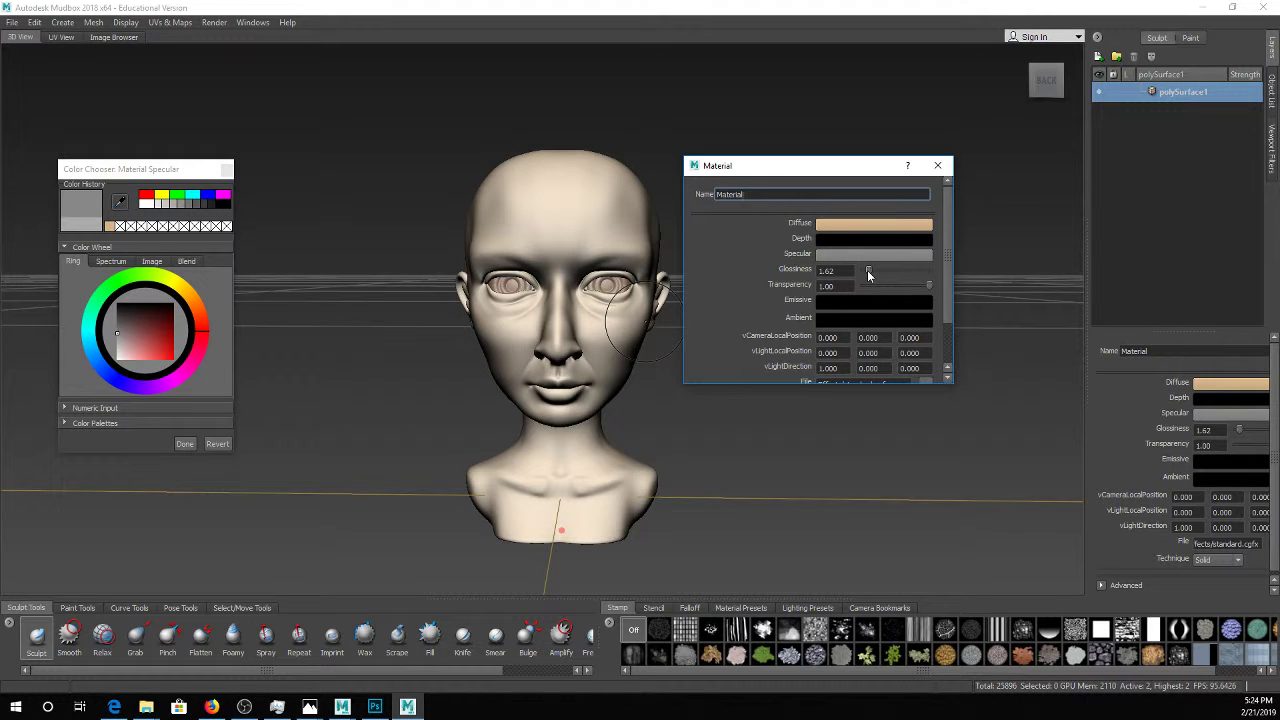
# Try black and then white as the material's specular color, and close the color chooser and material settings
pyautogui.click(873, 254)
pyautogui.moveTo(131, 326); pyautogui.dragTo(117, 359)
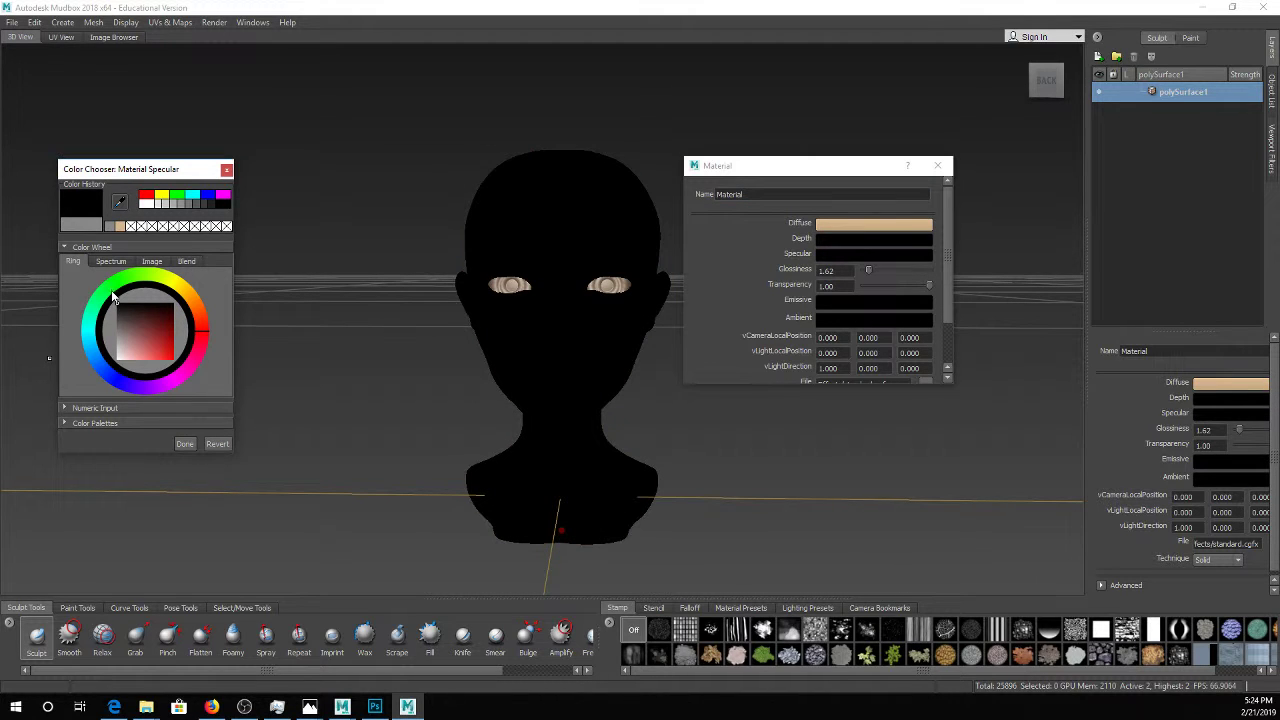
pyautogui.click(115, 380)
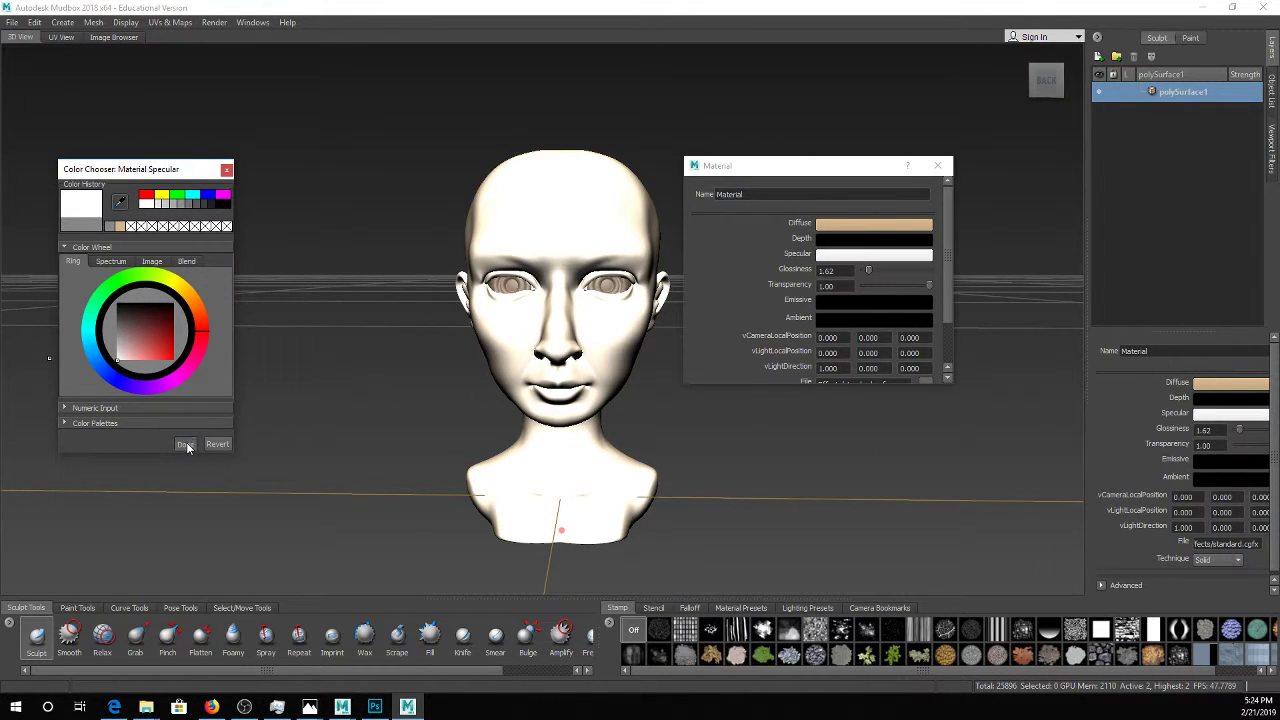
pyautogui.click(185, 443)
pyautogui.scroll(-3, 891, 330)
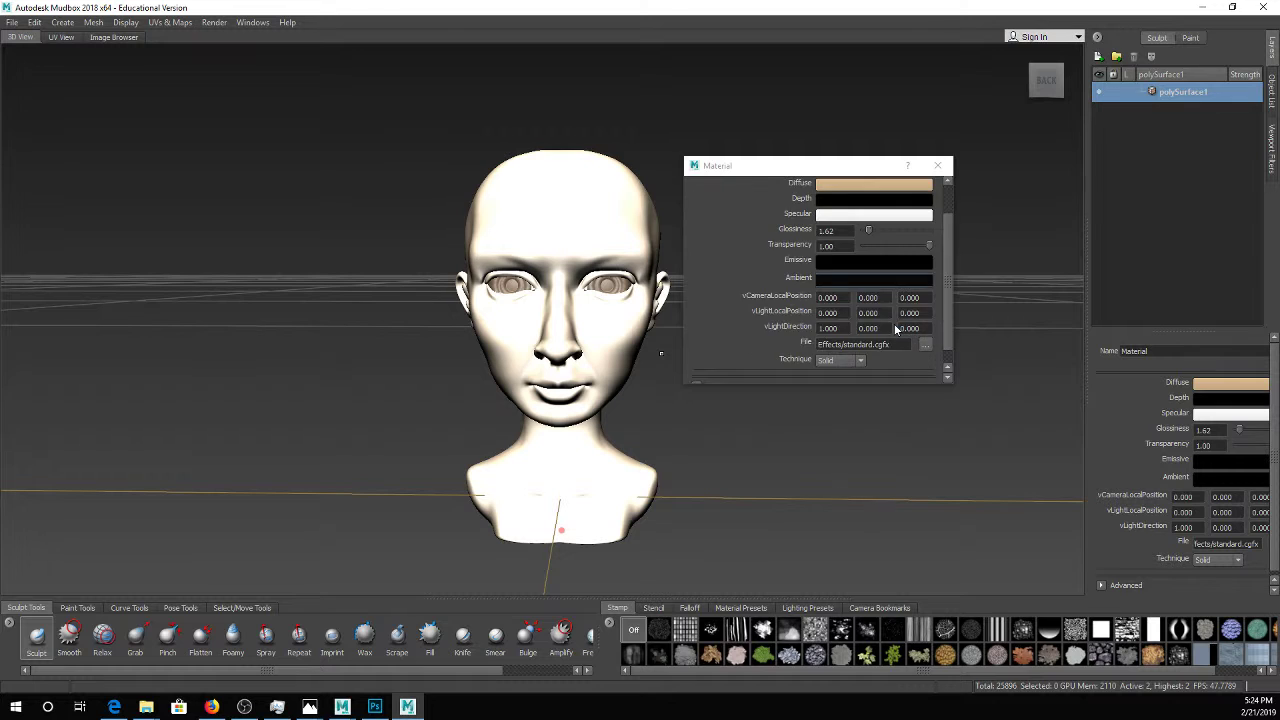
pyautogui.scroll(3, 906, 329)
pyautogui.click(937, 165)
# Assign a new Mudbox Material to the head and move its settings window clear of the face
pyautogui.rightClick(525, 193)
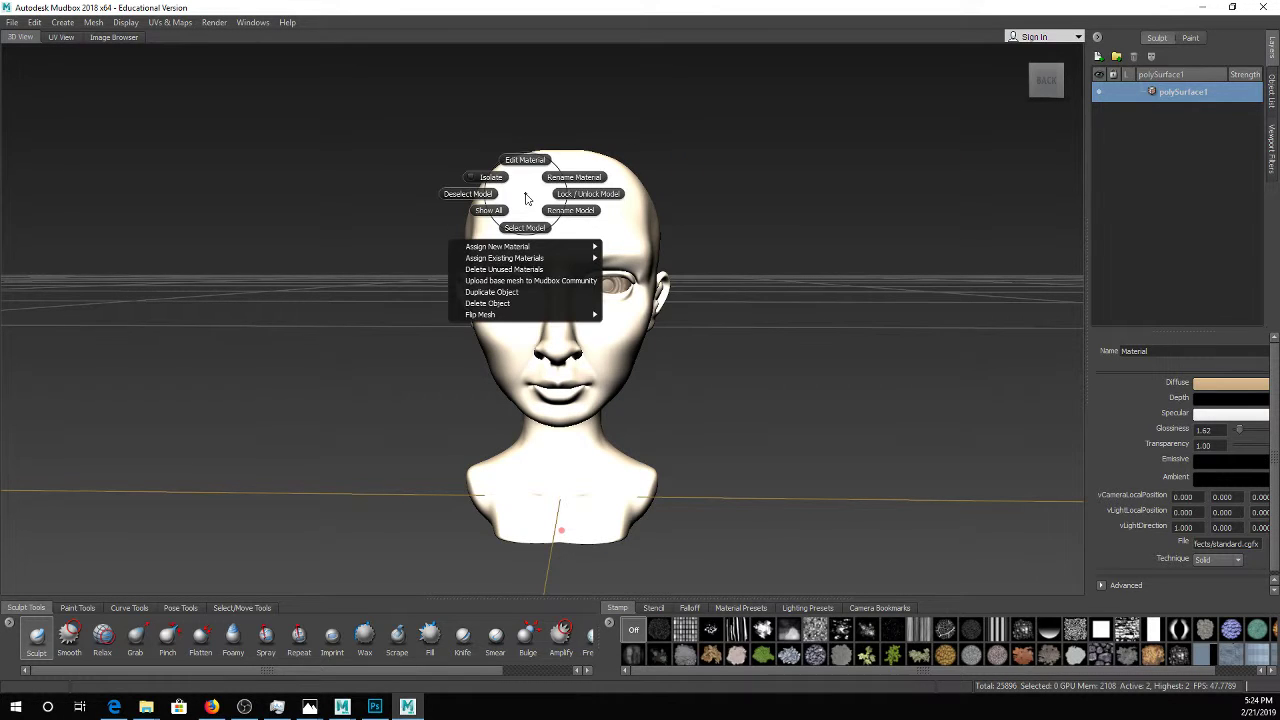
pyautogui.moveTo(558, 258)
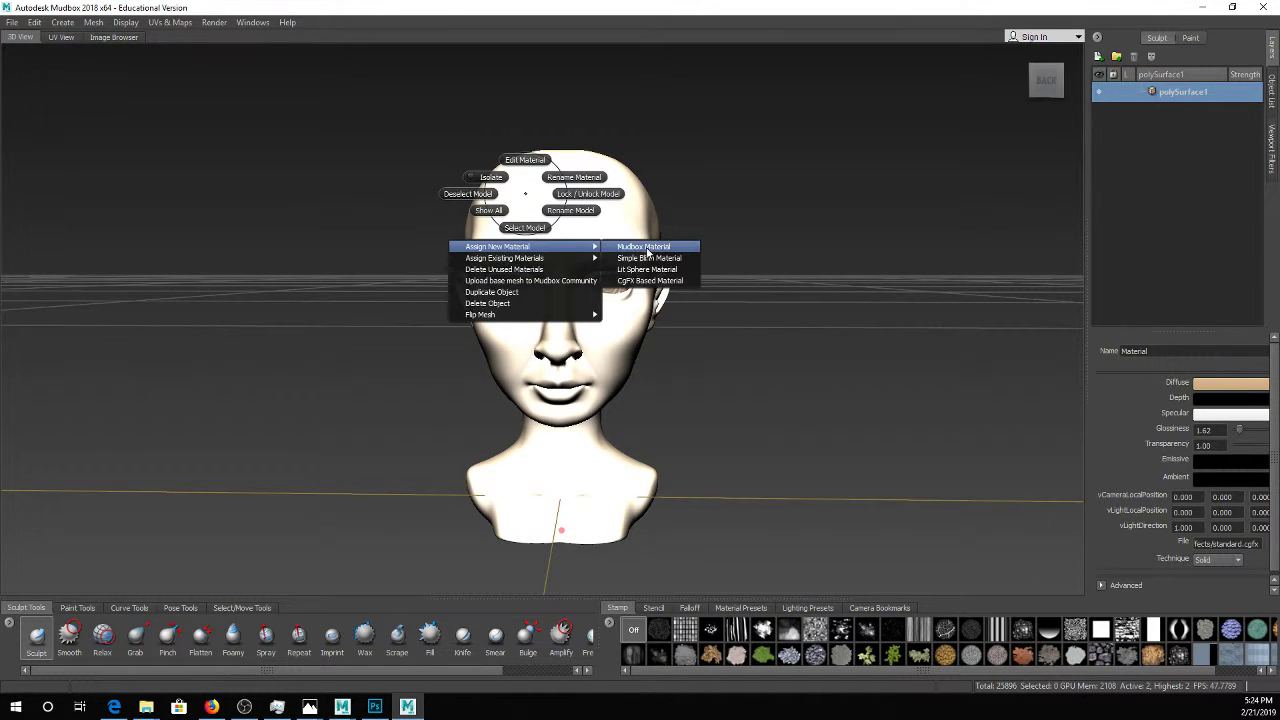
pyautogui.click(646, 249)
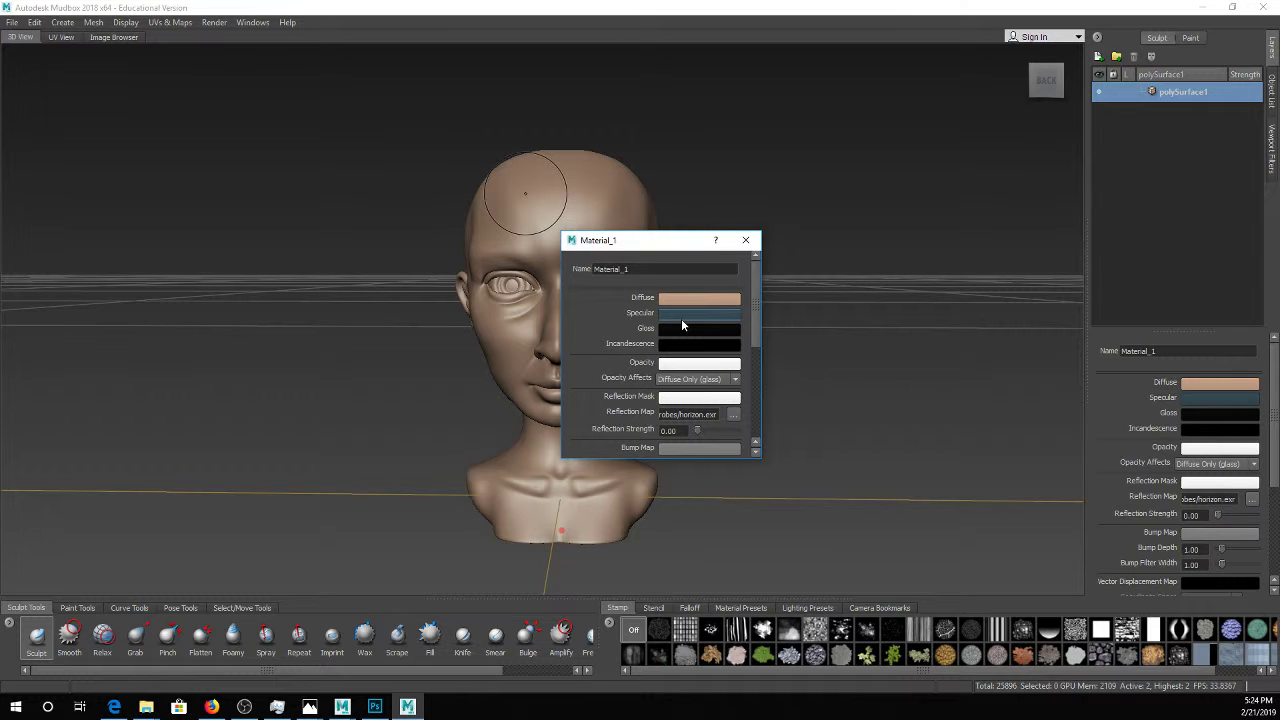
pyautogui.moveTo(645, 245); pyautogui.dragTo(817, 155)
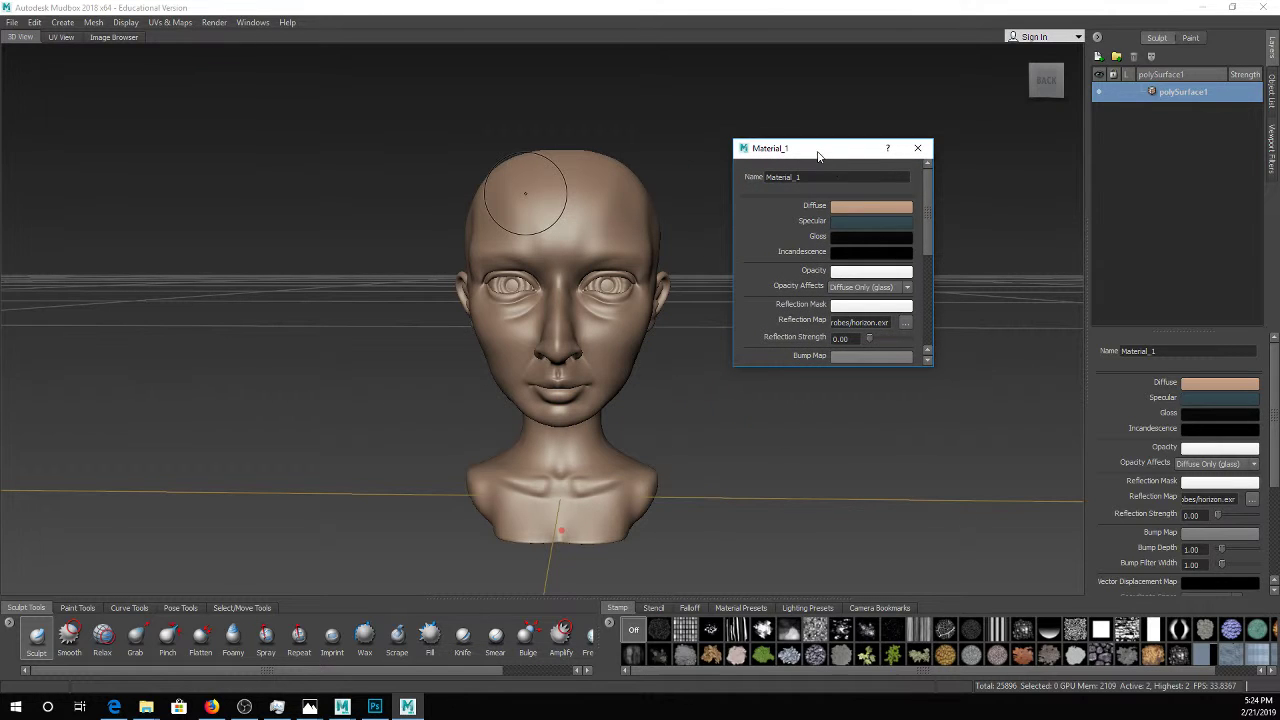
# Set the specular color of Material_1 to black and check the shading on the head
pyautogui.click(856, 220)
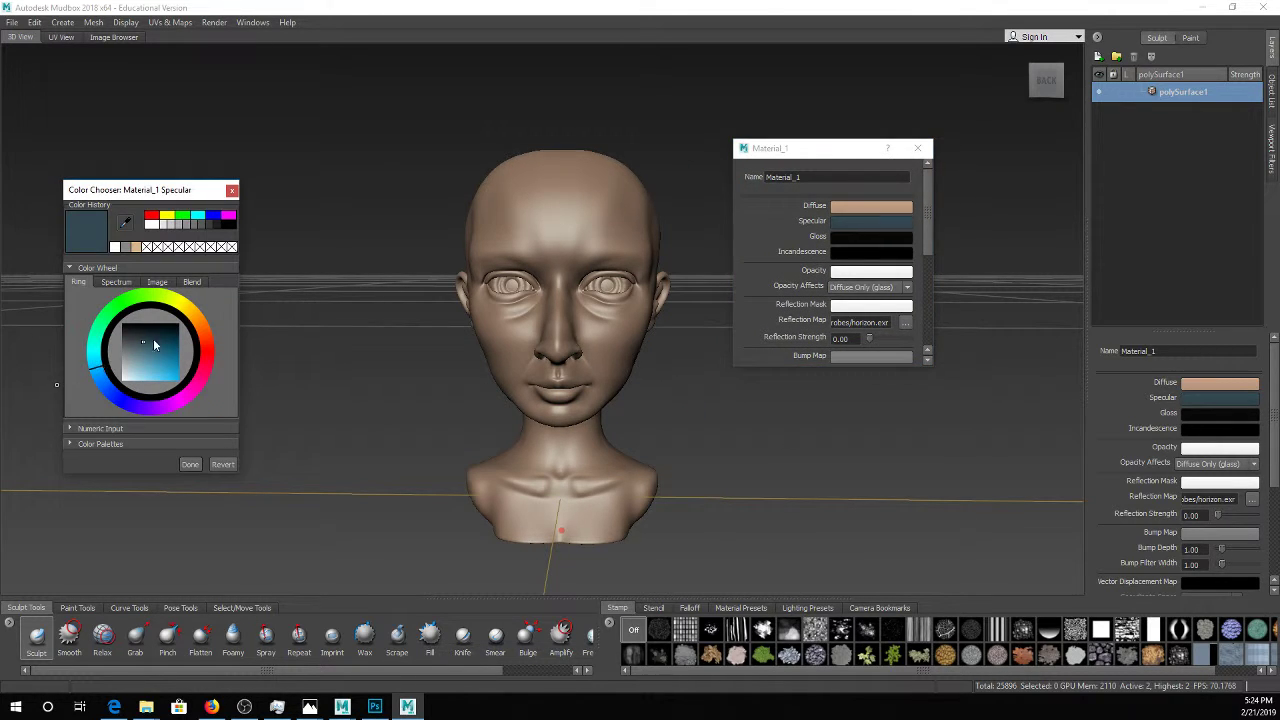
pyautogui.moveTo(153, 343)
pyautogui.mouseDown()
pyautogui.moveTo(122, 378)
pyautogui.moveTo(133, 372)
pyautogui.moveTo(118, 307)
pyautogui.mouseUp()
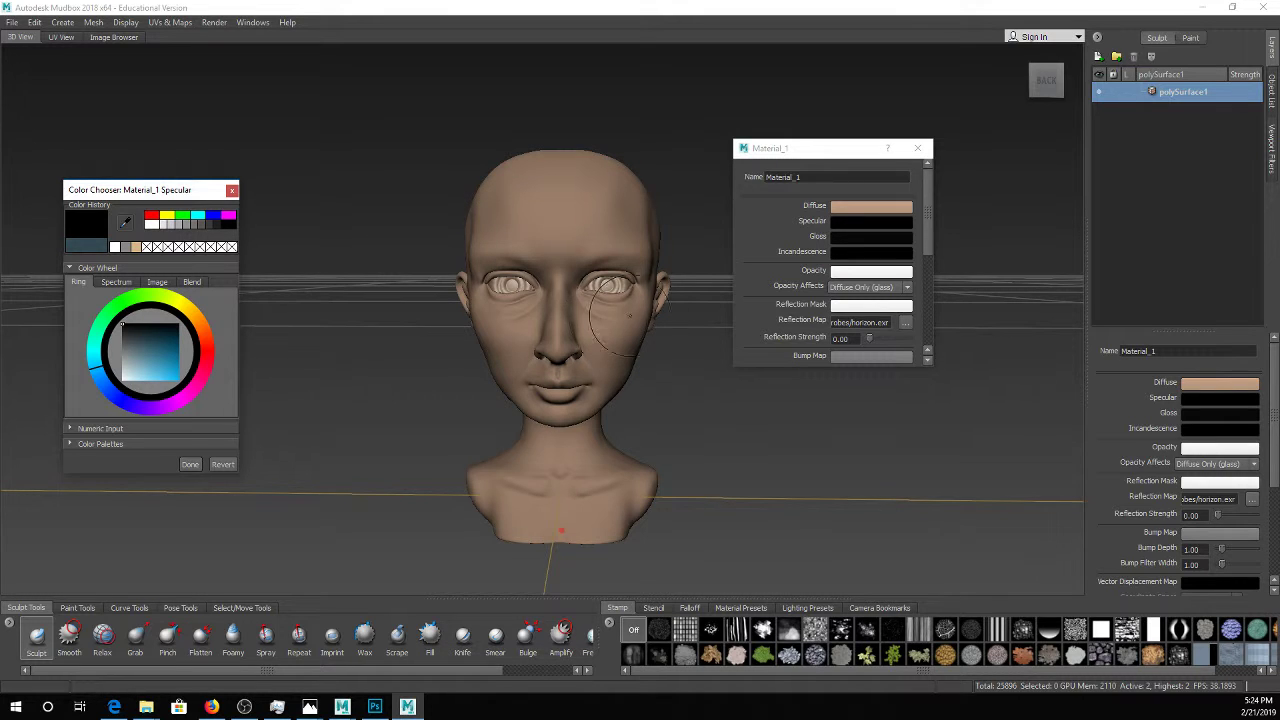
pyautogui.moveTo(618, 330)
pyautogui.keyDown('alt'); pyautogui.mouseDown()
pyautogui.moveTo(560, 330)
pyautogui.moveTo(634, 317)
pyautogui.moveTo(610, 350)
pyautogui.mouseUp(); pyautogui.keyUp('alt')
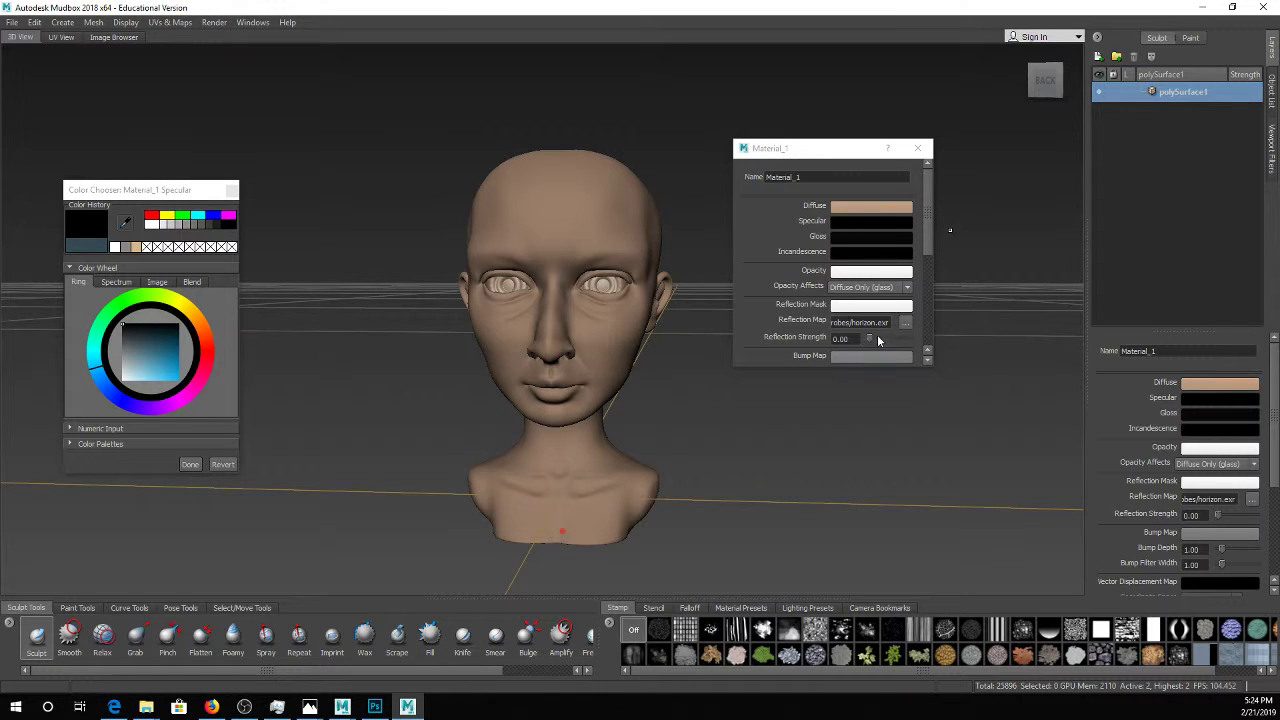
# Close the Material_1 settings and try a large sculpt stroke across the face, undoing it
pyautogui.click(917, 148)
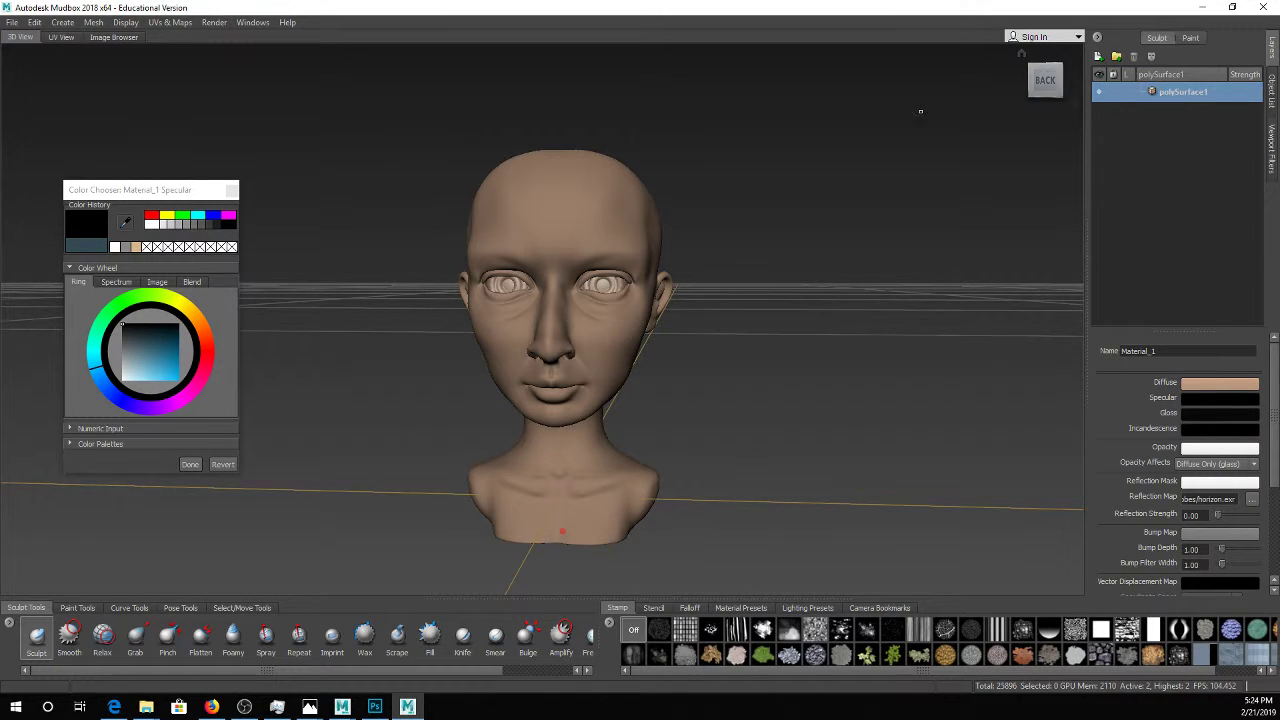
pyautogui.moveTo(536, 257)
pyautogui.mouseDown()
pyautogui.moveTo(578, 199)
pyautogui.moveTo(640, 420)
pyautogui.moveTo(520, 450)
pyautogui.moveTo(400, 420)
pyautogui.mouseUp()
pyautogui.hotkey('ctrl', 'z')
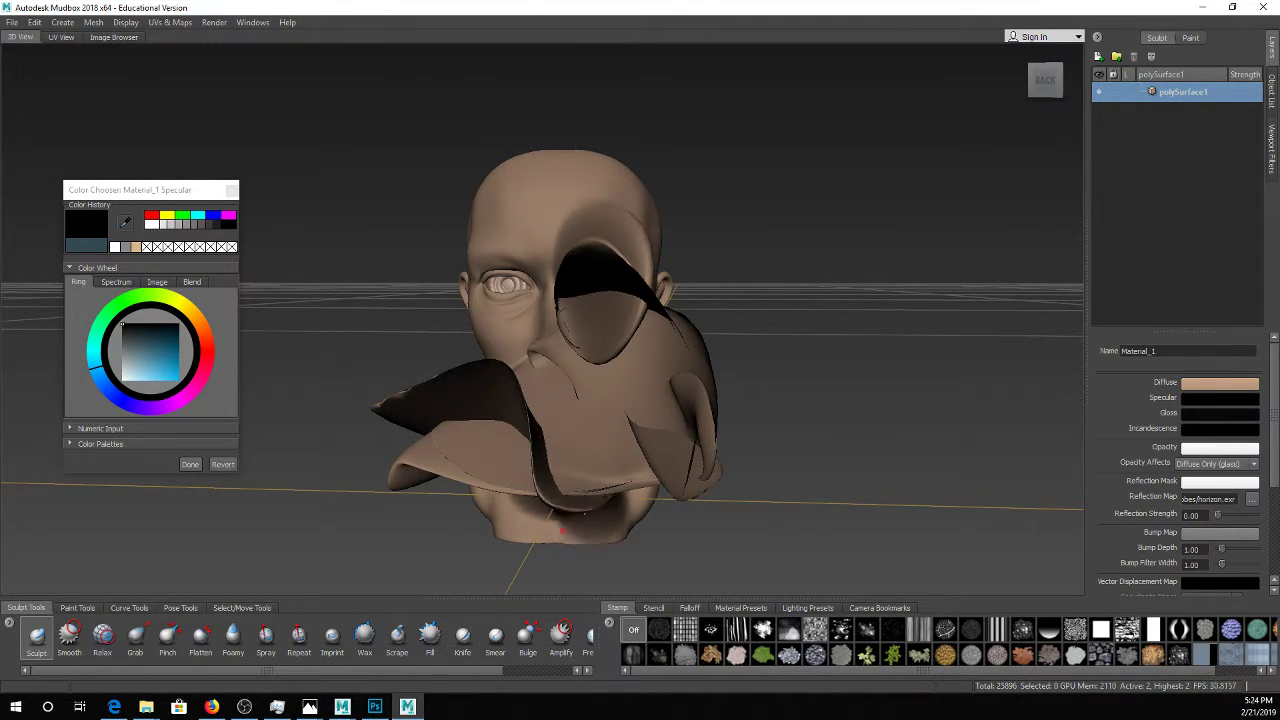
pyautogui.hotkey('ctrl', 'z')
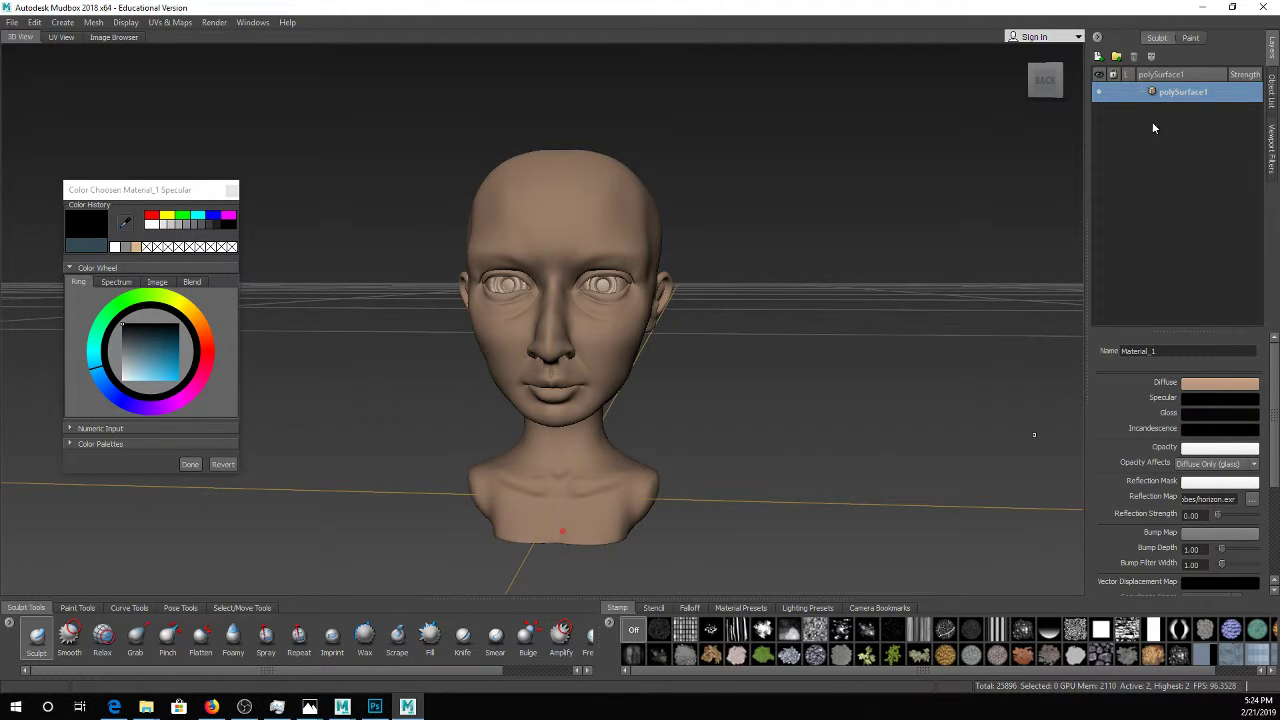
# Show the paint tools and restore the Mudbox window from its maximized size
pyautogui.click(78, 608)
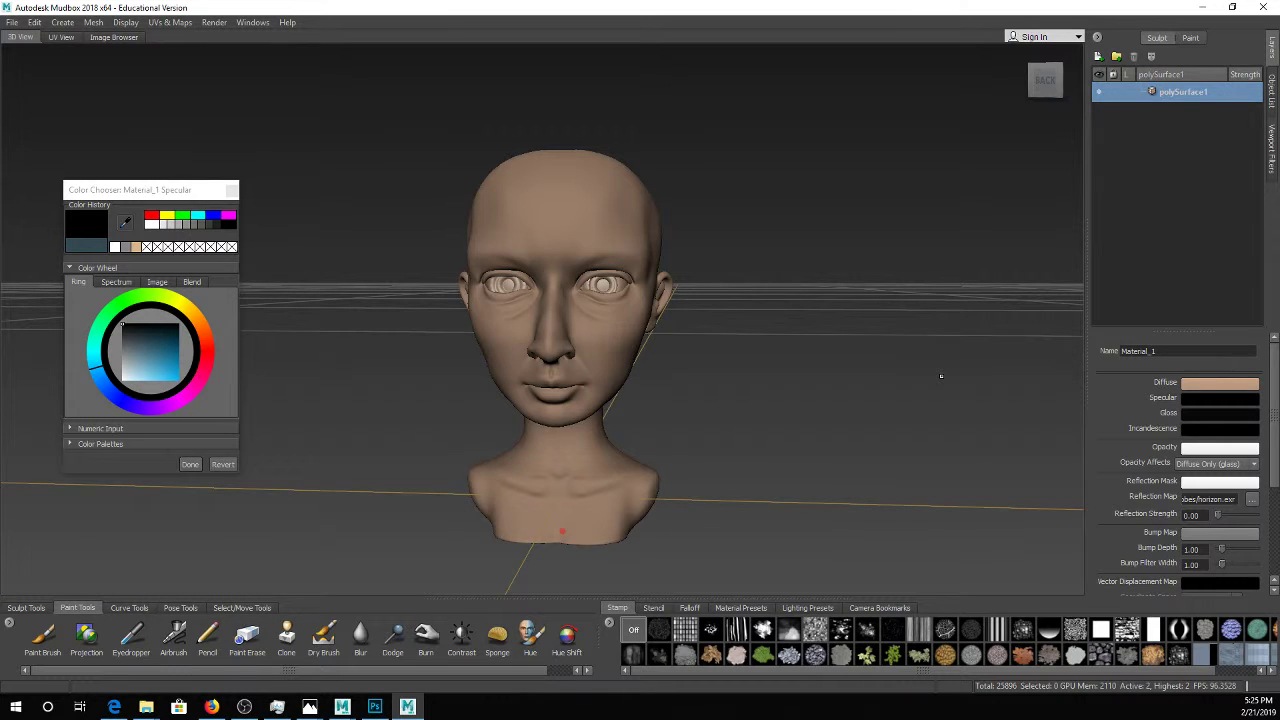
pyautogui.doubleClick(869, 10)
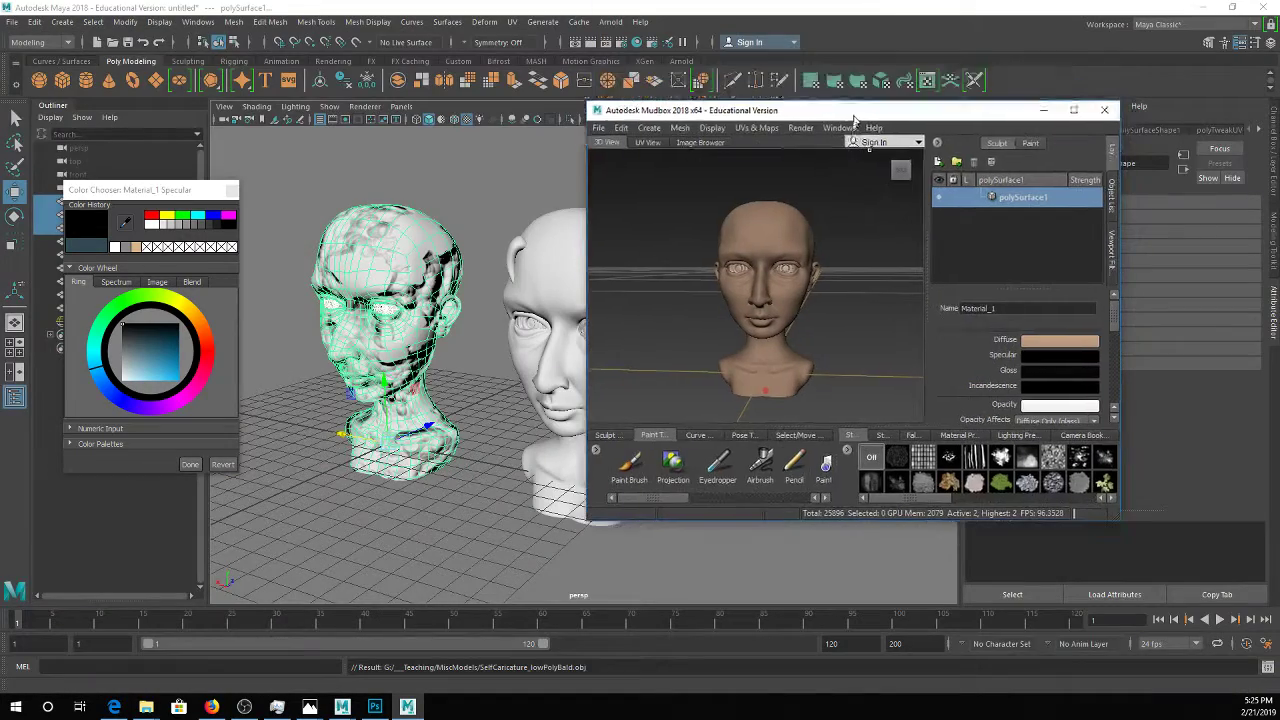
pyautogui.moveTo(845, 140); pyautogui.dragTo(215, 5)
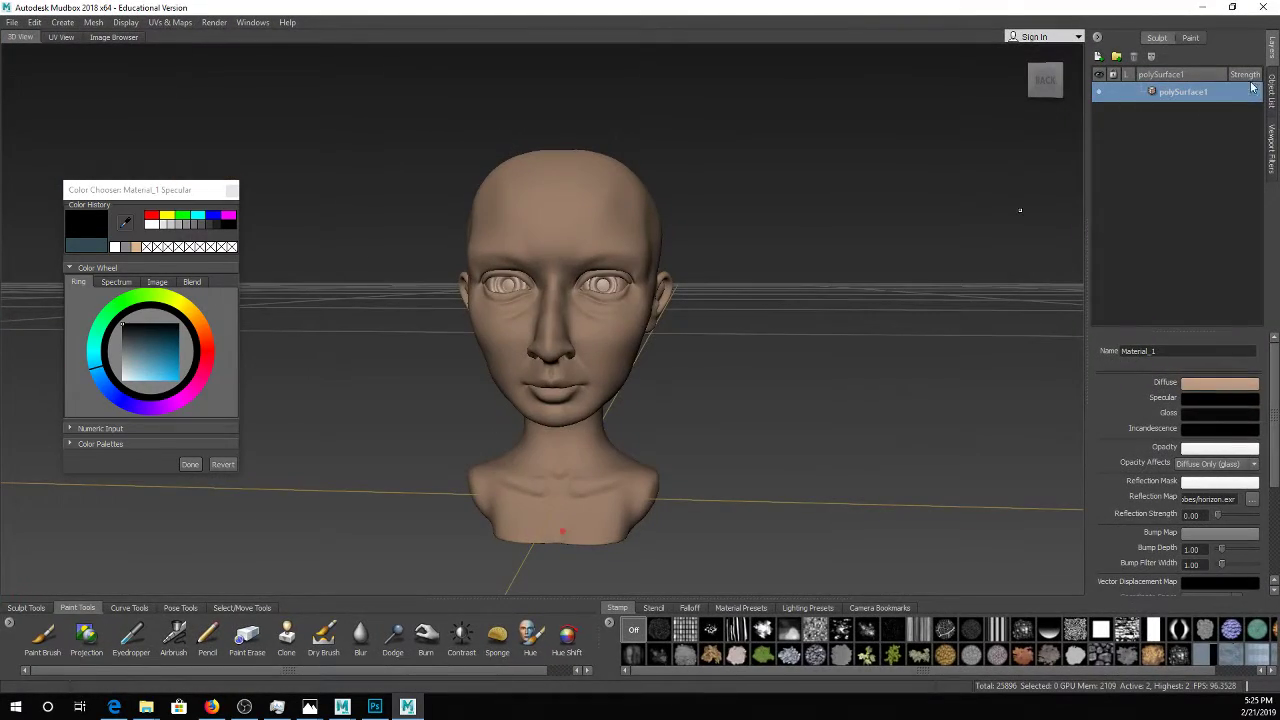
pyautogui.click(1232, 8)
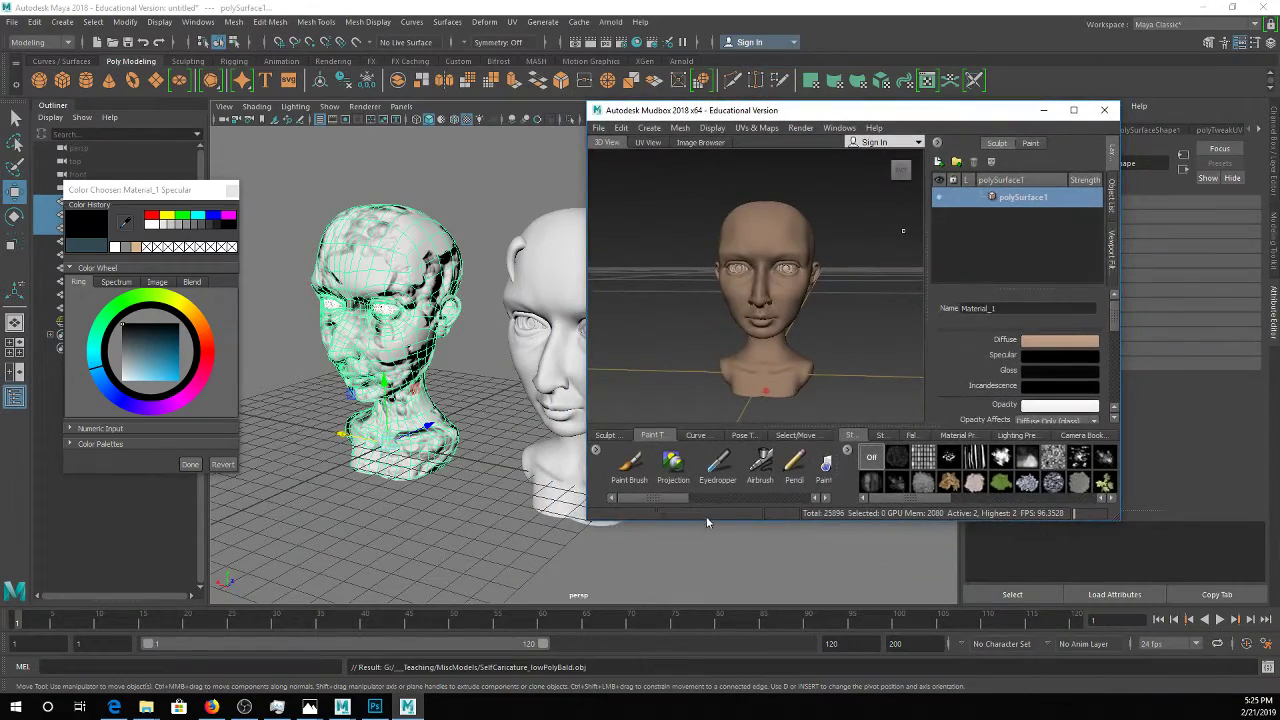
# Resize the Mudbox window to cover most of the screen above the Maya timeline, enlarge the tool tray, and move the color chooser off the head
pyautogui.moveTo(706, 517); pyautogui.dragTo(717, 432)
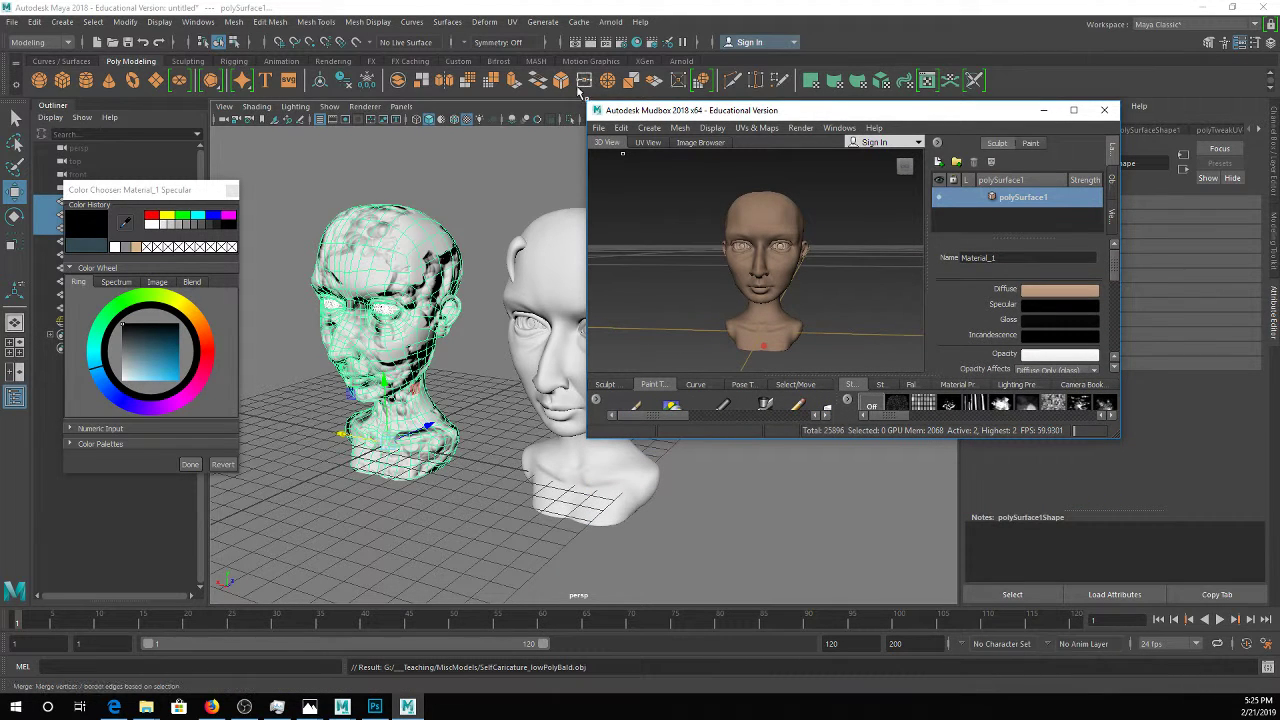
pyautogui.moveTo(586, 104); pyautogui.dragTo(1, 1)
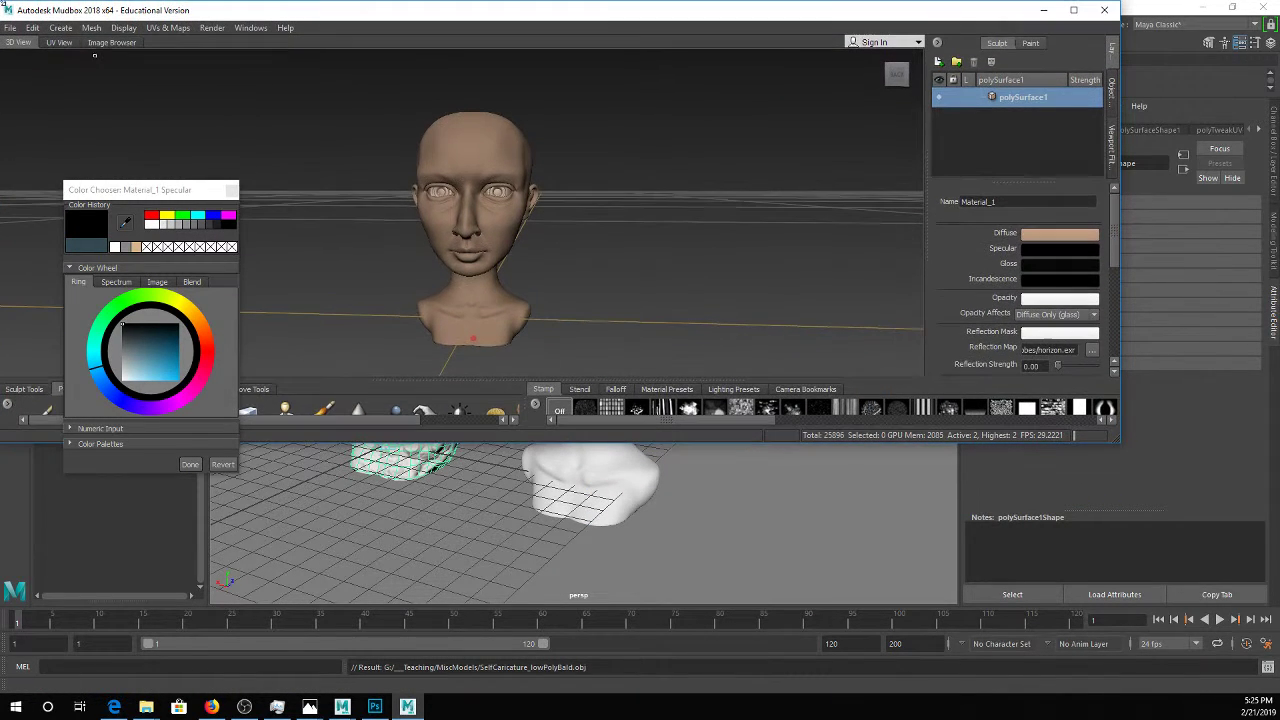
pyautogui.moveTo(1110, 441); pyautogui.dragTo(1244, 492)
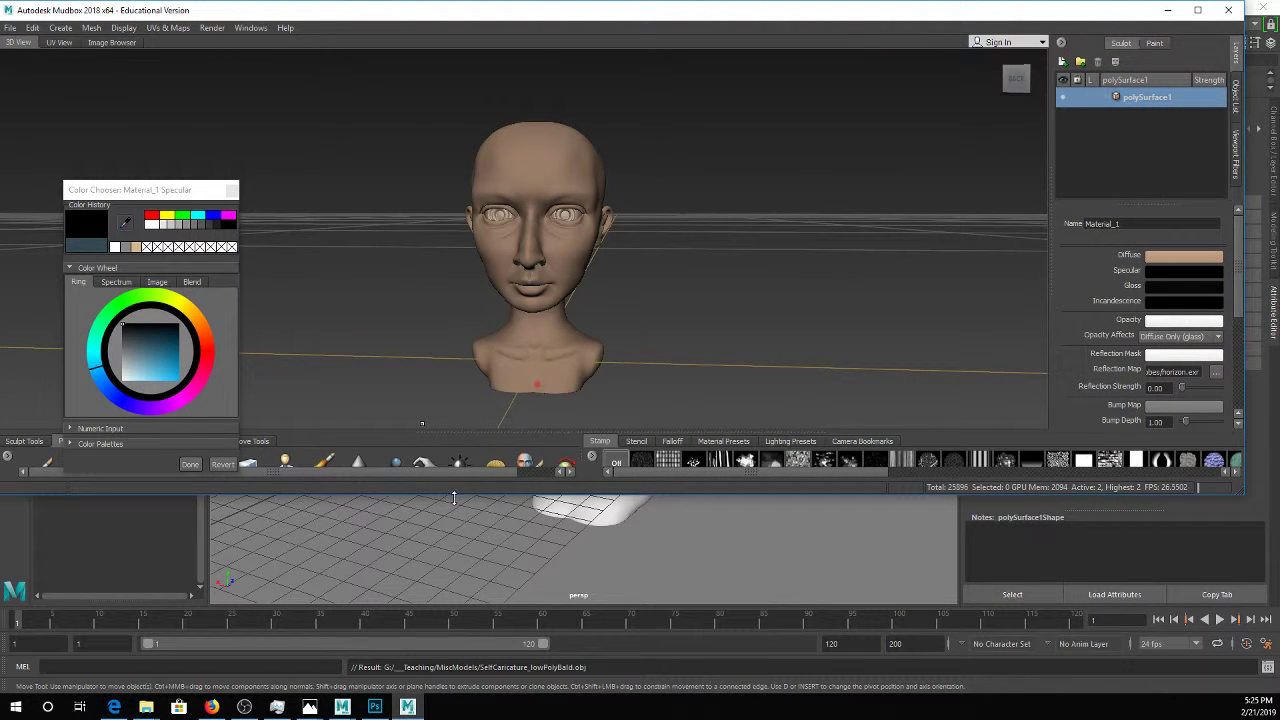
pyautogui.moveTo(474, 430); pyautogui.dragTo(480, 384)
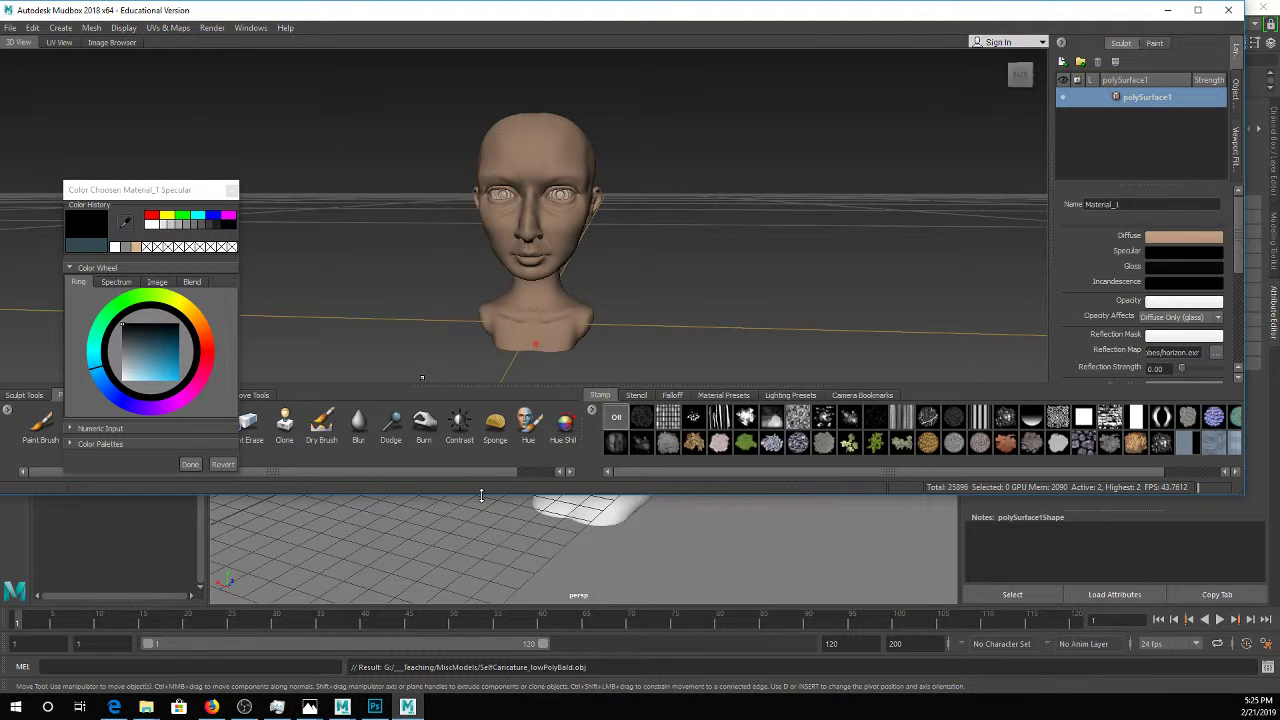
pyautogui.moveTo(481, 490); pyautogui.dragTo(481, 546)
pyautogui.moveTo(150, 192); pyautogui.dragTo(82, 112)
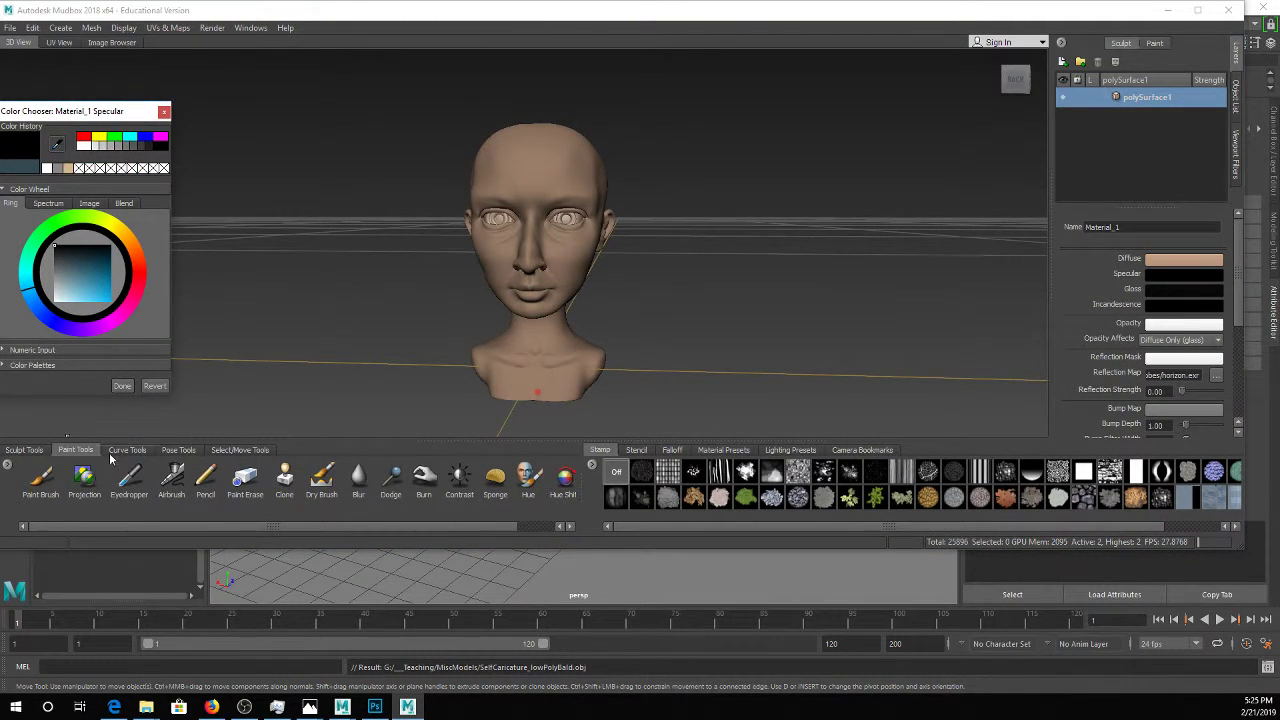
# Start the Paint Brush on the head and create a 2048 TIFF 8-bit paint layer named BaseDiffuse in the Diffuse channel
pyautogui.click(55, 500)
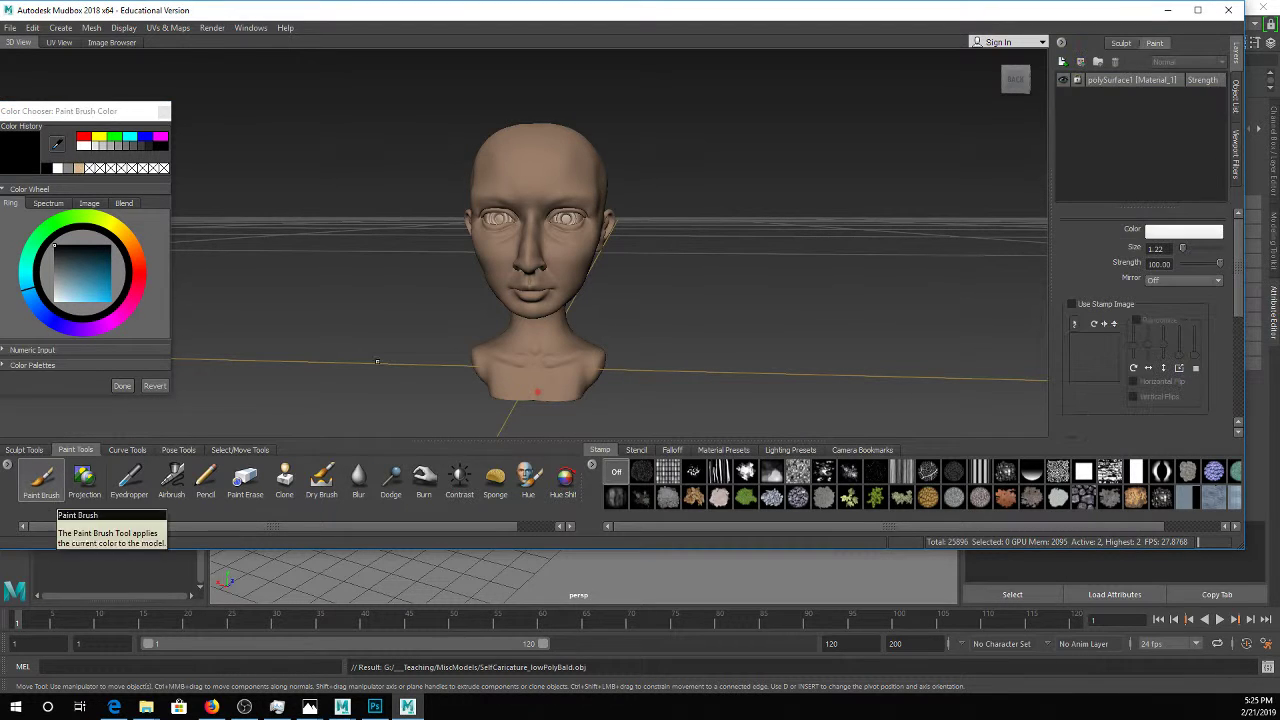
pyautogui.click(541, 372)
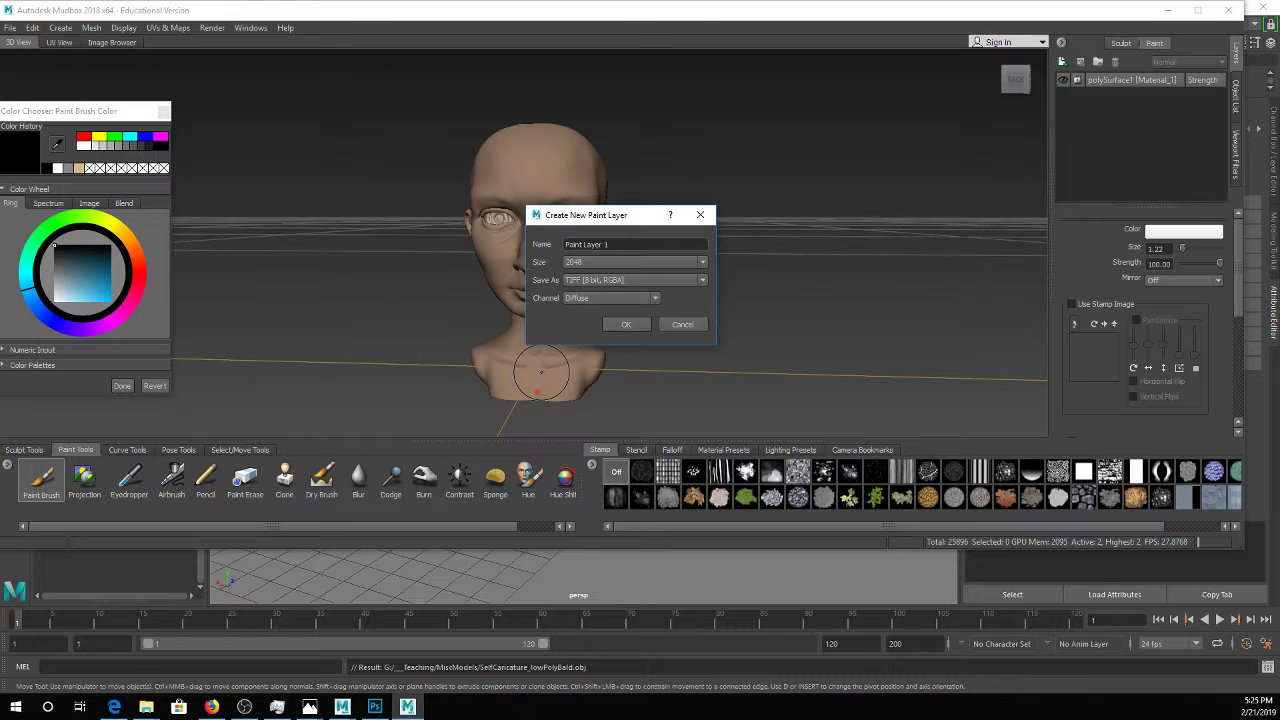
pyautogui.moveTo(647, 243); pyautogui.dragTo(546, 235)
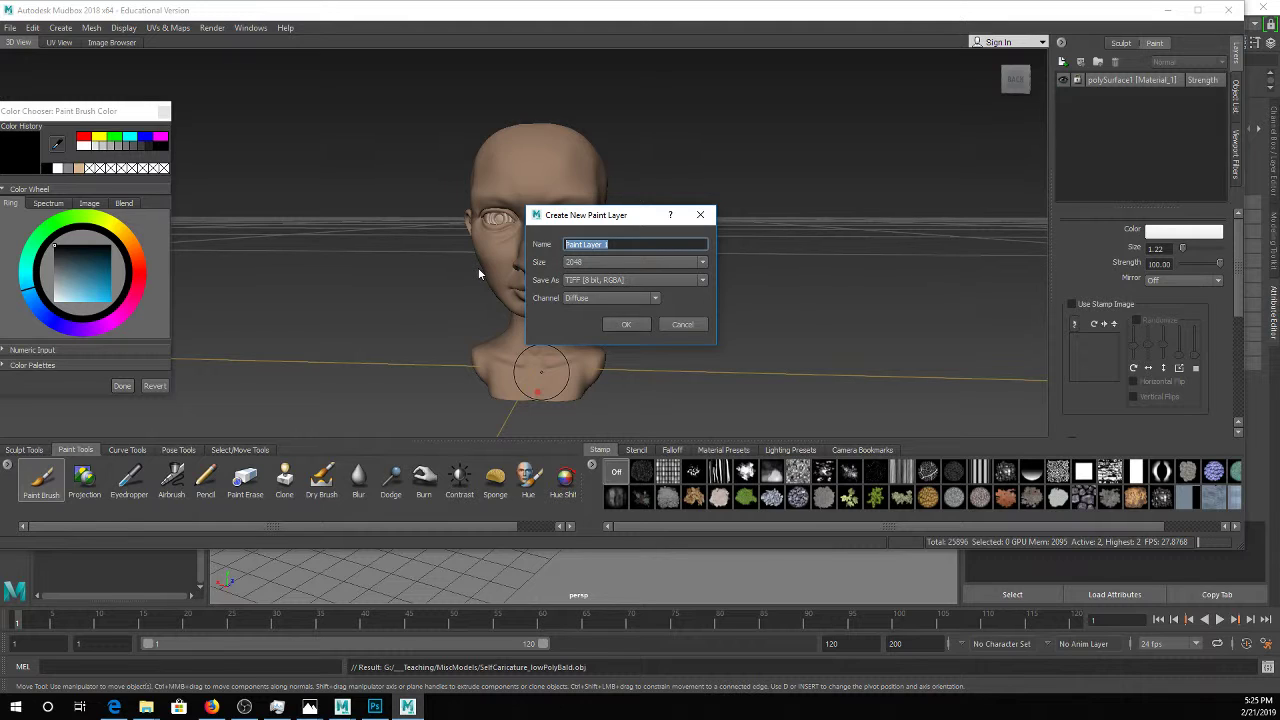
pyautogui.write('Eyebrows')
pyautogui.press('Return')
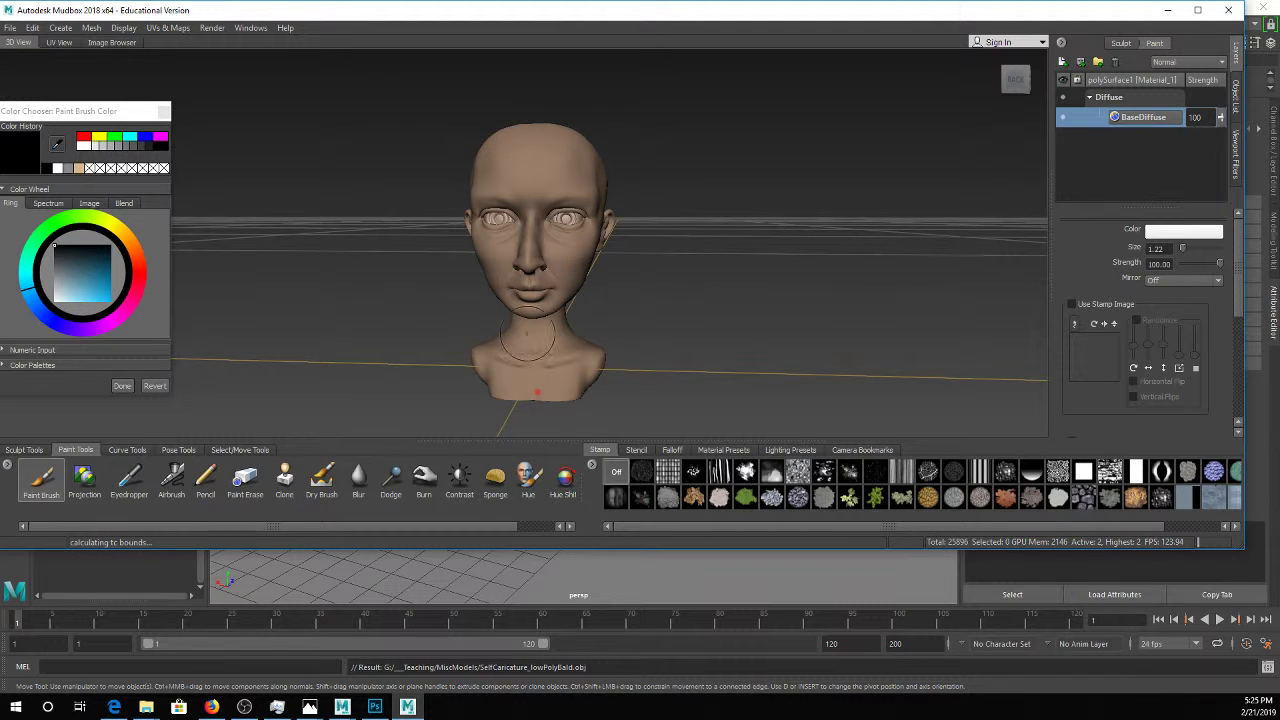
# Paint white strokes over the face, neck and chest, and examine where they fall on the UV layout
pyautogui.moveTo(539, 345)
pyautogui.mouseDown()
pyautogui.moveTo(550, 385)
pyautogui.moveTo(500, 375)
pyautogui.moveTo(542, 278)
pyautogui.moveTo(526, 199)
pyautogui.mouseUp()
pyautogui.moveTo(547, 188)
pyautogui.mouseDown()
pyautogui.moveTo(480, 215)
pyautogui.moveTo(585, 250)
pyautogui.mouseUp()
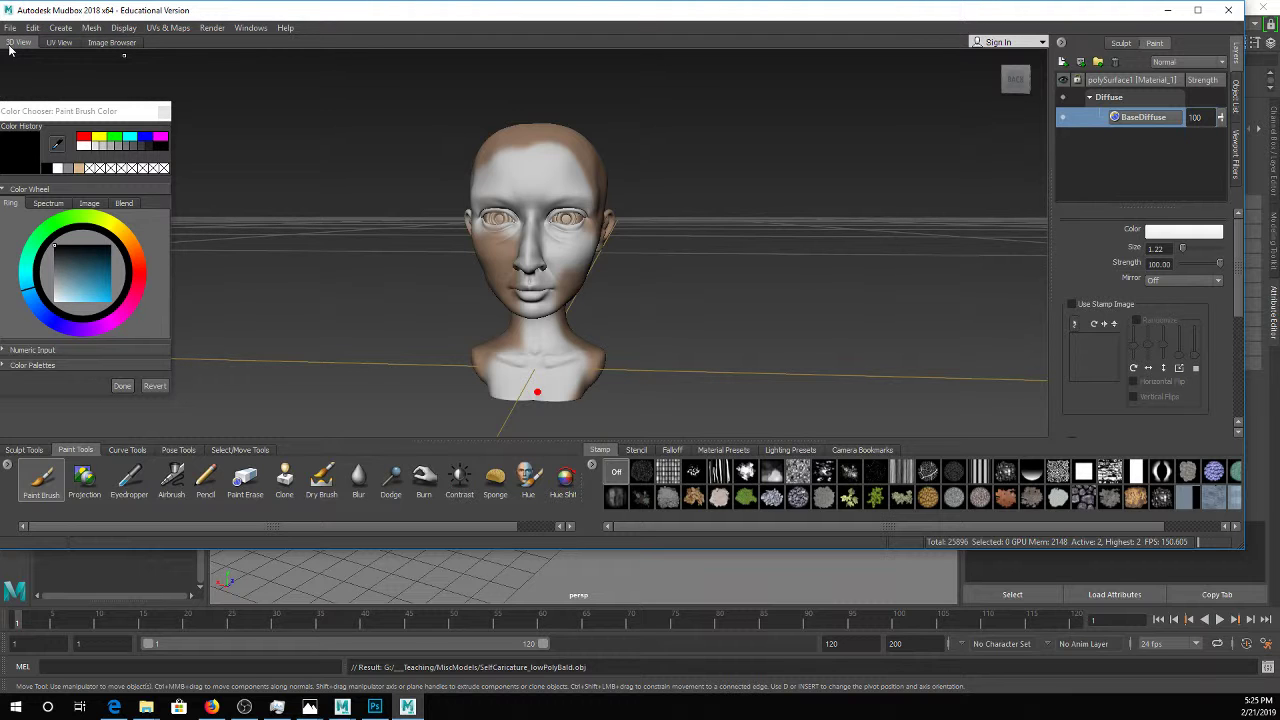
pyautogui.click(60, 43)
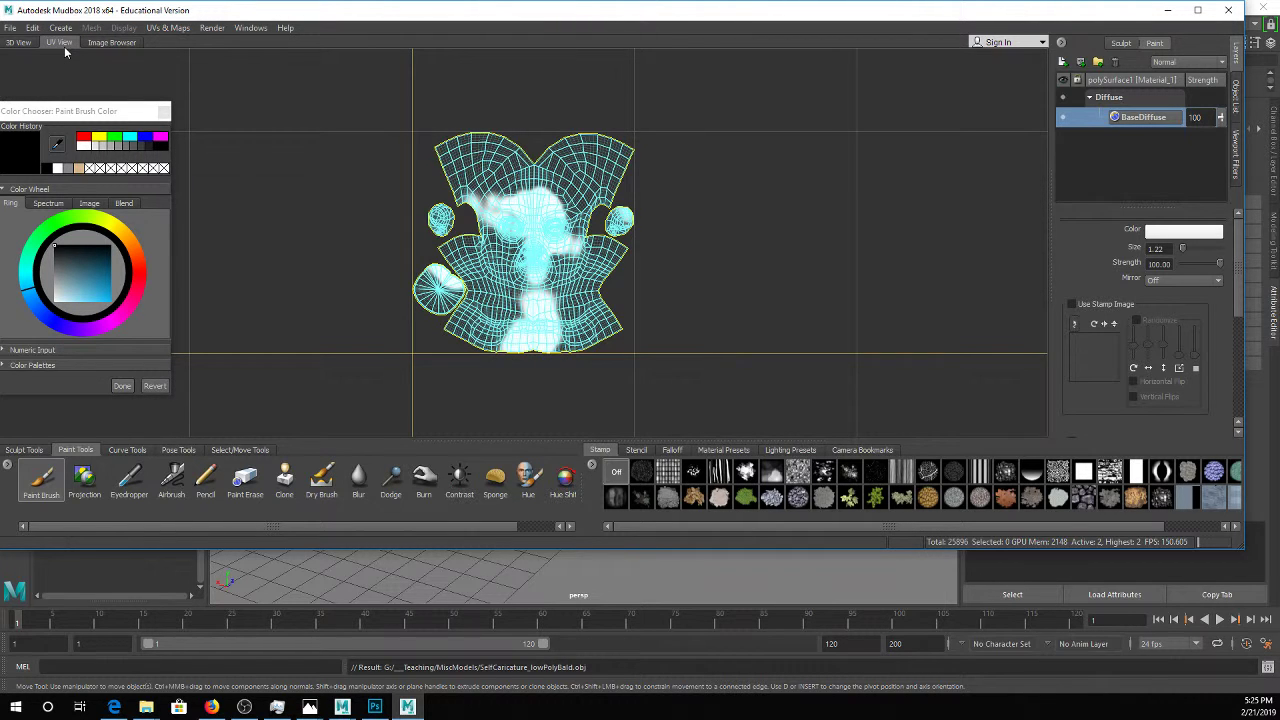
pyautogui.scroll(4, 644, 197)
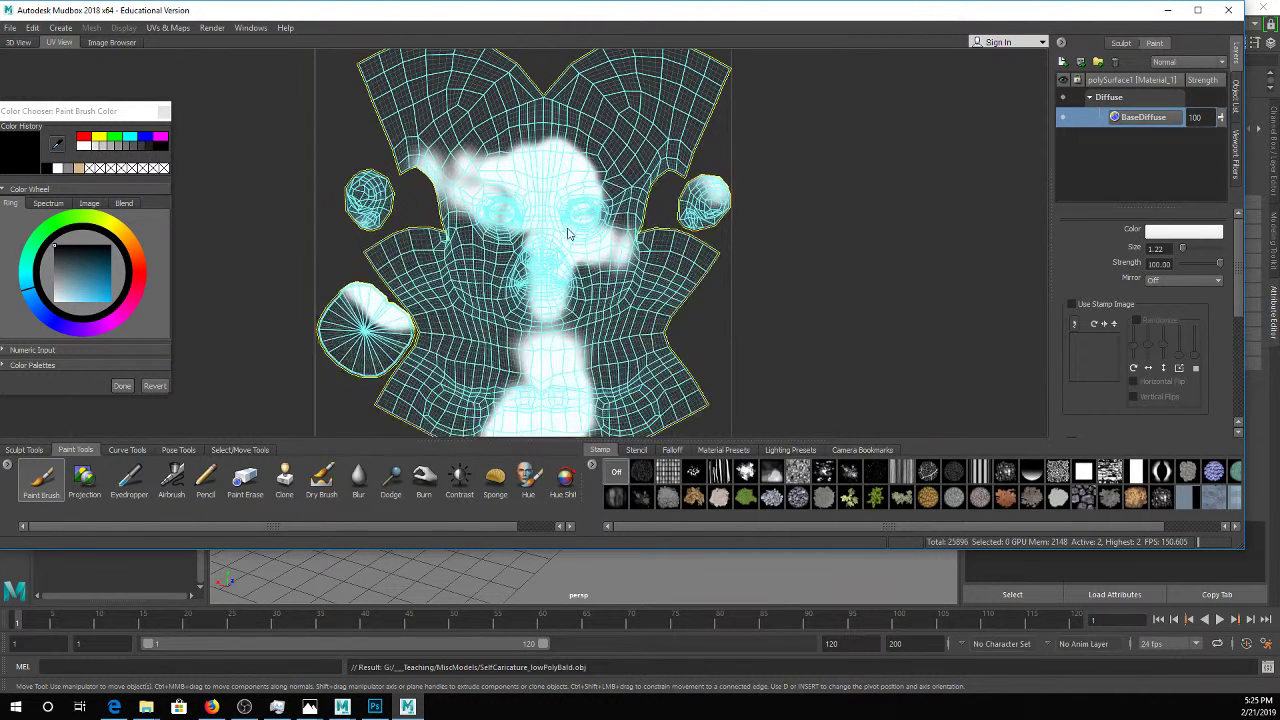
pyautogui.scroll(2, 605, 204)
pyautogui.scroll(2, 605, 204)
pyautogui.scroll(-2, 535, 205)
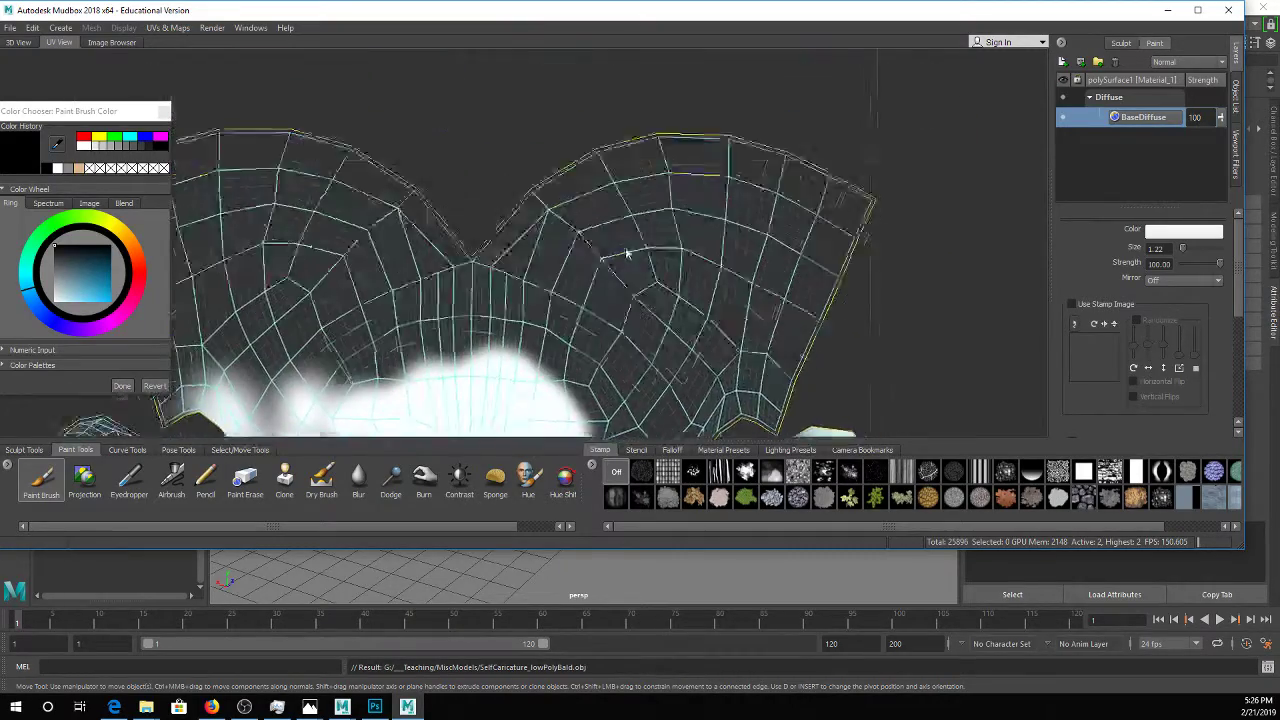
pyautogui.scroll(-4, 514, 206)
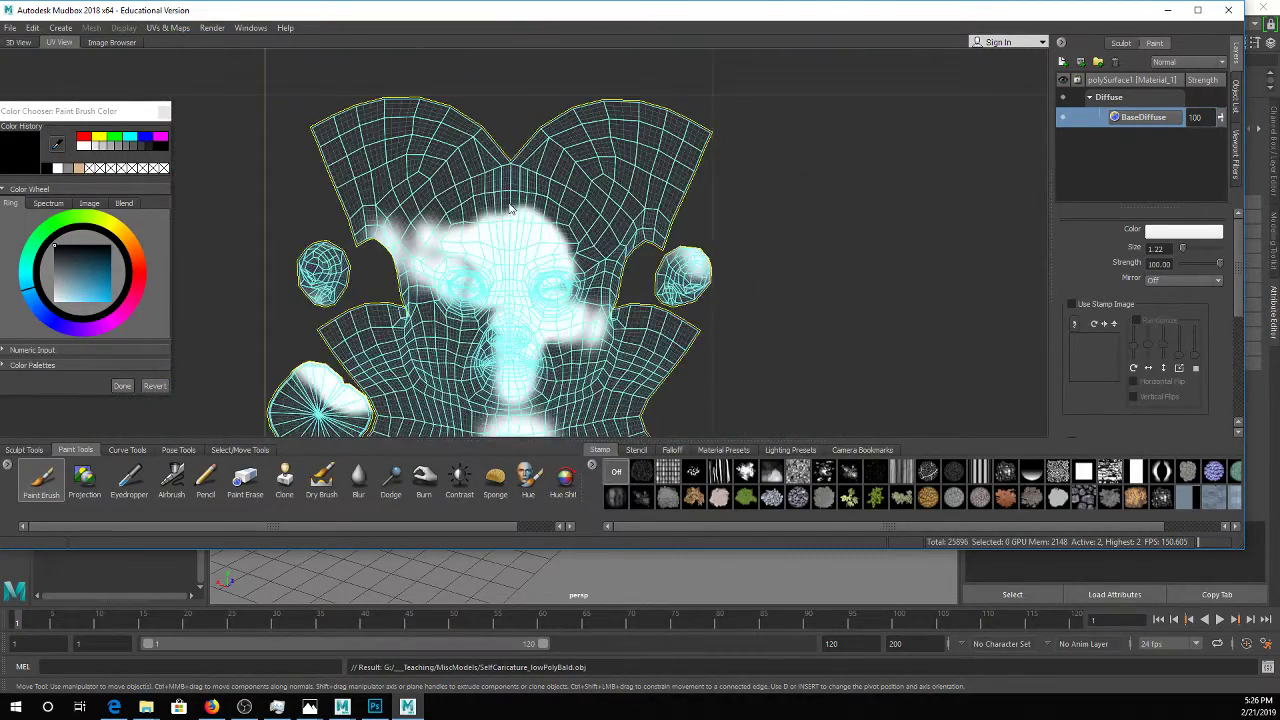
pyautogui.moveTo(483, 263); pyautogui.dragTo(480, 145, button='middle')
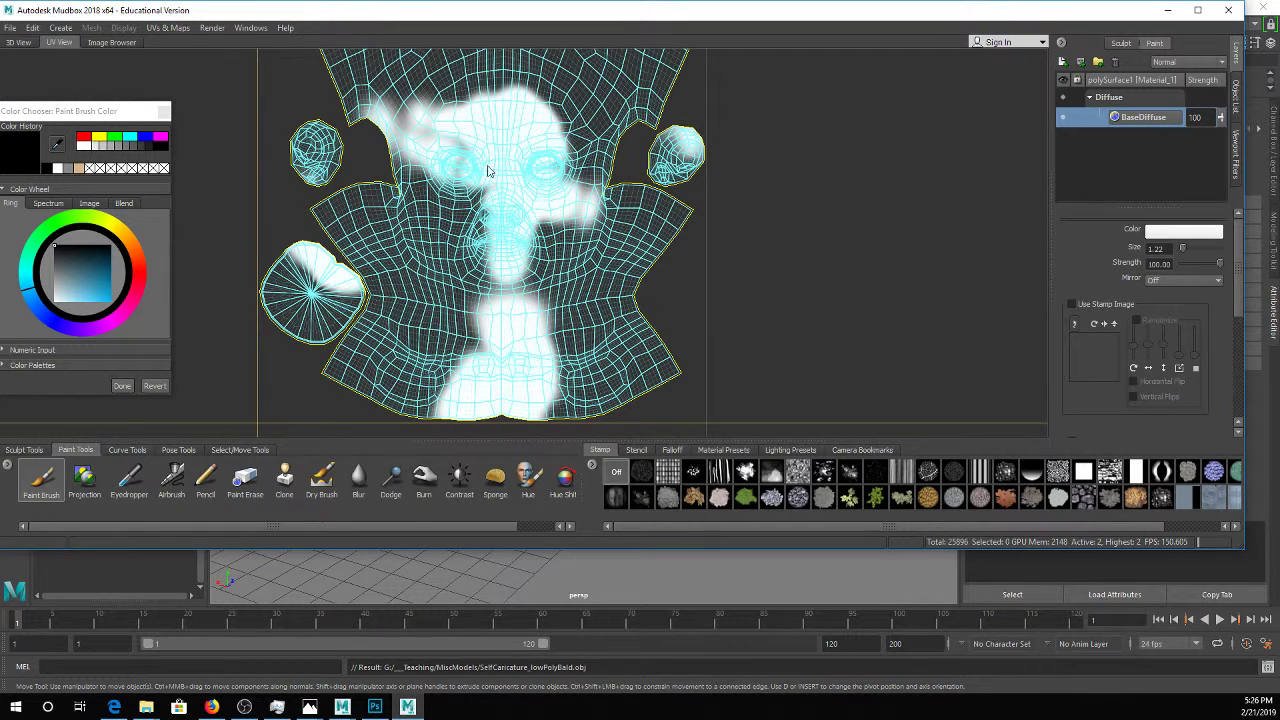
pyautogui.click(20, 43)
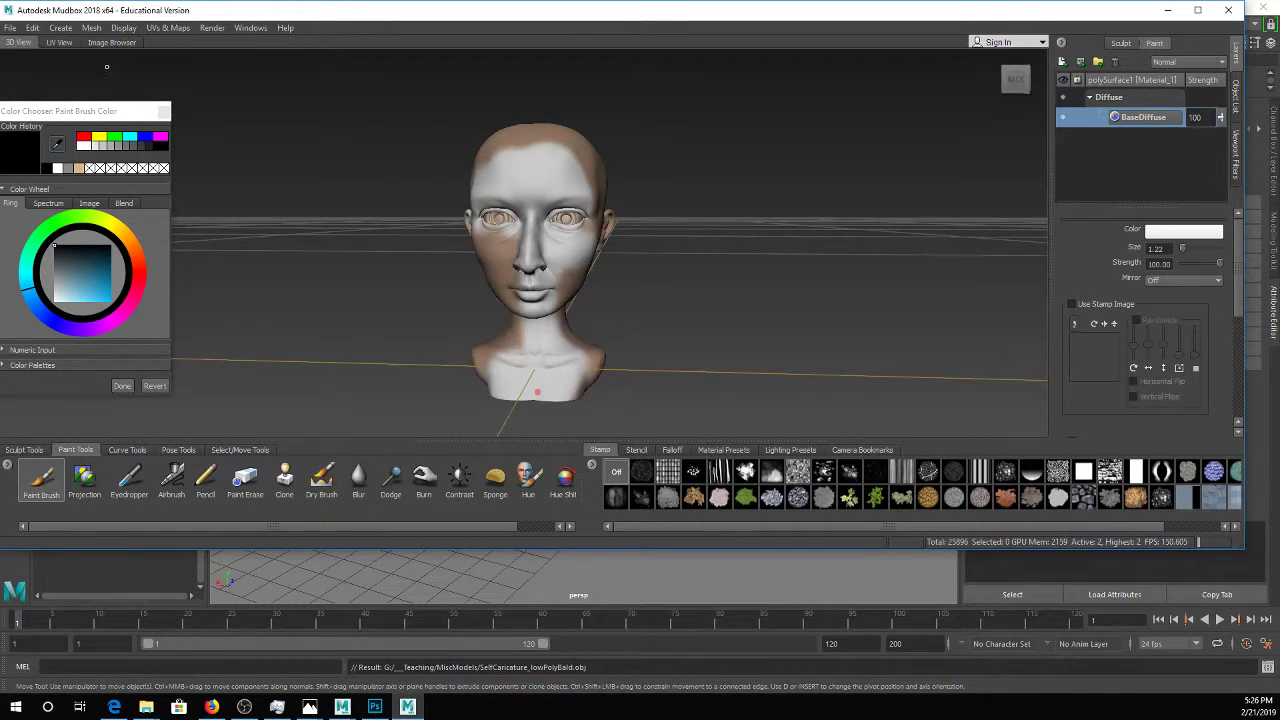
# Paint the side of the face and the ear white, and check the coverage on the UV layout
pyautogui.moveTo(676, 252)
pyautogui.keyDown('alt'); pyautogui.mouseDown()
pyautogui.moveTo(575, 238)
pyautogui.moveTo(584, 226)
pyautogui.mouseUp(); pyautogui.keyUp('alt')
pyautogui.scroll(3, 560, 232)
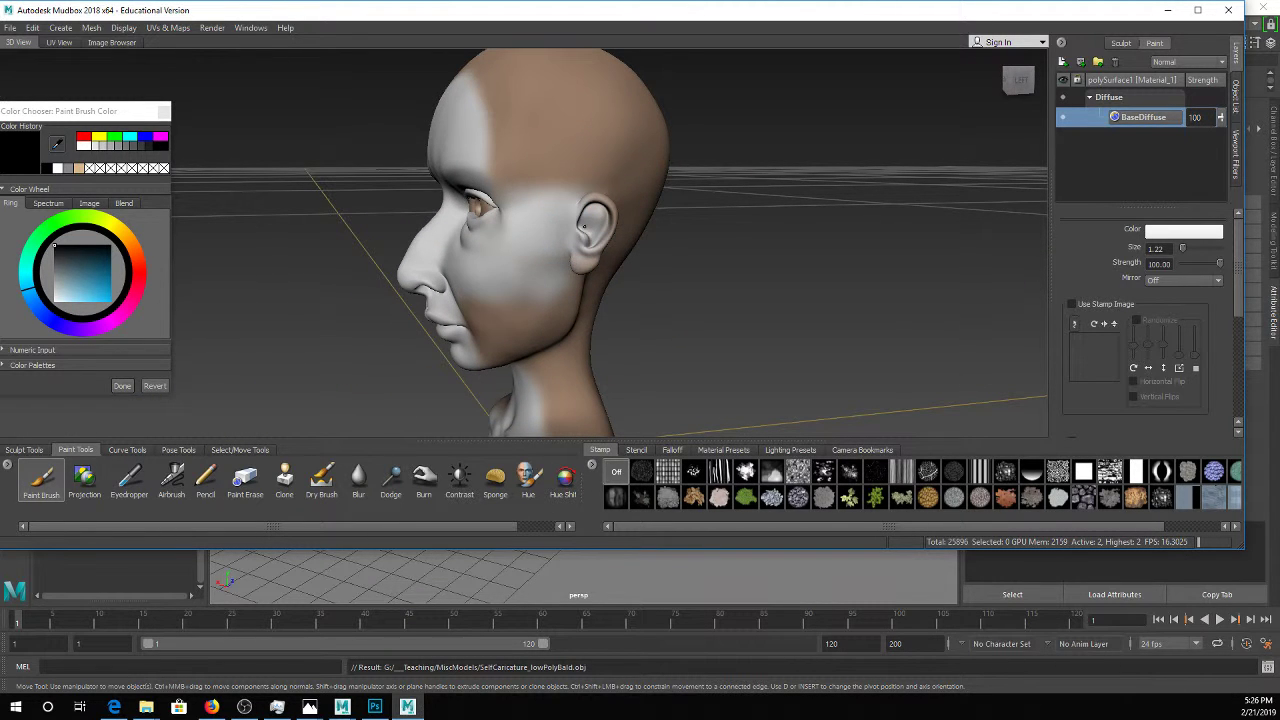
pyautogui.click(61, 43)
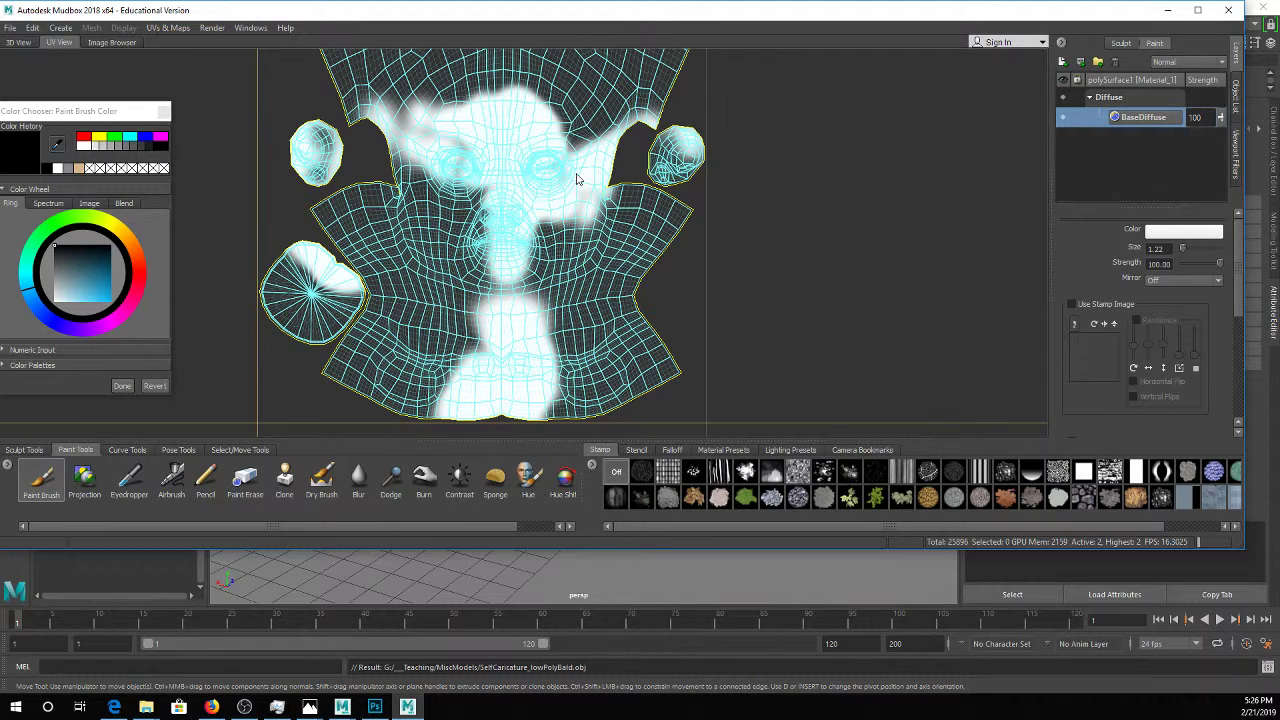
pyautogui.click(16, 41)
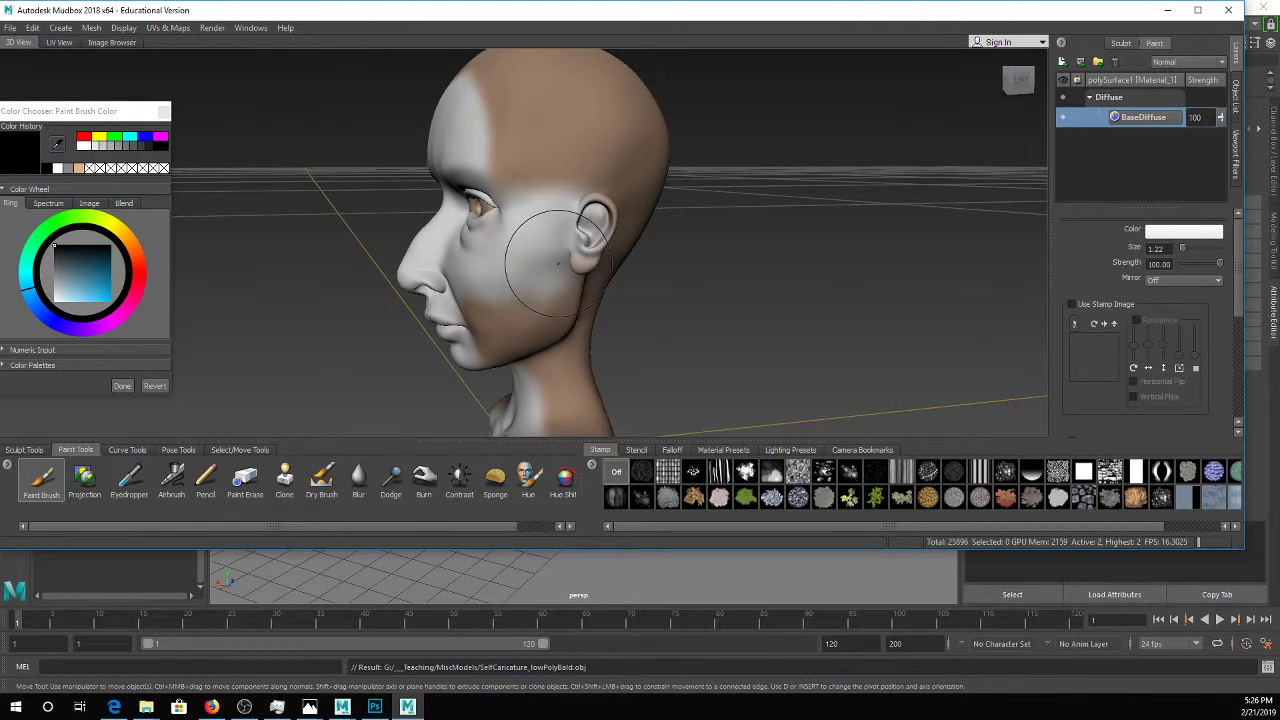
# Add another white stroke on the cheek, and undo all the white painting together with the BaseDiffuse layer
pyautogui.moveTo(557, 263)
pyautogui.mouseDown()
pyautogui.moveTo(525, 262)
pyautogui.moveTo(600, 250)
pyautogui.mouseUp()
pyautogui.hotkey('ctrl', 'z')
pyautogui.hotkey('ctrl', 'z')
pyautogui.hotkey('ctrl', 'z')
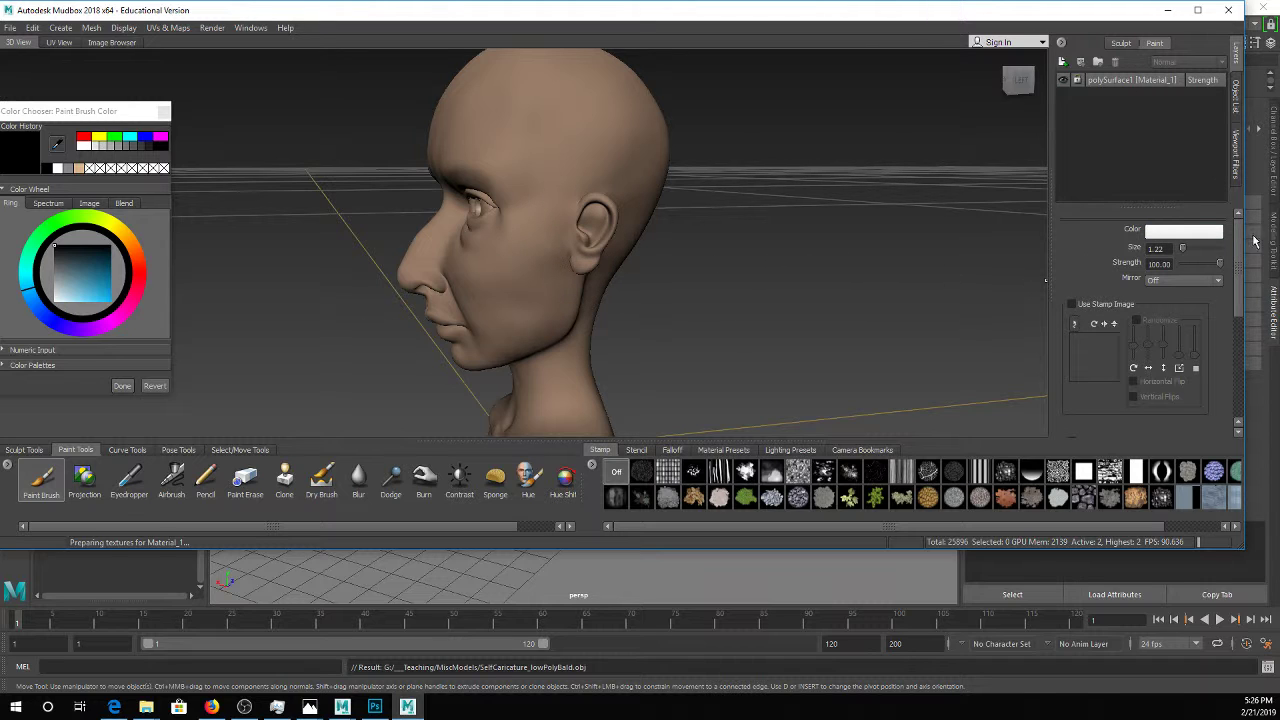
# Widen the Mudbox window to the screen's full width and set the Paint Brush color to a pale pinkish beige
pyautogui.moveTo(1245, 247); pyautogui.dragTo(1279, 247)
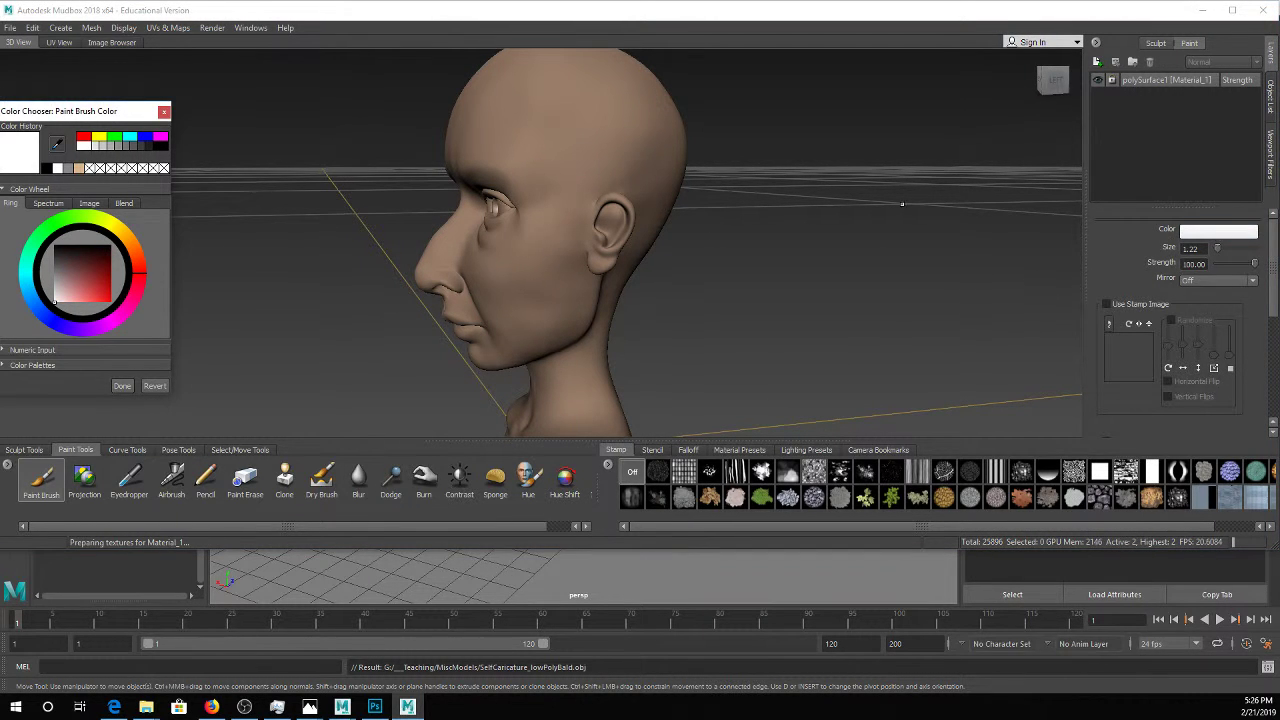
pyautogui.click(138, 261)
pyautogui.click(87, 265)
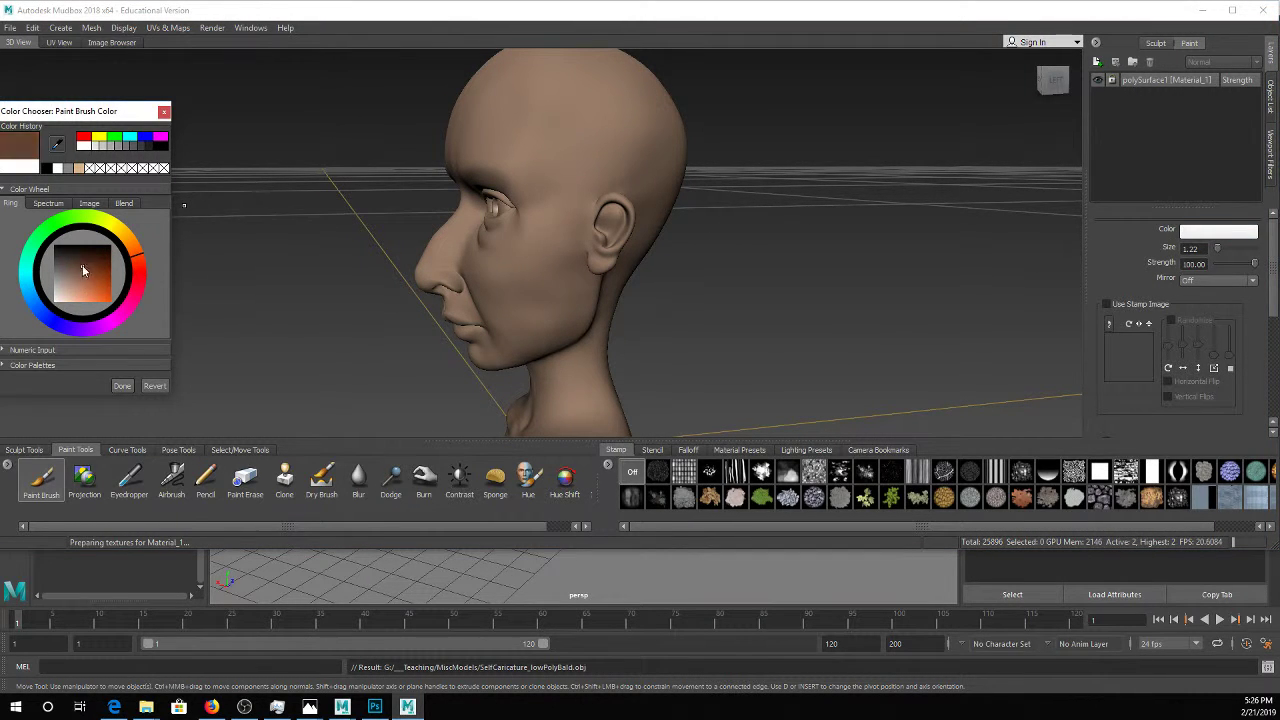
pyautogui.moveTo(92, 279); pyautogui.dragTo(66, 286)
# Create a 2048 TIFF 8-bit paint layer named BaseColor in the Diffuse channel for the head
pyautogui.click(561, 178)
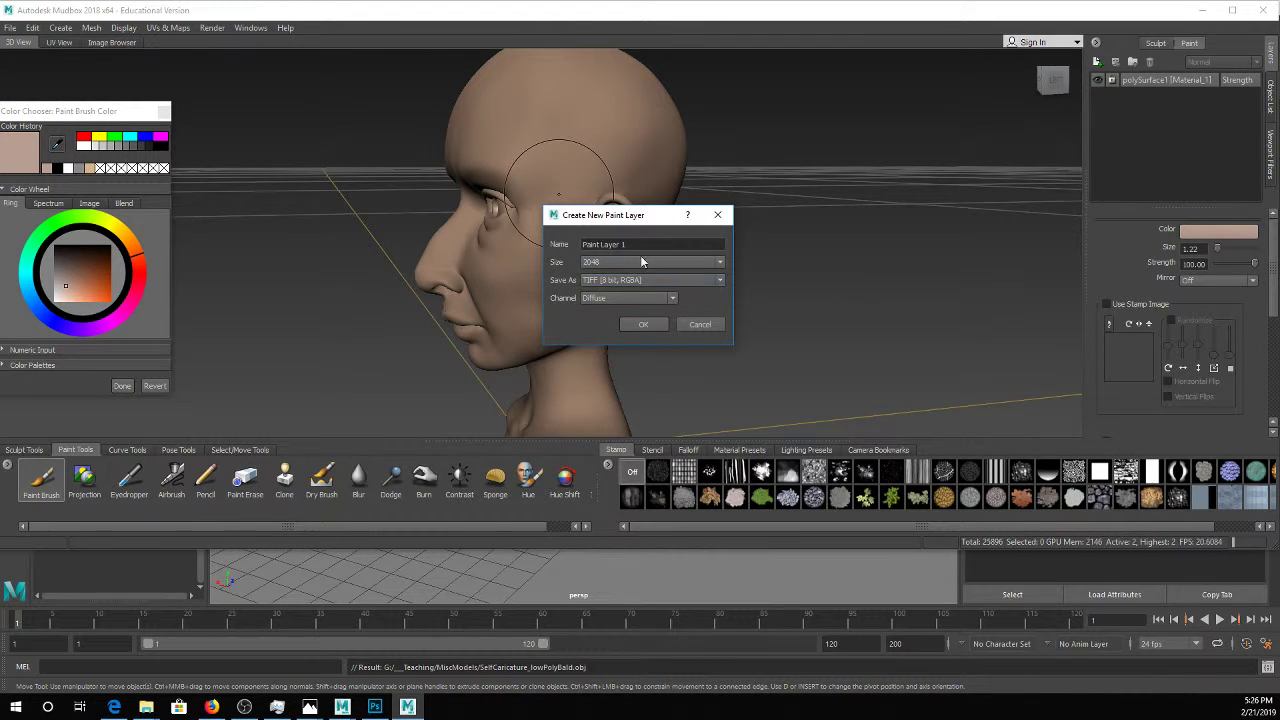
pyautogui.write('BaseColor')
pyautogui.press('Return')
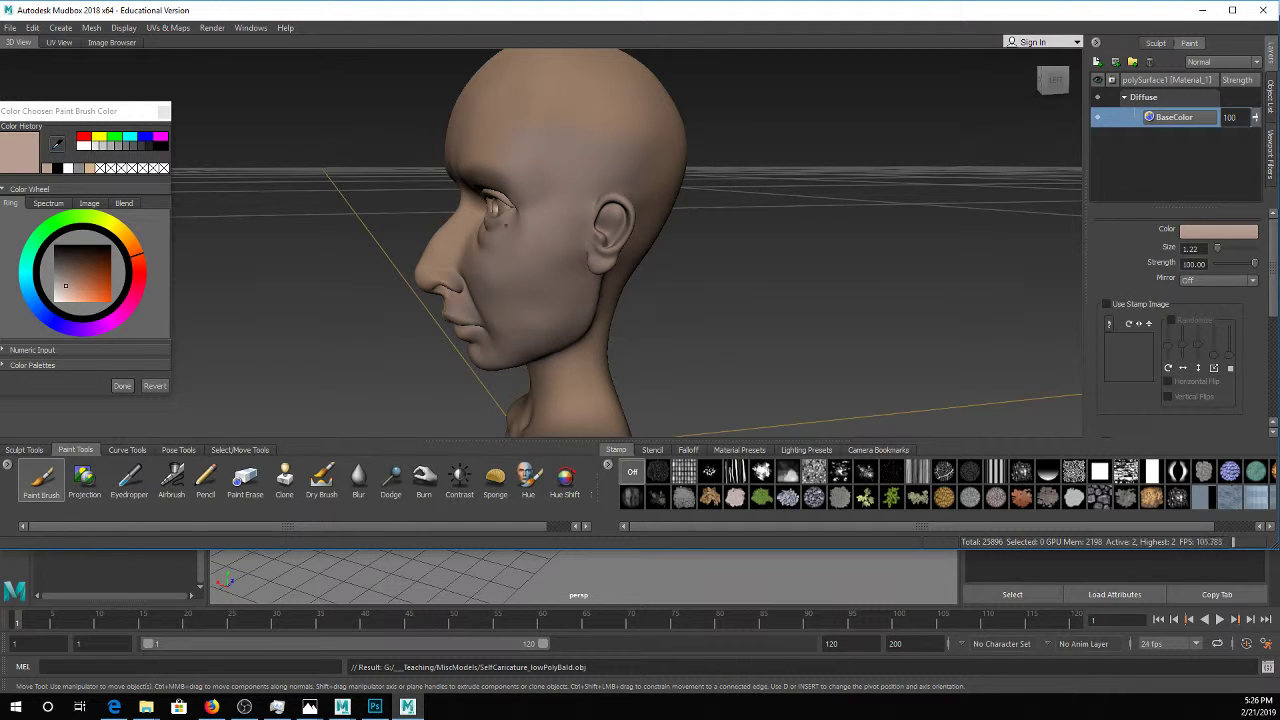
# Set the brush size to 5 and paint the whole head, neck and shoulders with the pinkish beige from all sides
pyautogui.keyDown('alt'); pyautogui.moveTo(500, 240); pyautogui.dragTo(567, 205); pyautogui.keyUp('alt')
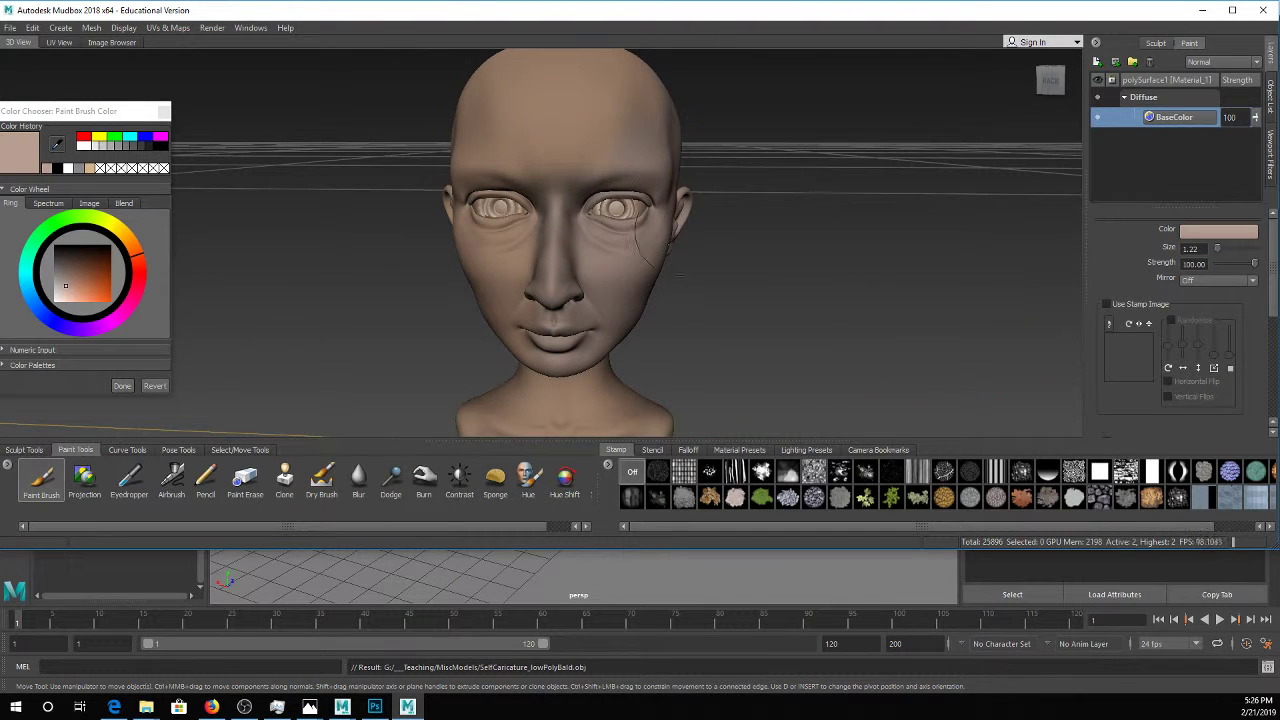
pyautogui.click(1192, 248)
pyautogui.write('5')
pyautogui.press('Return')
pyautogui.scroll(-3, 556, 167)
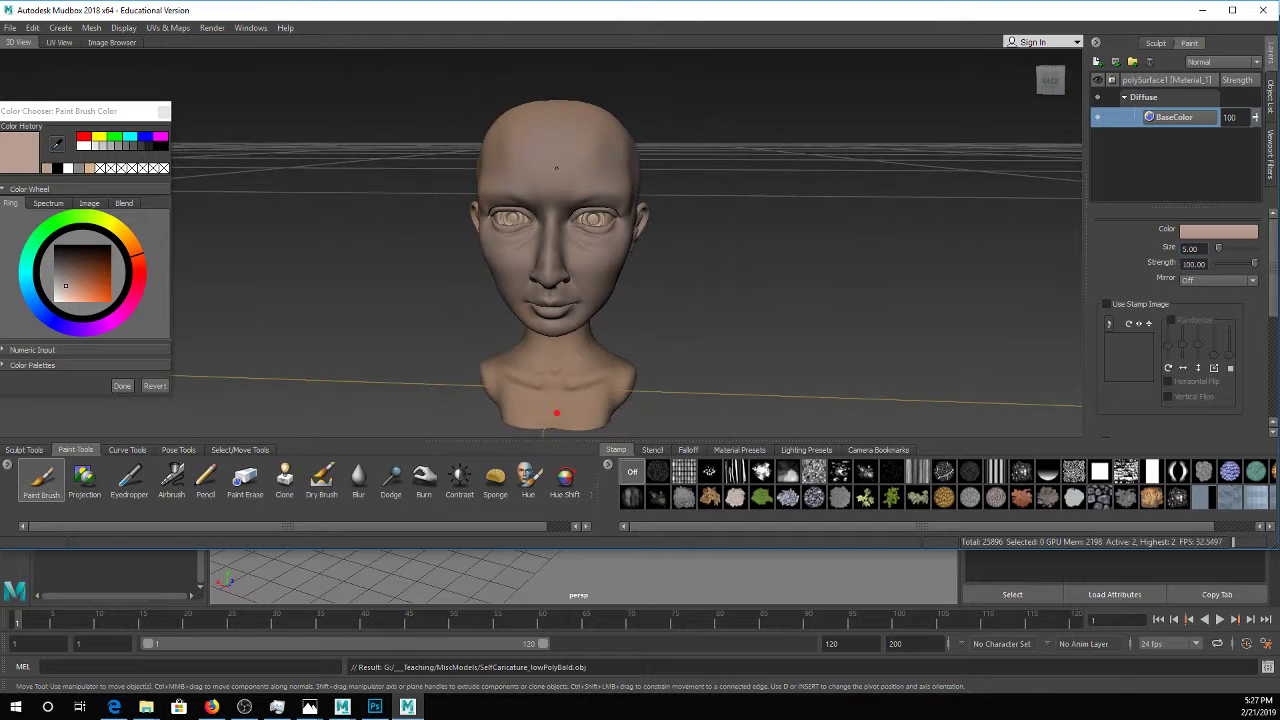
pyautogui.keyDown('alt'); pyautogui.moveTo(374, 292); pyautogui.dragTo(580, 292); pyautogui.keyUp('alt')
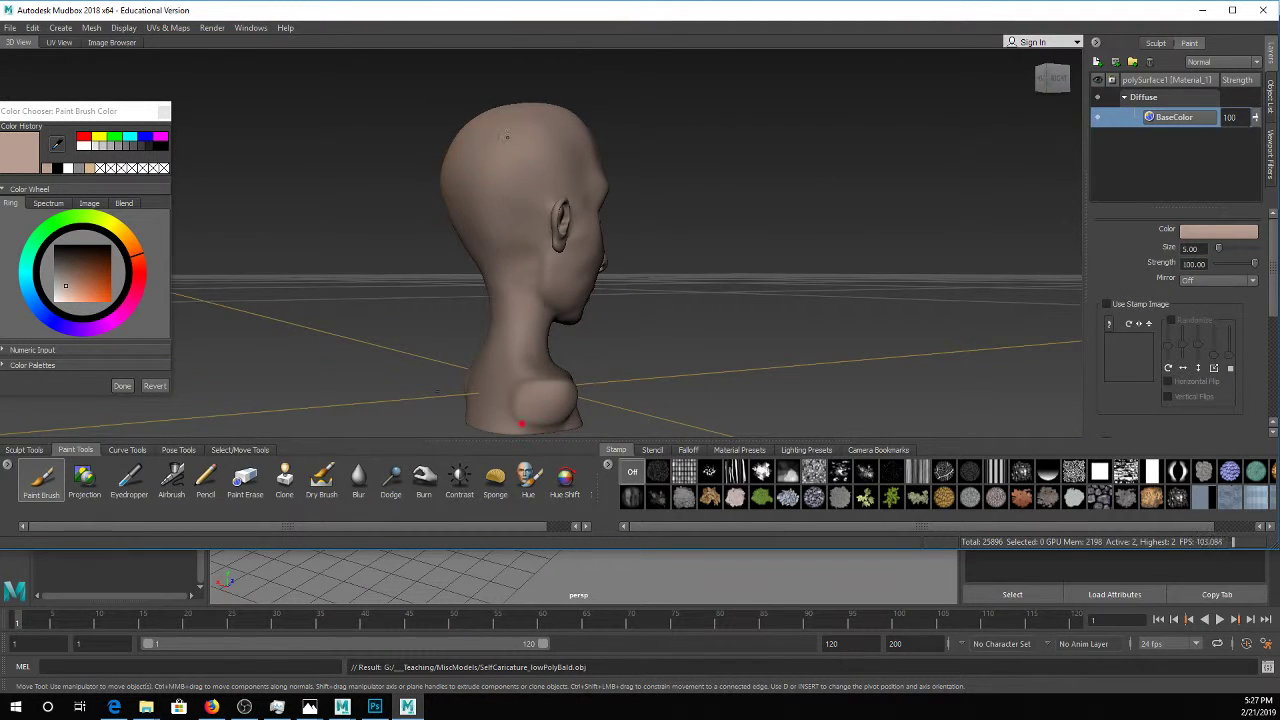
pyautogui.keyDown('alt'); pyautogui.moveTo(434, 187); pyautogui.dragTo(845, 310); pyautogui.keyUp('alt')
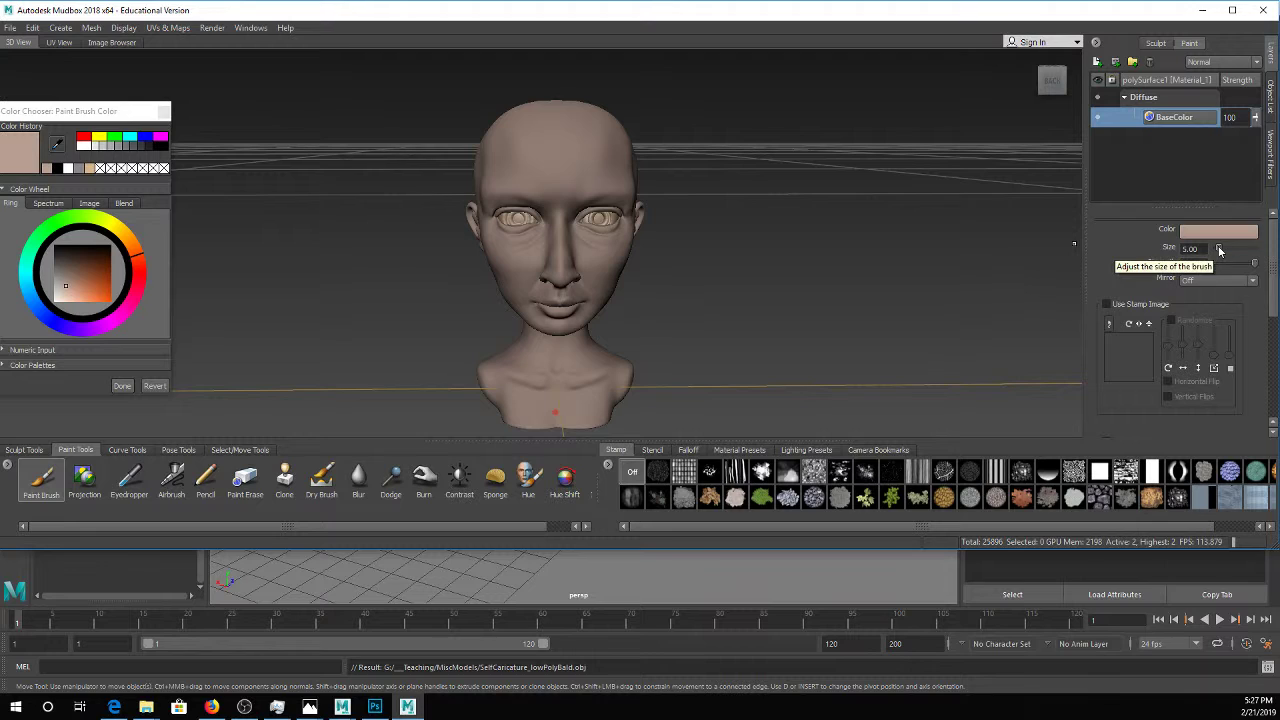
# Paint bright green test strokes on the forehead, nose and mouth with brush size 1 and strength 21.10
pyautogui.click(1192, 248)
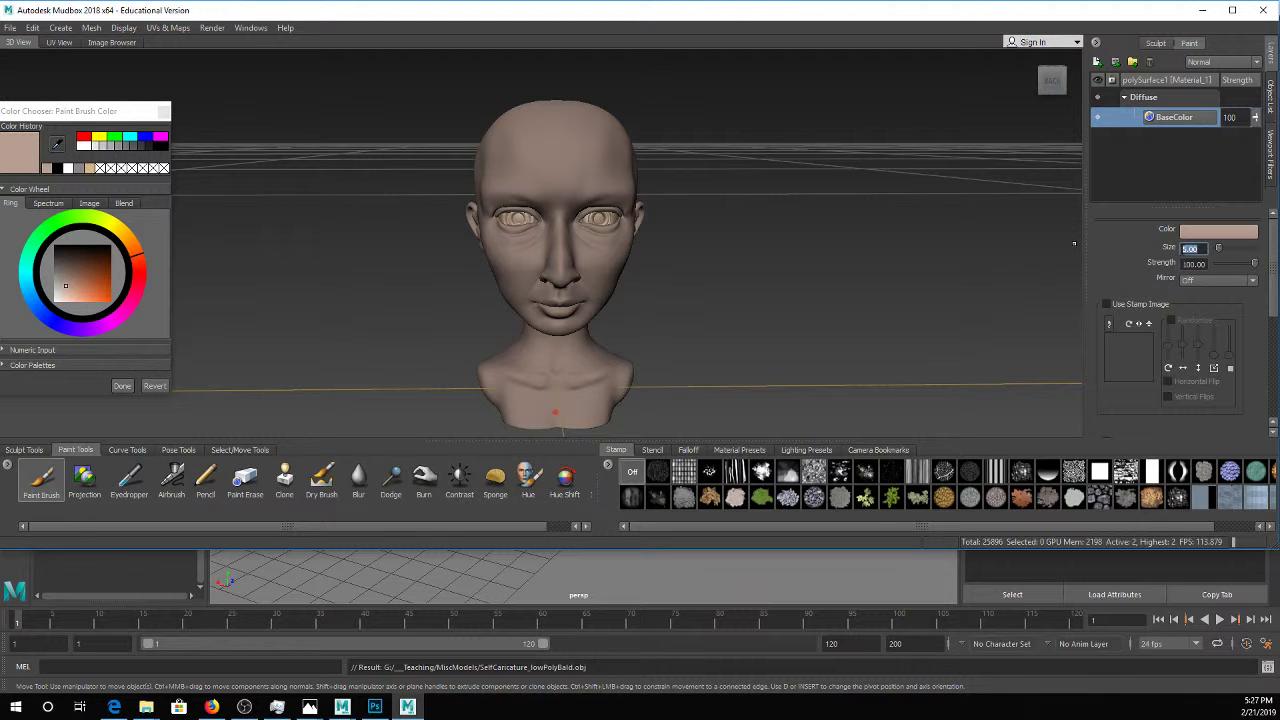
pyautogui.click(1235, 269)
pyautogui.moveTo(1247, 268); pyautogui.dragTo(1224, 266)
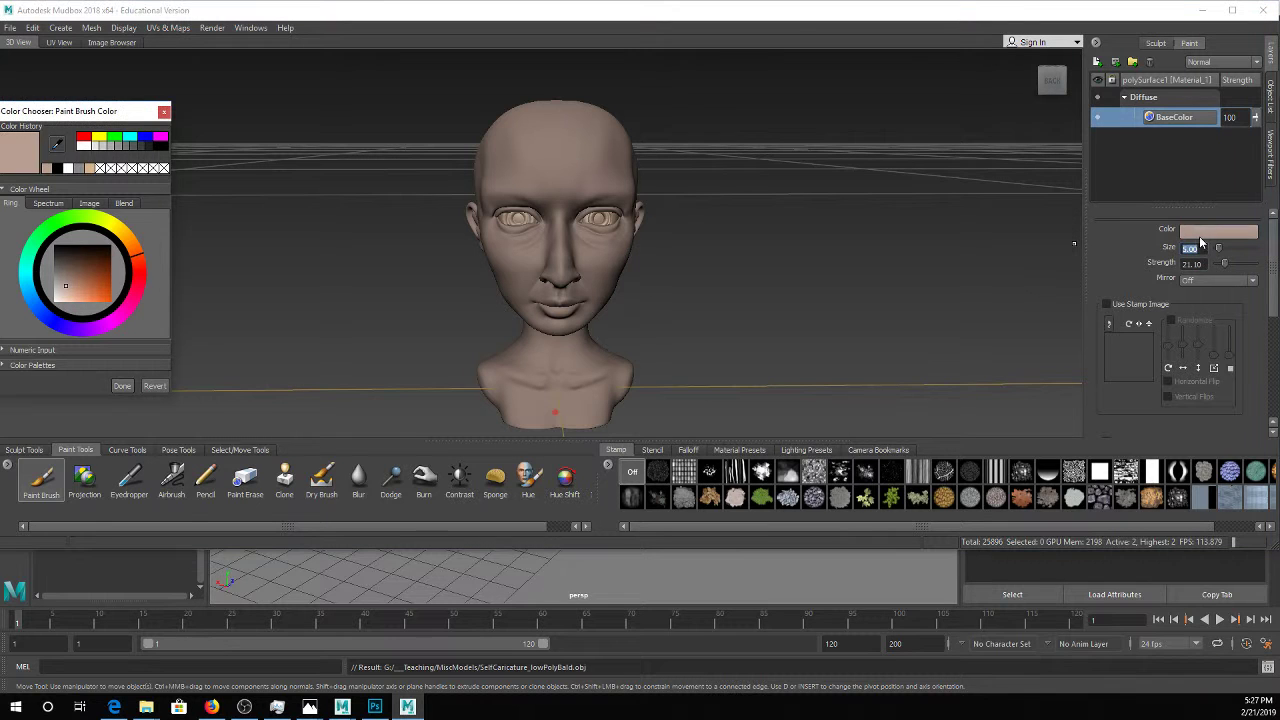
pyautogui.click(53, 232)
pyautogui.moveTo(84, 272); pyautogui.dragTo(138, 323)
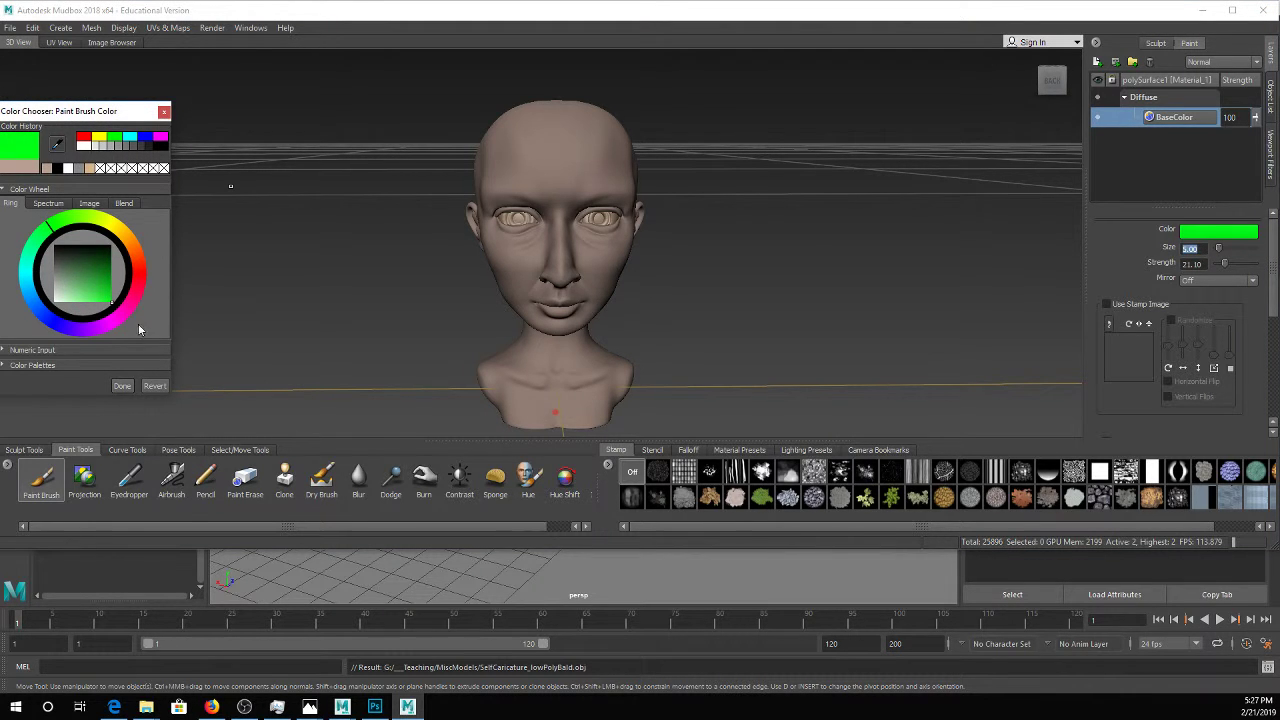
pyautogui.write('1')
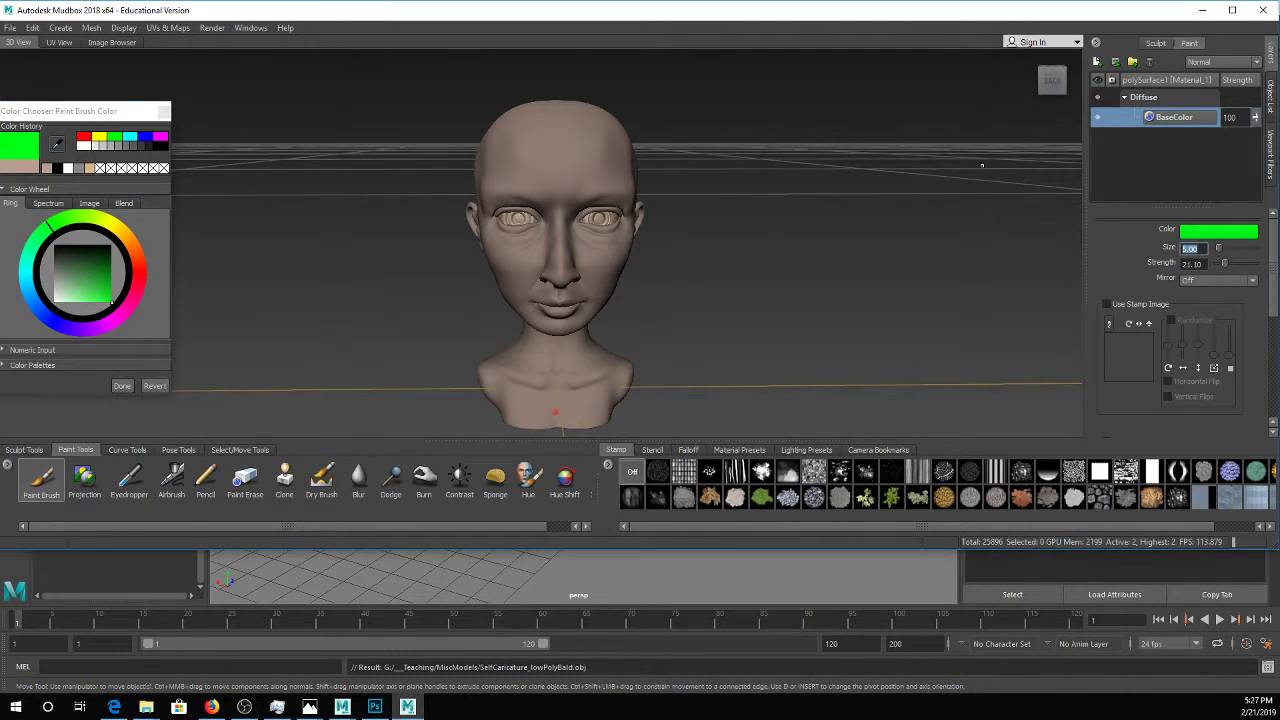
pyautogui.moveTo(514, 148); pyautogui.dragTo(530, 157)
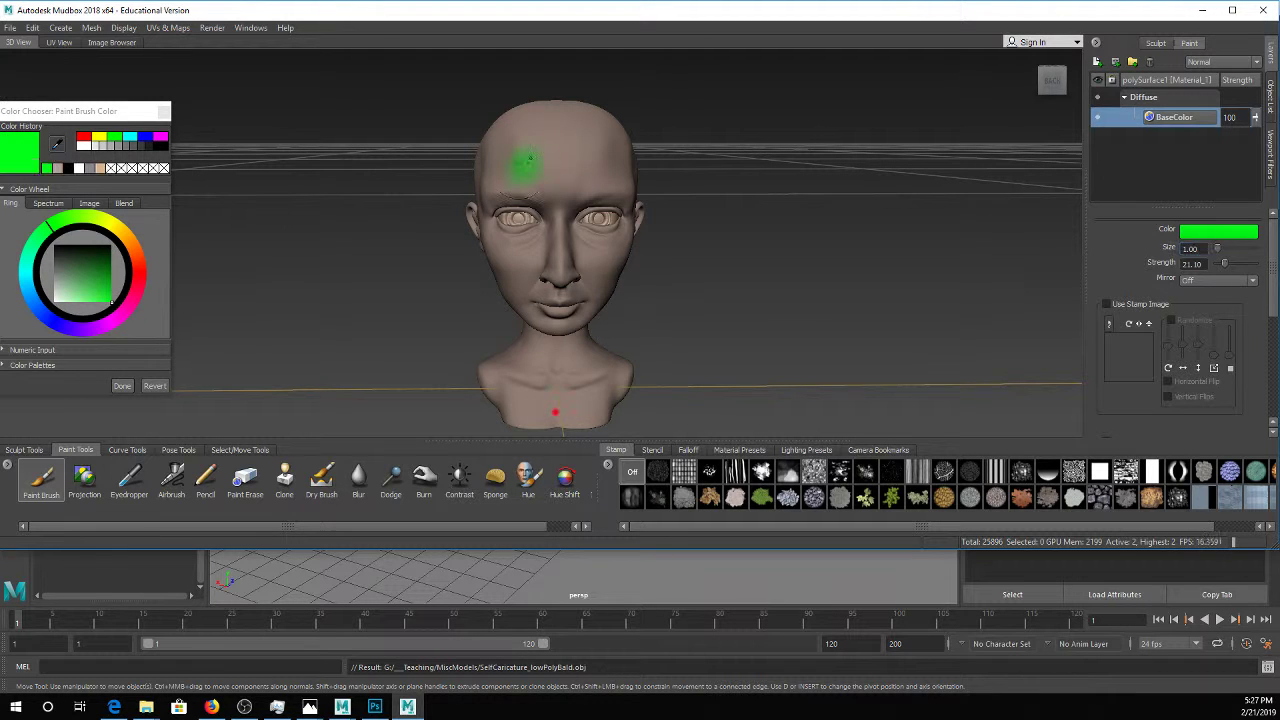
pyautogui.moveTo(562, 205)
pyautogui.mouseDown()
pyautogui.moveTo(566, 298)
pyautogui.moveTo(546, 290)
pyautogui.mouseUp()
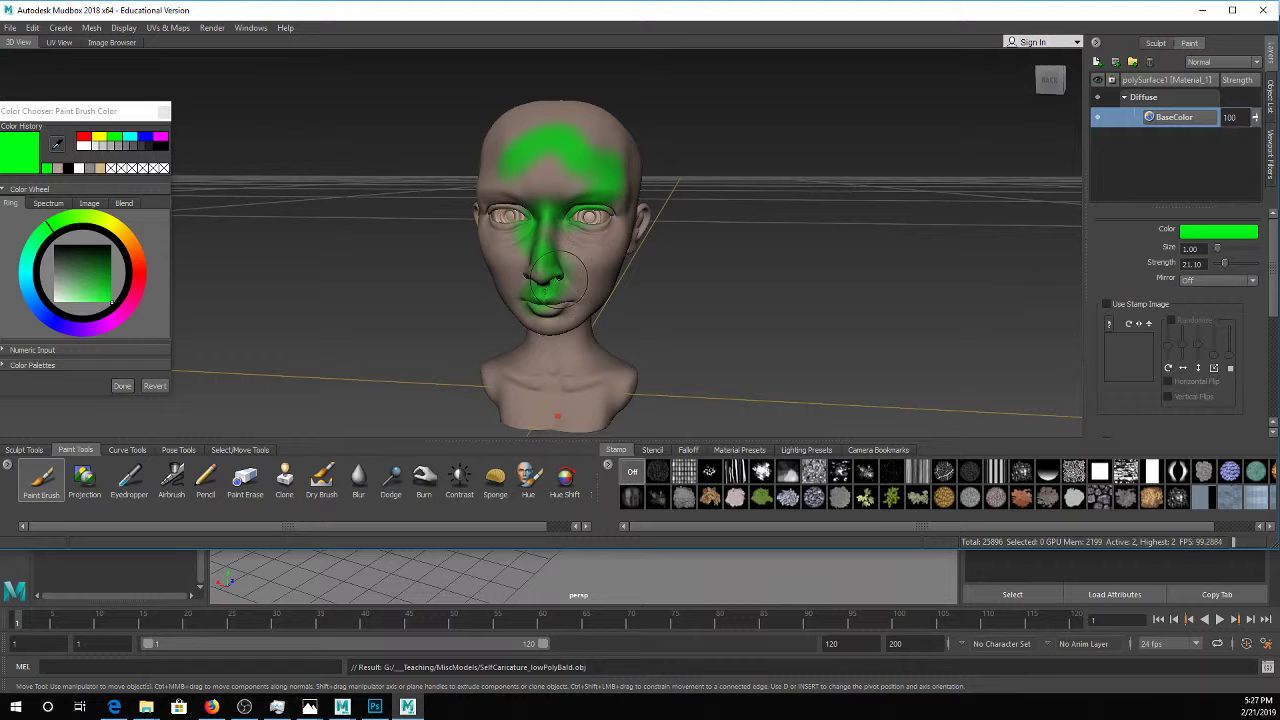
# Raise the brush strength to 100, paint a green test stroke across the chest, and undo all the green painting
pyautogui.moveTo(1224, 263); pyautogui.dragTo(1260, 263)
pyautogui.moveTo(548, 378); pyautogui.dragTo(618, 394)
pyautogui.keyDown('alt'); pyautogui.moveTo(709, 264); pyautogui.dragTo(700, 291, button='right'); pyautogui.keyUp('alt')
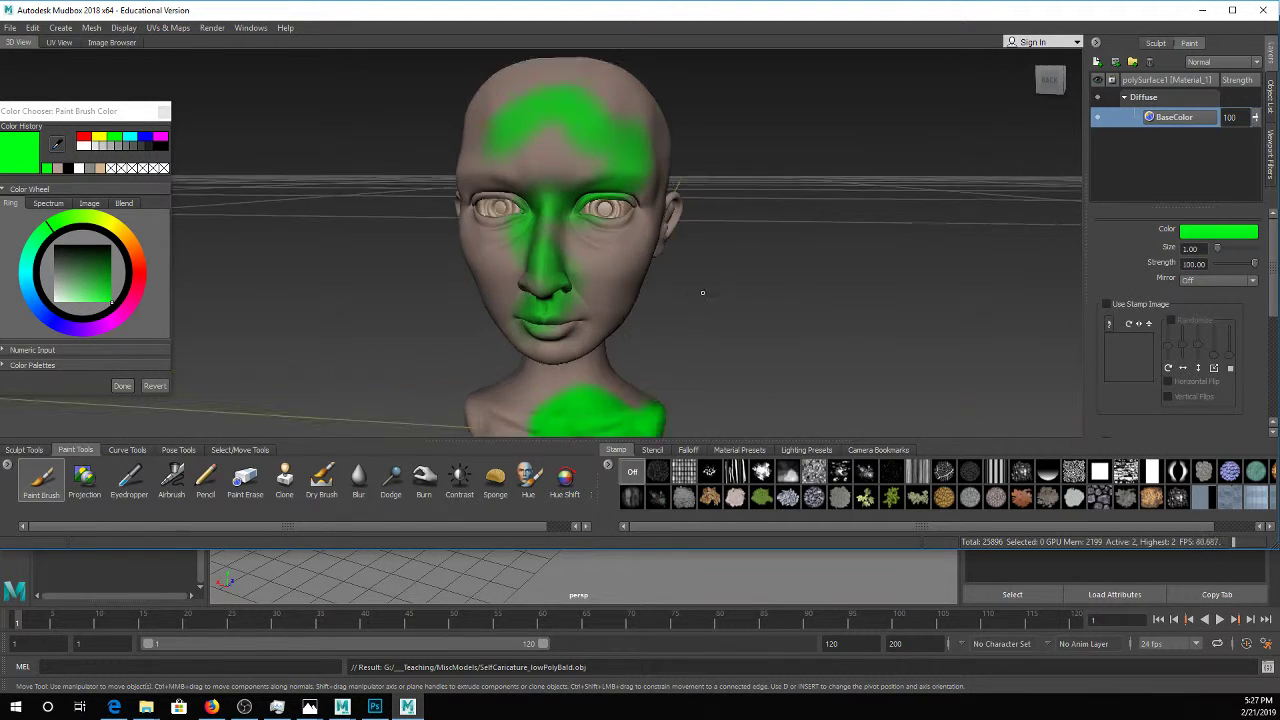
pyautogui.keyDown('alt'); pyautogui.moveTo(700, 291); pyautogui.dragTo(716, 222, button='middle'); pyautogui.keyUp('alt')
pyautogui.keyDown('alt'); pyautogui.moveTo(716, 222); pyautogui.dragTo(700, 226); pyautogui.keyUp('alt')
pyautogui.keyDown('alt'); pyautogui.moveTo(644, 365); pyautogui.dragTo(638, 393, button='middle'); pyautogui.keyUp('alt')
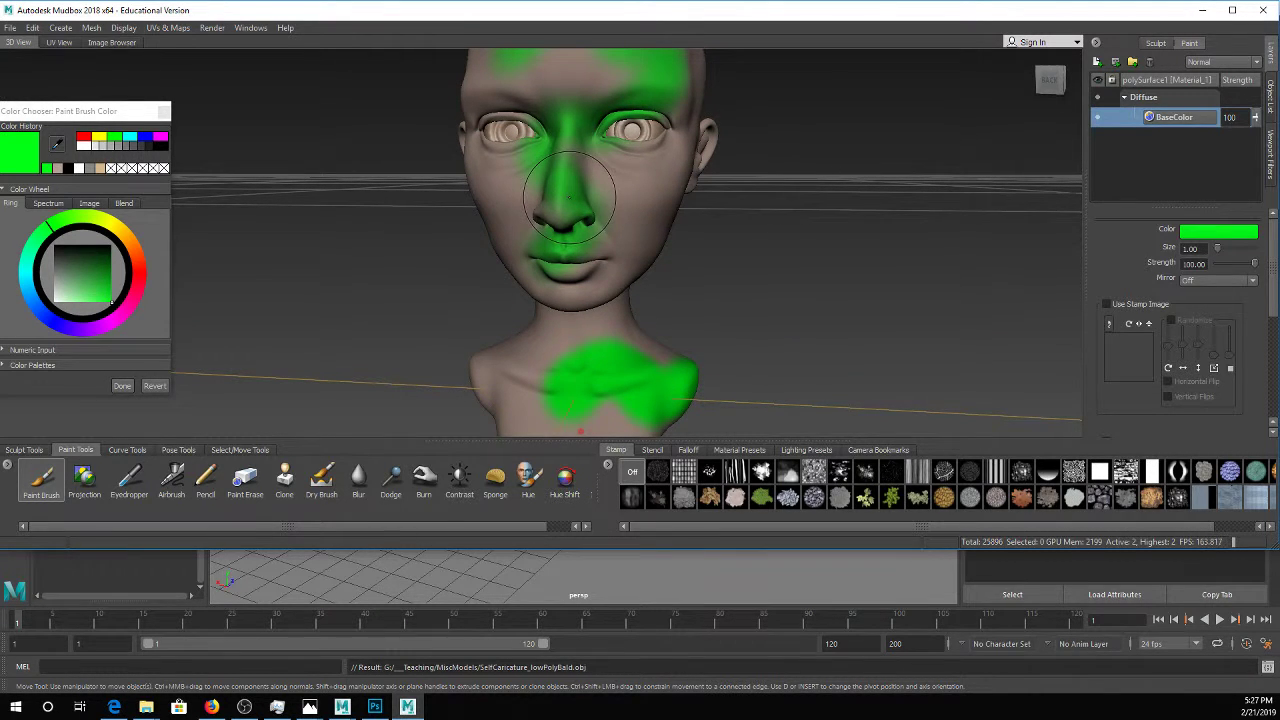
pyautogui.hotkey('ctrl', 'z')
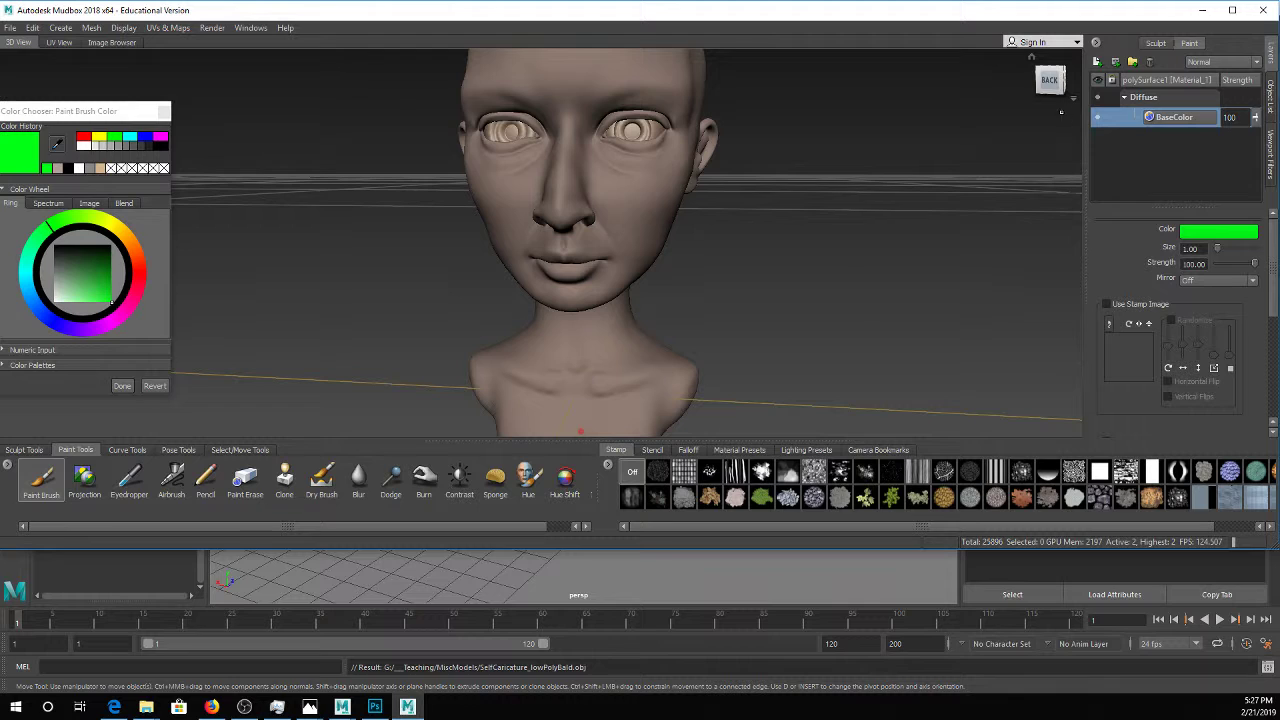
# Look through the scene's object list and select each eye and the head mesh in turn to identify them
pyautogui.click(1271, 95)
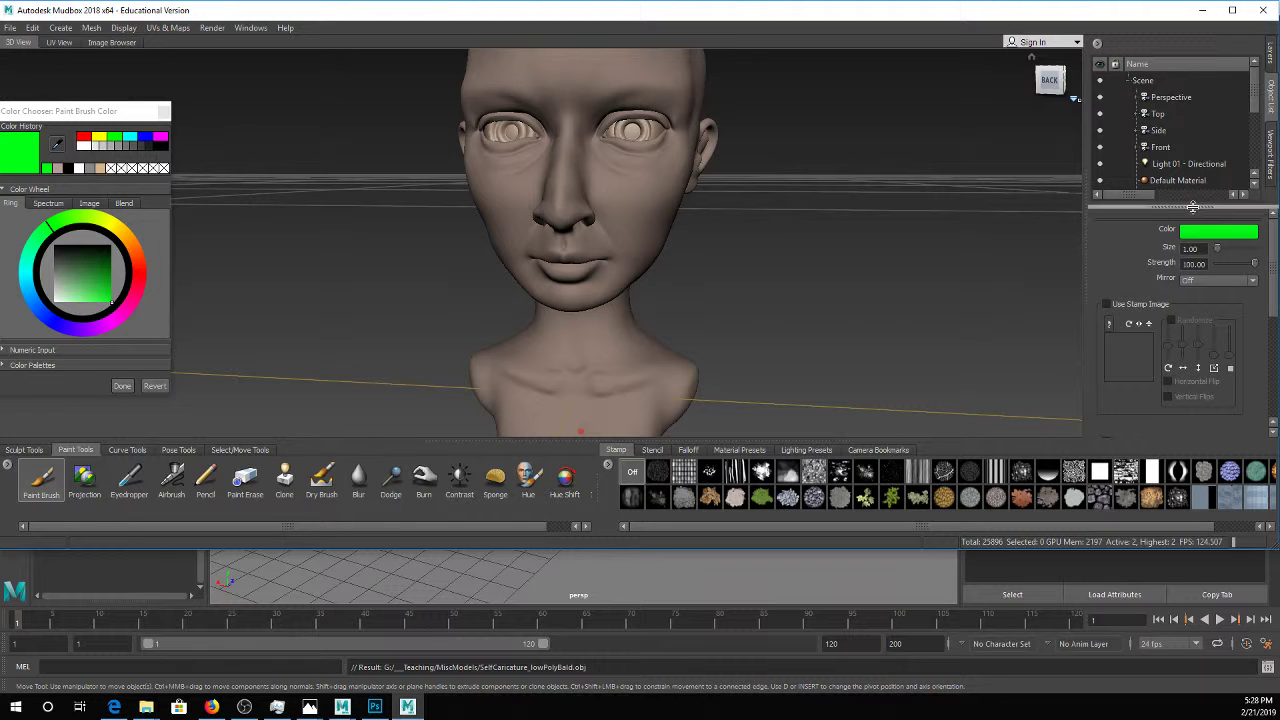
pyautogui.moveTo(1199, 196); pyautogui.dragTo(1199, 199)
pyautogui.scroll(-1, 1203, 149)
pyautogui.scroll(1, 1201, 149)
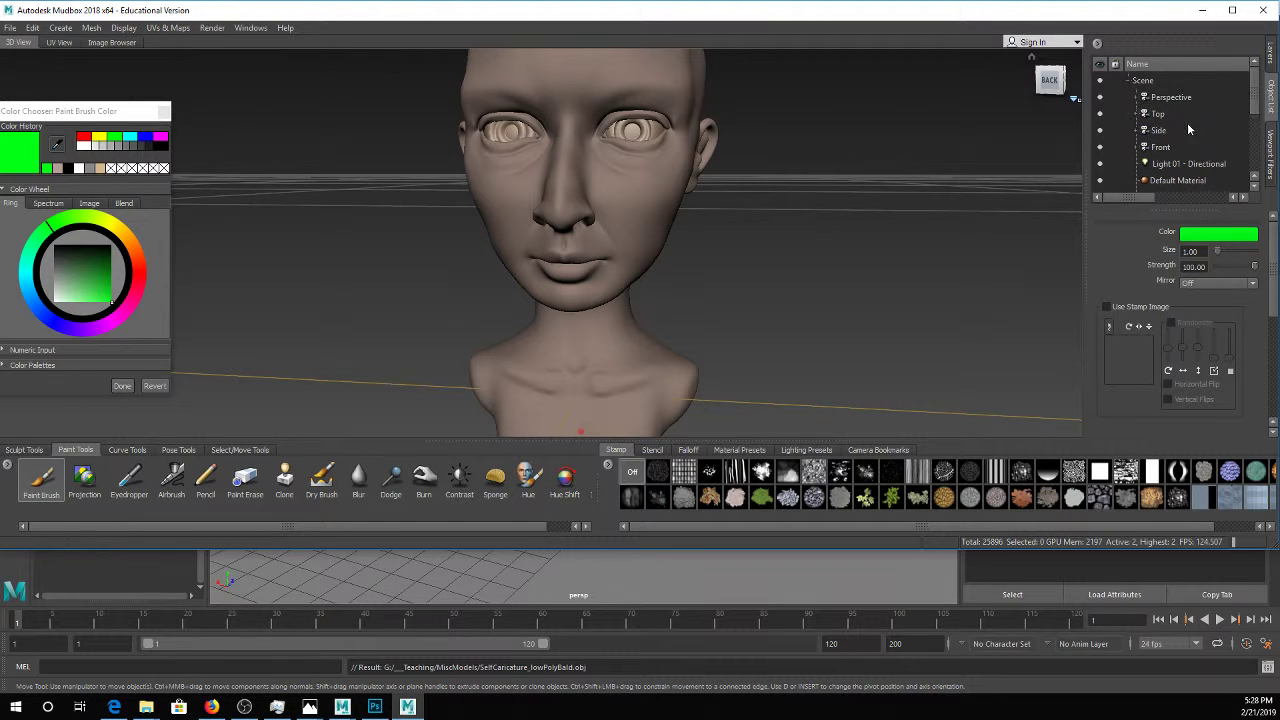
pyautogui.scroll(-1, 1186, 147)
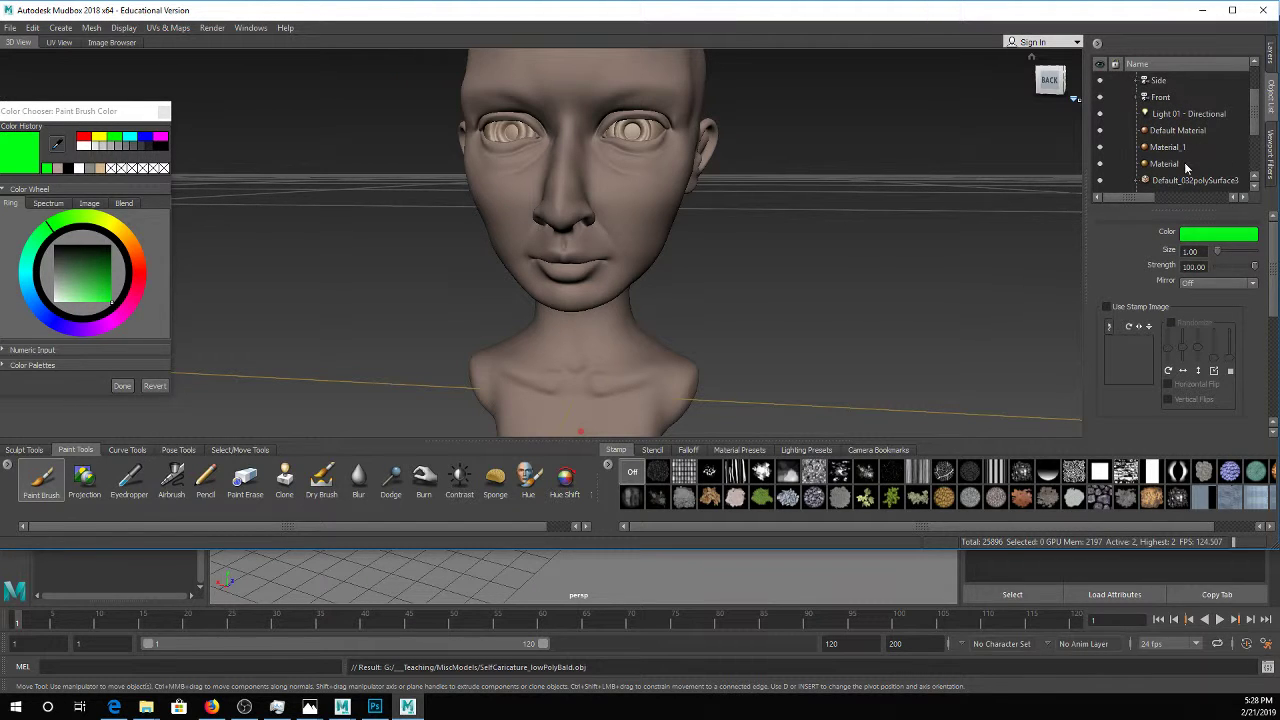
pyautogui.scroll(-1, 1185, 165)
pyautogui.click(1182, 131)
pyautogui.click(1180, 148)
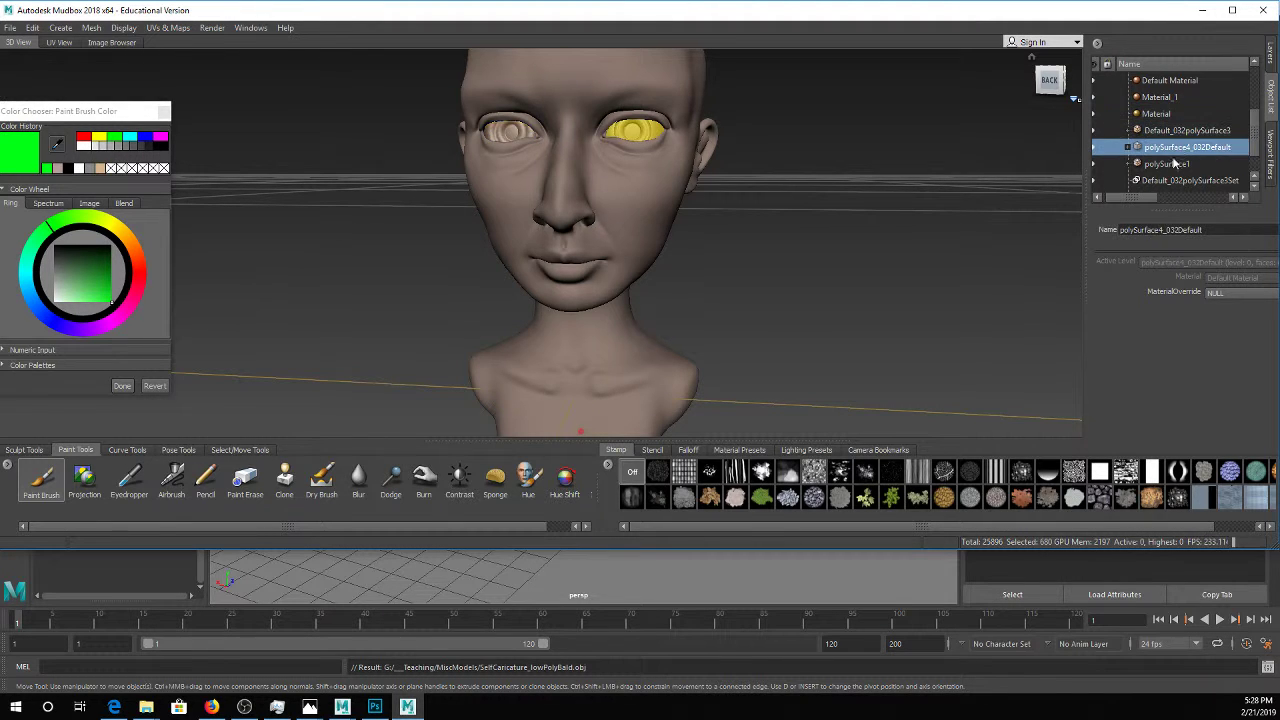
pyautogui.click(1172, 163)
pyautogui.click(1172, 148)
pyautogui.click(1172, 131)
pyautogui.click(1172, 148)
pyautogui.click(1168, 164)
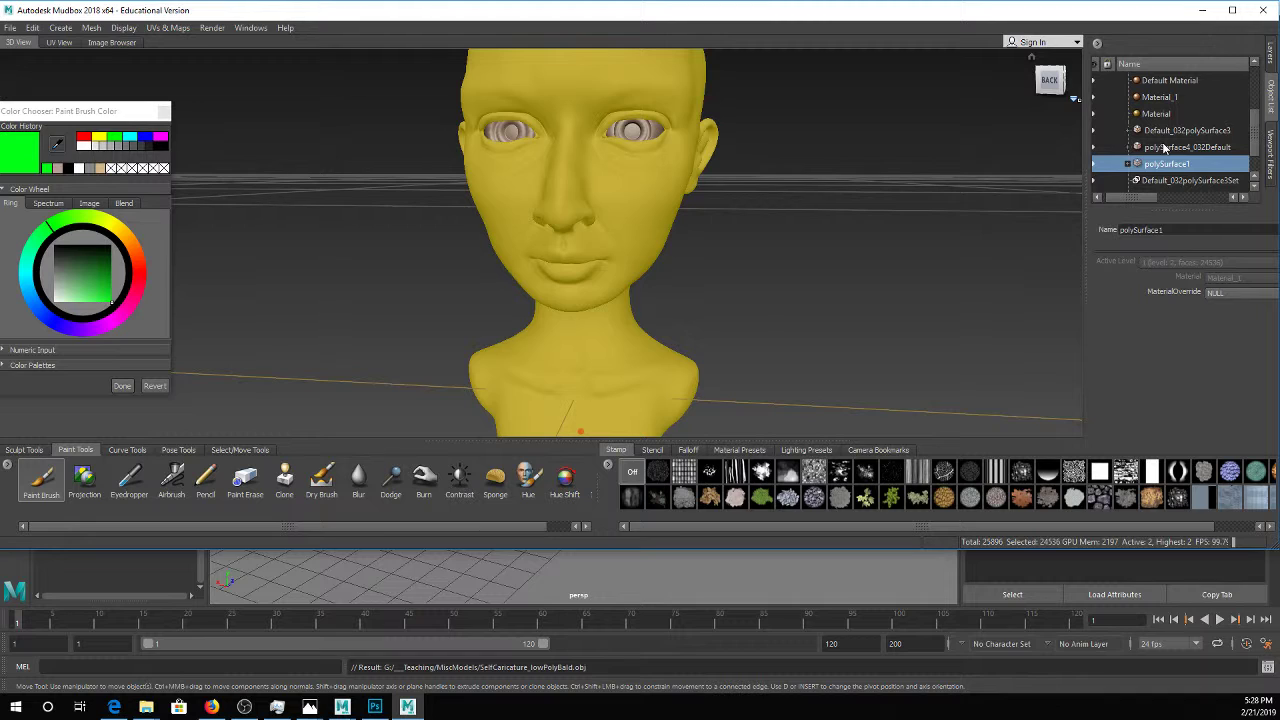
# Compare the head's sculpt and paint layers with the polySurface1 mesh and the two materials in the object list
pyautogui.click(1271, 55)
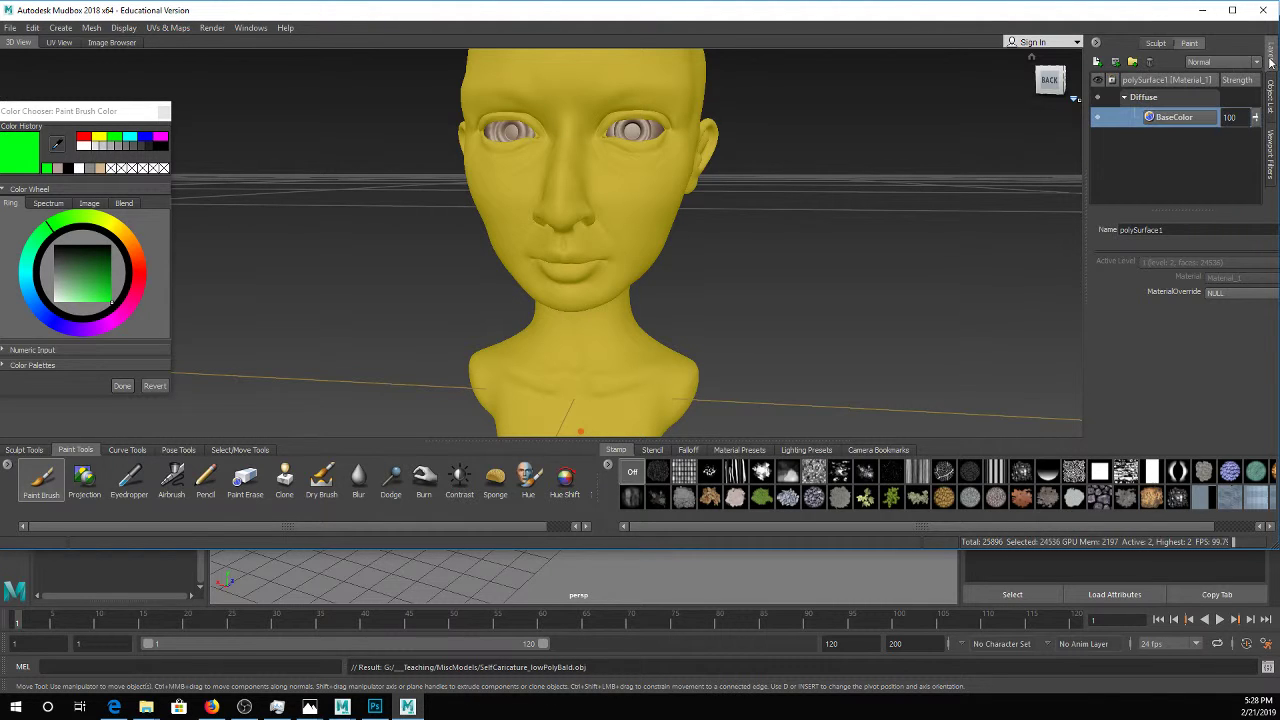
pyautogui.click(1158, 45)
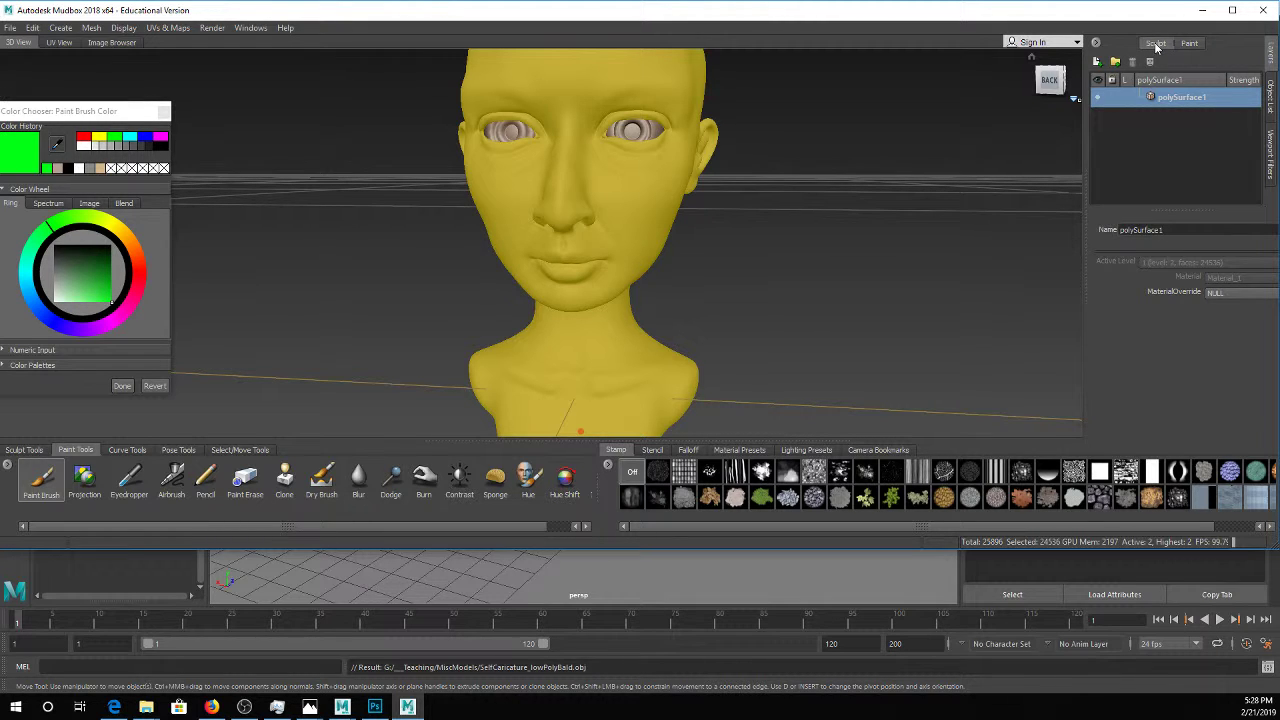
pyautogui.click(1190, 44)
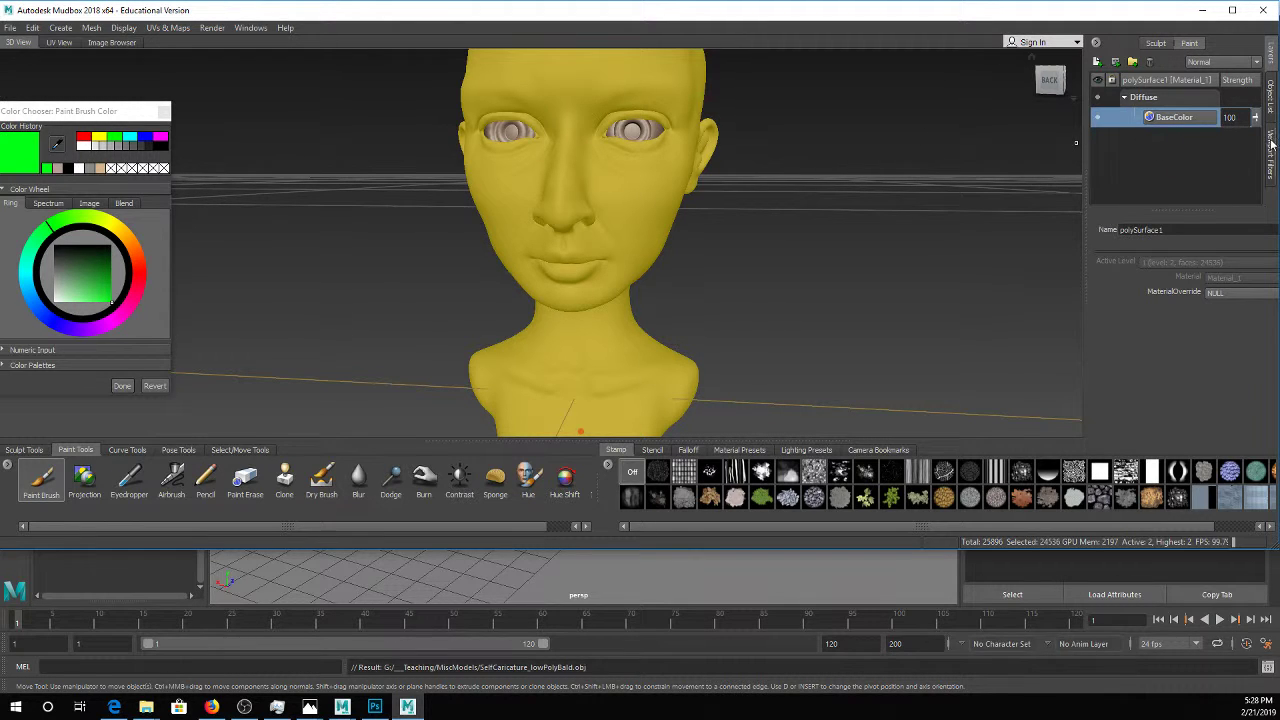
pyautogui.click(1271, 100)
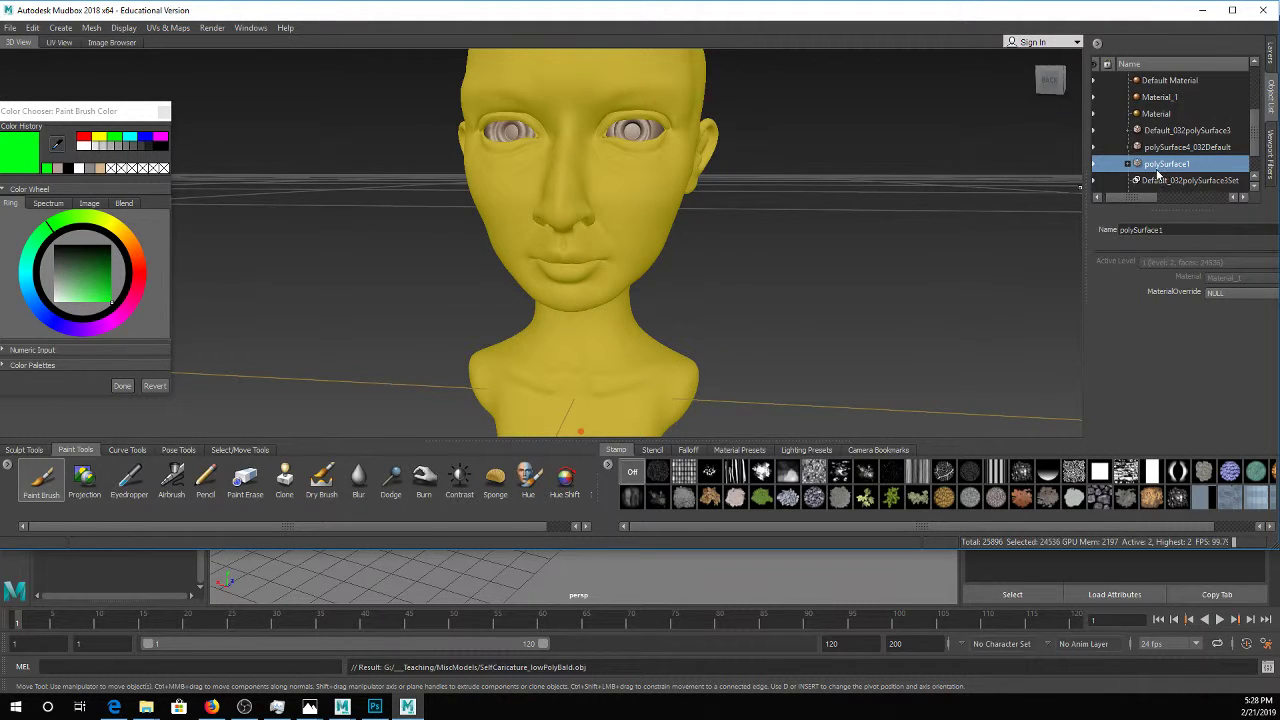
pyautogui.click(1154, 114)
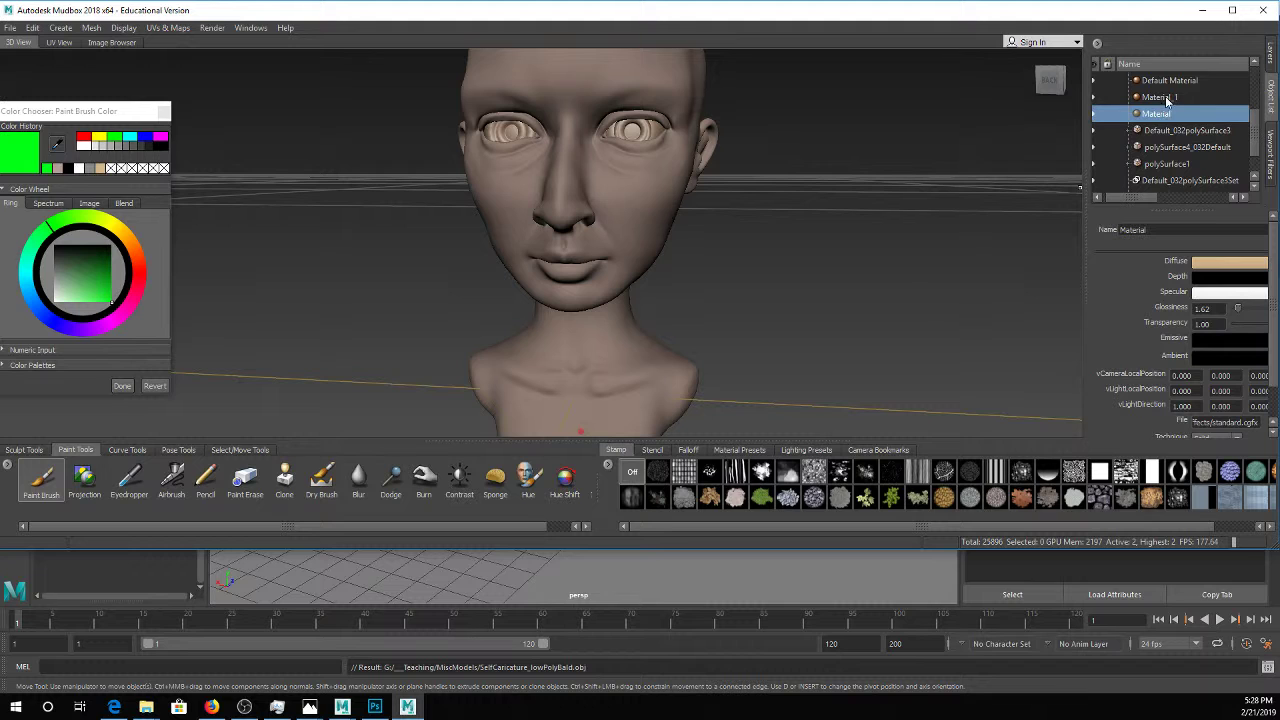
pyautogui.click(1270, 60)
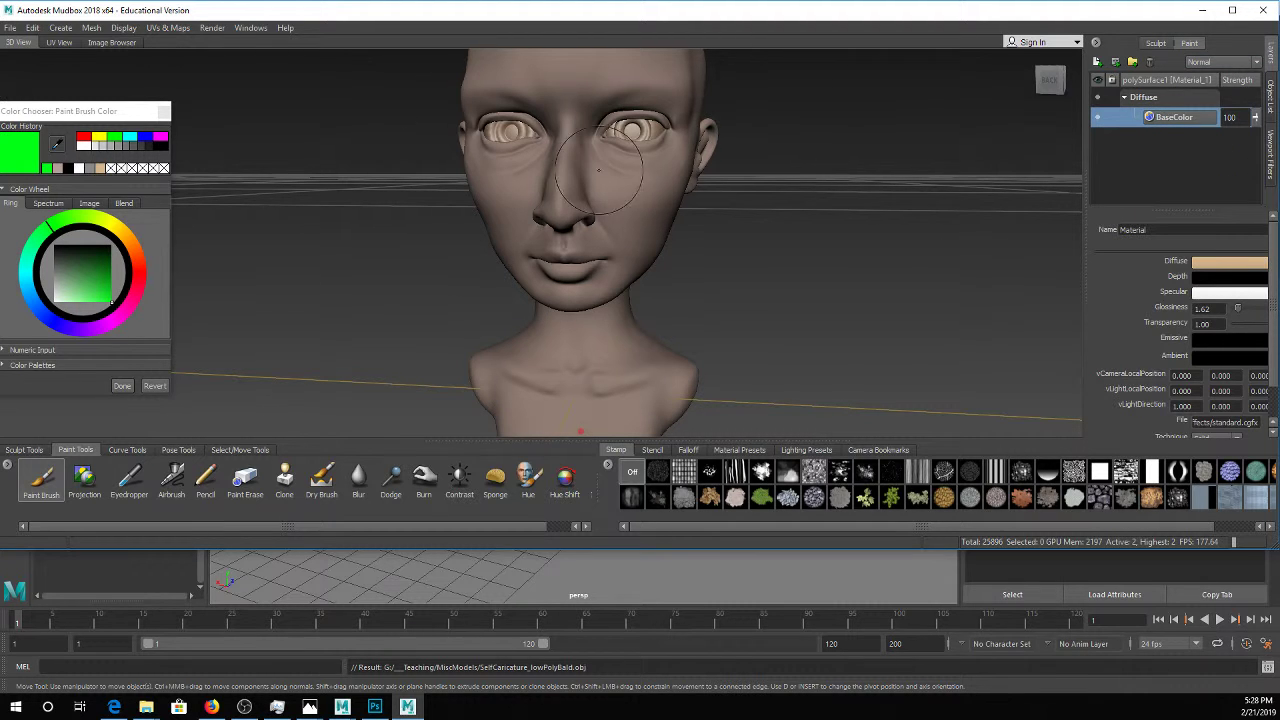
pyautogui.click(1271, 100)
pyautogui.click(1186, 164)
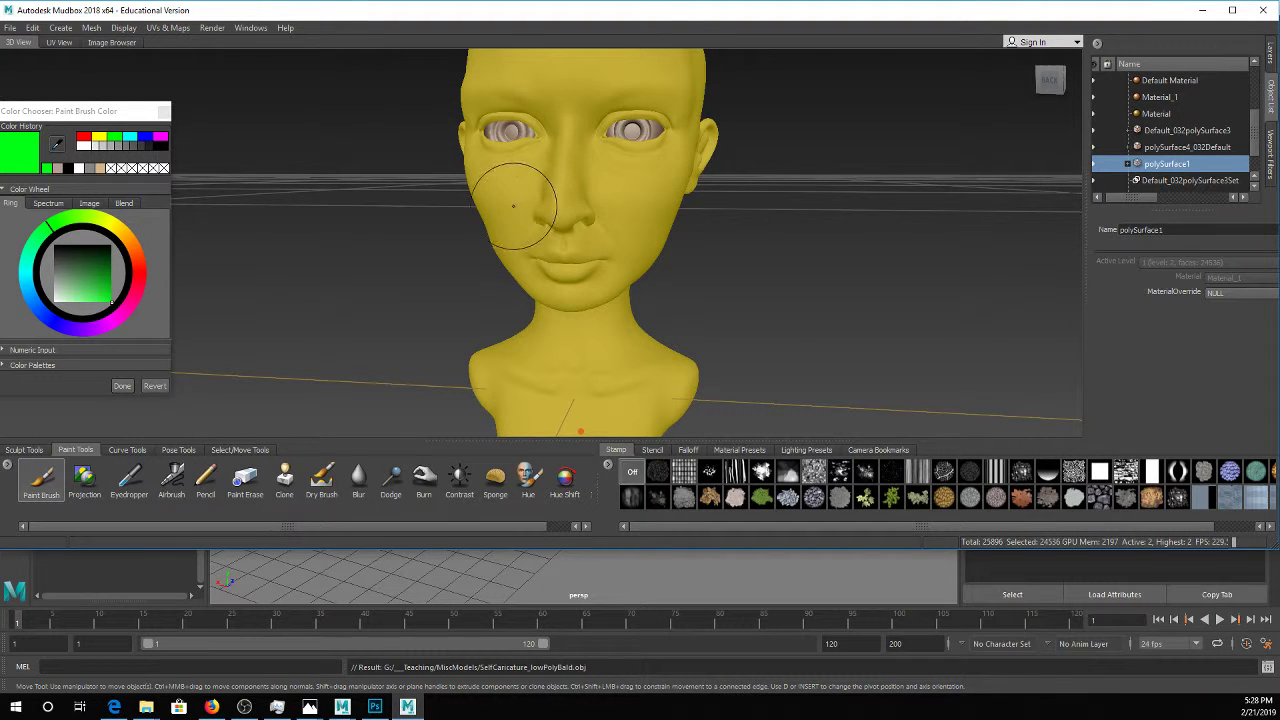
pyautogui.press('f')
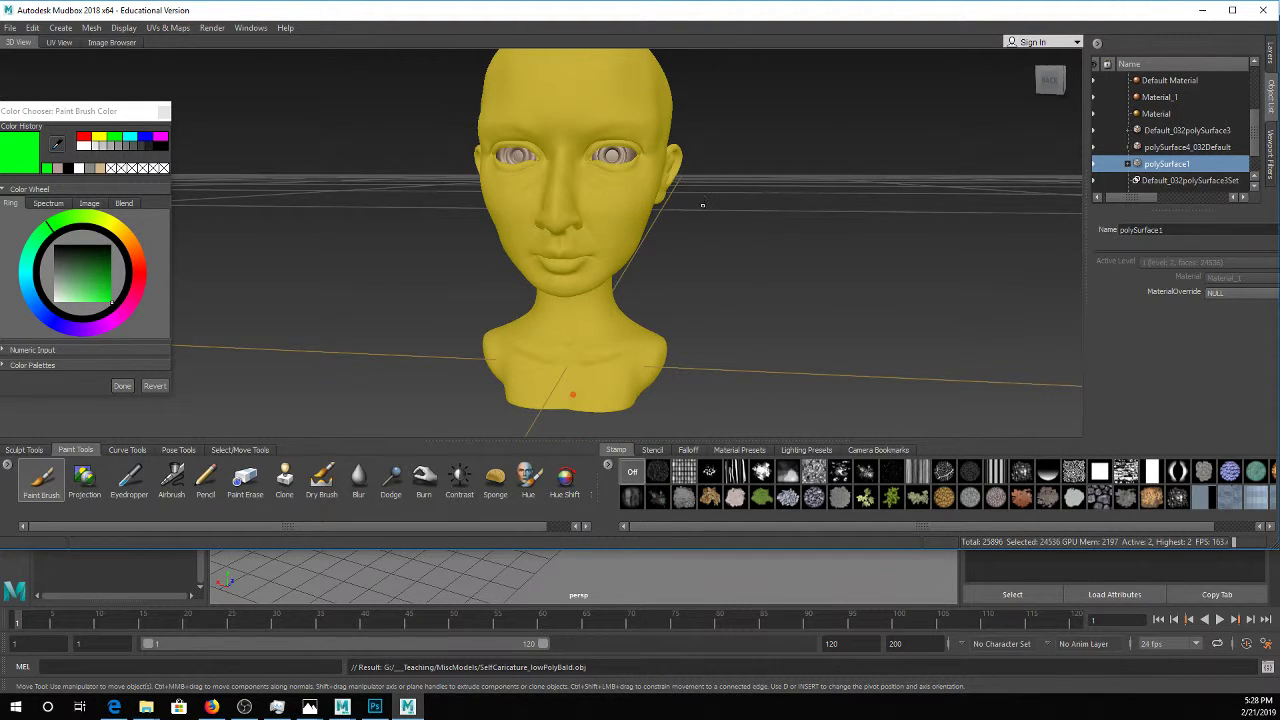
pyautogui.click(1162, 100)
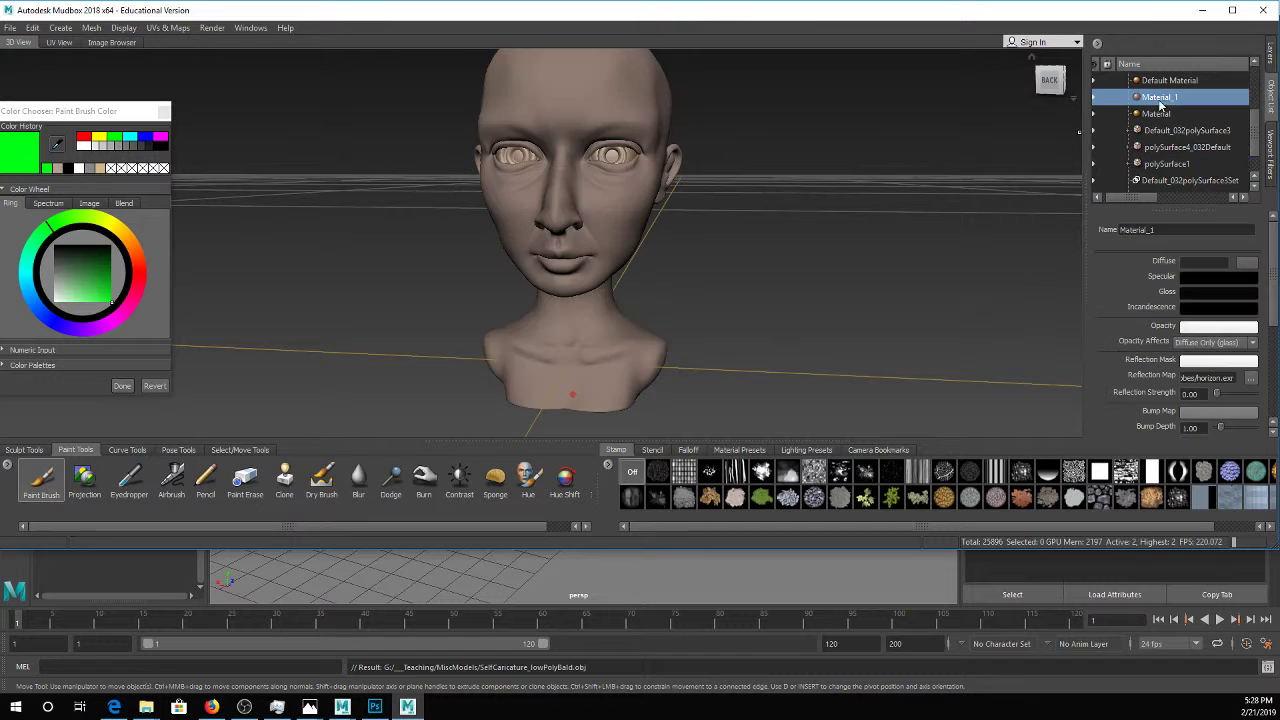
pyautogui.click(1267, 66)
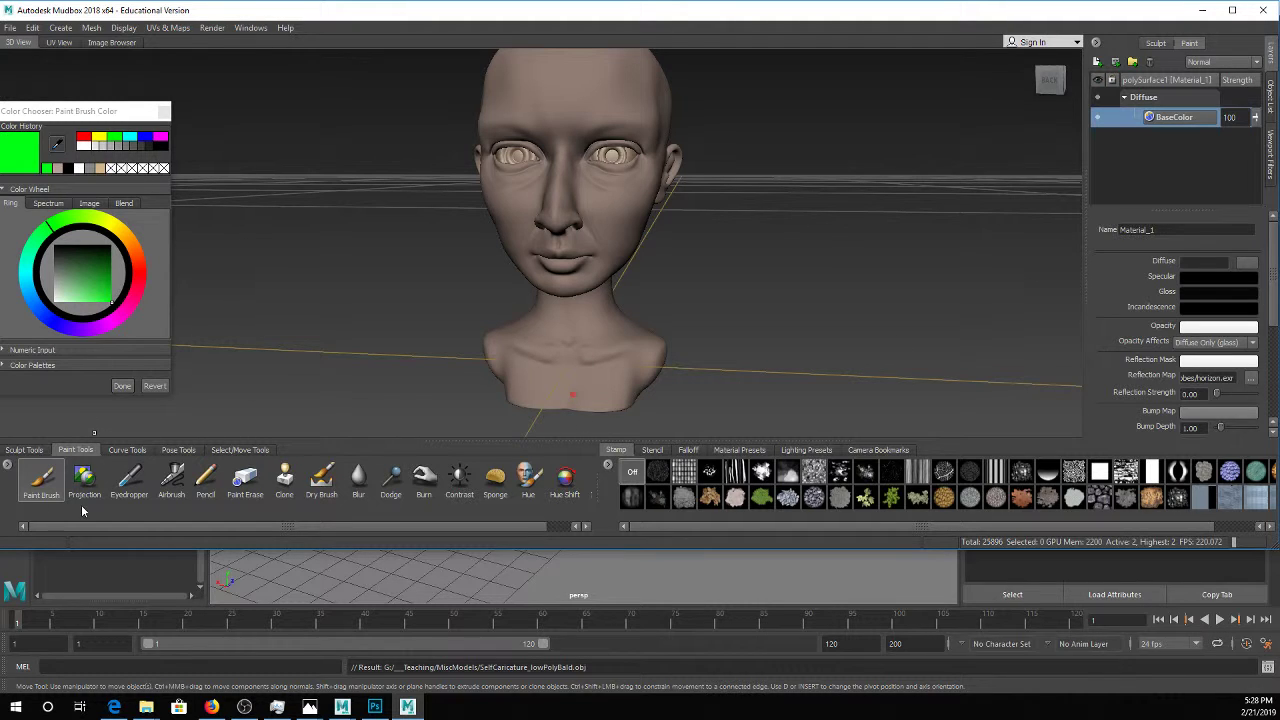
# Reactivate the Paint Brush and set its color to a dark reddish brown
pyautogui.click(42, 478)
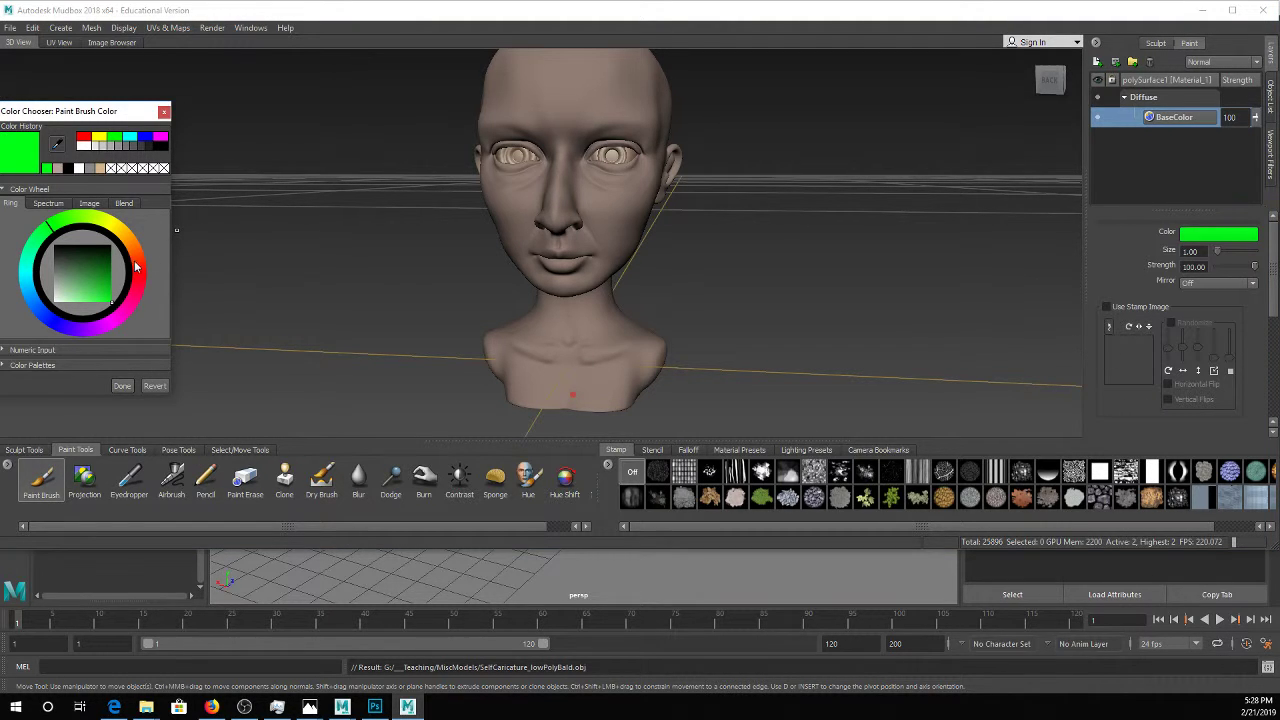
pyautogui.click(135, 254)
pyautogui.moveTo(91, 270)
pyautogui.mouseDown()
pyautogui.moveTo(110, 271)
pyautogui.moveTo(83, 269)
pyautogui.mouseUp()
pyautogui.click(137, 272)
pyautogui.click(80, 271)
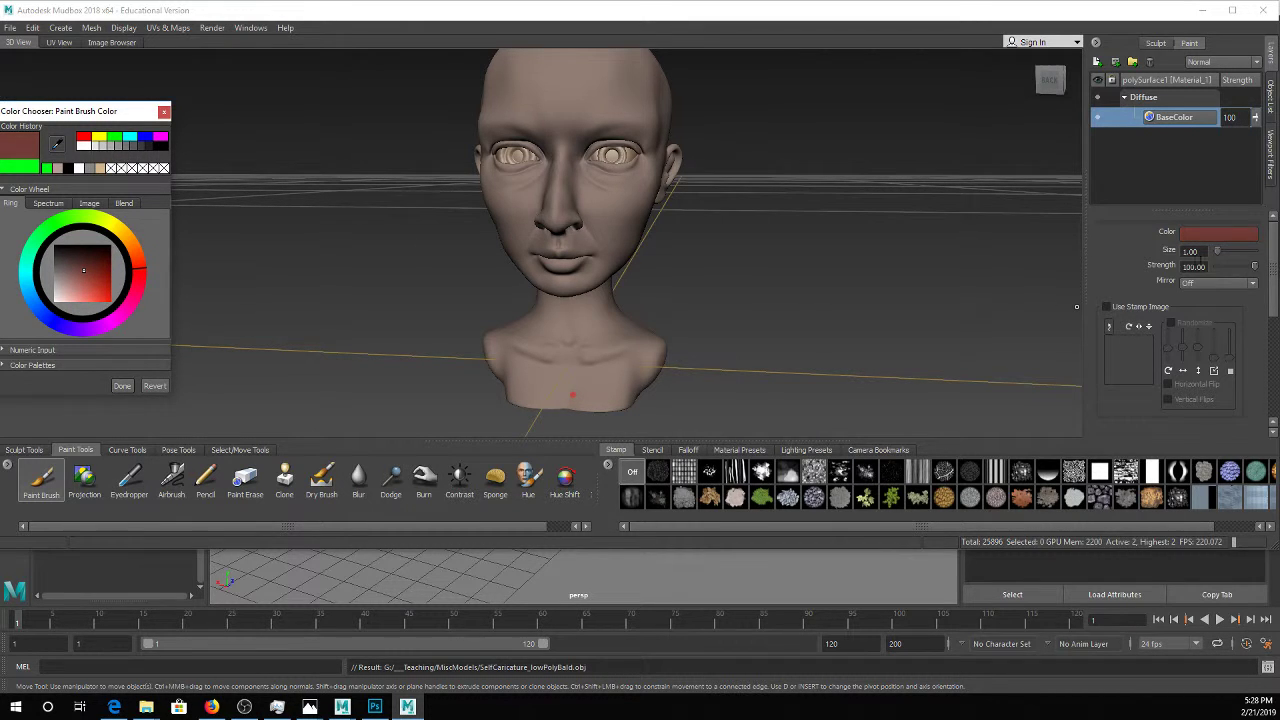
# Reduce the brush size to 0.10 and paint the upper and lower lips reddish brown on the BaseColor layer
pyautogui.doubleClick(1192, 251)
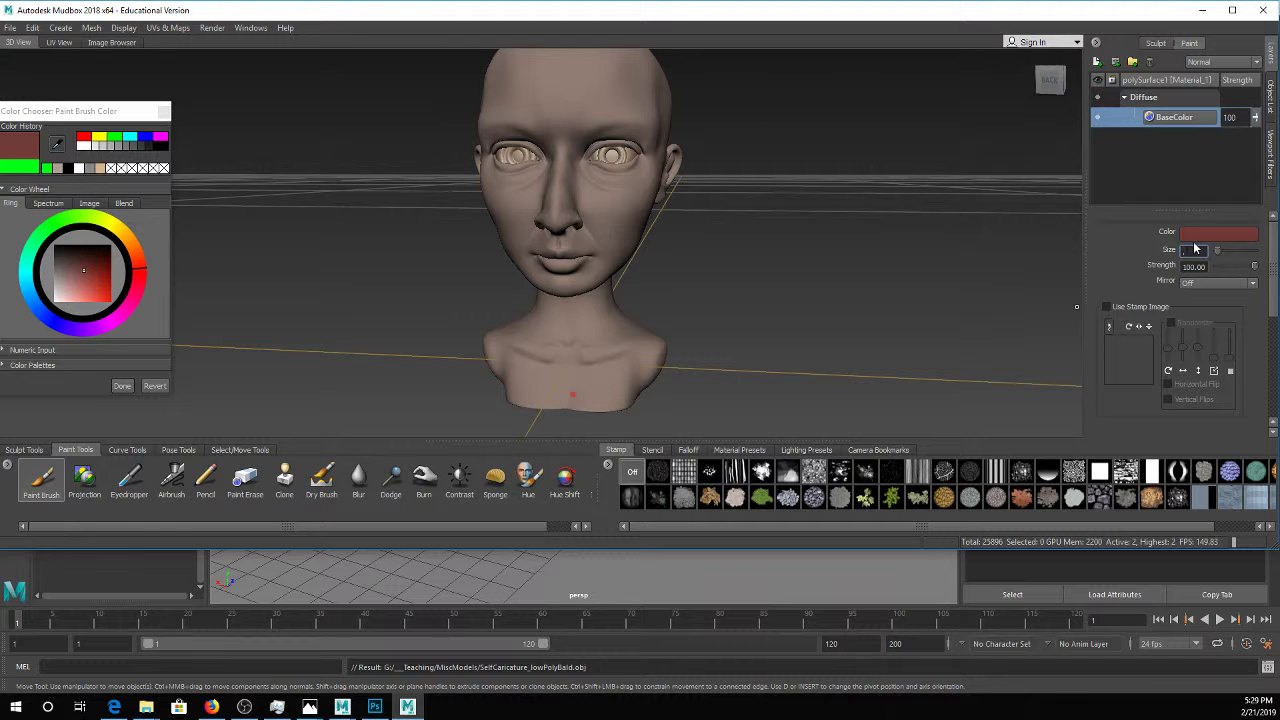
pyautogui.write('0.5')
pyautogui.press('Return')
pyautogui.keyDown('alt'); pyautogui.moveTo(562, 264); pyautogui.dragTo(1107, 266, button='right'); pyautogui.keyUp('alt')
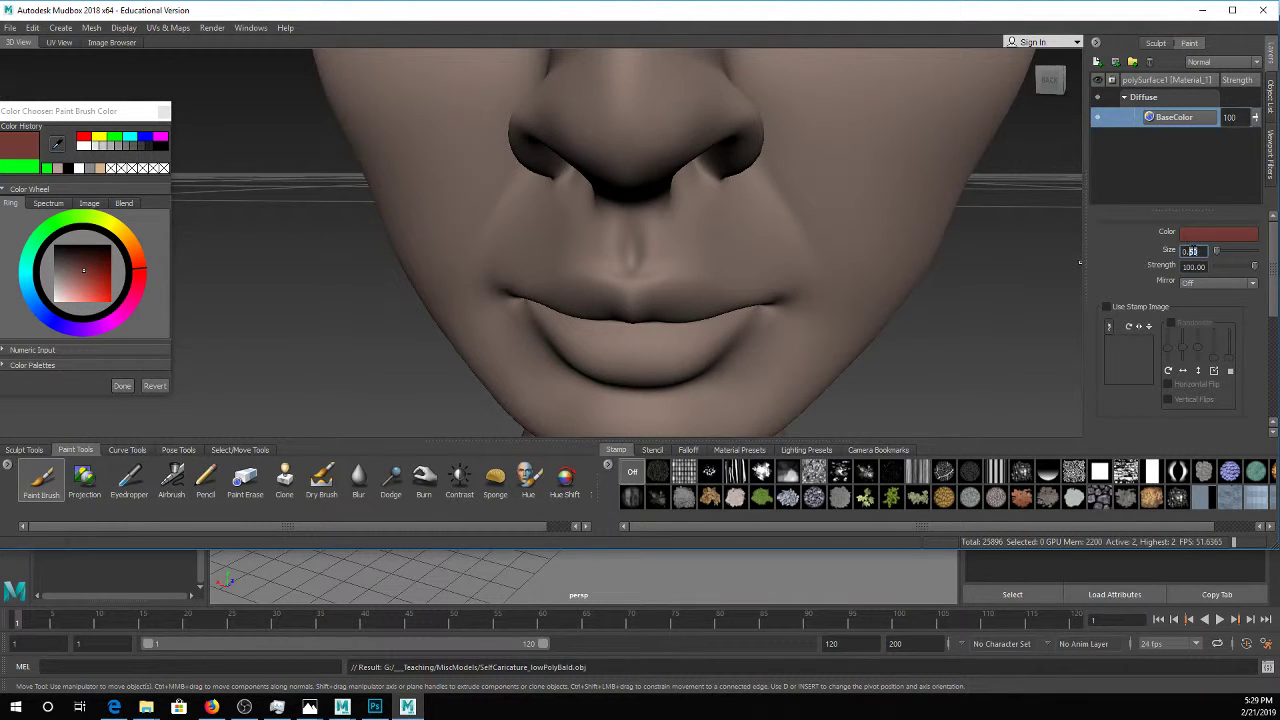
pyautogui.moveTo(640, 340)
pyautogui.mouseDown()
pyautogui.moveTo(600, 342)
pyautogui.moveTo(632, 378)
pyautogui.moveTo(735, 318)
pyautogui.mouseUp()
pyautogui.moveTo(673, 316)
pyautogui.mouseDown()
pyautogui.moveTo(700, 300)
pyautogui.moveTo(585, 322)
pyautogui.moveTo(596, 285)
pyautogui.moveTo(512, 304)
pyautogui.moveTo(585, 362)
pyautogui.moveTo(602, 345)
pyautogui.moveTo(566, 310)
pyautogui.moveTo(616, 324)
pyautogui.moveTo(762, 317)
pyautogui.moveTo(738, 322)
pyautogui.moveTo(751, 315)
pyautogui.mouseUp()
pyautogui.scroll(-5, 728, 315)
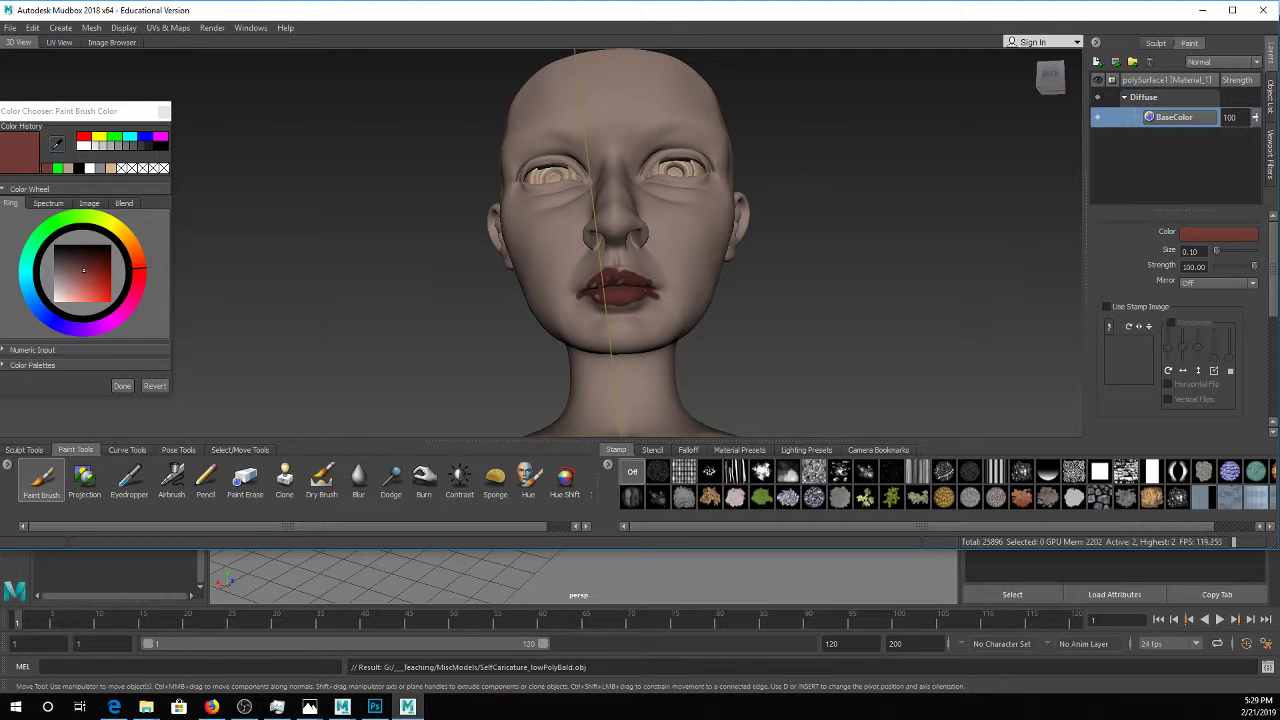
# Lower the Paint Brush strength to 14 and set its size to 1
pyautogui.keyDown('alt'); pyautogui.moveTo(745, 290); pyautogui.dragTo(738, 310); pyautogui.keyUp('alt')
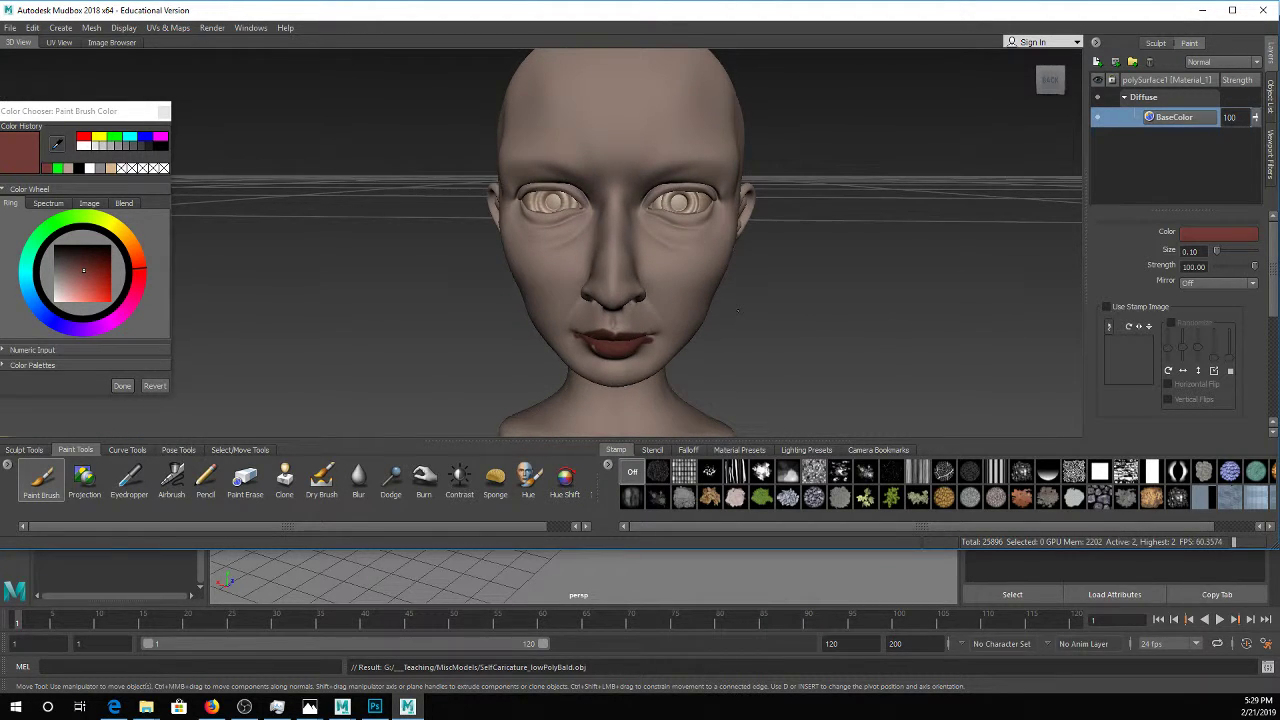
pyautogui.moveTo(1254, 267); pyautogui.dragTo(1219, 268)
pyautogui.doubleClick(1191, 251)
pyautogui.write('1')
pyautogui.press('Return')
# Set the Paint Brush color to a muted grayish purple
pyautogui.click(170, 211)
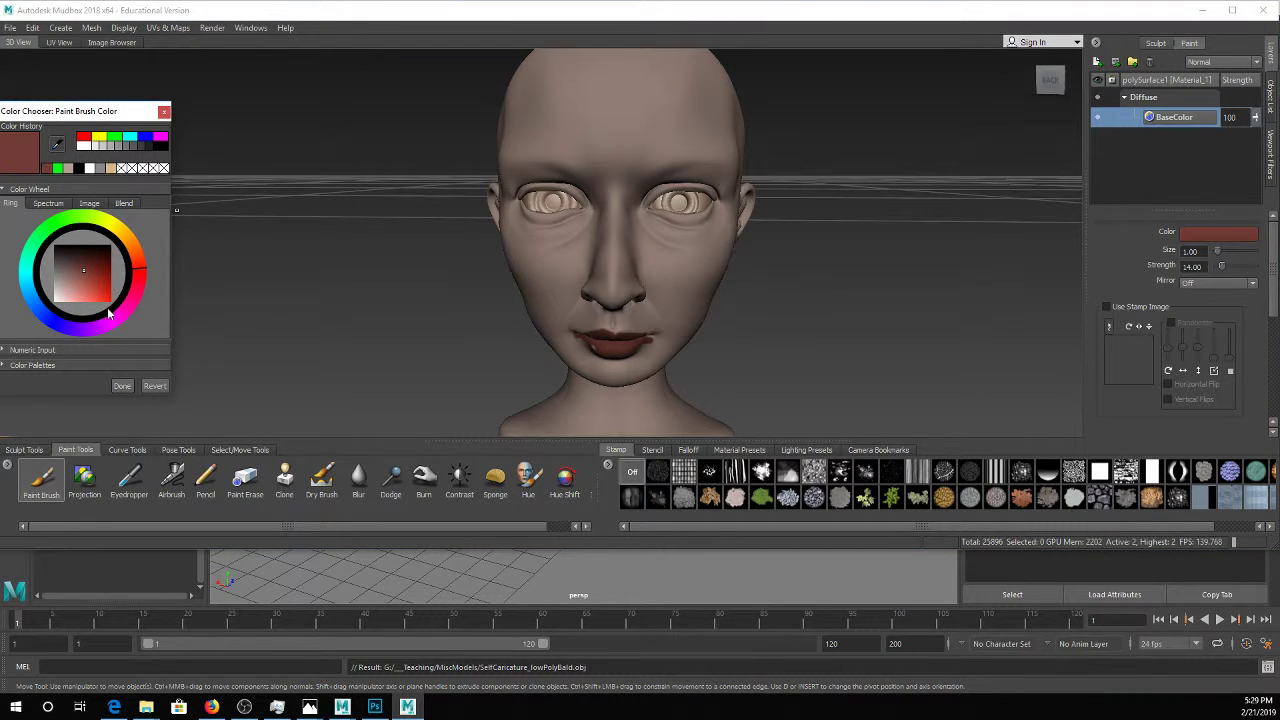
pyautogui.click(130, 302)
pyautogui.click(79, 263)
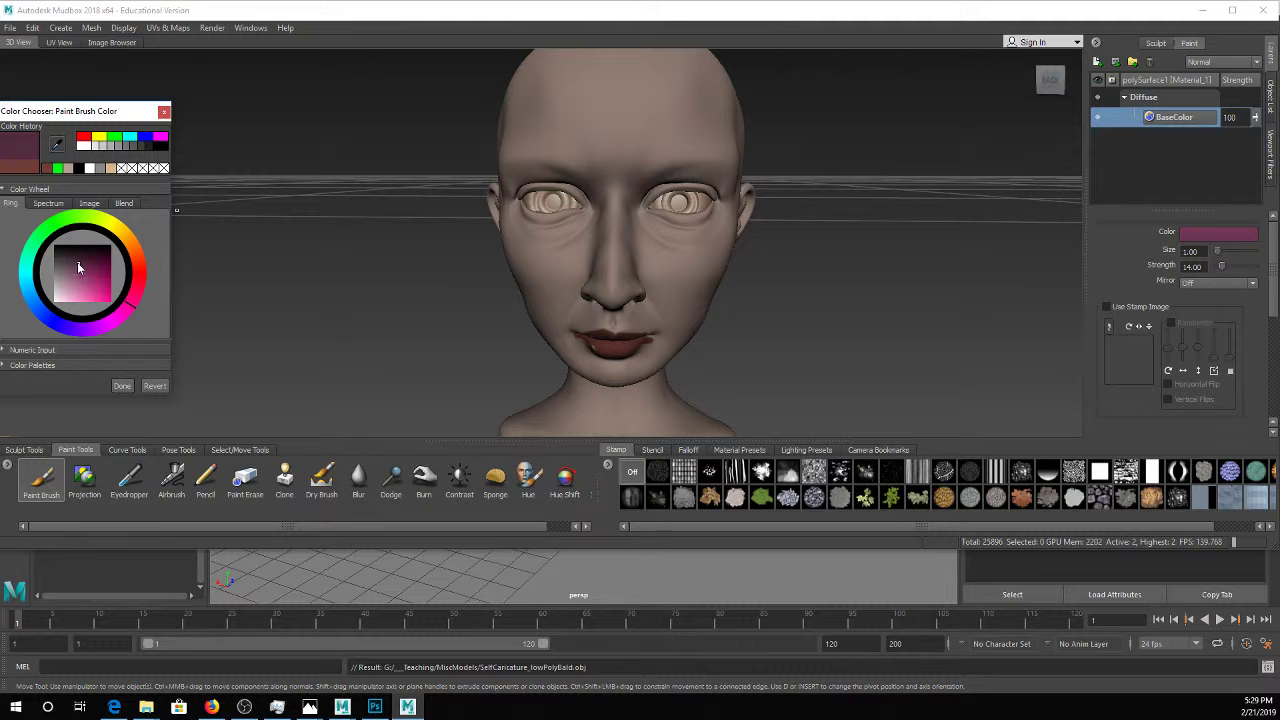
pyautogui.click(86, 323)
pyautogui.click(75, 268)
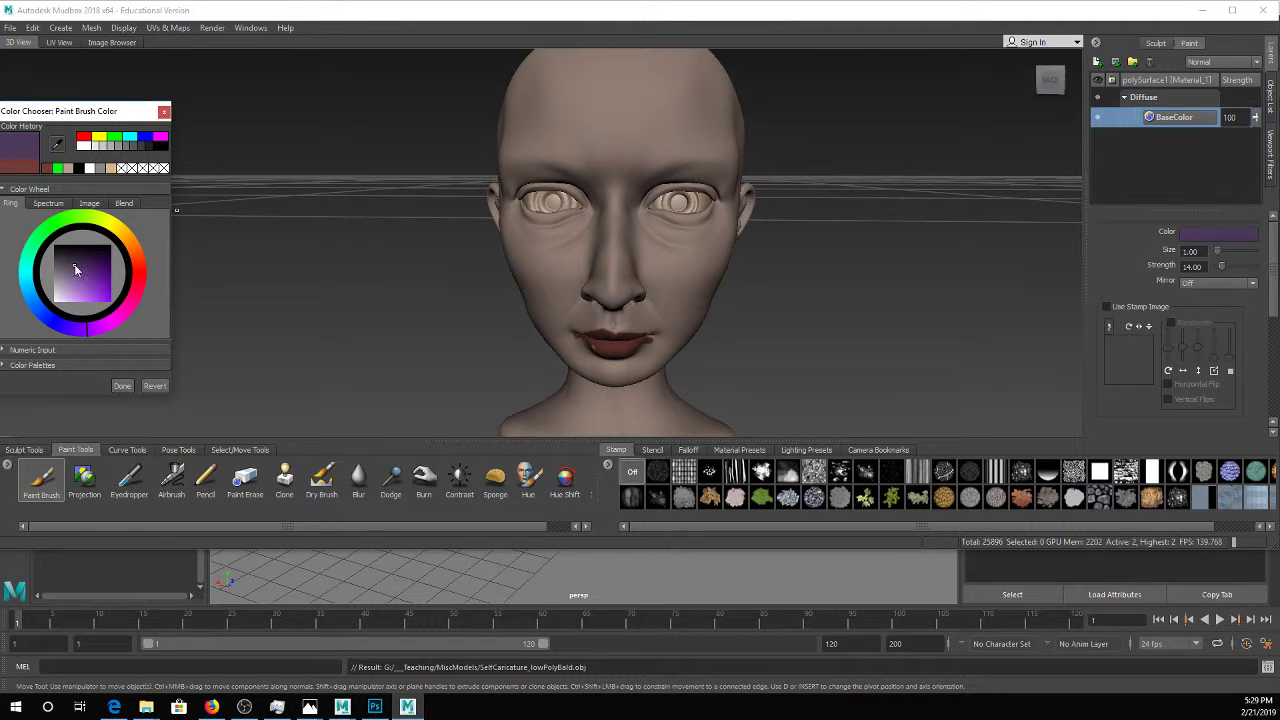
pyautogui.click(66, 273)
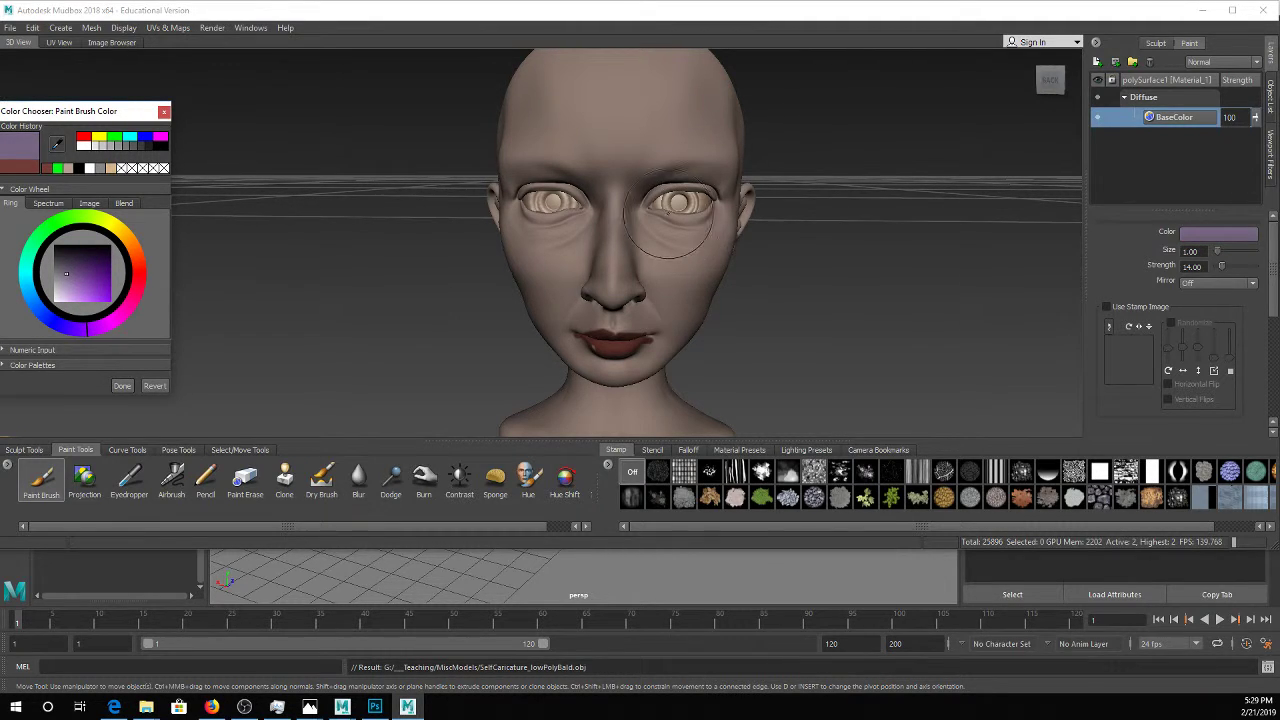
# Paint soft purple shadows beneath both eyes on the BaseColor layer
pyautogui.moveTo(668, 220)
pyautogui.mouseDown()
pyautogui.moveTo(690, 232)
pyautogui.moveTo(655, 245)
pyautogui.moveTo(680, 238)
pyautogui.mouseUp()
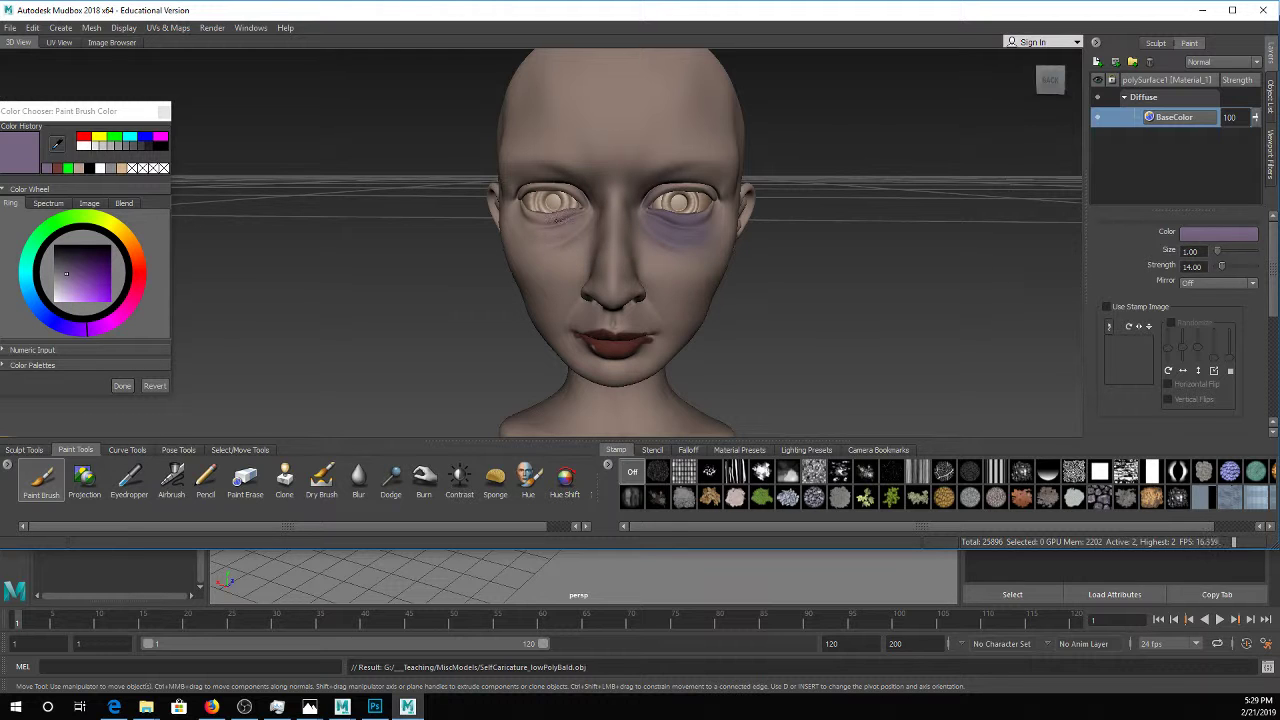
pyautogui.moveTo(556, 218); pyautogui.dragTo(540, 228)
pyautogui.moveTo(849, 277)
pyautogui.keyDown('alt'); pyautogui.mouseDown()
pyautogui.moveTo(800, 280)
pyautogui.moveTo(848, 275)
pyautogui.moveTo(900, 238)
pyautogui.mouseUp(); pyautogui.keyUp('alt')
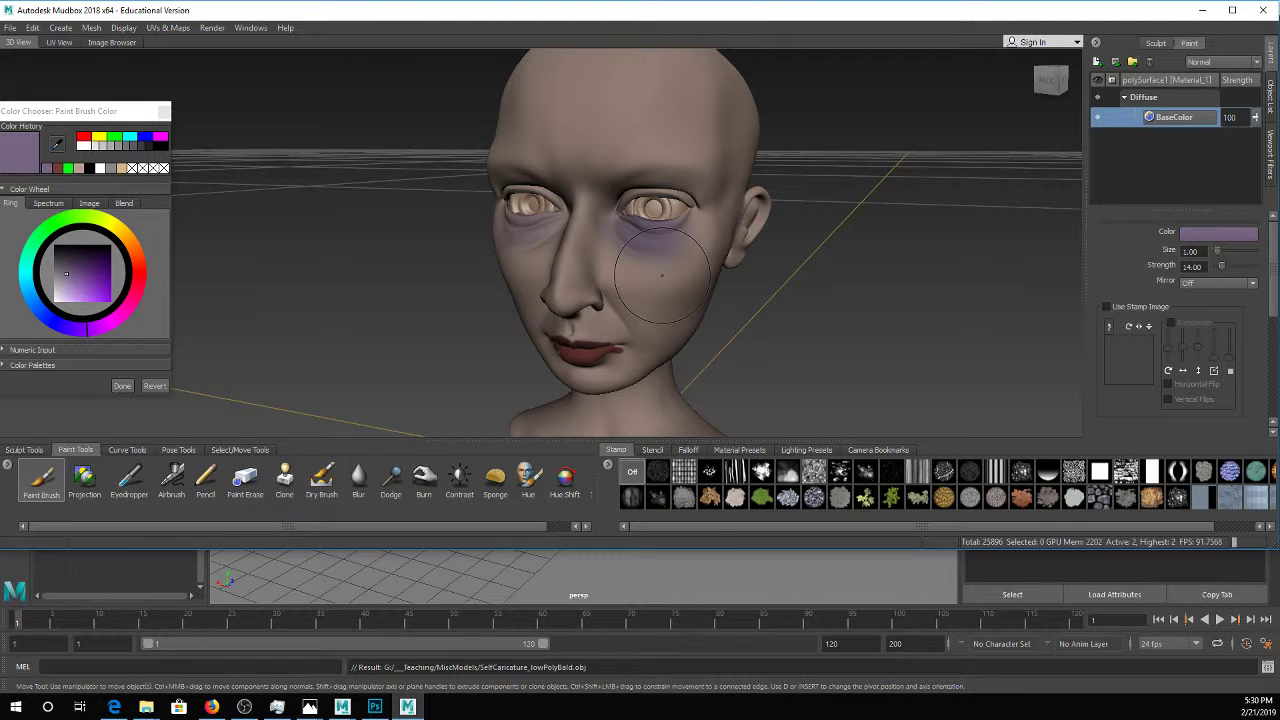
pyautogui.moveTo(665, 275)
pyautogui.mouseDown()
pyautogui.moveTo(661, 264)
pyautogui.moveTo(698, 238)
pyautogui.mouseUp()
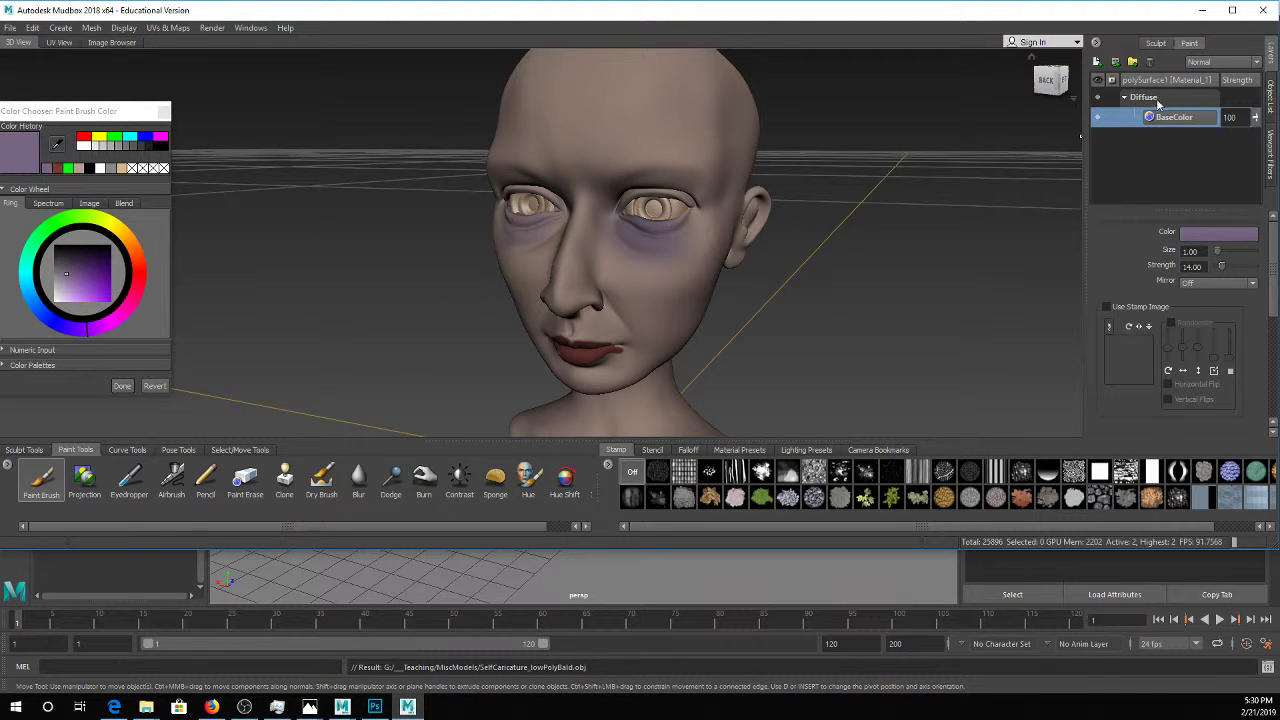
# Create a new Diffuse paint layer named FaceScar at size 2048
pyautogui.rightClick(1148, 141)
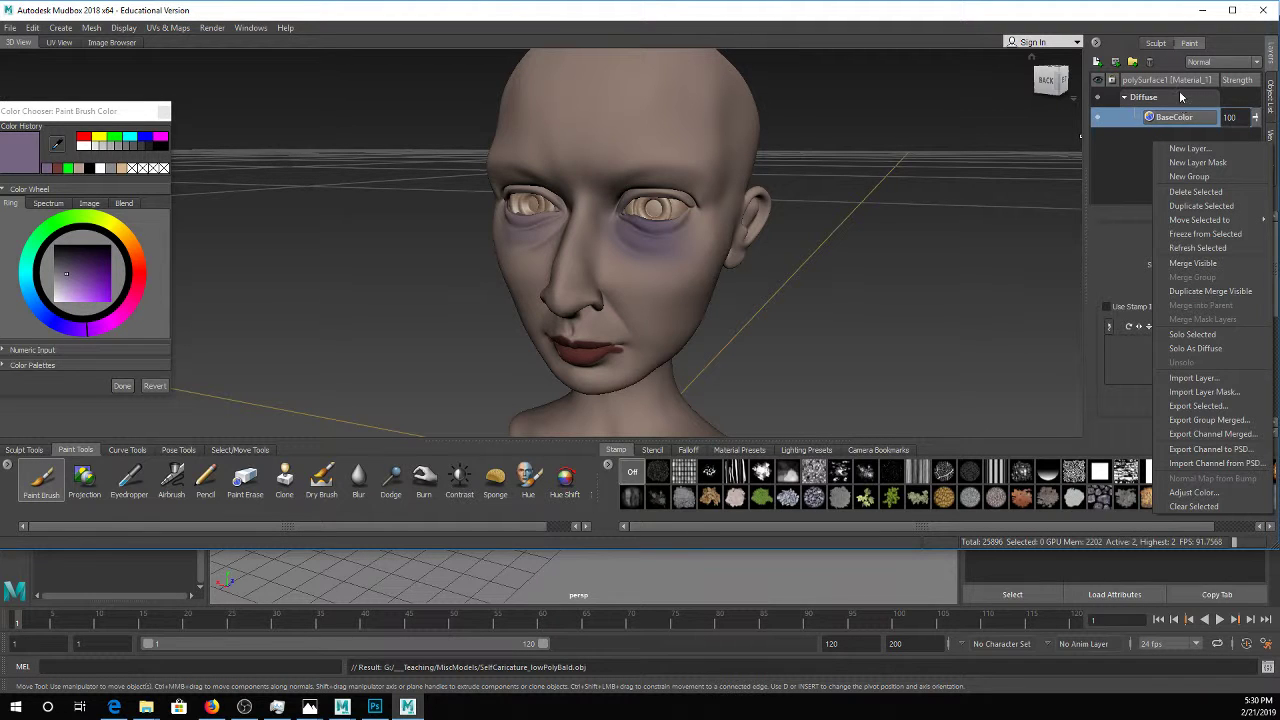
pyautogui.click(1181, 150)
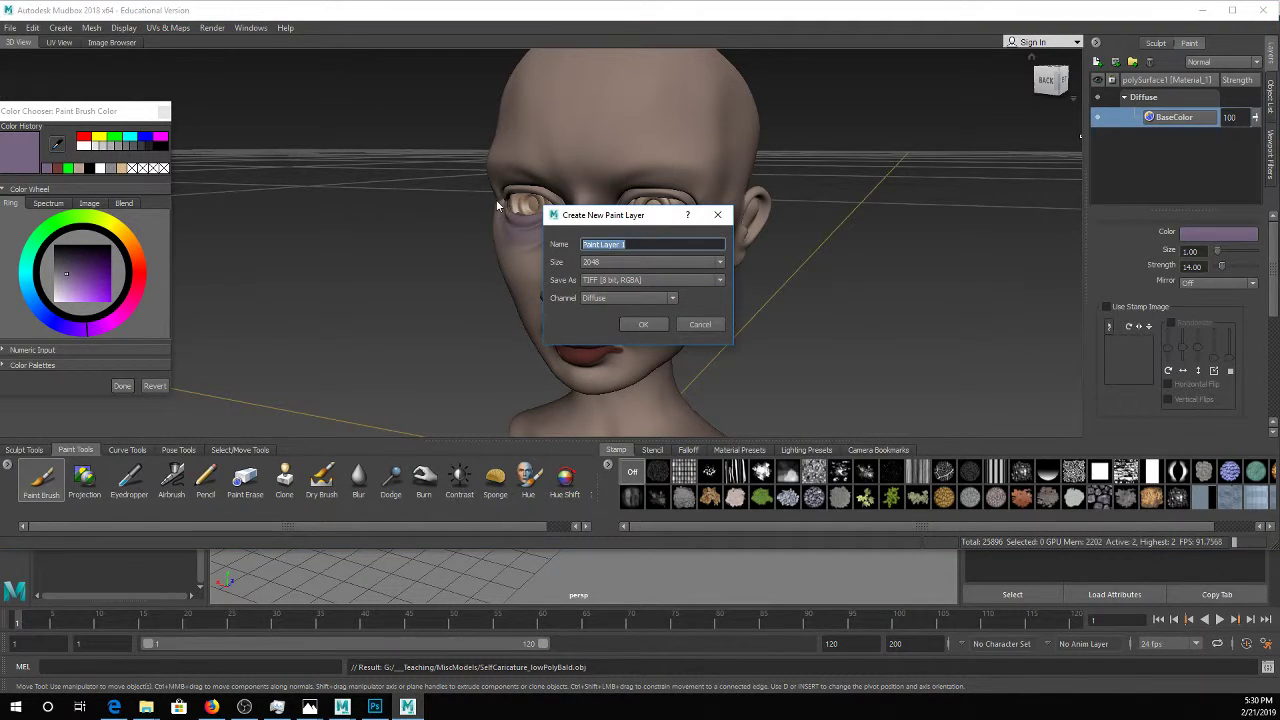
pyautogui.write('FaceScar')
pyautogui.click(643, 324)
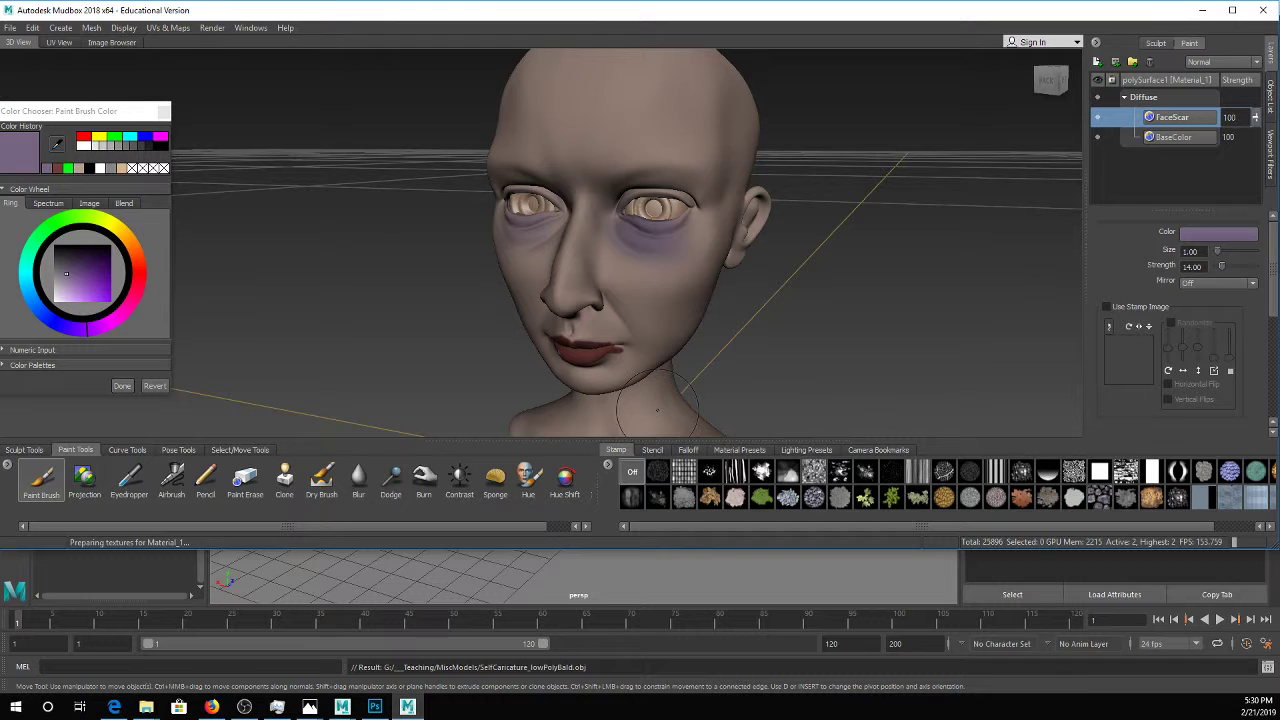
# Change the brush color to olive yellow and paint a diagonal scar from the forehead across the eye area to the nose on FaceScar
pyautogui.click(1209, 236)
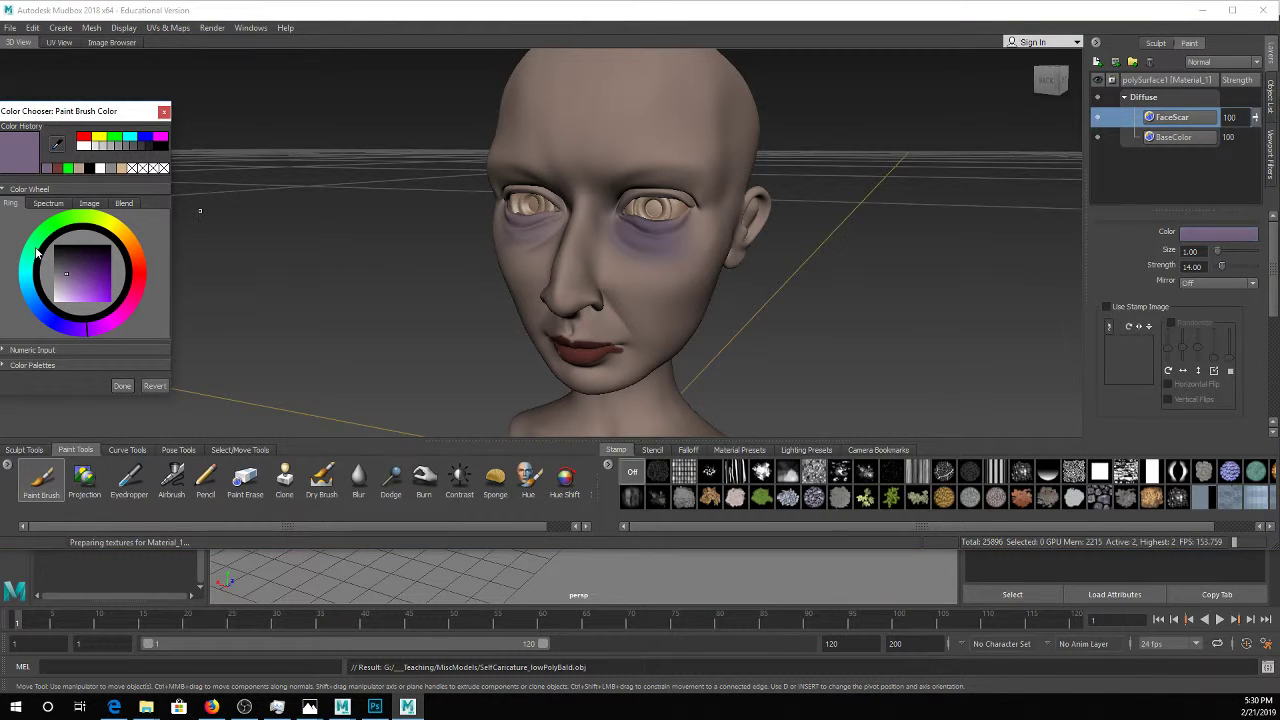
pyautogui.click(110, 222)
pyautogui.click(91, 274)
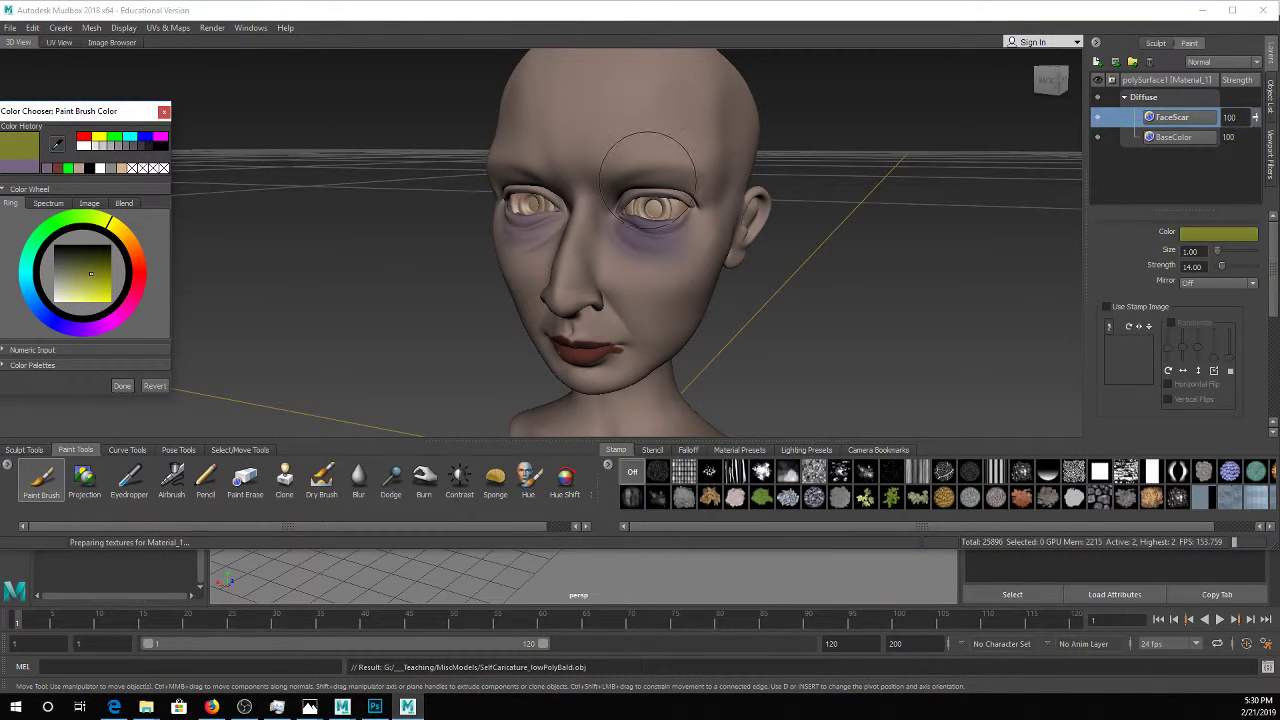
pyautogui.moveTo(680, 100)
pyautogui.mouseDown()
pyautogui.moveTo(586, 304)
pyautogui.moveTo(727, 88)
pyautogui.mouseUp()
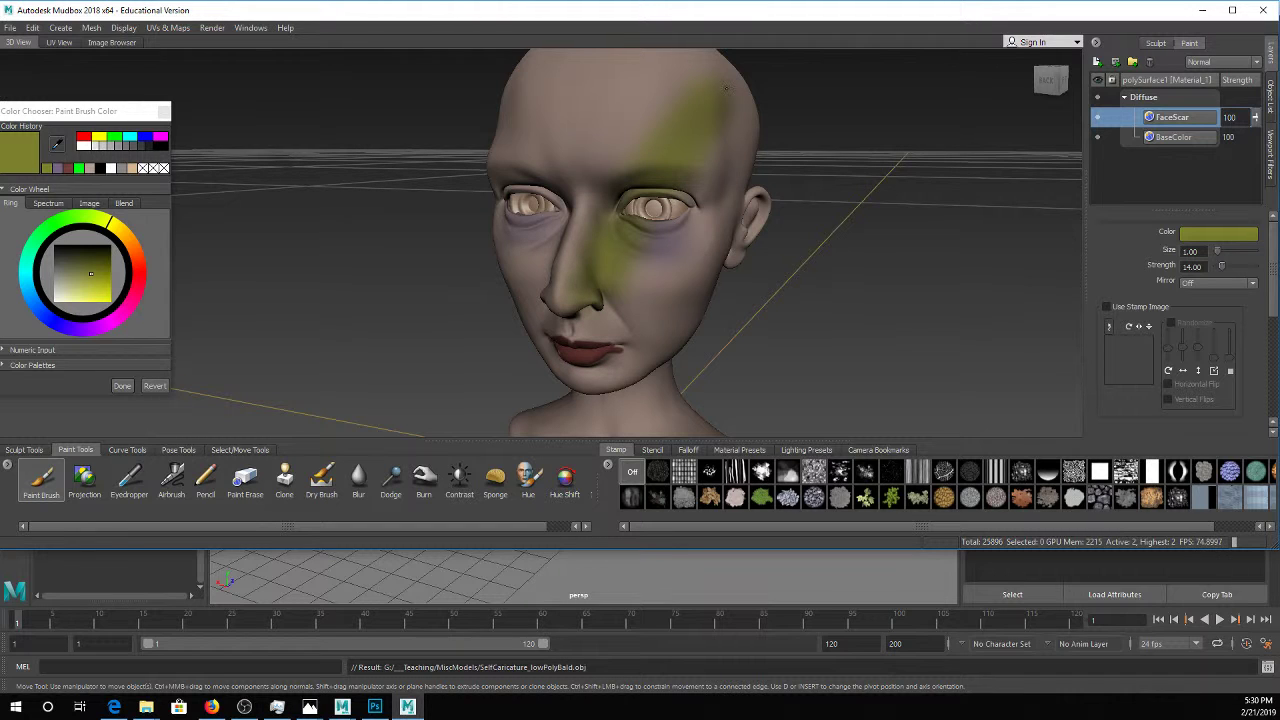
# Move the BaseColor layer above FaceScar and return it below to compare the stacking order
pyautogui.click(1172, 139)
pyautogui.moveTo(1164, 135); pyautogui.dragTo(1155, 118)
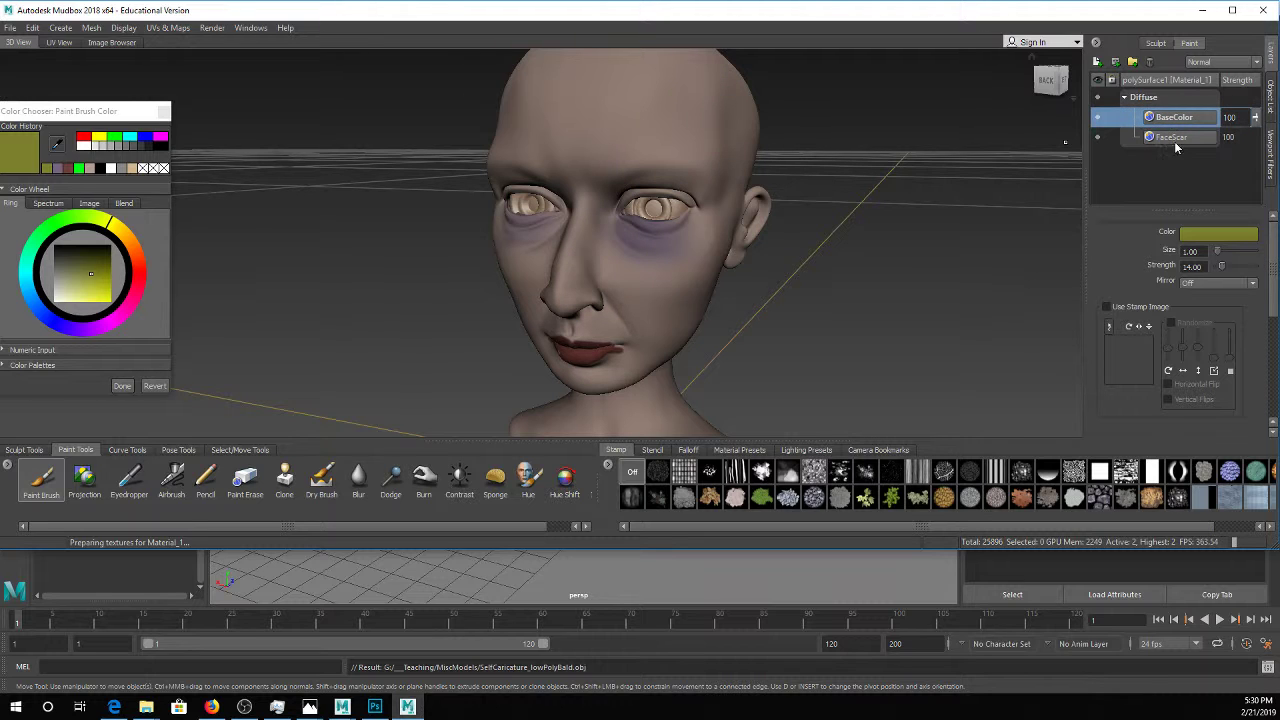
pyautogui.moveTo(1173, 128); pyautogui.dragTo(1154, 150)
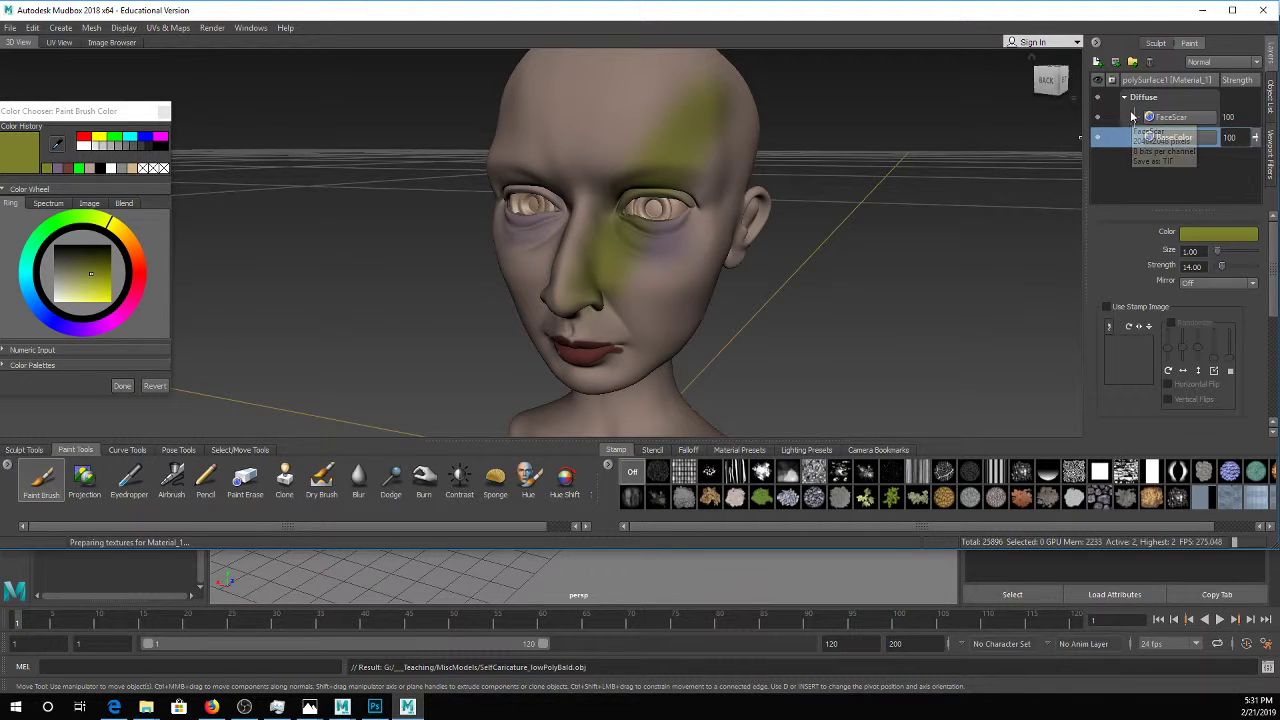
# Toggle the FaceScar layer's visibility off and on repeatedly to compare the face with and without the scar
pyautogui.click(1098, 121)
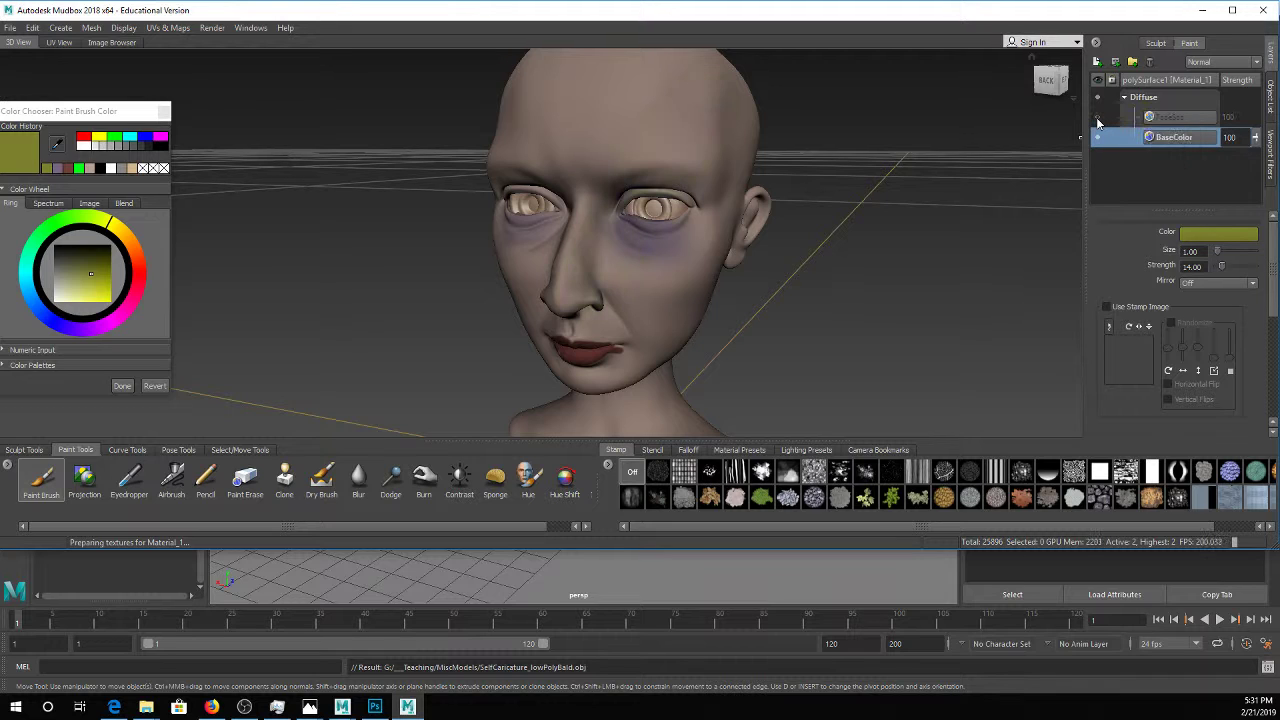
pyautogui.click(1098, 121)
pyautogui.click(1098, 121)
pyautogui.click(1098, 121)
pyautogui.click(1098, 121)
pyautogui.click(1098, 121)
pyautogui.click(1098, 121)
pyautogui.click(1098, 121)
pyautogui.click(1098, 121)
pyautogui.click(1098, 121)
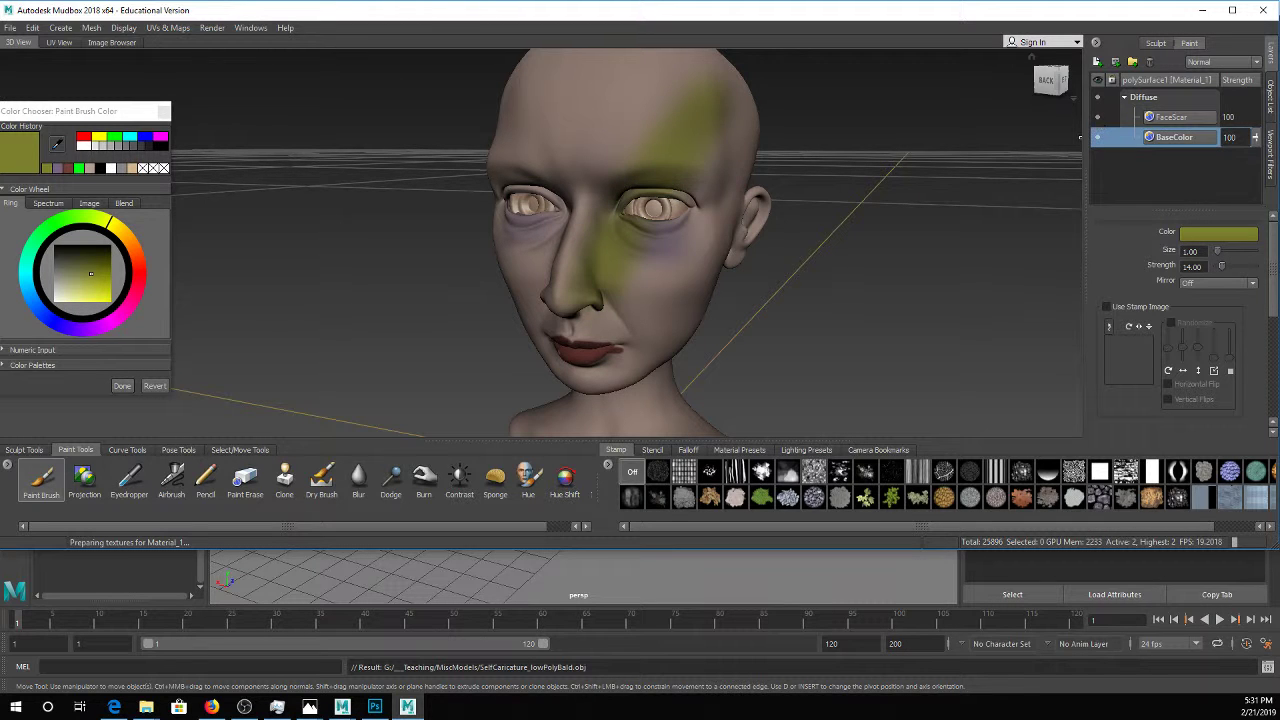
# Create another Diffuse paint layer named Experimet above BaseColor
pyautogui.keyDown('alt'); pyautogui.moveTo(680, 255); pyautogui.dragTo(710, 273); pyautogui.keyUp('alt')
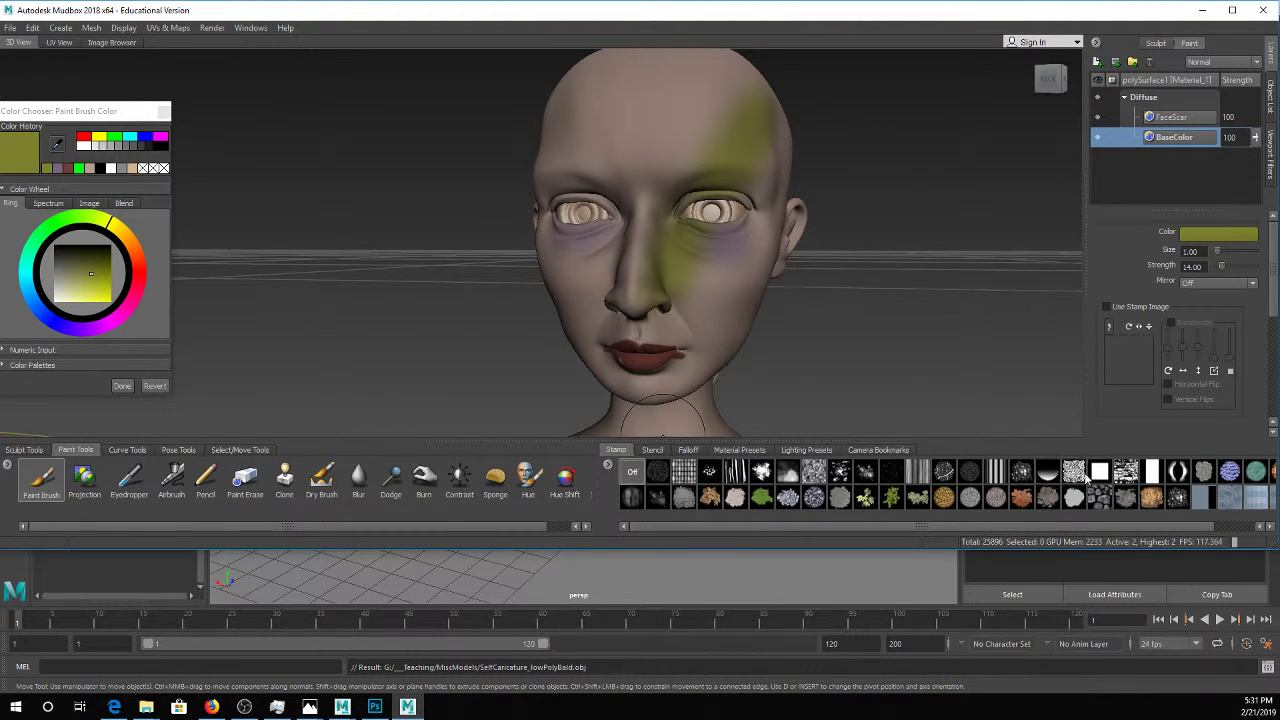
pyautogui.rightClick(1166, 166)
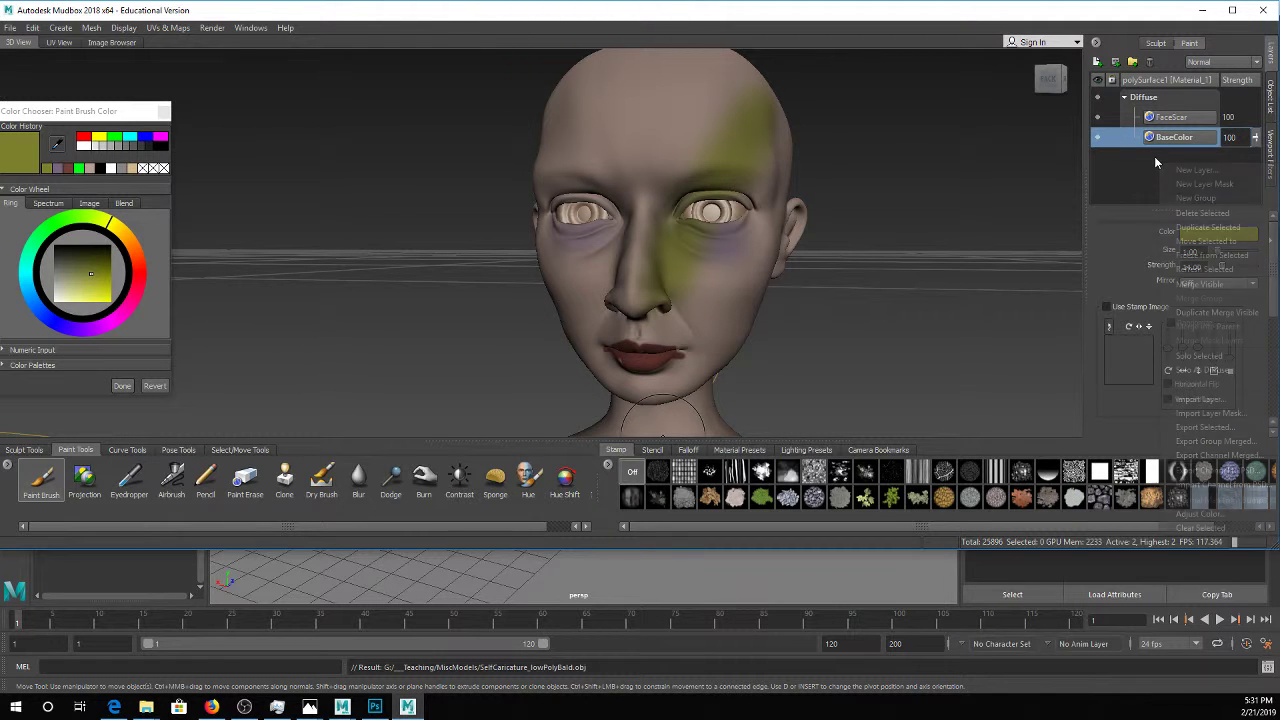
pyautogui.click(1190, 171)
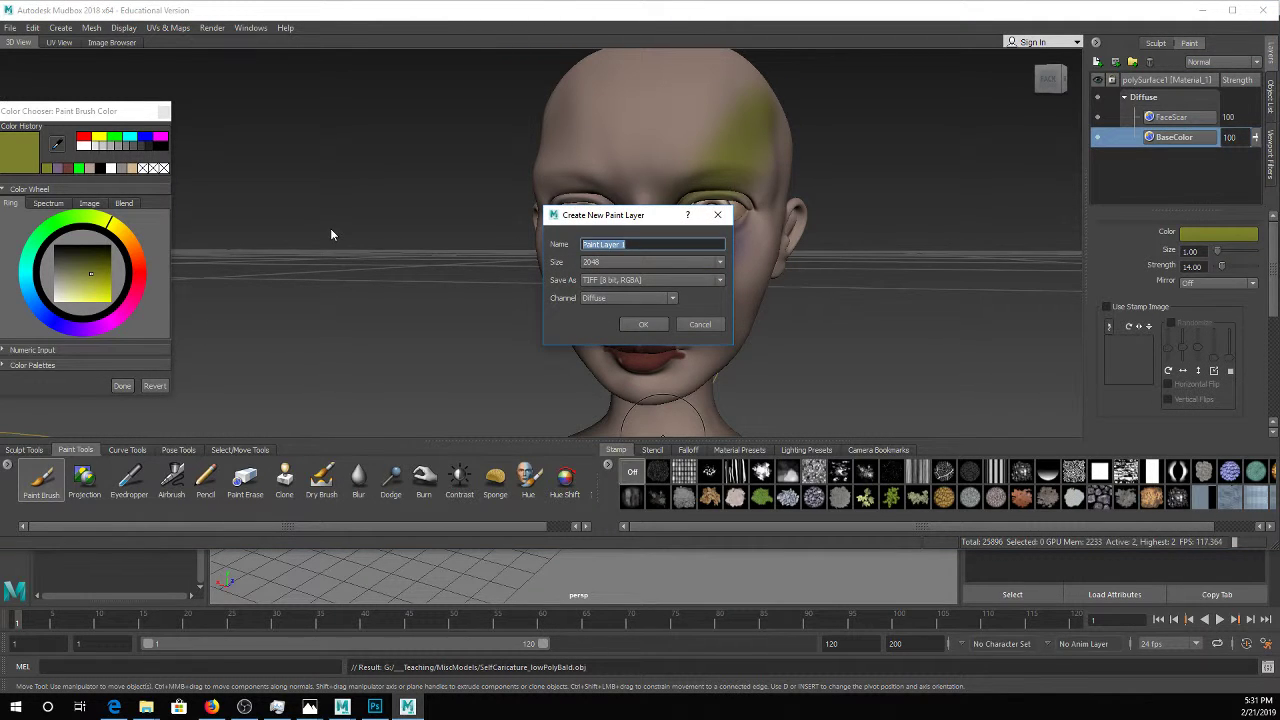
pyautogui.write('Experimet')
pyautogui.press('Return')
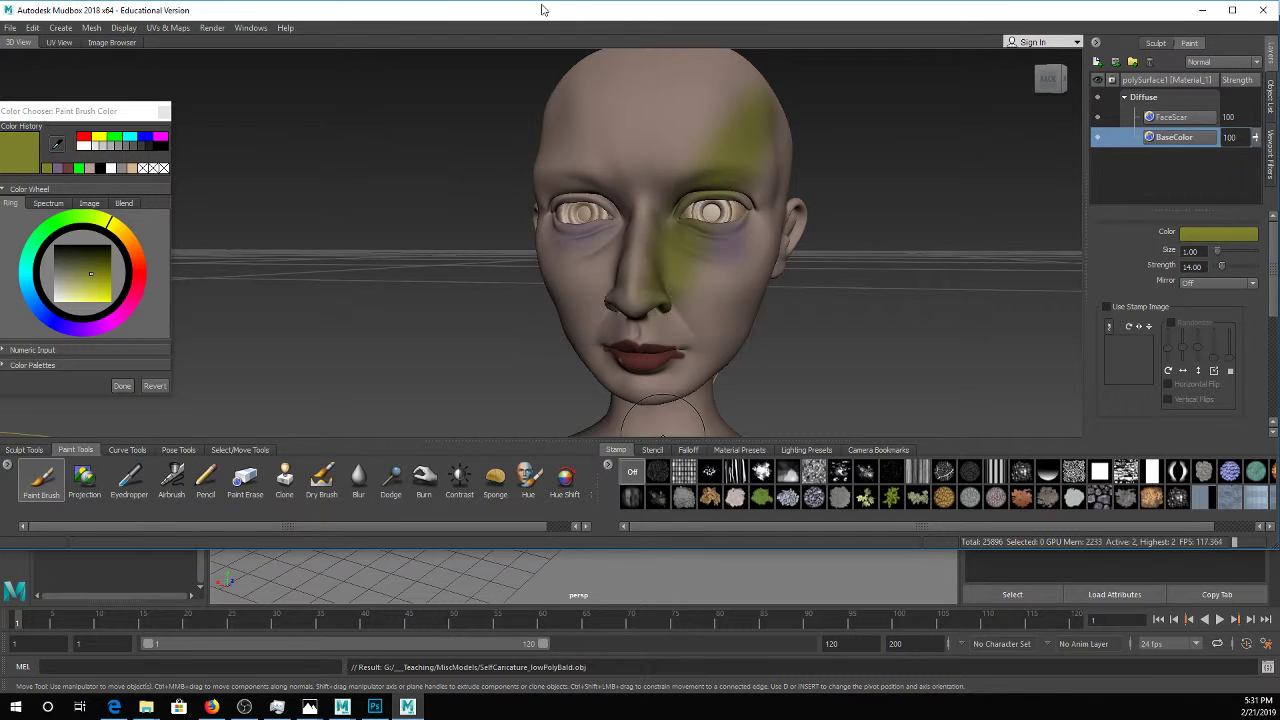
# Paint the face with the white pebble-spot stamp at brush size 5.00 and strength 100 on the Experimet layer
pyautogui.click(1070, 476)
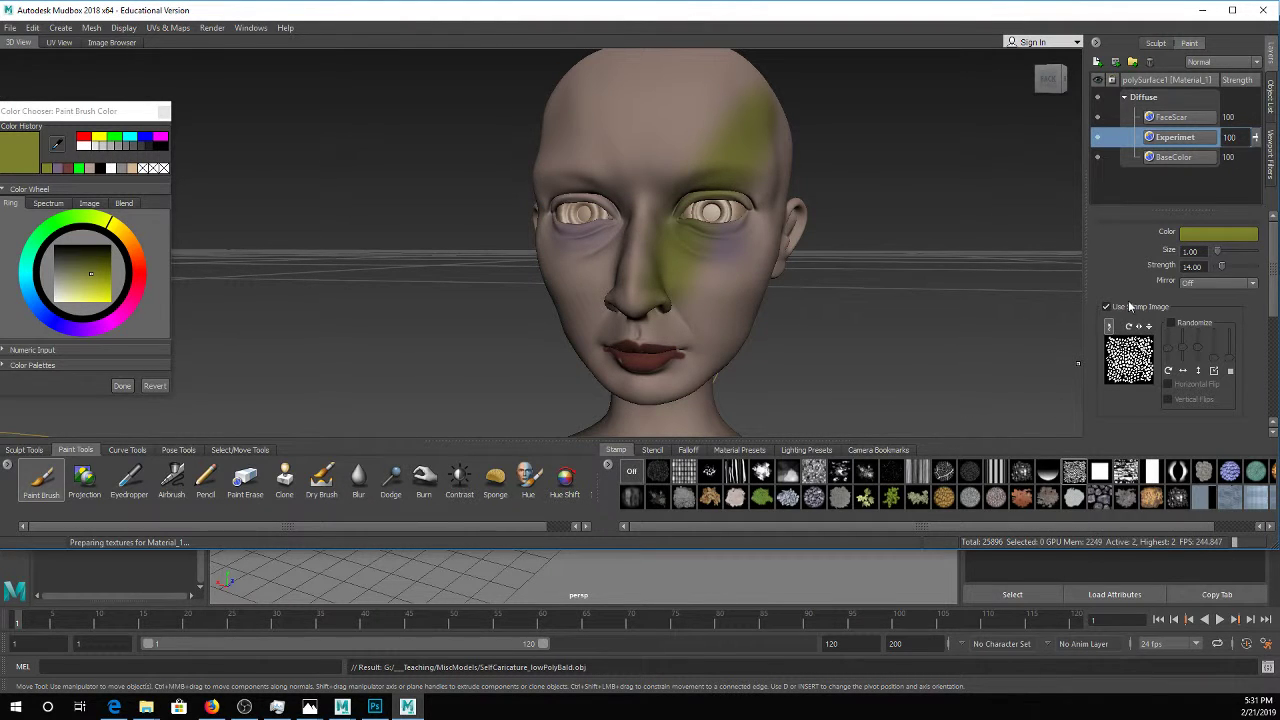
pyautogui.write('5.00')
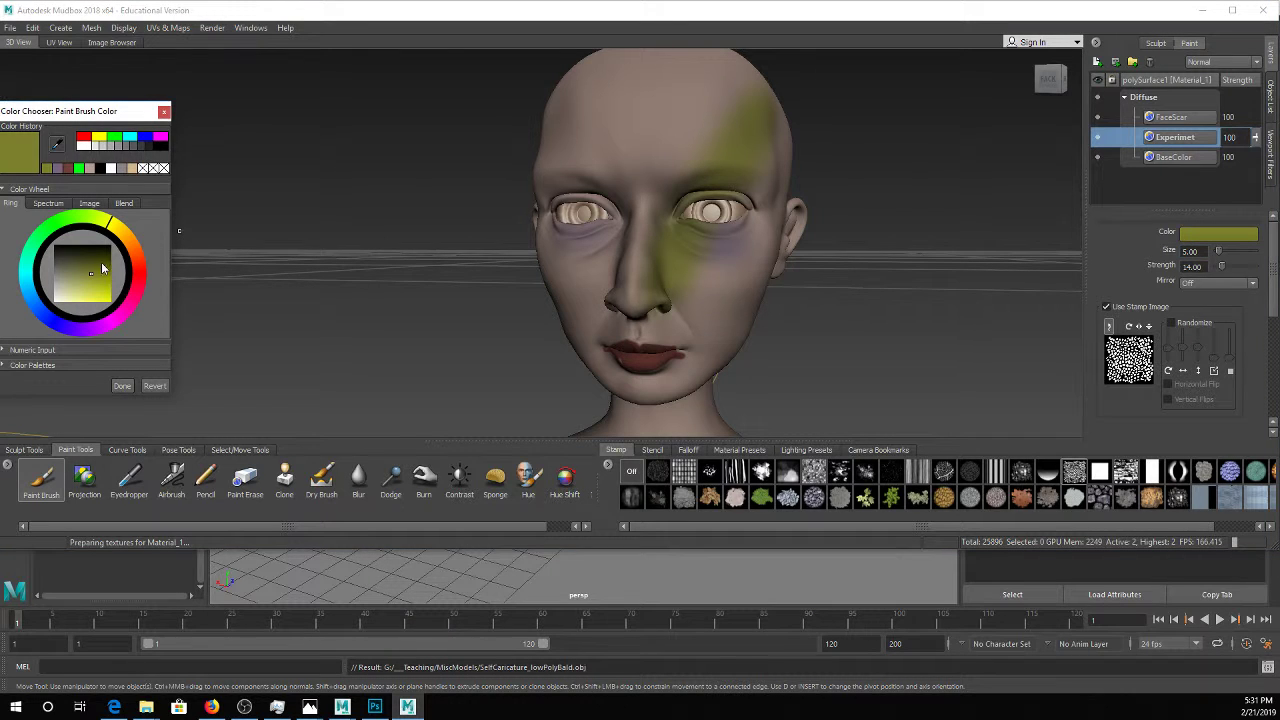
pyautogui.moveTo(89, 280); pyautogui.dragTo(55, 300)
pyautogui.click(121, 384)
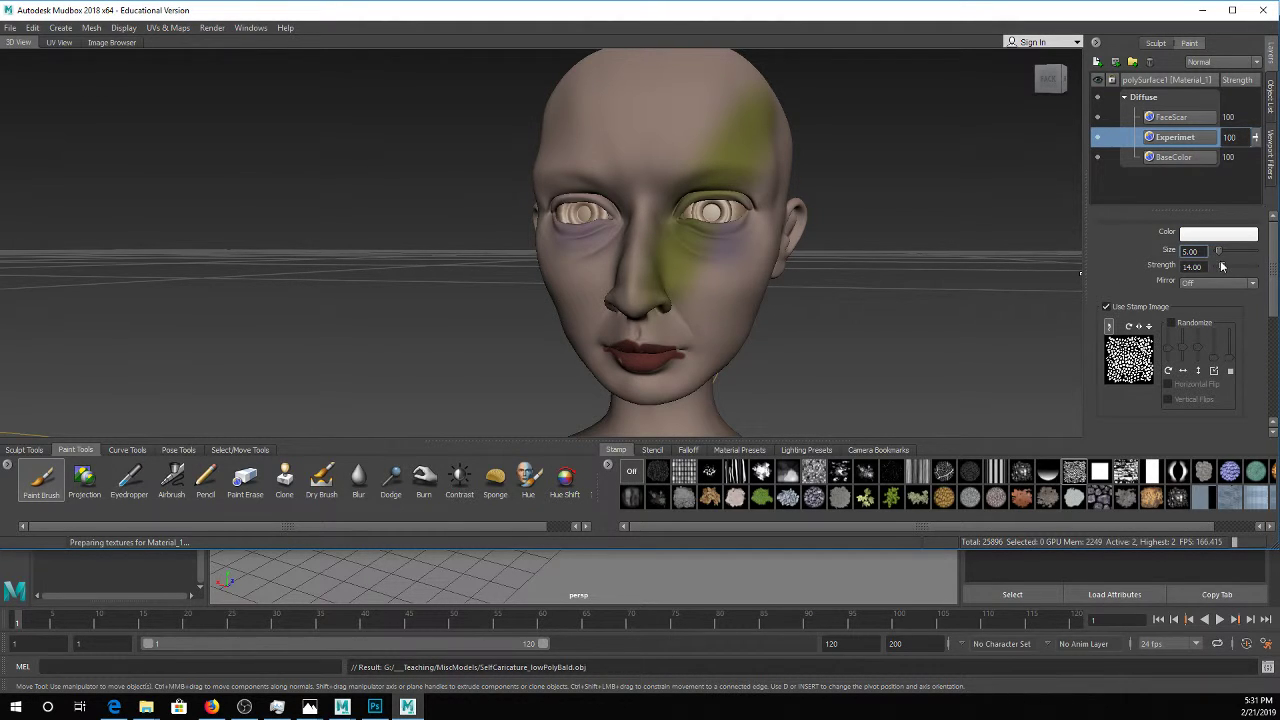
pyautogui.moveTo(1219, 268); pyautogui.dragTo(1256, 268)
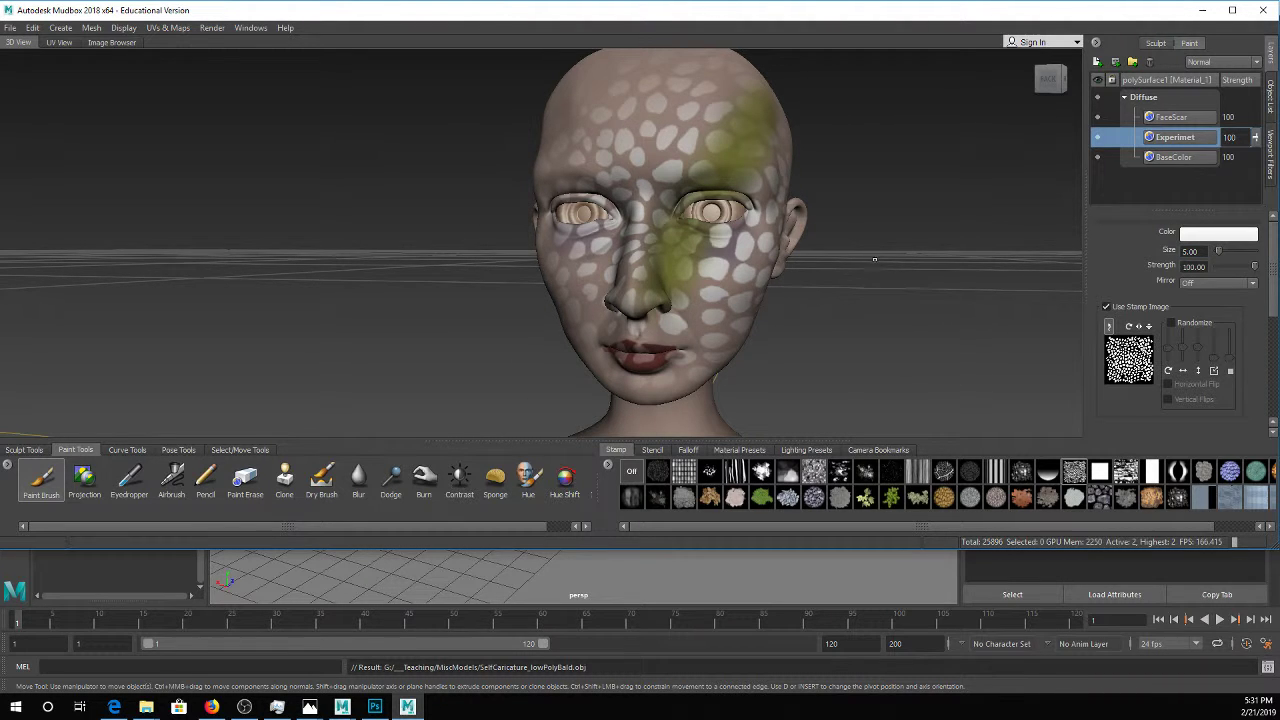
# Switch to the mottled noise stamp, set the brush size to 2.00, and paint white blotches over the side of the head
pyautogui.keyDown('alt'); pyautogui.moveTo(874, 259); pyautogui.dragTo(862, 268); pyautogui.keyUp('alt')
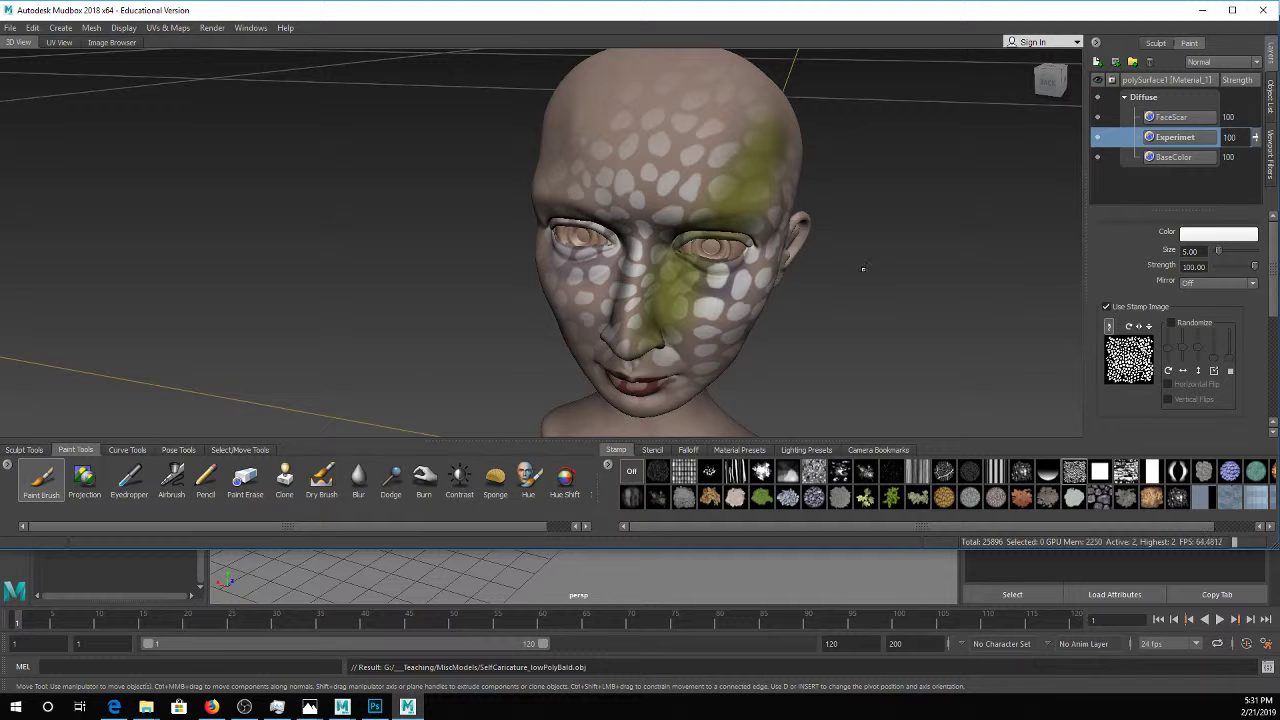
pyautogui.click(813, 472)
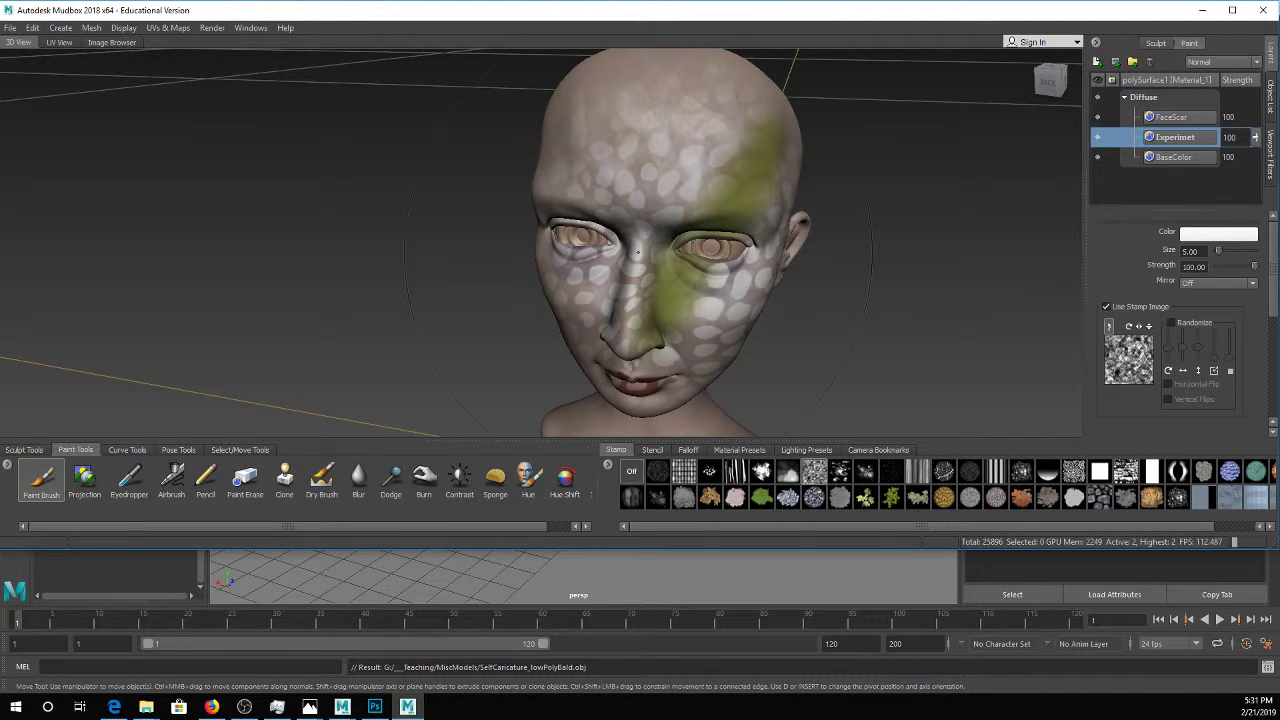
pyautogui.keyDown('alt'); pyautogui.moveTo(637, 252); pyautogui.dragTo(662, 338); pyautogui.keyUp('alt')
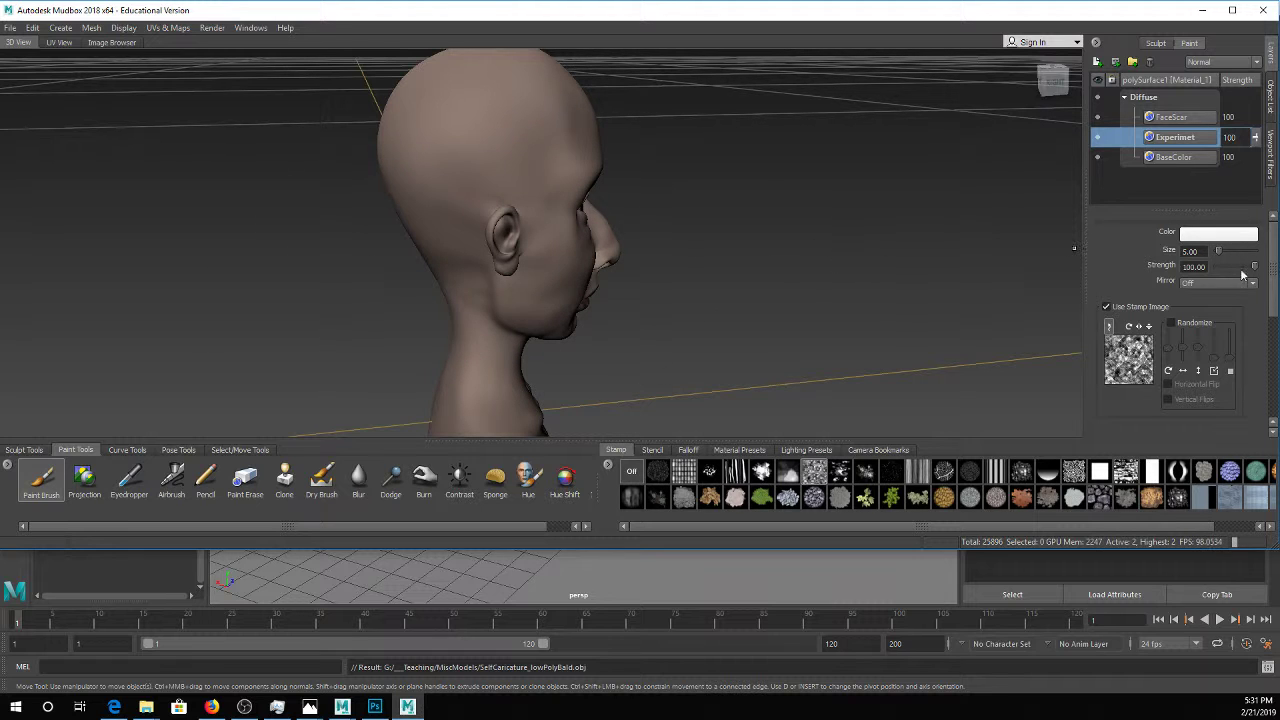
pyautogui.doubleClick(1190, 251)
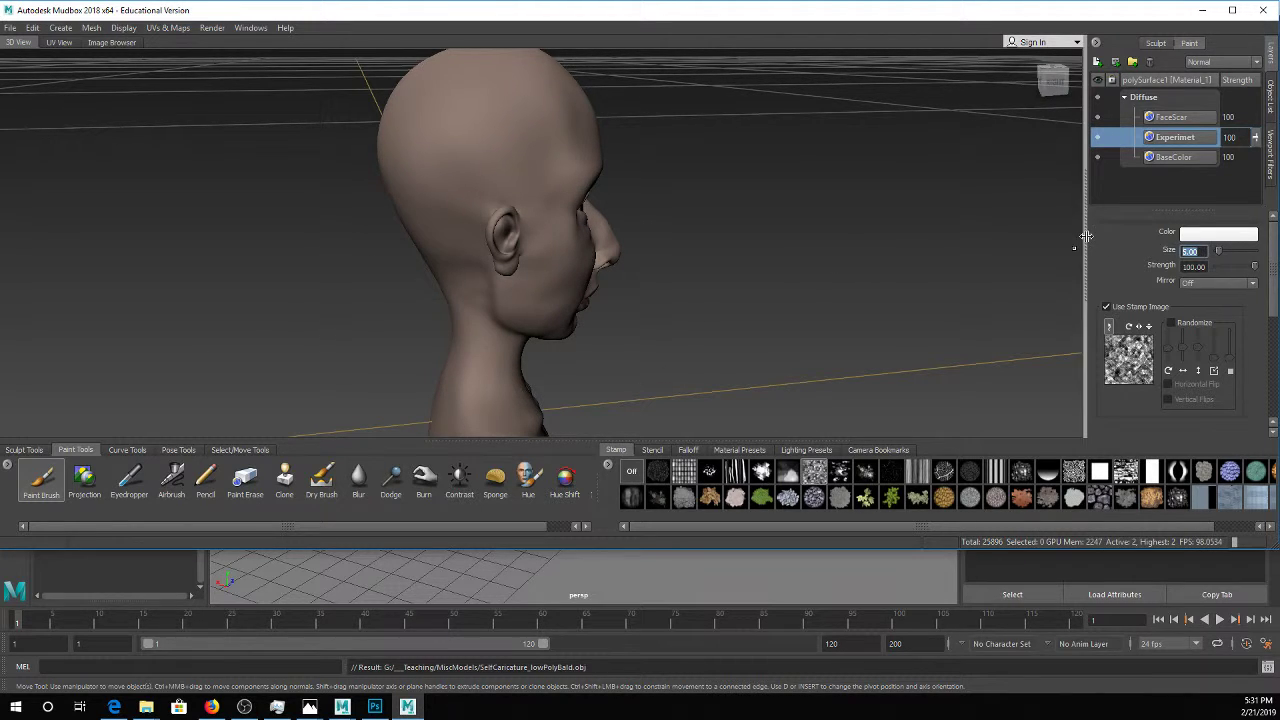
pyautogui.write('2')
pyautogui.press('Return')
pyautogui.moveTo(476, 160)
pyautogui.mouseDown()
pyautogui.moveTo(510, 140)
pyautogui.moveTo(530, 190)
pyautogui.moveTo(556, 204)
pyautogui.moveTo(450, 110)
pyautogui.moveTo(520, 120)
pyautogui.moveTo(443, 103)
pyautogui.moveTo(470, 140)
pyautogui.moveTo(530, 120)
pyautogui.moveTo(520, 170)
pyautogui.moveTo(500, 163)
pyautogui.moveTo(575, 320)
pyautogui.moveTo(600, 250)
pyautogui.moveTo(597, 214)
pyautogui.moveTo(700, 240)
pyautogui.moveTo(548, 336)
pyautogui.moveTo(498, 331)
pyautogui.mouseUp()
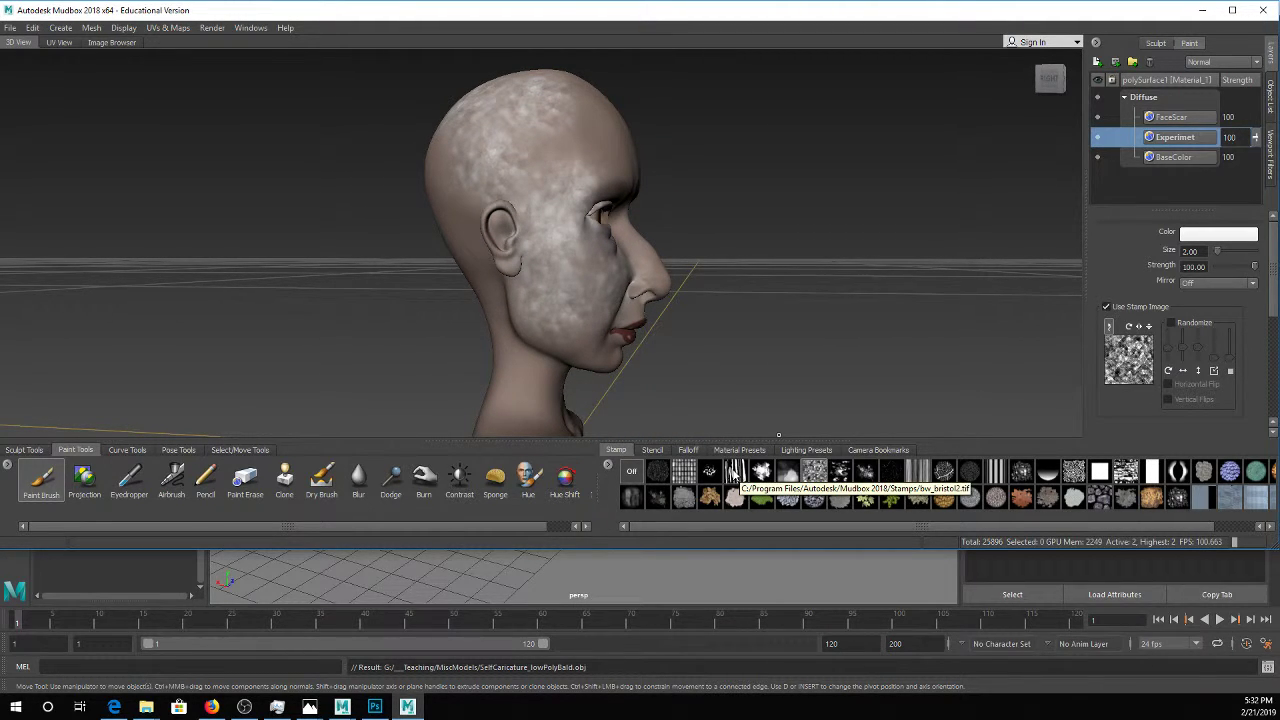
# Choose the bw_bristol2 stamp and paint white streaks across the scalp, forehead and face
pyautogui.click(735, 470)
pyautogui.keyDown('alt'); pyautogui.moveTo(640, 300); pyautogui.dragTo(594, 406); pyautogui.keyUp('alt')
pyautogui.moveTo(580, 141)
pyautogui.mouseDown()
pyautogui.moveTo(655, 125)
pyautogui.moveTo(648, 285)
pyautogui.moveTo(595, 400)
pyautogui.moveTo(588, 322)
pyautogui.mouseUp()
pyautogui.moveTo(595, 406)
pyautogui.keyDown('alt'); pyautogui.mouseDown()
pyautogui.moveTo(470, 385)
pyautogui.moveTo(420, 190)
pyautogui.moveTo(538, 72)
pyautogui.moveTo(500, 80)
pyautogui.moveTo(650, 95)
pyautogui.moveTo(472, 189)
pyautogui.mouseUp(); pyautogui.keyUp('alt')
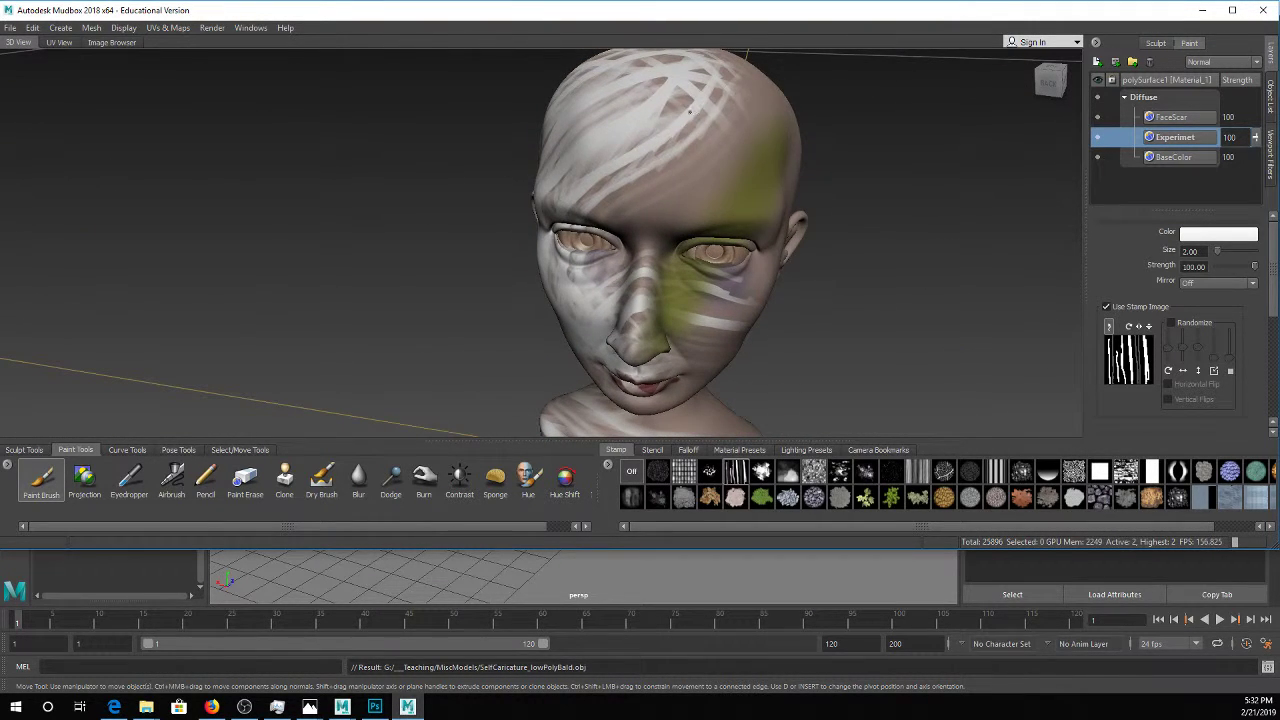
pyautogui.moveTo(689, 113)
pyautogui.mouseDown()
pyautogui.moveTo(740, 300)
pyautogui.moveTo(700, 360)
pyautogui.moveTo(630, 340)
pyautogui.mouseUp()
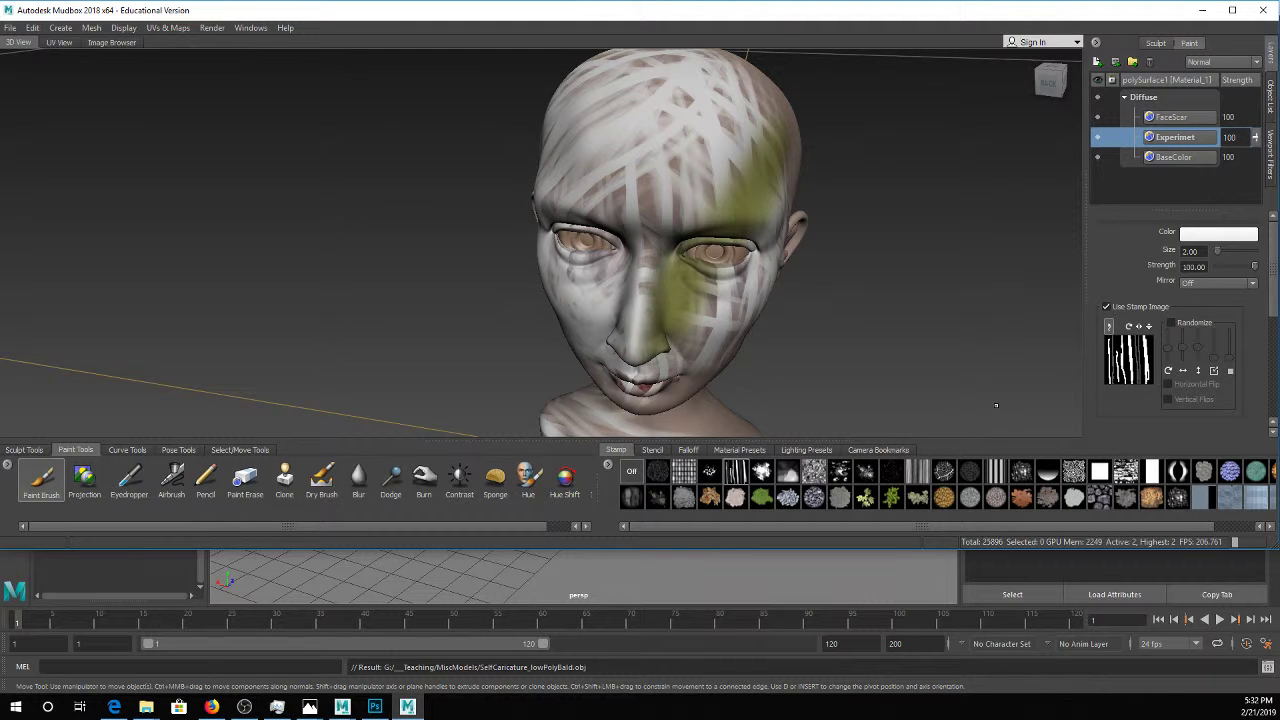
# Undo the last four paint strokes on the head and hide the Experimet layer
pyautogui.hotkey('ctrl', 'z')
pyautogui.hotkey('ctrl', 'z')
pyautogui.hotkey('ctrl', 'z')
pyautogui.hotkey('ctrl', 'z')
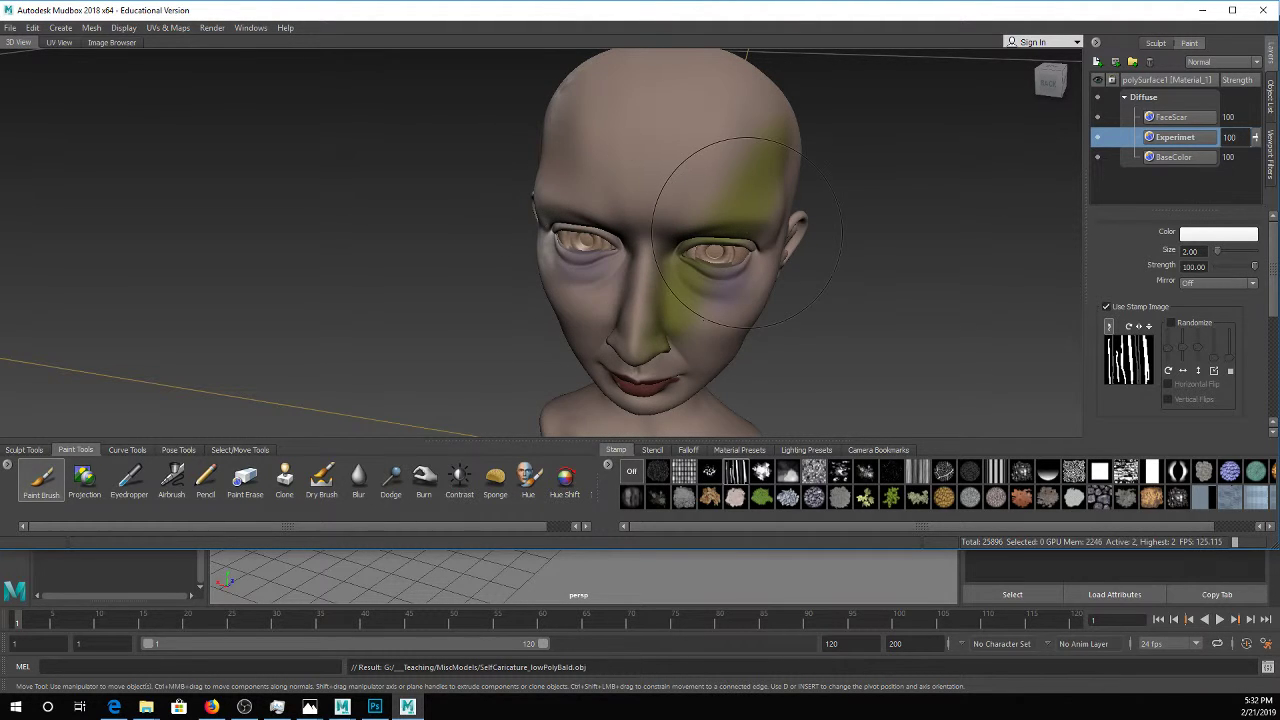
pyautogui.keyDown('alt'); pyautogui.moveTo(745, 232); pyautogui.dragTo(714, 269); pyautogui.keyUp('alt')
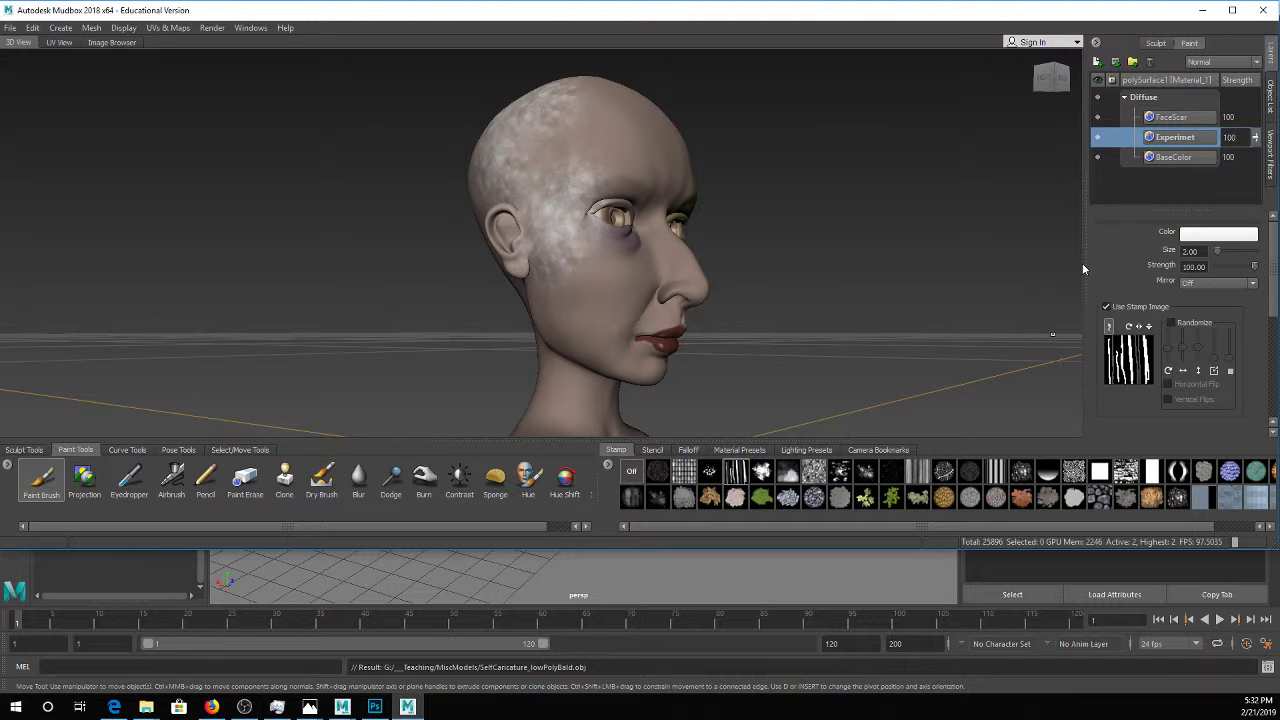
pyautogui.click(1098, 137)
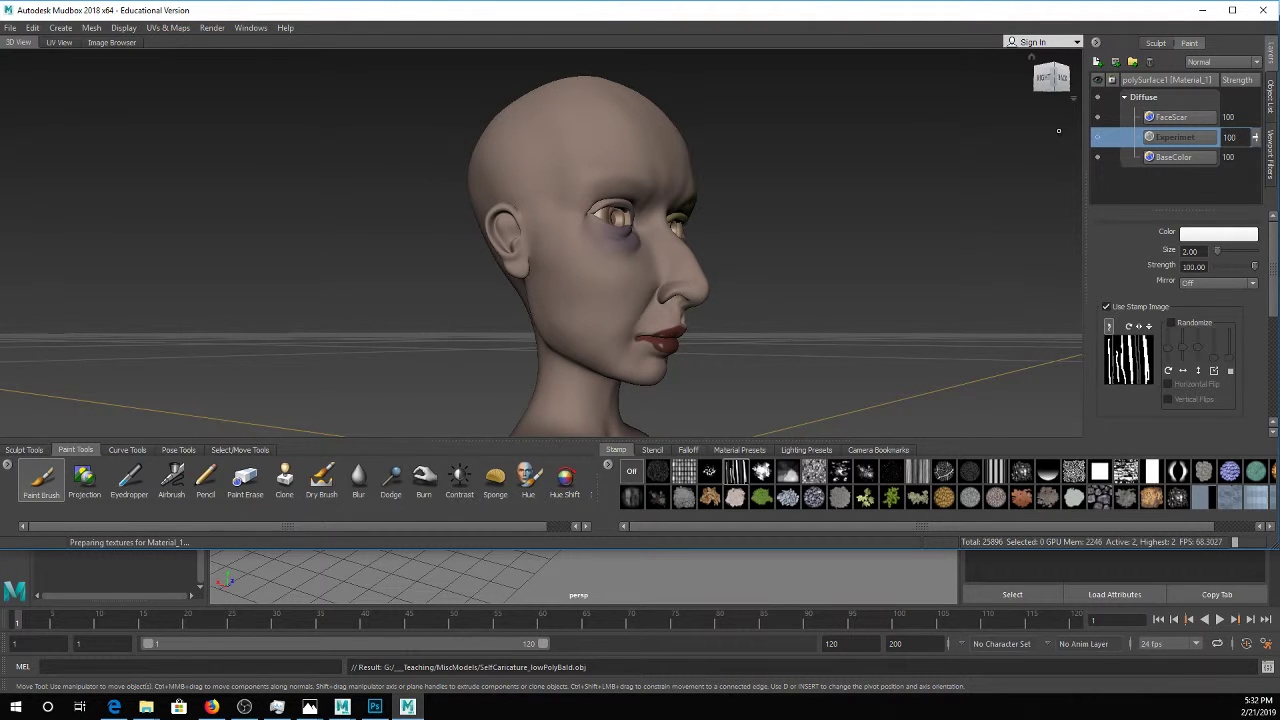
pyautogui.keyDown('alt'); pyautogui.moveTo(787, 228); pyautogui.dragTo(634, 232); pyautogui.keyUp('alt')
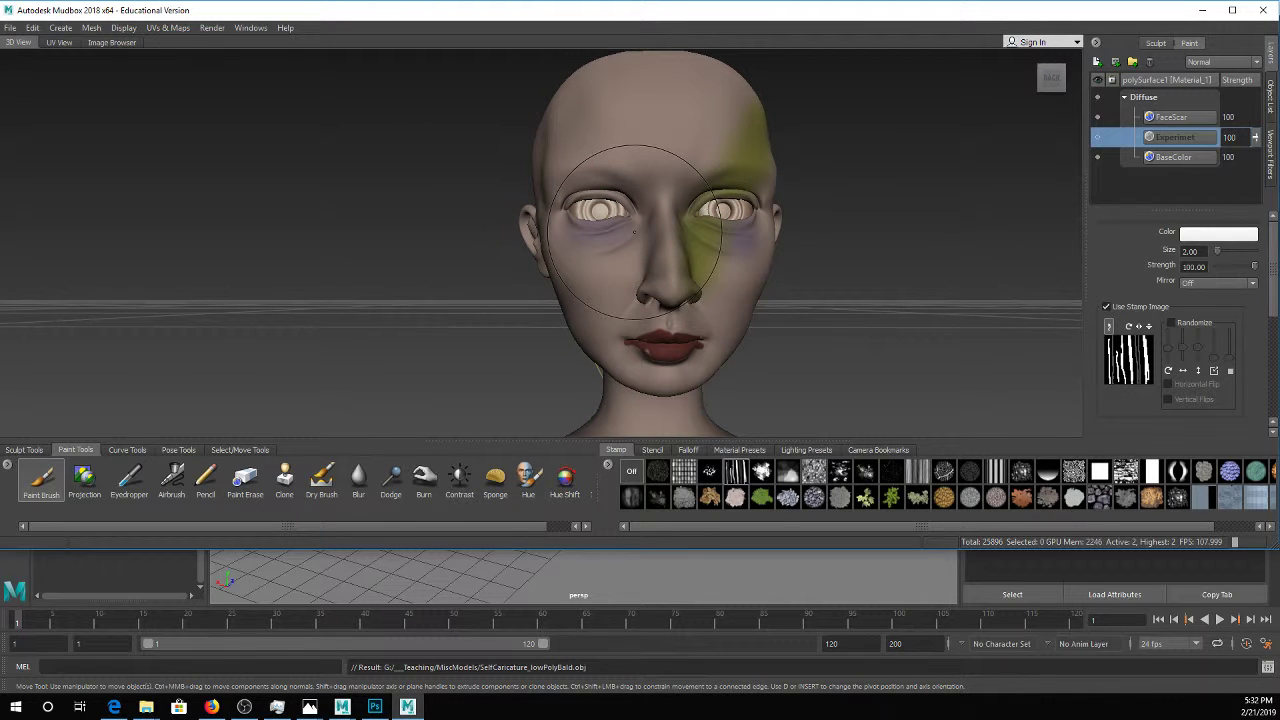
pyautogui.moveTo(634, 232)
pyautogui.keyDown('alt'); pyautogui.mouseDown()
pyautogui.moveTo(740, 240)
pyautogui.moveTo(661, 262)
pyautogui.mouseUp(); pyautogui.keyUp('alt')
pyautogui.keyDown('alt'); pyautogui.moveTo(661, 262); pyautogui.dragTo(615, 262, button='right'); pyautogui.keyUp('alt')
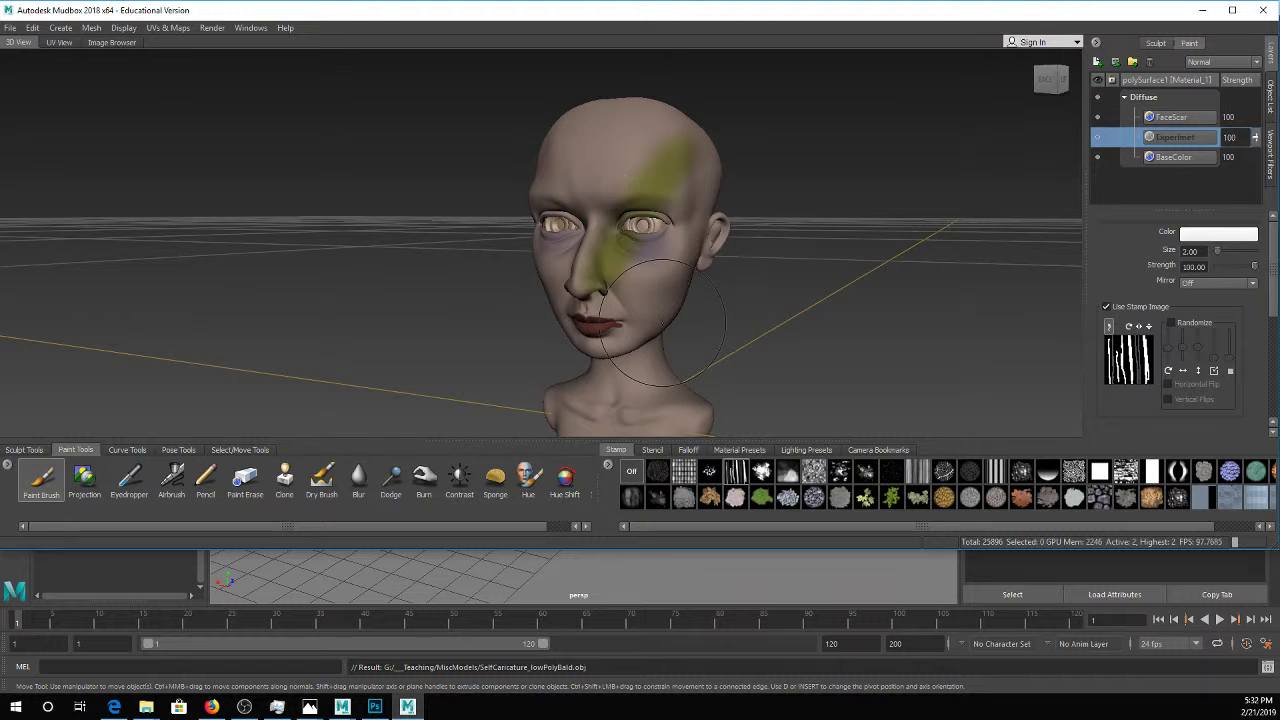
pyautogui.keyDown('alt'); pyautogui.moveTo(652, 350); pyautogui.dragTo(632, 305, button='middle'); pyautogui.keyUp('alt')
pyautogui.keyDown('alt'); pyautogui.moveTo(632, 305); pyautogui.dragTo(575, 285); pyautogui.keyUp('alt')
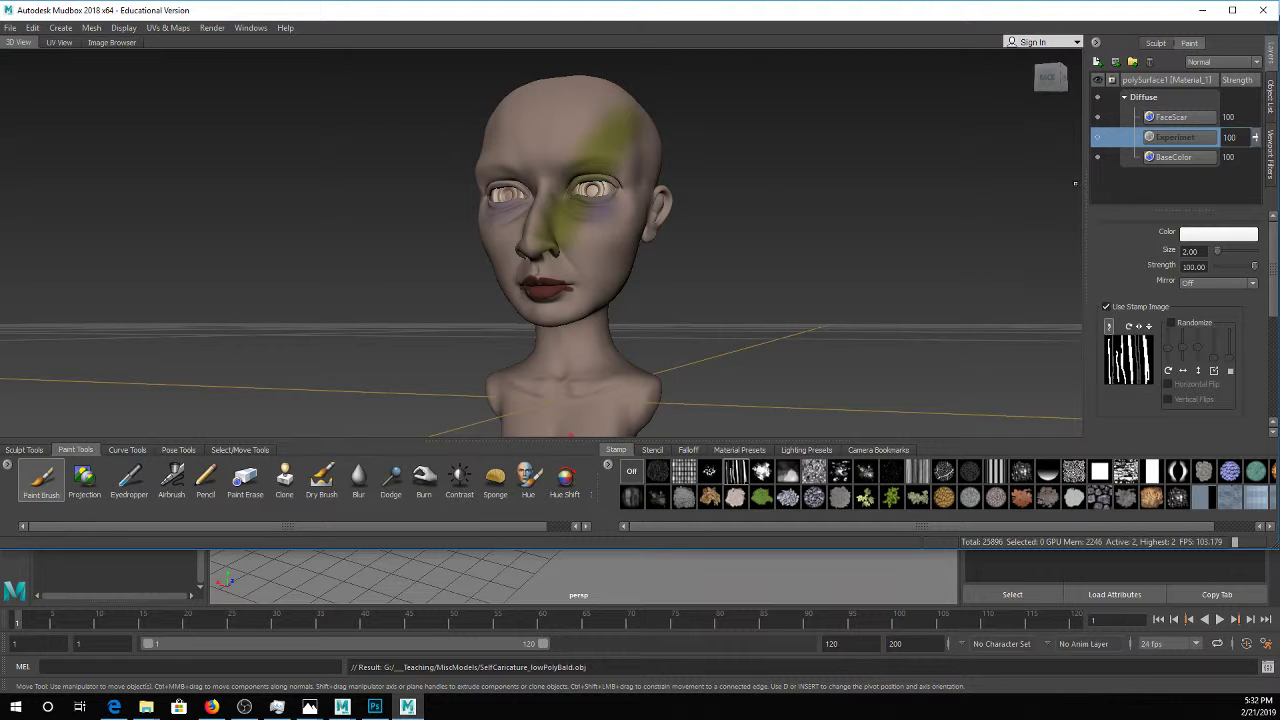
# Create a new paint layer named FaceGloss in the Specular channel
pyautogui.rightClick(1117, 184)
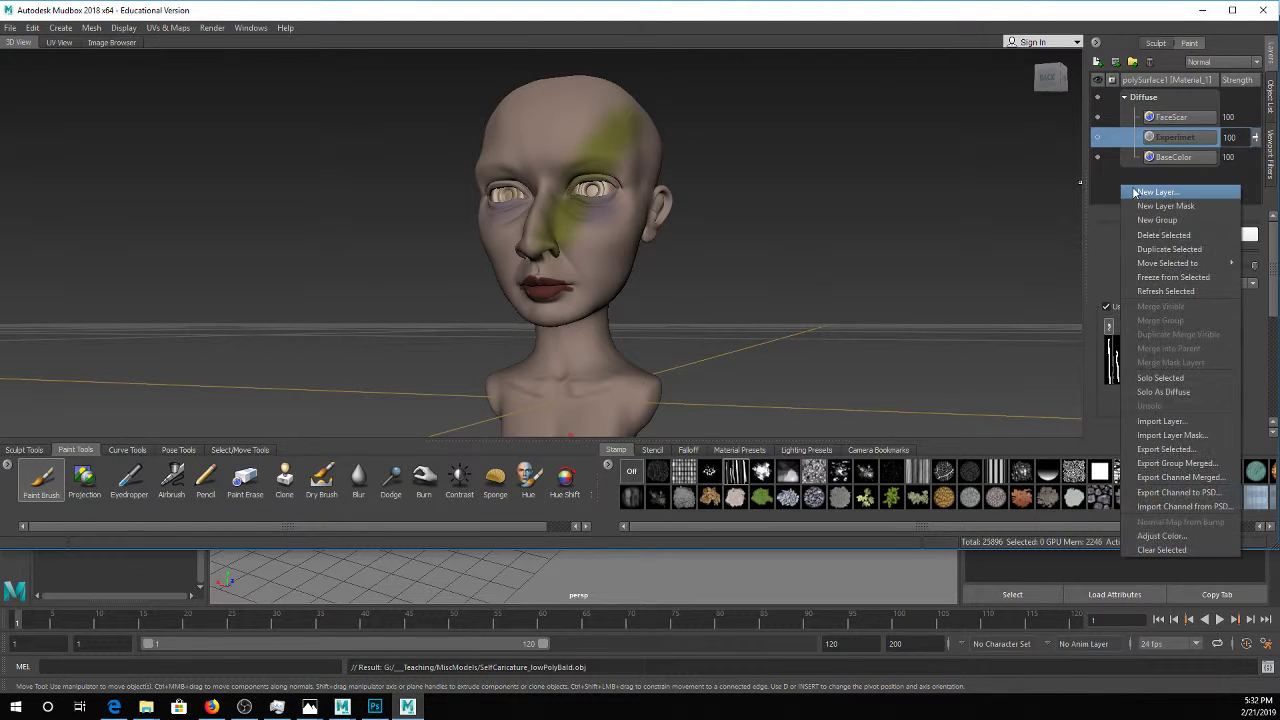
pyautogui.click(1150, 192)
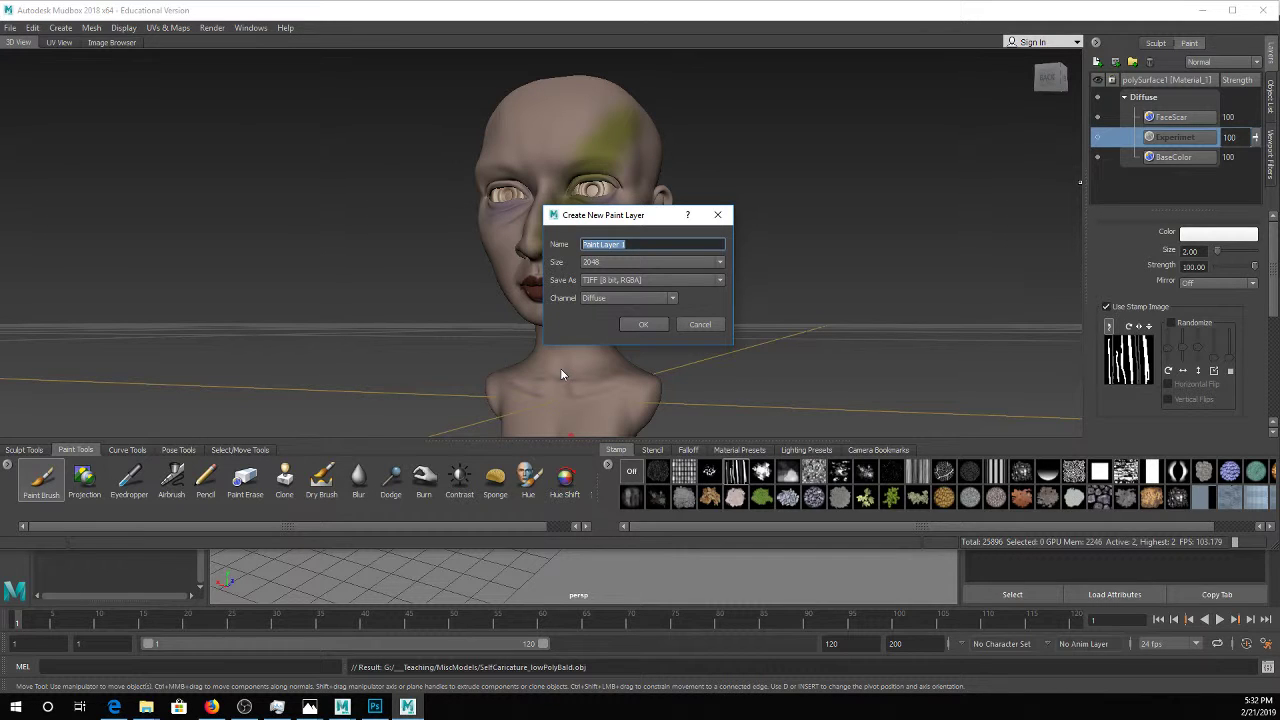
pyautogui.write('FaceGloss')
pyautogui.click(589, 298)
pyautogui.click(590, 300)
pyautogui.click(590, 299)
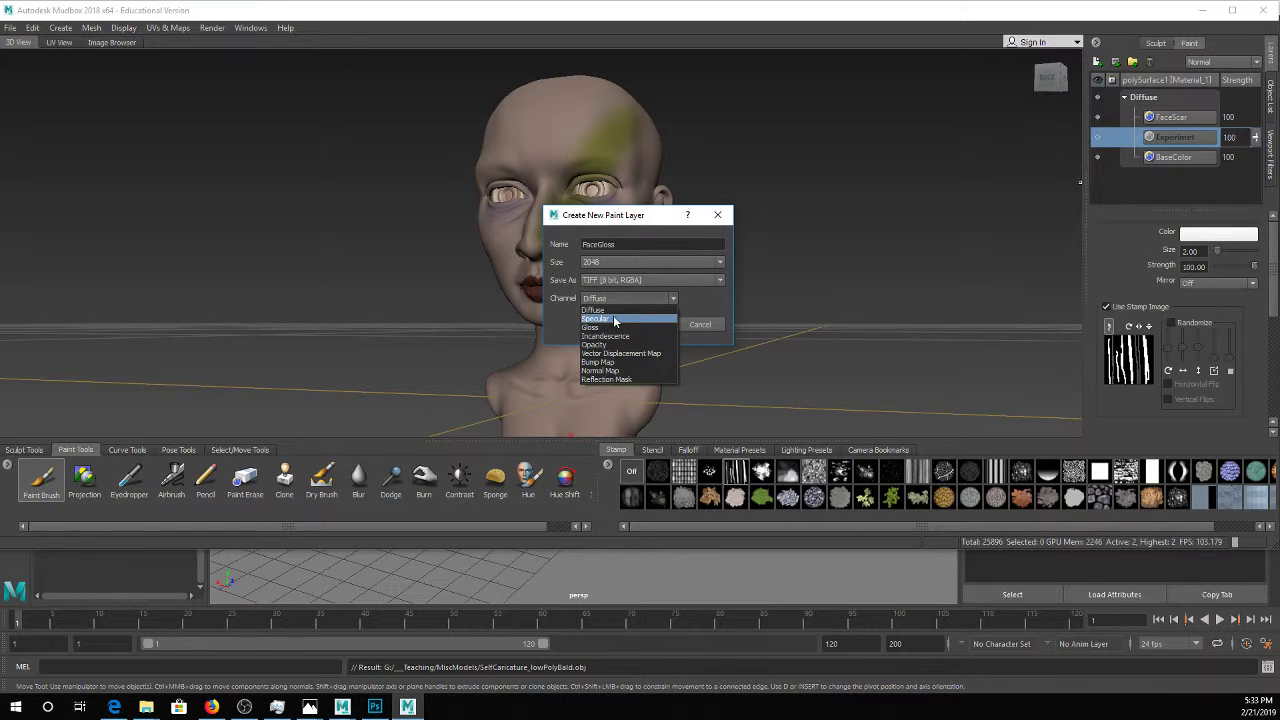
pyautogui.click(614, 320)
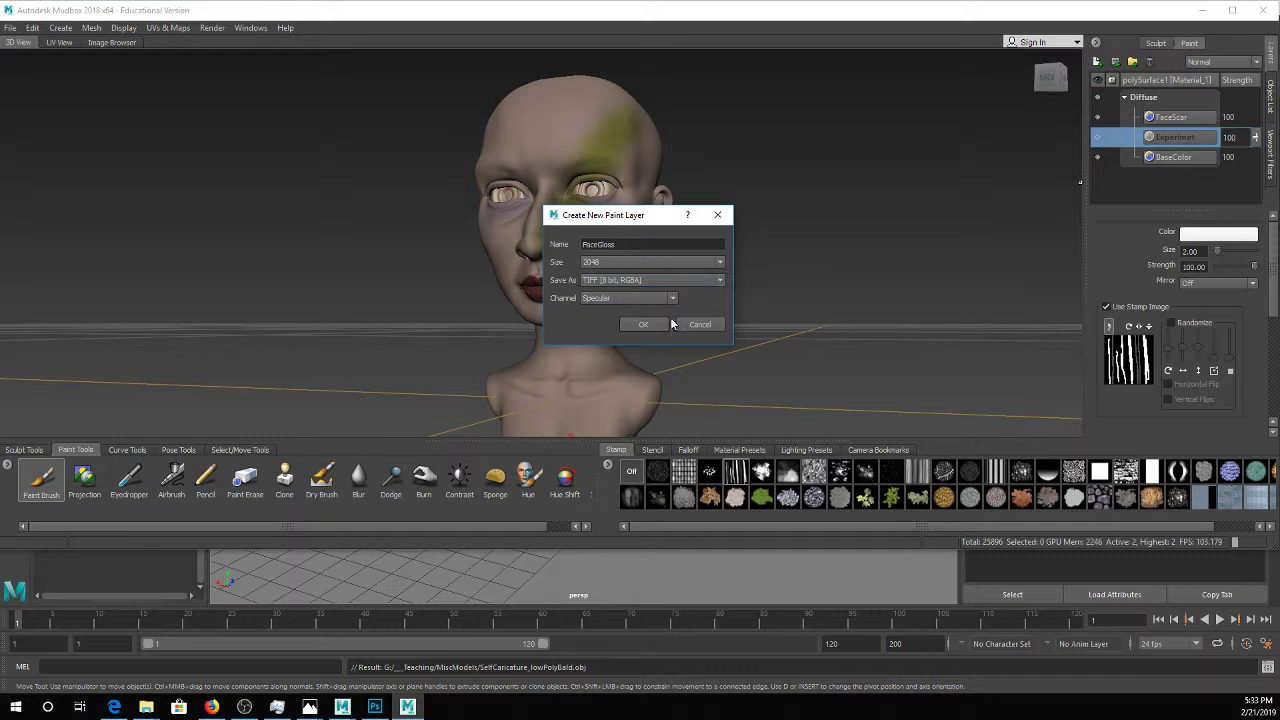
pyautogui.click(644, 324)
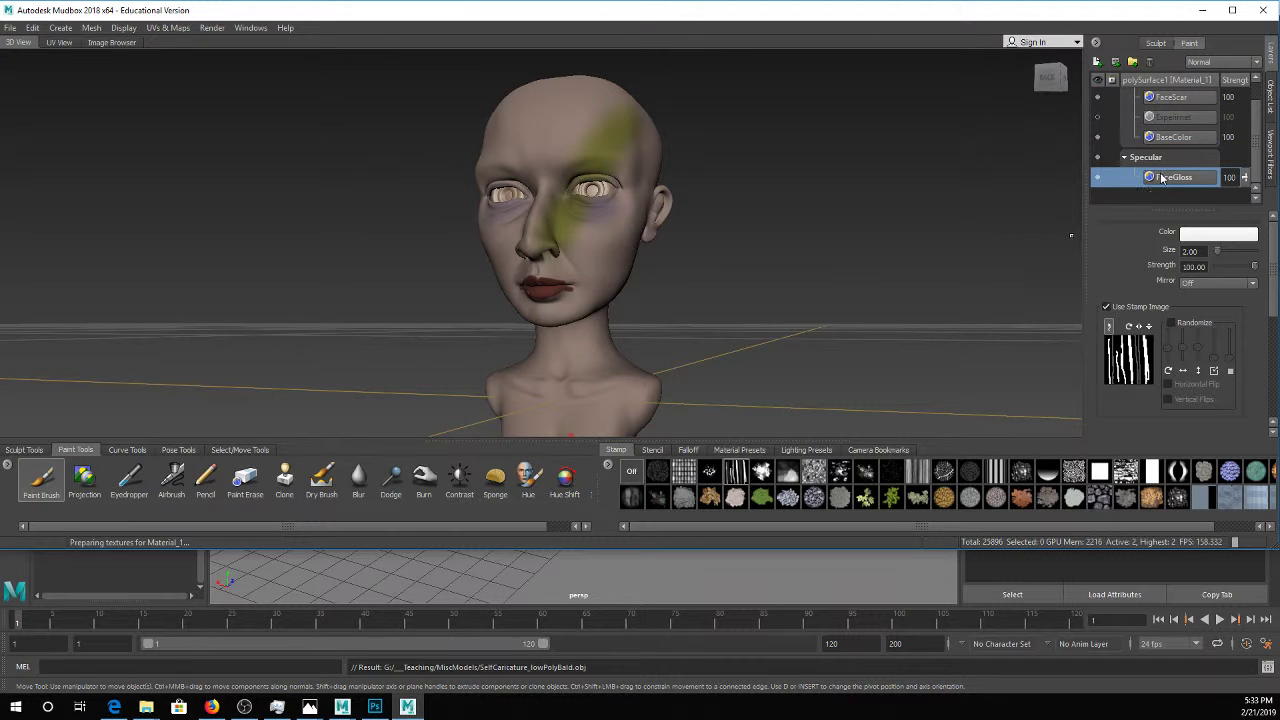
# Collapse the Diffuse layer group and choose the mottled noise stamp for the FaceGloss layer
pyautogui.scroll(1, 1160, 150)
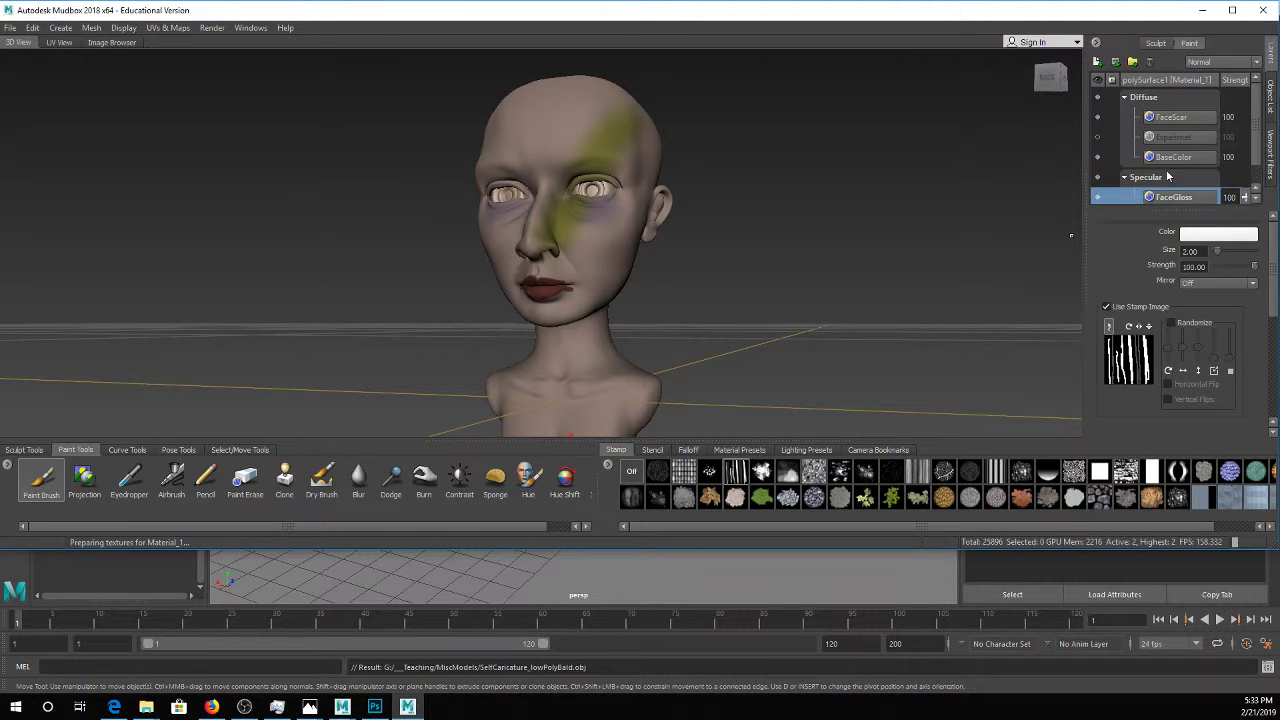
pyautogui.click(1125, 98)
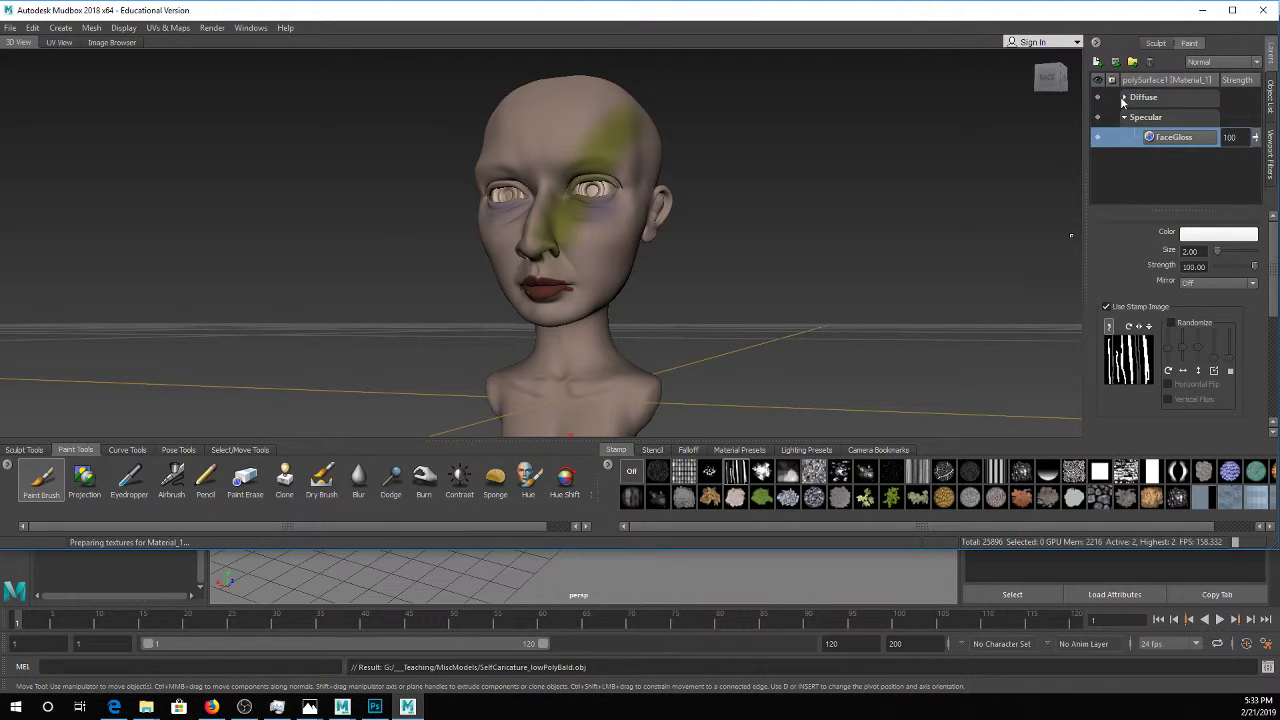
pyautogui.click(1124, 99)
pyautogui.click(1124, 99)
pyautogui.click(814, 471)
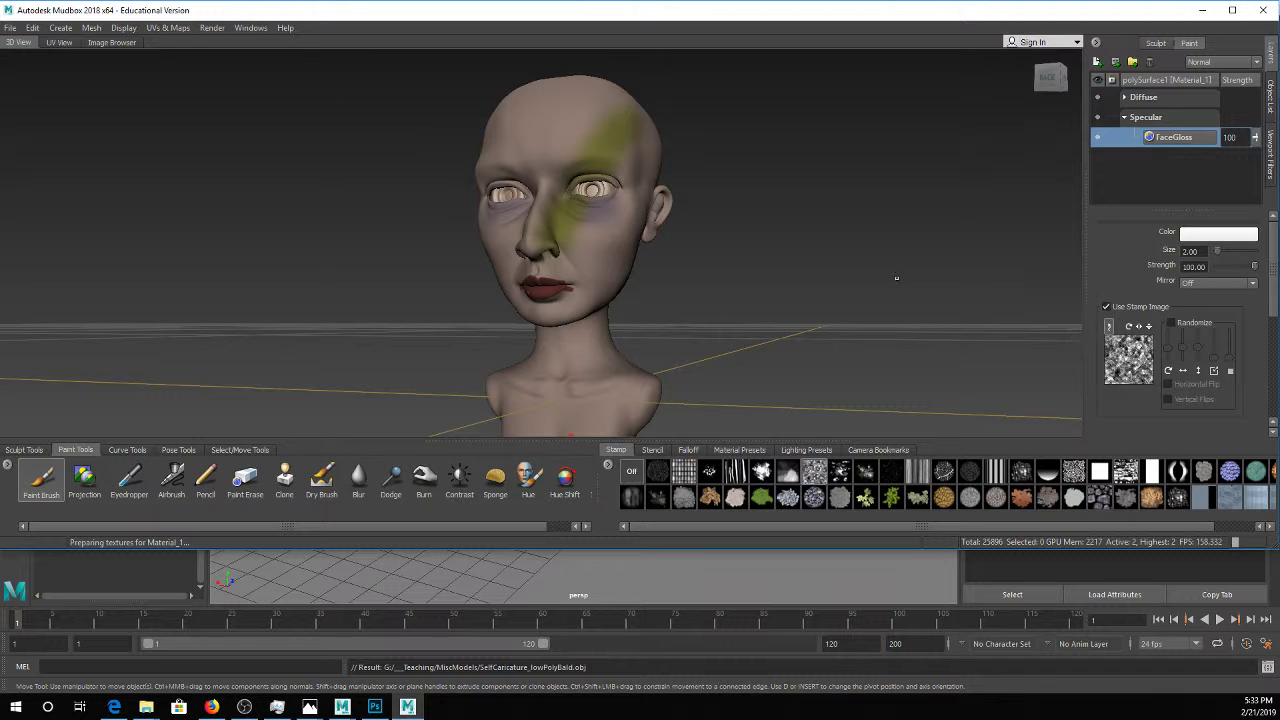
# Try painting white mottled specular shine on the cheeks below the eyes at brush size 2.00
pyautogui.moveTo(600, 218); pyautogui.dragTo(592, 266)
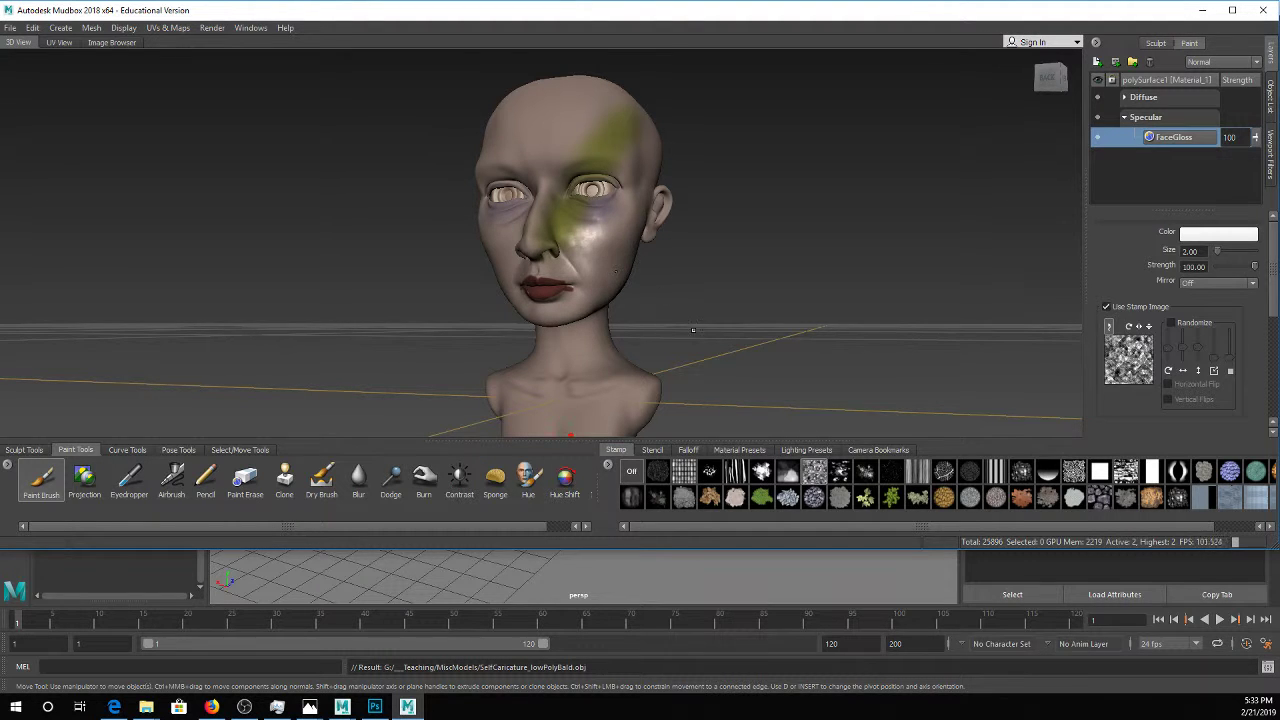
pyautogui.keyDown('alt'); pyautogui.moveTo(692, 330); pyautogui.dragTo(640, 330); pyautogui.keyUp('alt')
pyautogui.keyDown('alt'); pyautogui.moveTo(640, 330); pyautogui.dragTo(680, 360, button='right'); pyautogui.keyUp('alt')
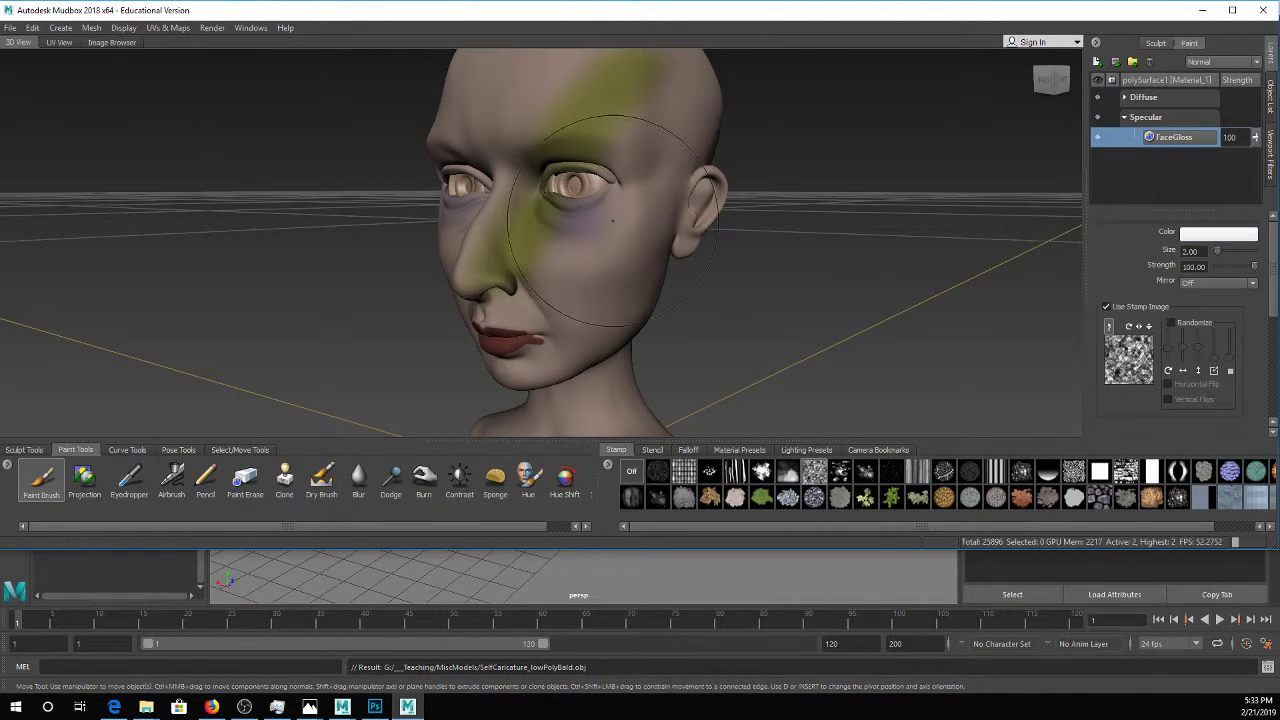
pyautogui.moveTo(612, 205); pyautogui.dragTo(585, 262)
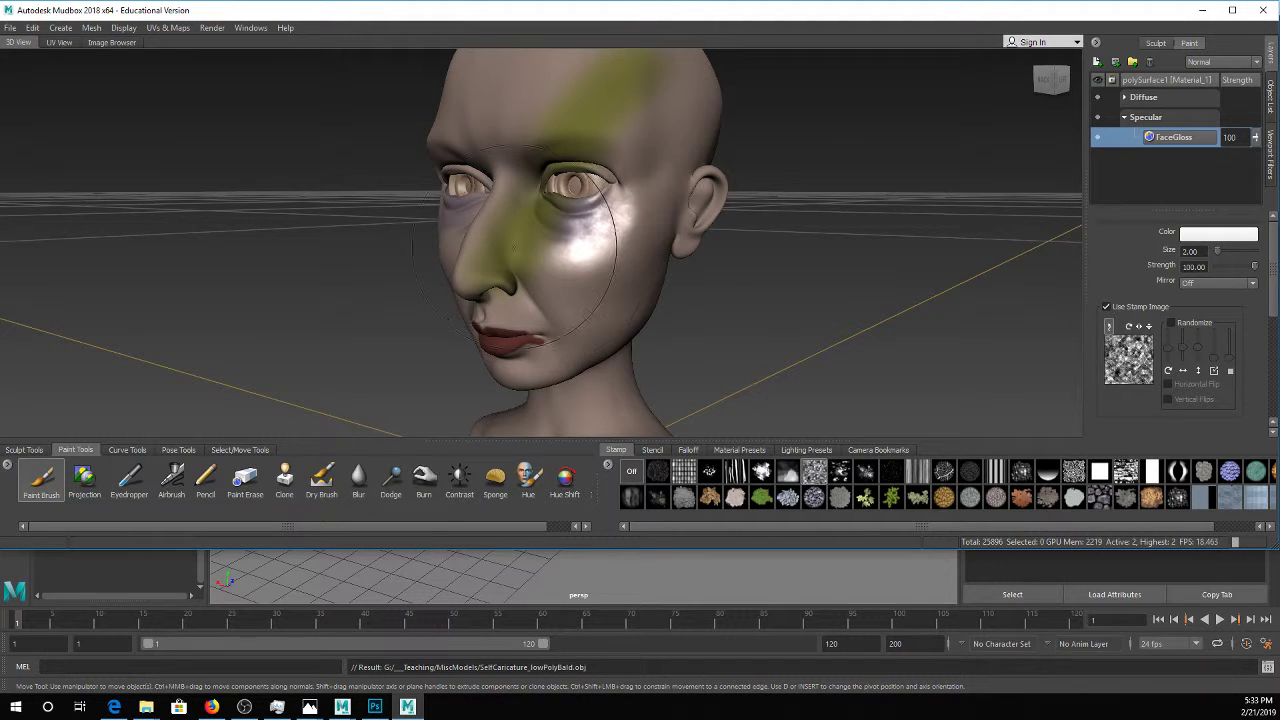
pyautogui.moveTo(430, 240)
pyautogui.keyDown('alt'); pyautogui.mouseDown()
pyautogui.moveTo(530, 245)
pyautogui.moveTo(555, 276)
pyautogui.mouseUp(); pyautogui.keyUp('alt')
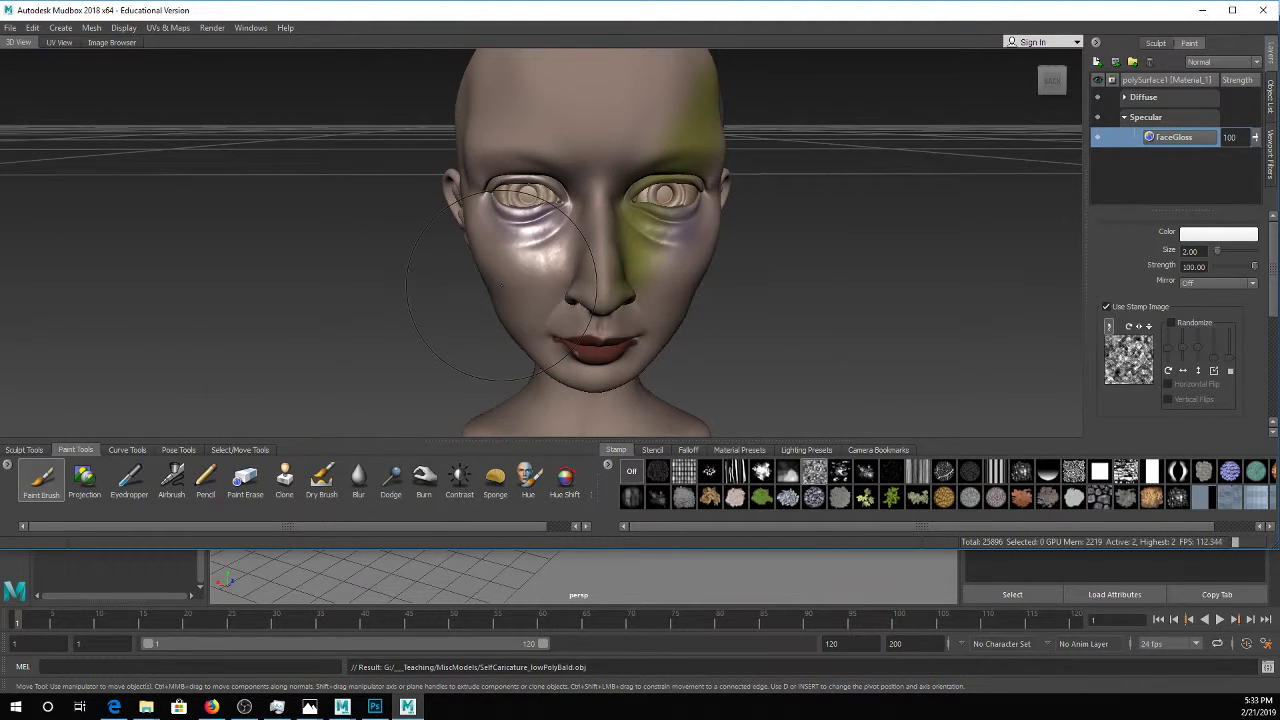
# Set the brush size to 5.00 and try painting specular shine across the forehead
pyautogui.click(1190, 251)
pyautogui.write('5')
pyautogui.press('Return')
pyautogui.scroll(3, 582, 257)
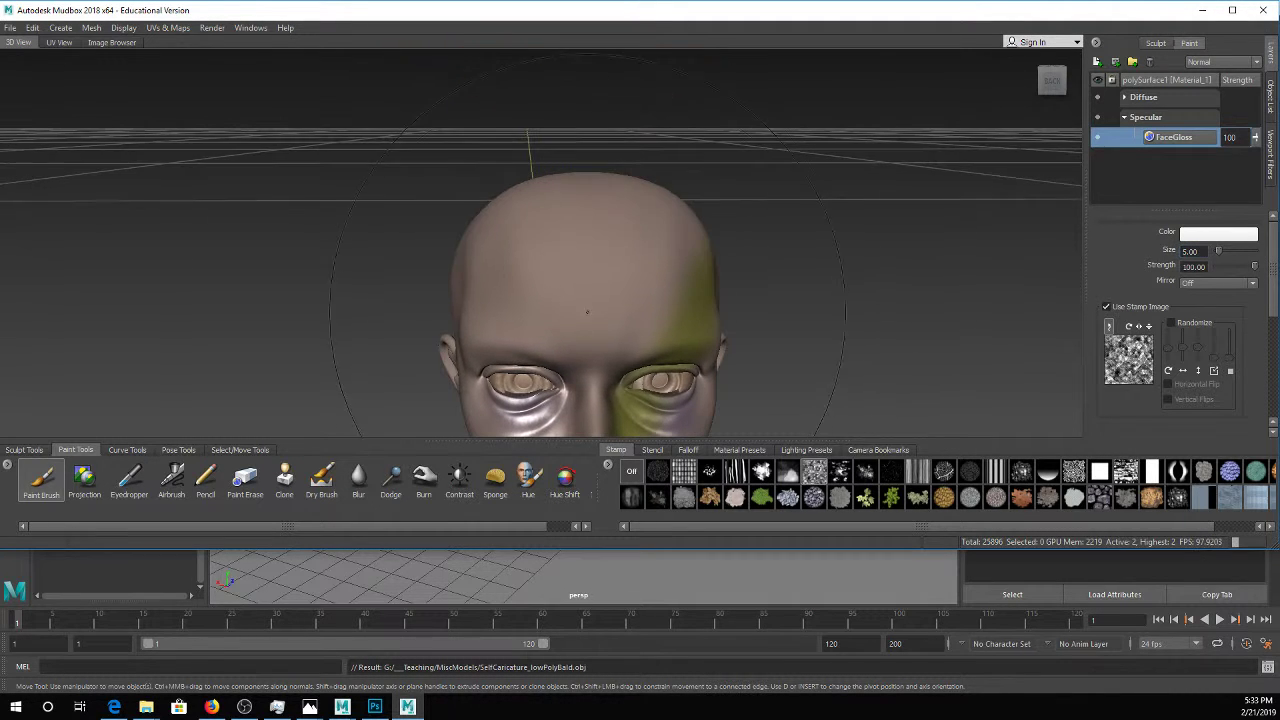
pyautogui.moveTo(582, 257); pyautogui.dragTo(592, 240)
pyautogui.moveTo(844, 229)
pyautogui.keyDown('alt'); pyautogui.mouseDown()
pyautogui.moveTo(844, 210)
pyautogui.moveTo(830, 265)
pyautogui.moveTo(778, 187)
pyautogui.moveTo(888, 196)
pyautogui.mouseUp(); pyautogui.keyUp('alt')
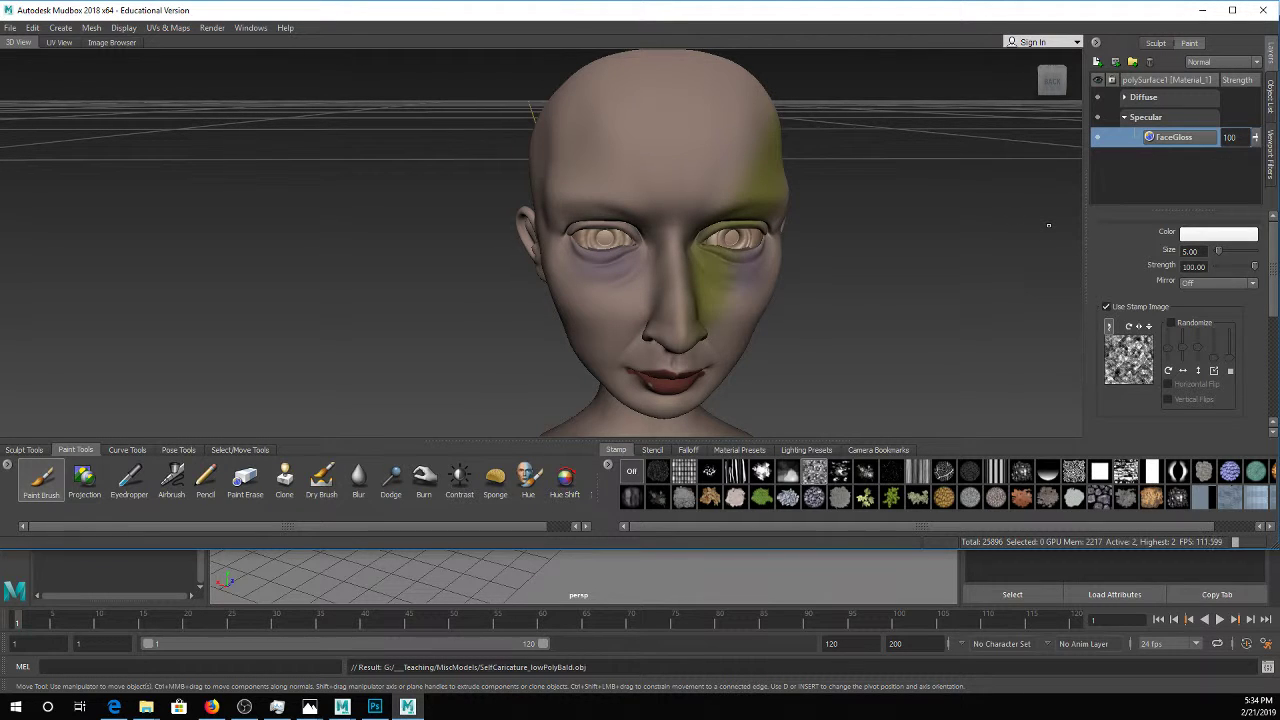
# Set the brush size to 0.50, paint white specular gloss over the lips, and undo unwanted strokes
pyautogui.keyDown('alt'); pyautogui.moveTo(865, 349); pyautogui.dragTo(1067, 283); pyautogui.keyUp('alt')
pyautogui.doubleClick(1190, 251)
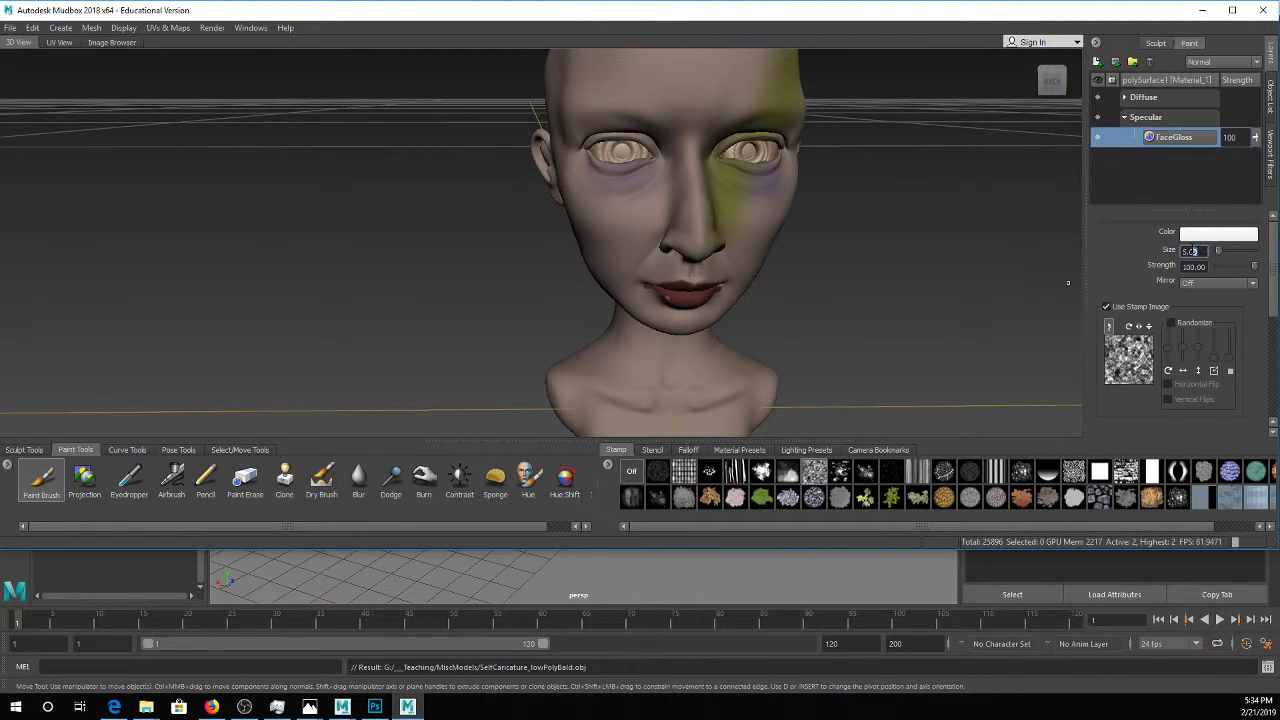
pyautogui.write('0.50')
pyautogui.press('Return')
pyautogui.scroll(6, 790, 267)
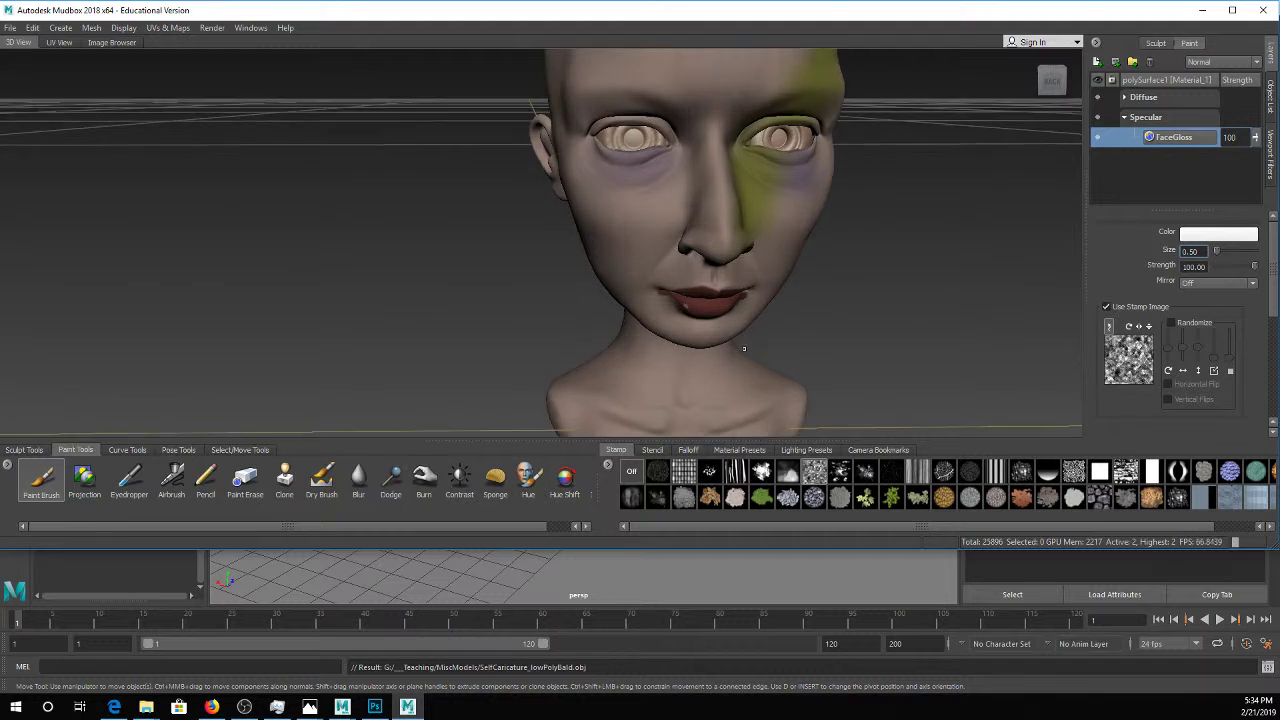
pyautogui.moveTo(790, 267); pyautogui.dragTo(818, 268)
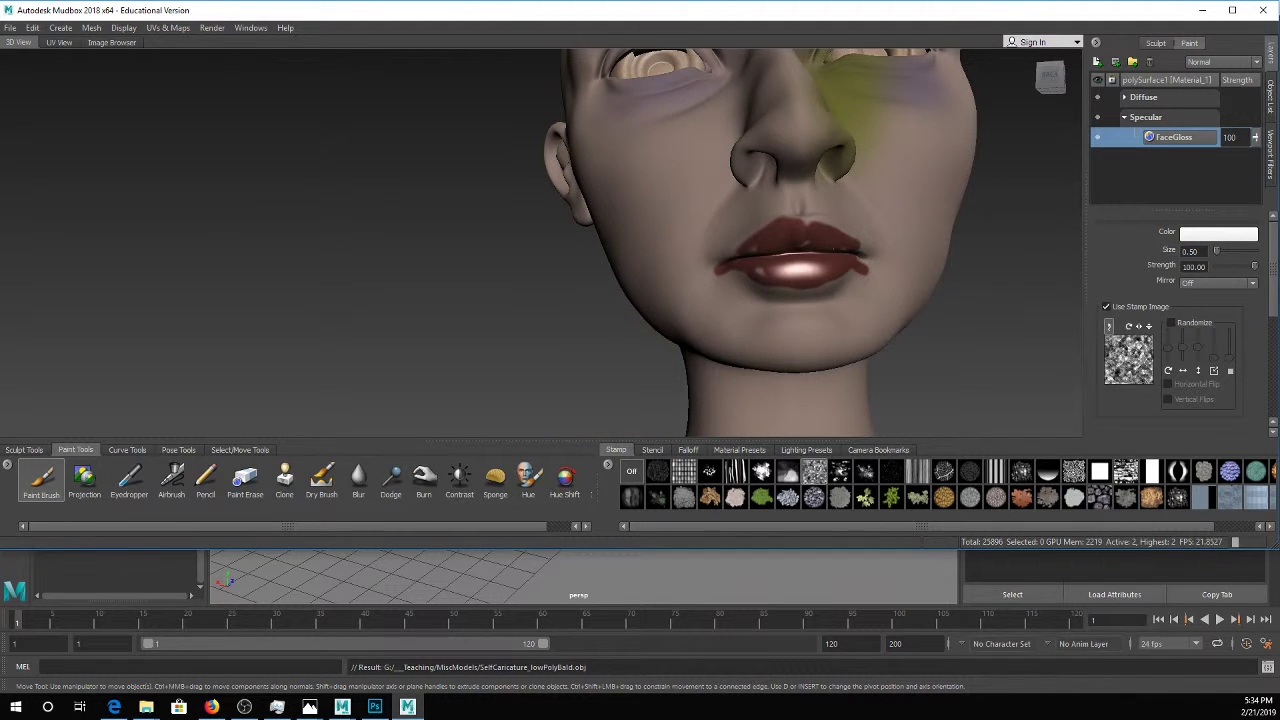
pyautogui.moveTo(782, 226)
pyautogui.mouseDown()
pyautogui.moveTo(834, 256)
pyautogui.moveTo(800, 238)
pyautogui.moveTo(845, 247)
pyautogui.moveTo(784, 230)
pyautogui.moveTo(760, 246)
pyautogui.moveTo(754, 264)
pyautogui.moveTo(807, 296)
pyautogui.moveTo(745, 302)
pyautogui.moveTo(745, 318)
pyautogui.moveTo(810, 350)
pyautogui.mouseUp()
pyautogui.hotkey('ctrl', 'z')
pyautogui.hotkey('ctrl', 'z')
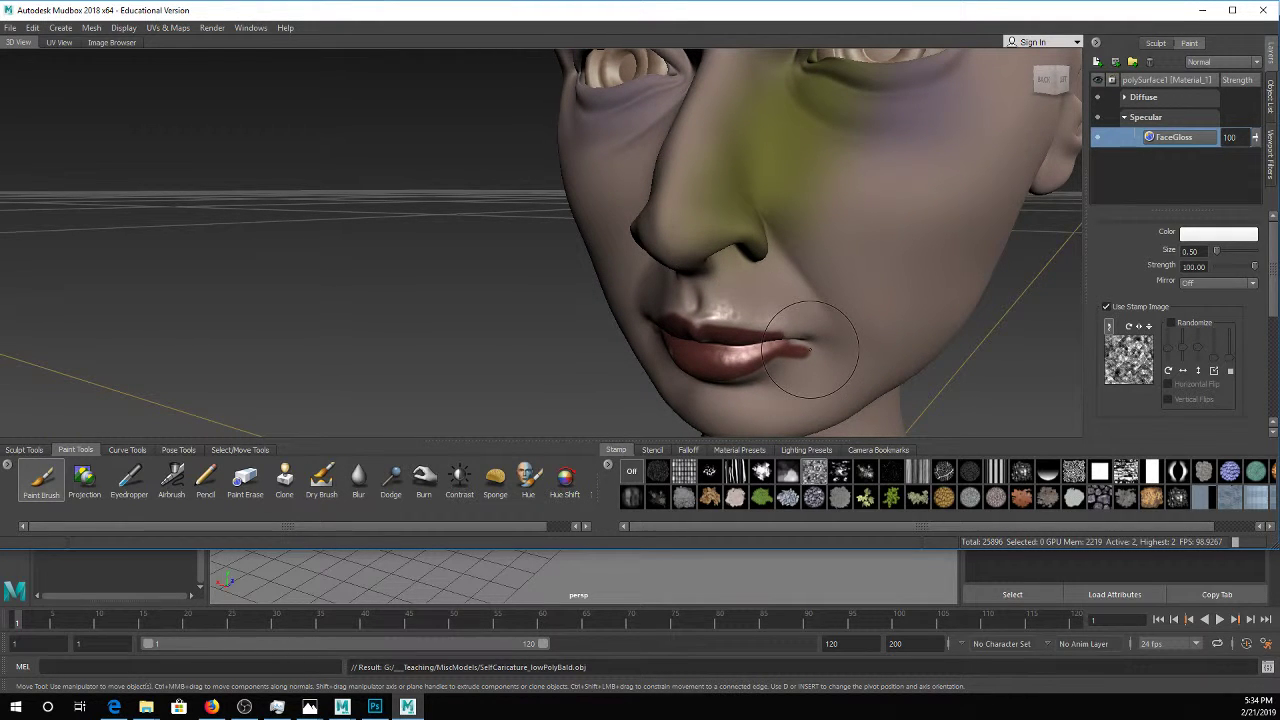
# Change the paint brush color to black for removing stray gloss around the mouth
pyautogui.keyDown('alt'); pyautogui.moveTo(812, 336); pyautogui.dragTo(928, 325, button='right'); pyautogui.keyUp('alt')
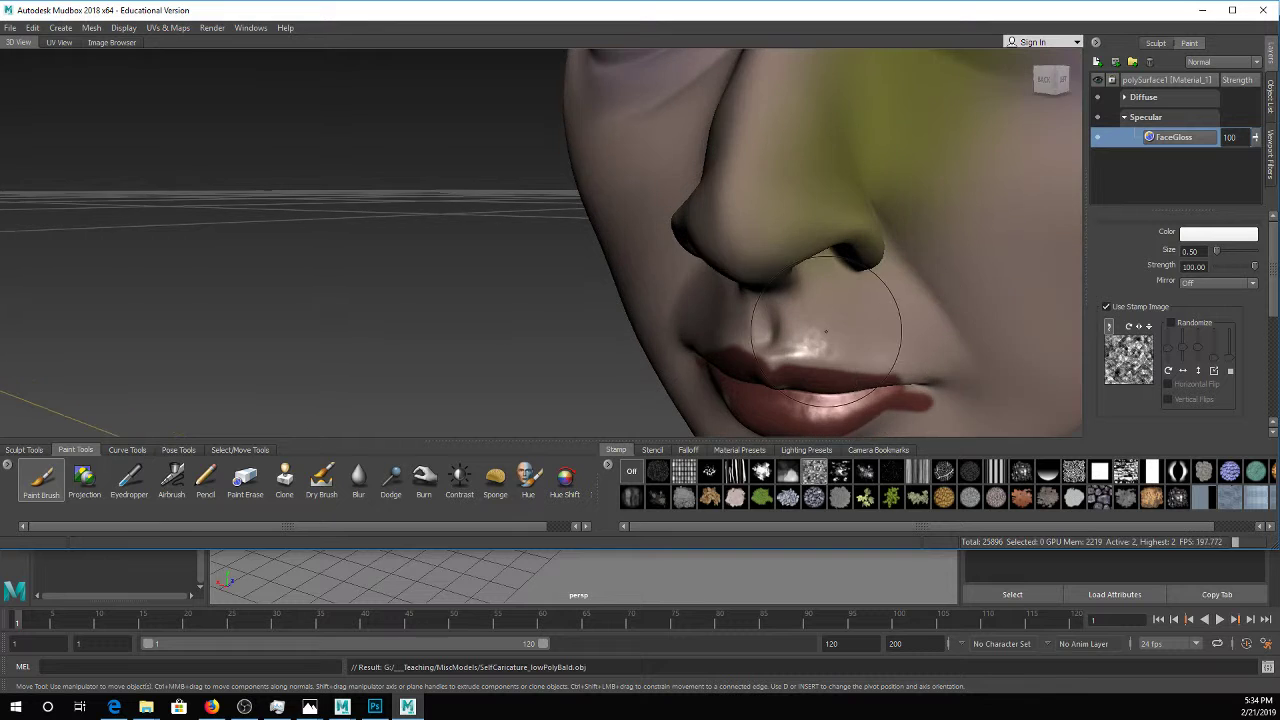
pyautogui.keyDown('alt'); pyautogui.moveTo(832, 288); pyautogui.dragTo(588, 56, button='middle'); pyautogui.keyUp('alt')
pyautogui.keyDown('alt'); pyautogui.moveTo(677, 177); pyautogui.dragTo(737, 320, button='middle'); pyautogui.keyUp('alt')
pyautogui.moveTo(737, 320)
pyautogui.keyDown('alt'); pyautogui.mouseDown()
pyautogui.moveTo(822, 300)
pyautogui.moveTo(926, 328)
pyautogui.moveTo(785, 334)
pyautogui.moveTo(811, 309)
pyautogui.moveTo(788, 328)
pyautogui.mouseUp(); pyautogui.keyUp('alt')
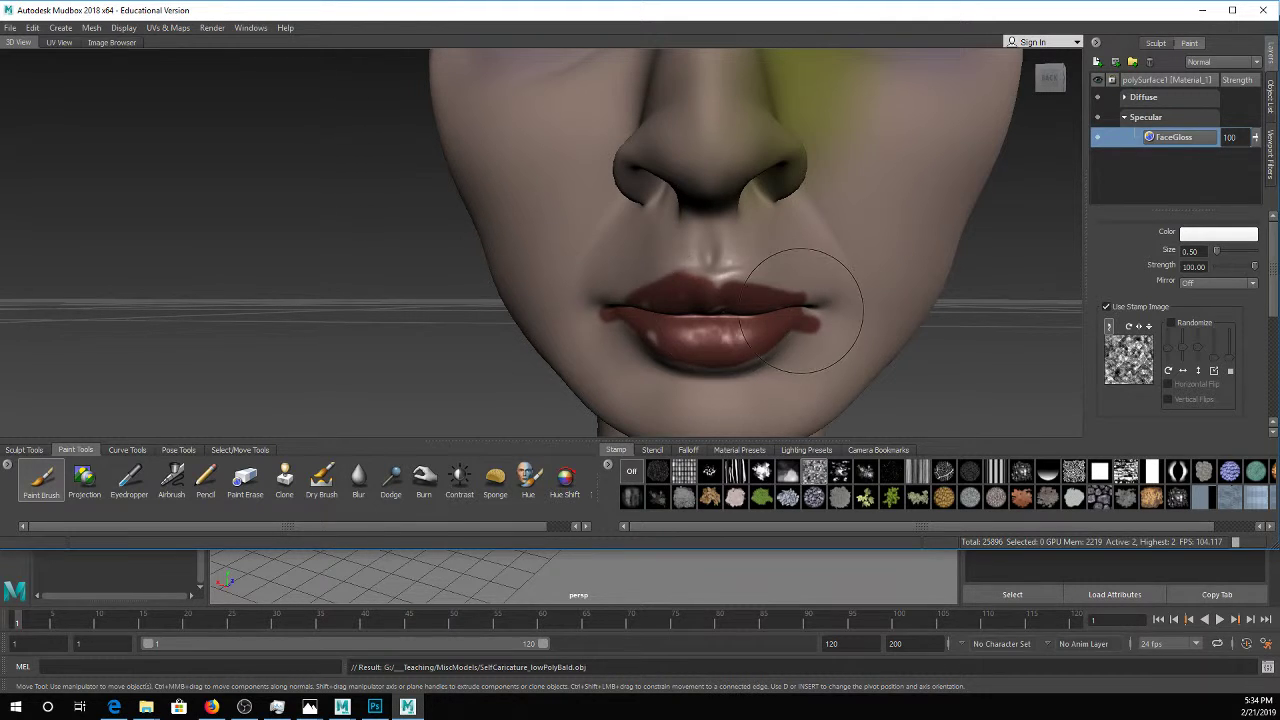
pyautogui.click(1208, 237)
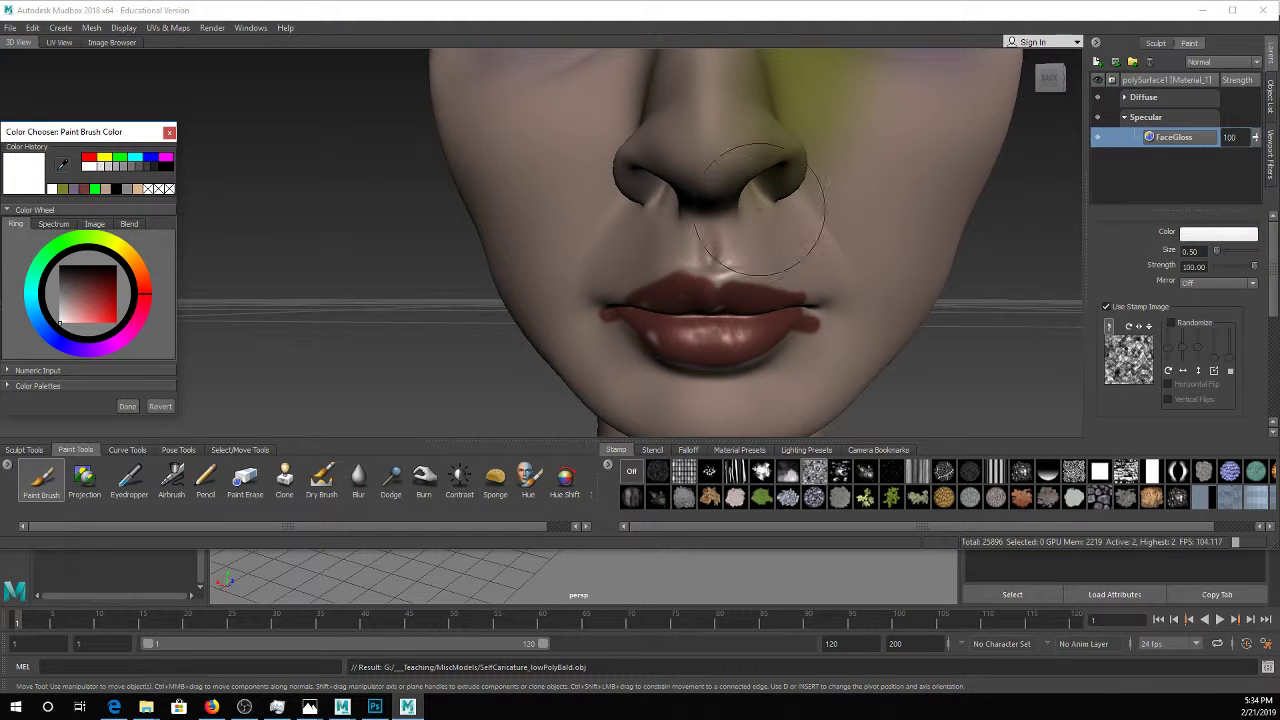
pyautogui.click(61, 268)
pyautogui.click(126, 407)
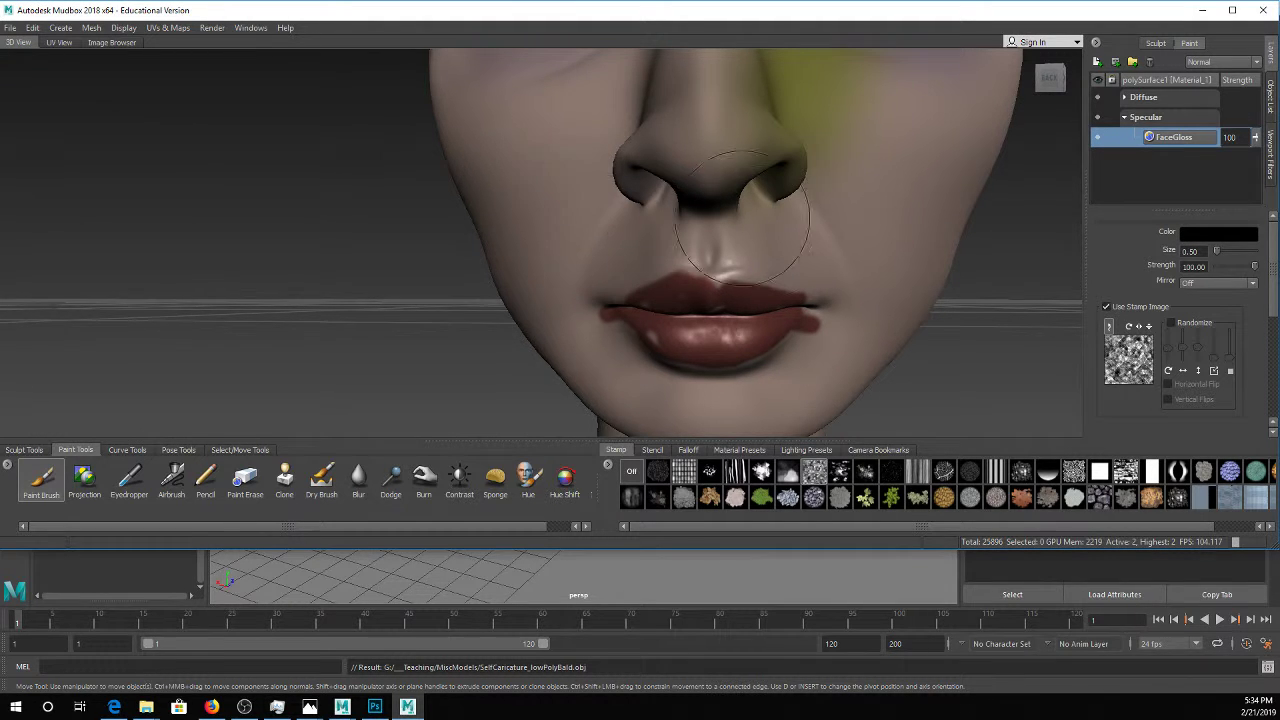
# Turn off the stamp and paint black over the stray gloss between the nose and upper lip
pyautogui.keyDown('alt'); pyautogui.moveTo(820, 250); pyautogui.dragTo(690, 240); pyautogui.keyUp('alt')
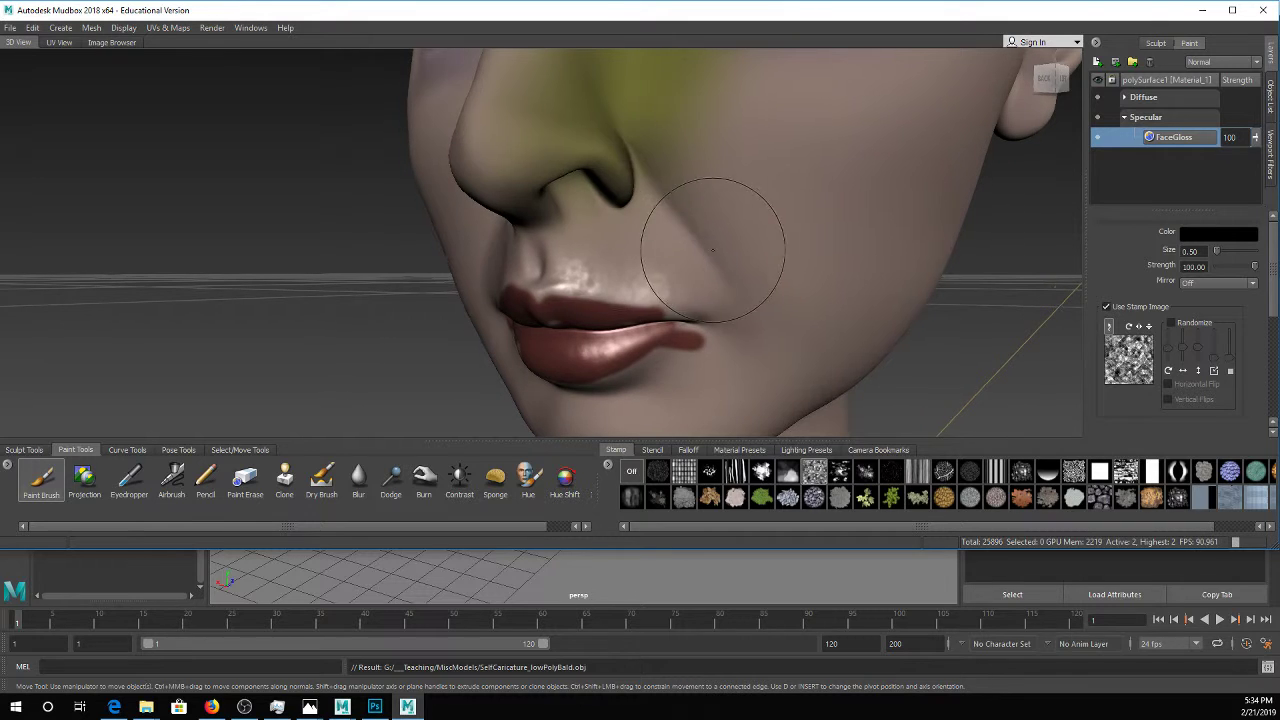
pyautogui.click(633, 474)
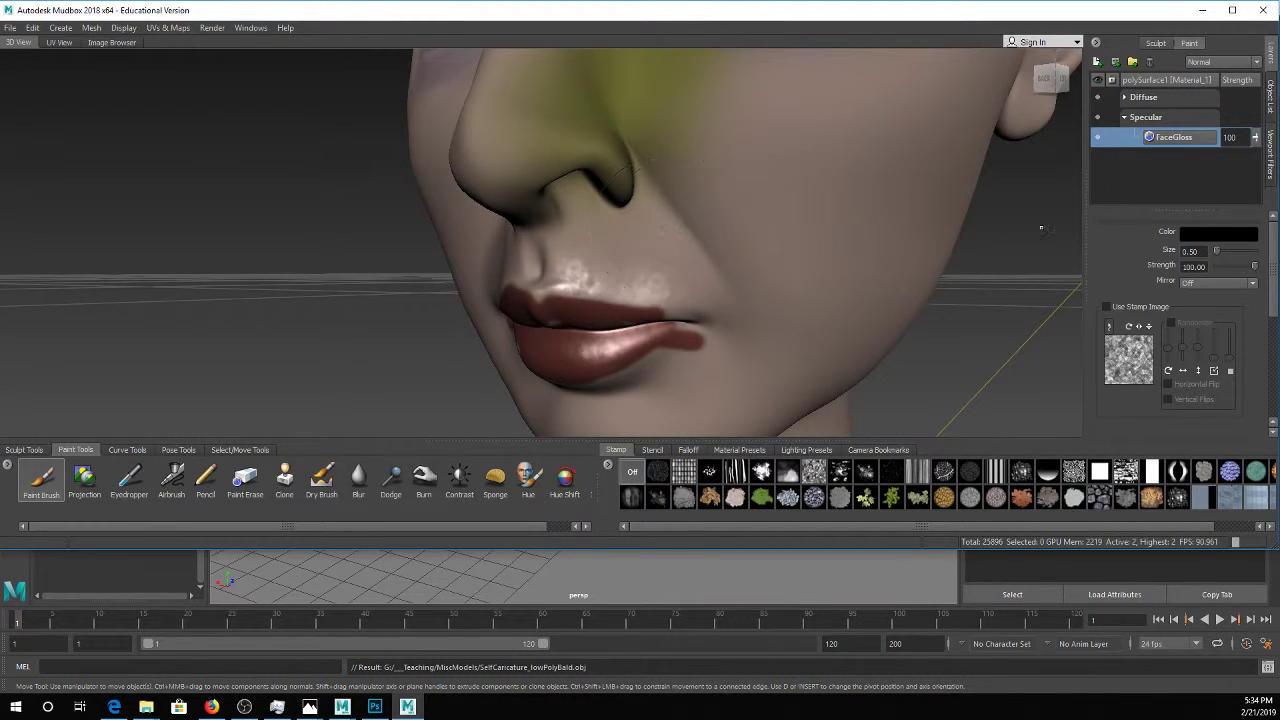
pyautogui.moveTo(593, 216); pyautogui.dragTo(673, 248)
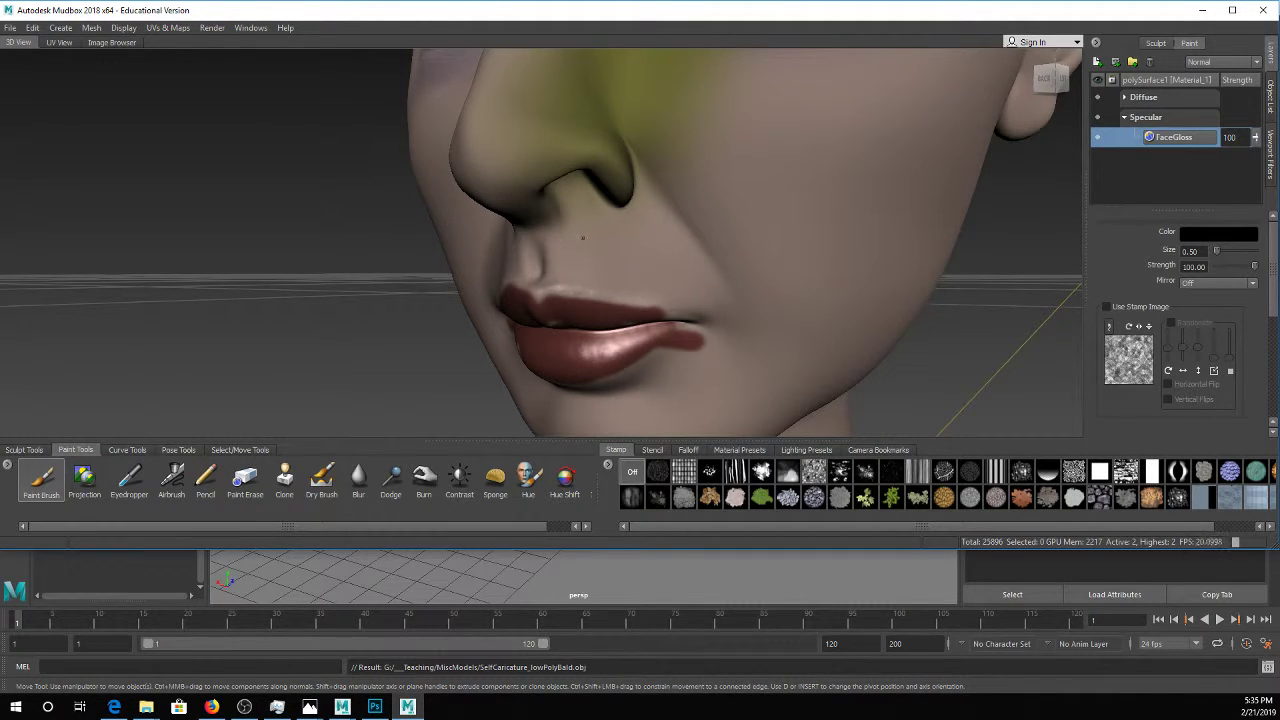
# Reactivate the mottled noise stamp and set both the brush size and strength to 5.00
pyautogui.keyDown('alt'); pyautogui.moveTo(688, 254); pyautogui.dragTo(814, 286); pyautogui.keyUp('alt')
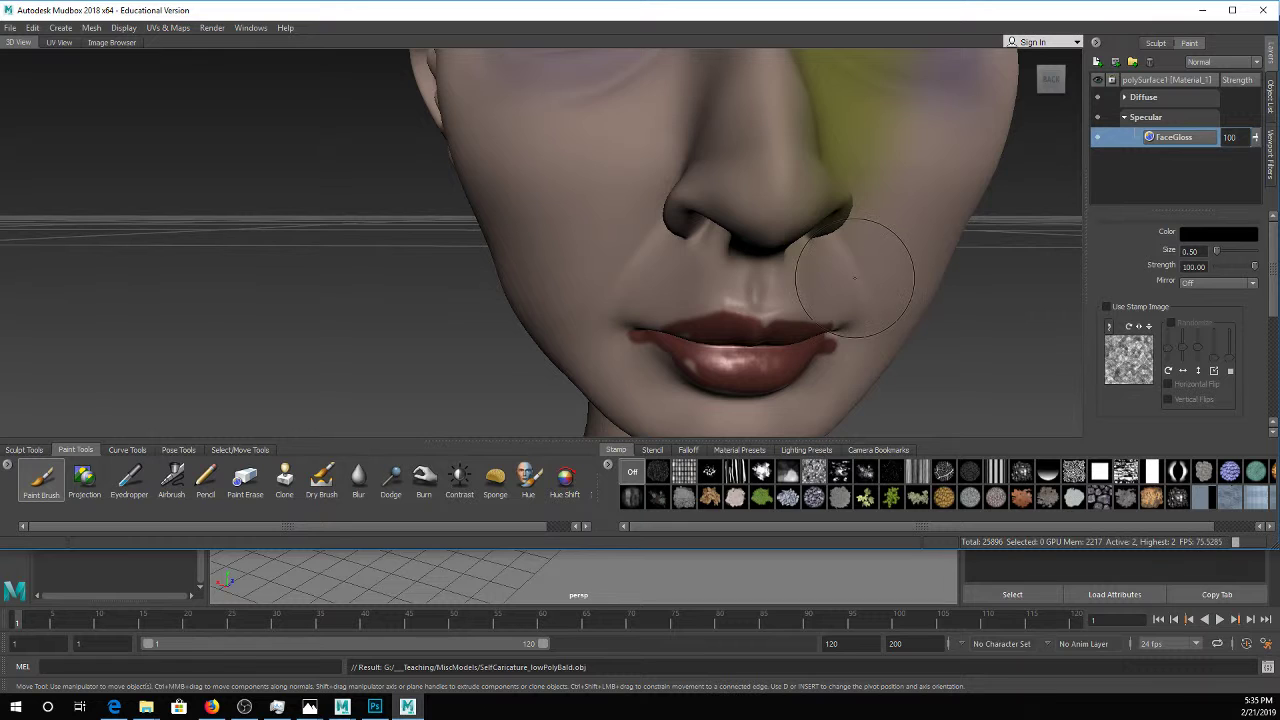
pyautogui.keyDown('alt'); pyautogui.moveTo(829, 257); pyautogui.dragTo(718, 250, button='right'); pyautogui.keyUp('alt')
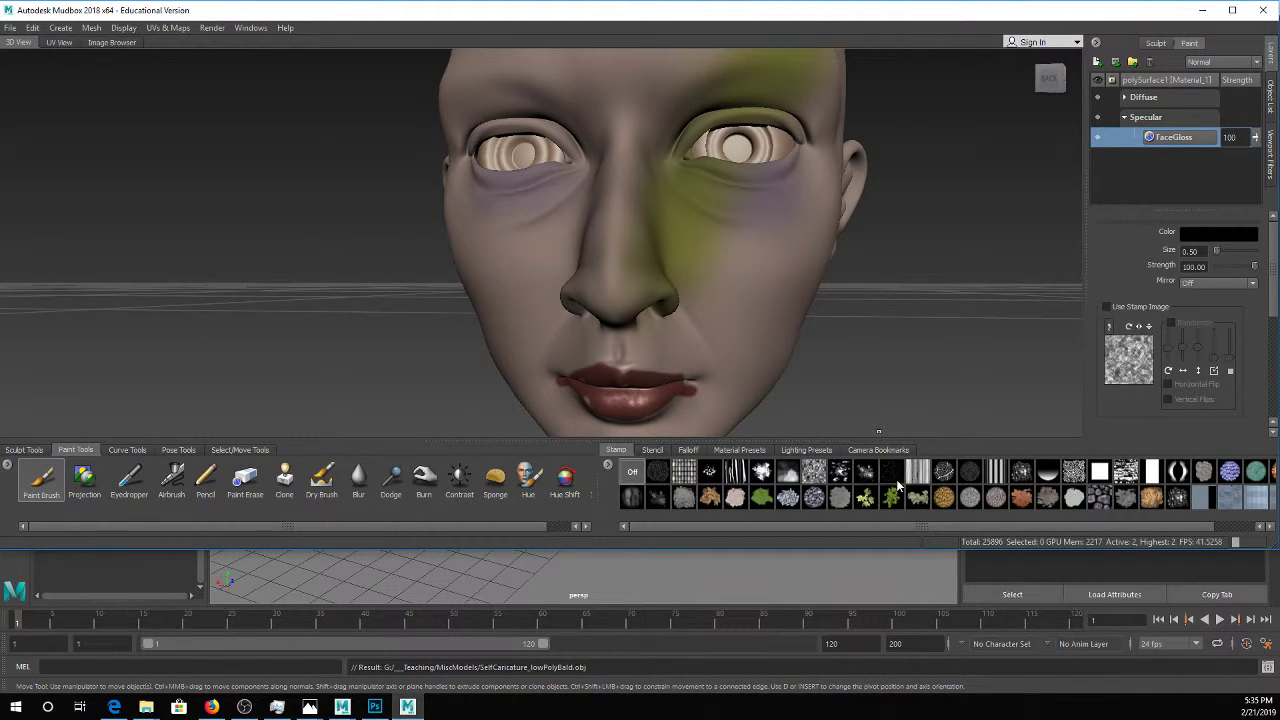
pyautogui.click(814, 471)
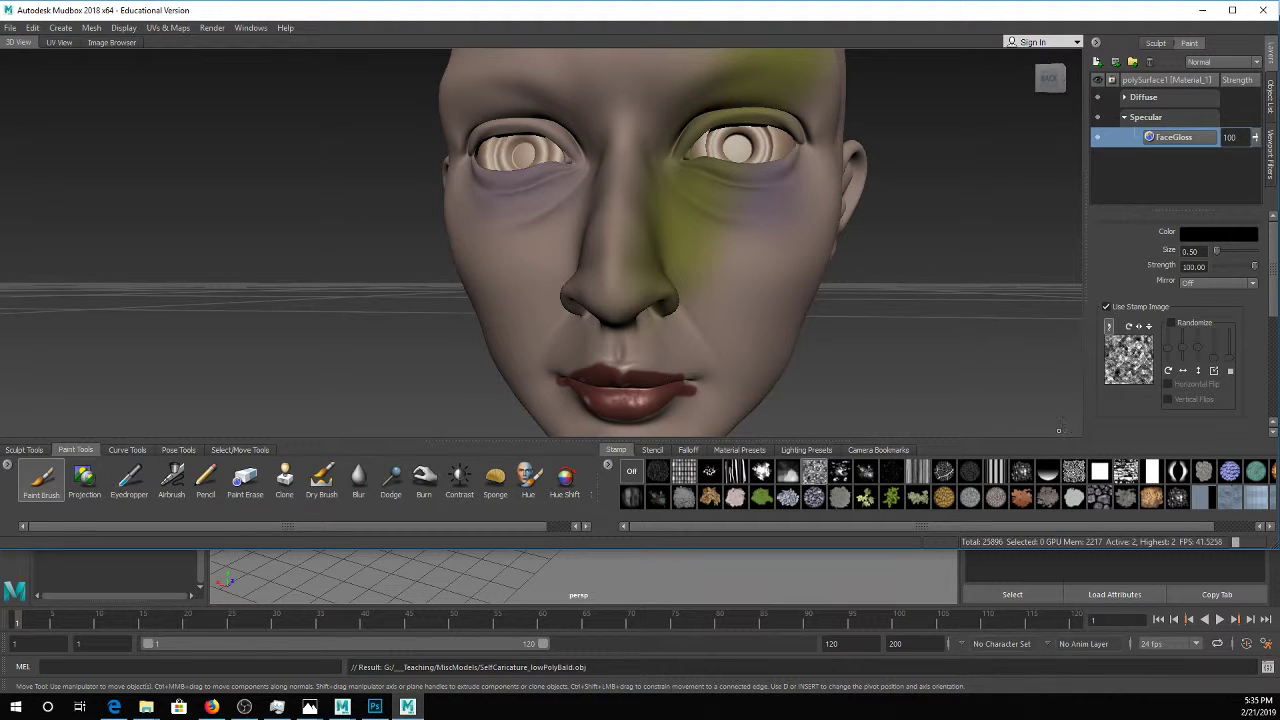
pyautogui.click(1190, 251)
pyautogui.write('5')
pyautogui.press('Return')
pyautogui.moveTo(1254, 267); pyautogui.dragTo(1217, 268)
pyautogui.click(1200, 266)
pyautogui.write('5.00')
pyautogui.press('Return')
# Raise the brush strength to 10.00 and change the brush color to white
pyautogui.keyDown('alt'); pyautogui.moveTo(759, 267); pyautogui.dragTo(640, 295); pyautogui.keyUp('alt')
pyautogui.keyDown('alt'); pyautogui.moveTo(653, 292); pyautogui.dragTo(488, 175, button='right'); pyautogui.keyUp('alt')
pyautogui.keyDown('alt'); pyautogui.moveTo(488, 175); pyautogui.dragTo(559, 291); pyautogui.keyUp('alt')
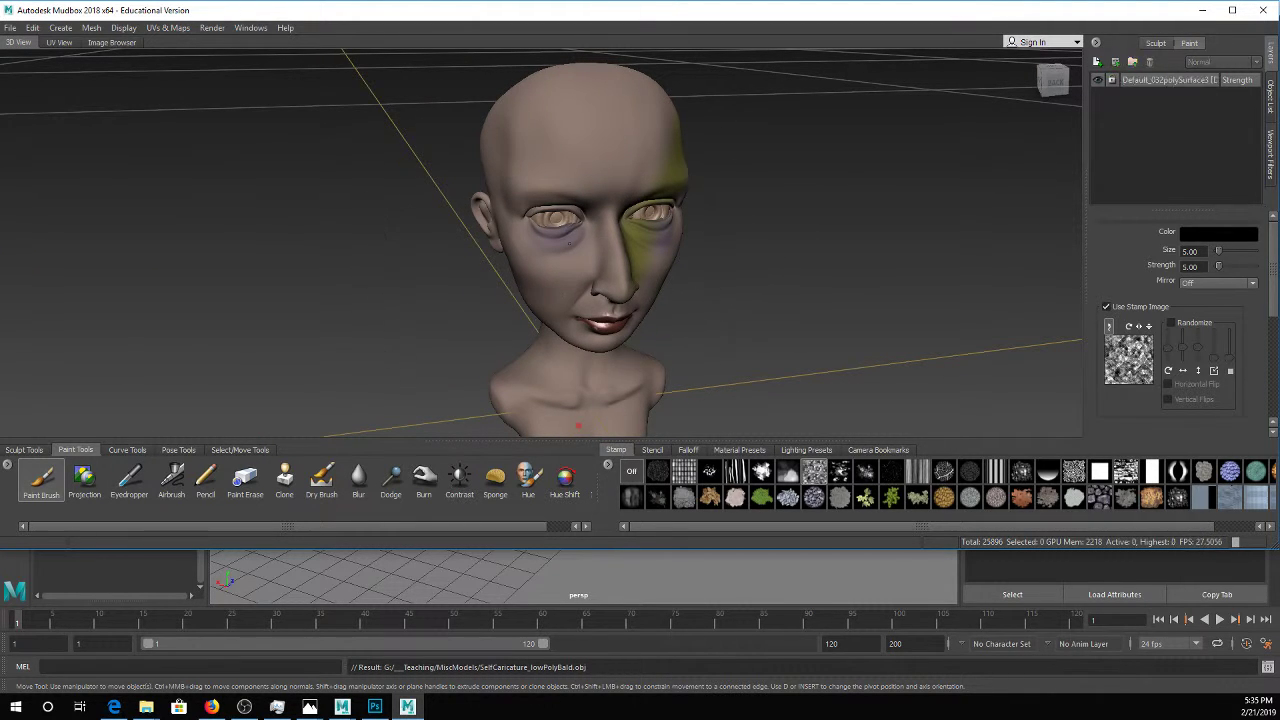
pyautogui.click(1190, 266)
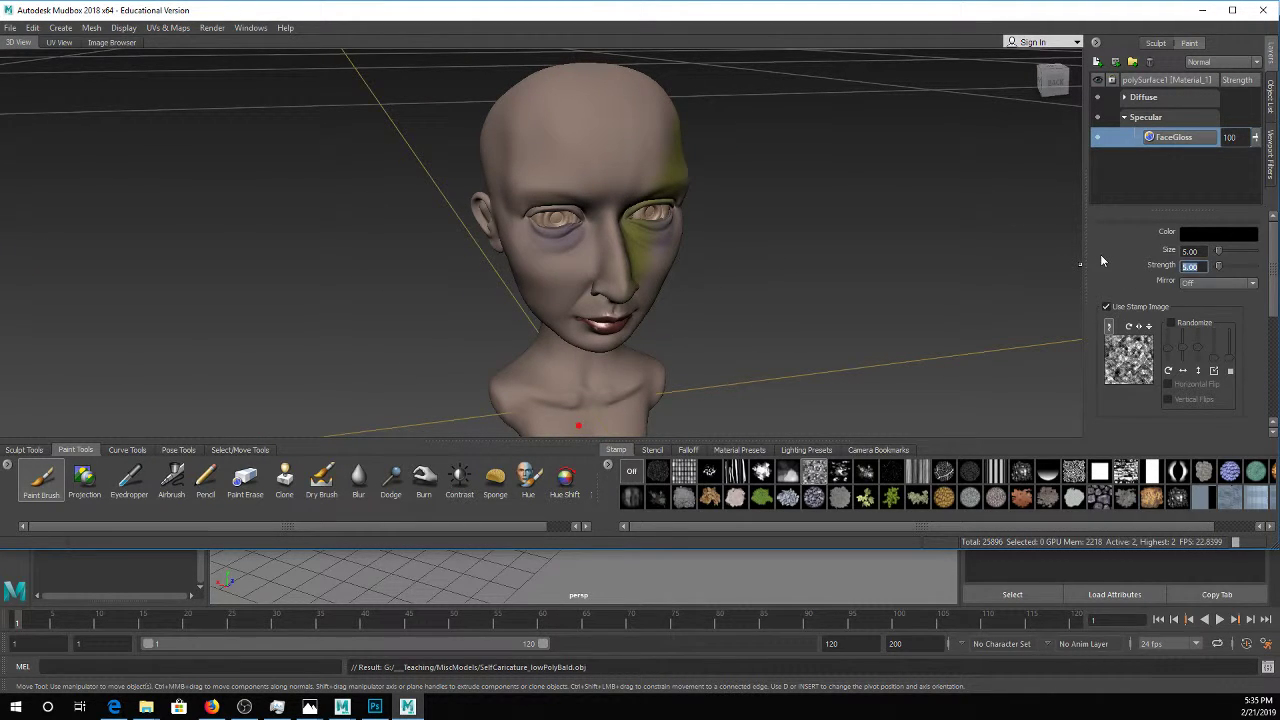
pyautogui.write('10')
pyautogui.press('Return')
pyautogui.click(1203, 233)
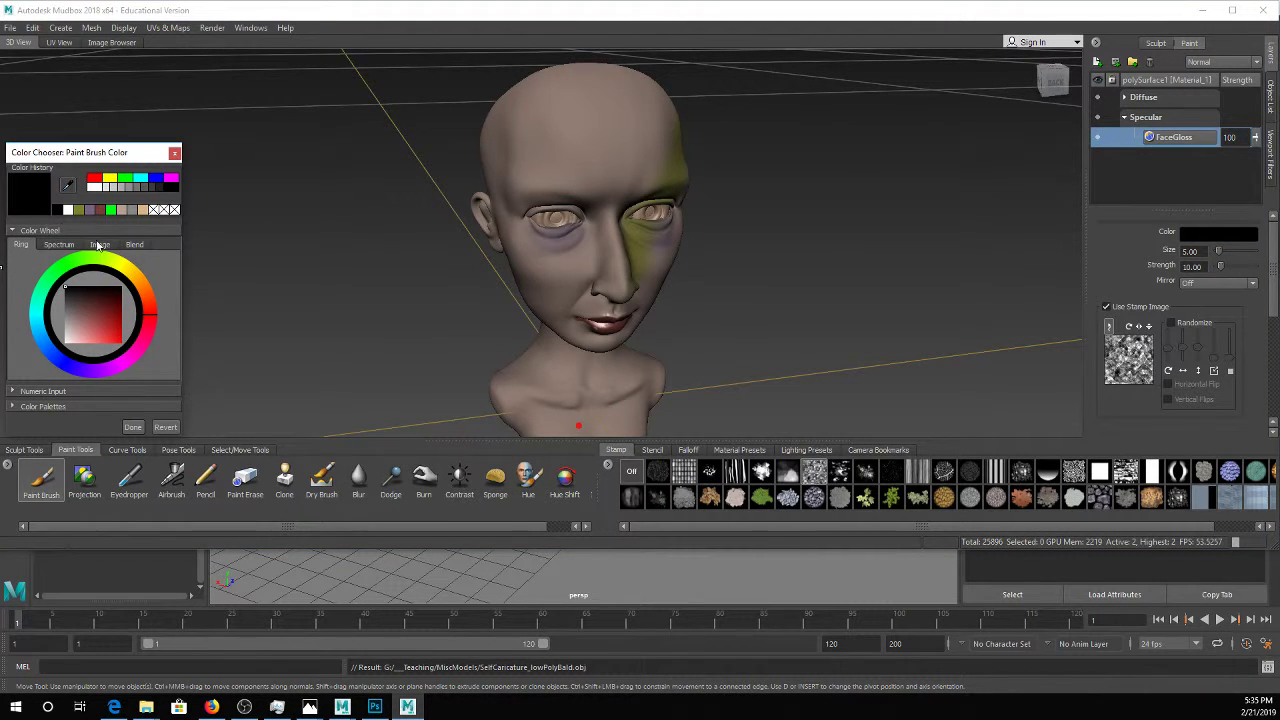
pyautogui.moveTo(83, 300); pyautogui.dragTo(66, 288)
pyautogui.click(131, 427)
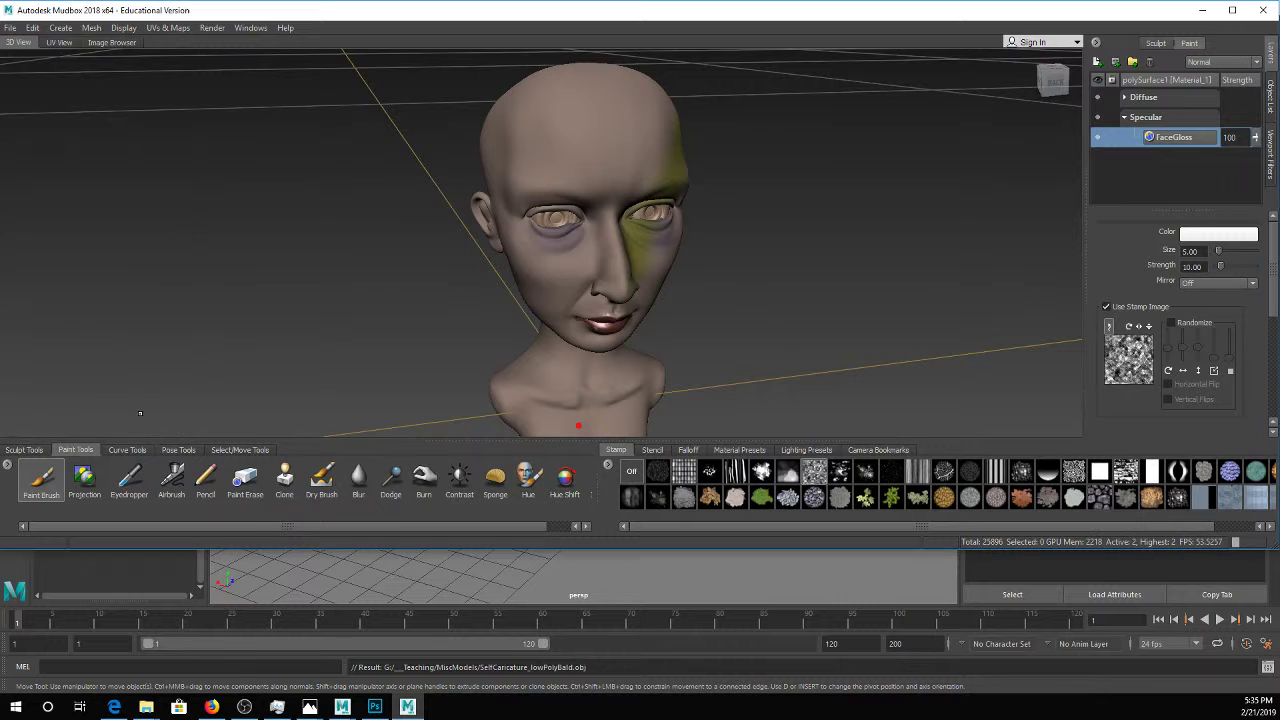
# Examine the painted gloss on the forehead, face and lips from several angles and distances
pyautogui.moveTo(622, 165)
pyautogui.keyDown('alt'); pyautogui.mouseDown()
pyautogui.moveTo(552, 225)
pyautogui.moveTo(548, 208)
pyautogui.mouseUp(); pyautogui.keyUp('alt')
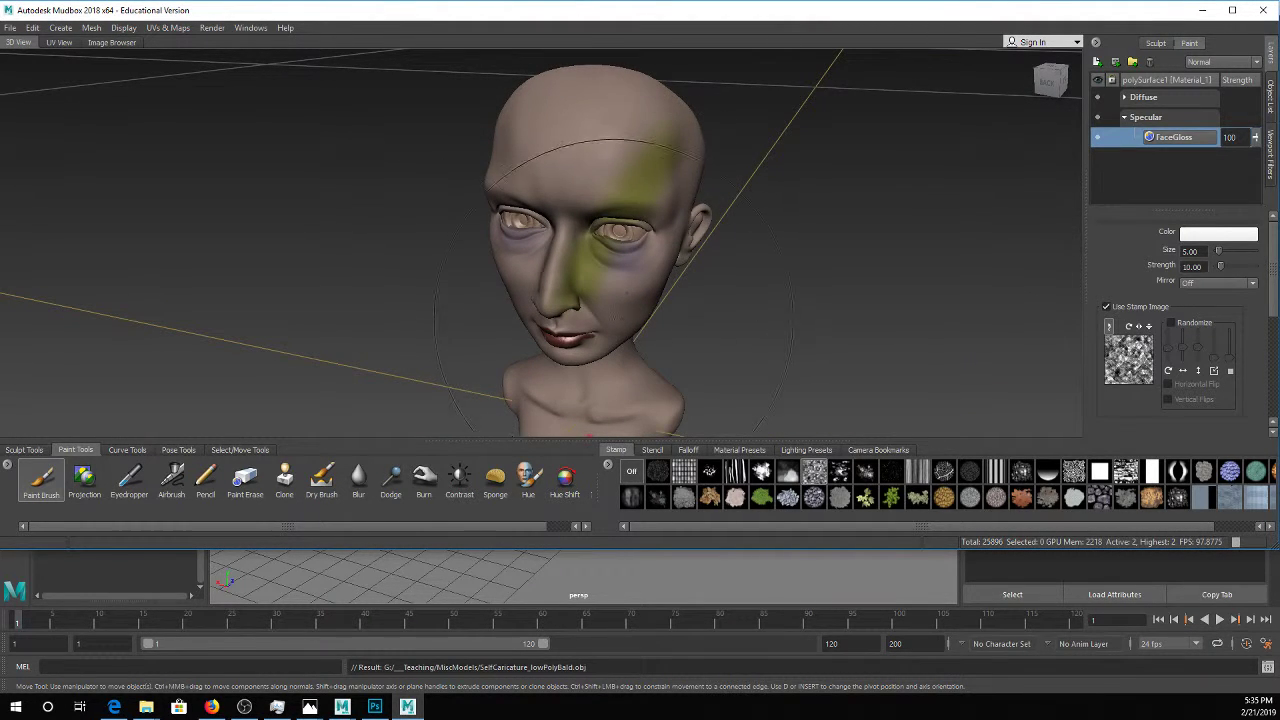
pyautogui.moveTo(620, 303)
pyautogui.keyDown('alt'); pyautogui.mouseDown()
pyautogui.moveTo(645, 260)
pyautogui.moveTo(542, 163)
pyautogui.mouseUp(); pyautogui.keyUp('alt')
pyautogui.keyDown('alt'); pyautogui.moveTo(523, 115); pyautogui.dragTo(634, 276); pyautogui.keyUp('alt')
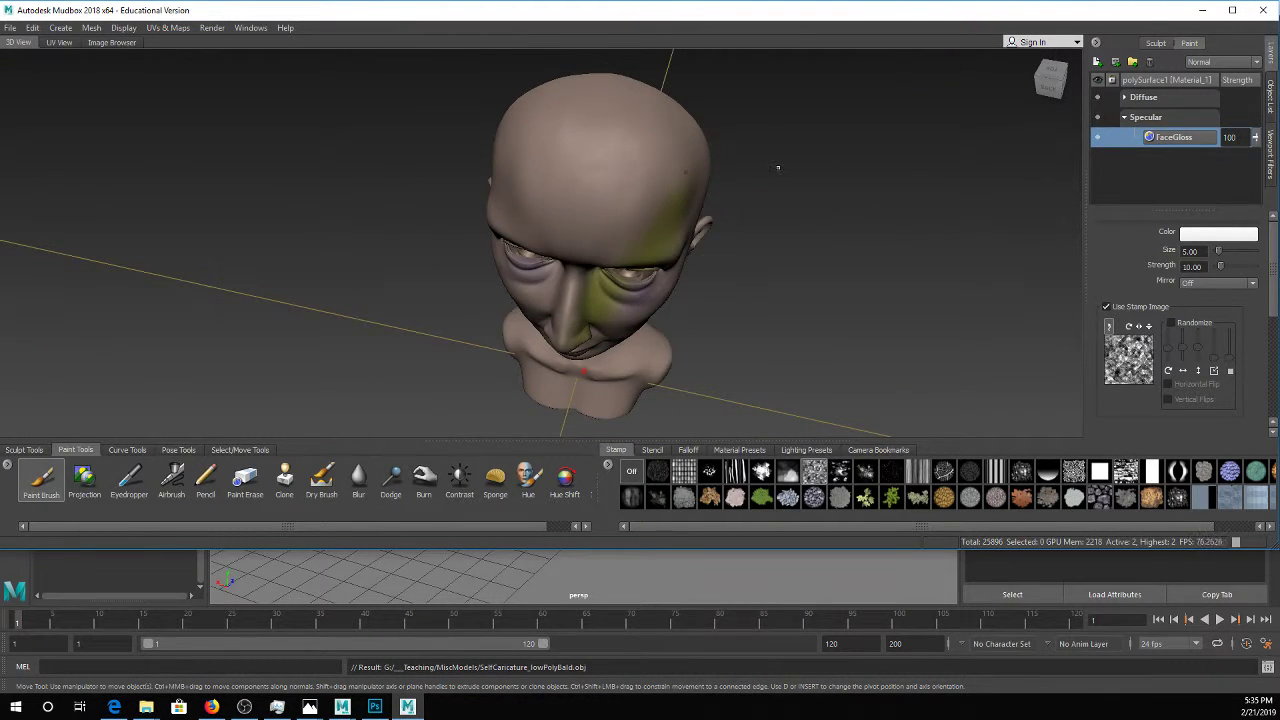
pyautogui.keyDown('alt'); pyautogui.moveTo(778, 168); pyautogui.dragTo(732, 261); pyautogui.keyUp('alt')
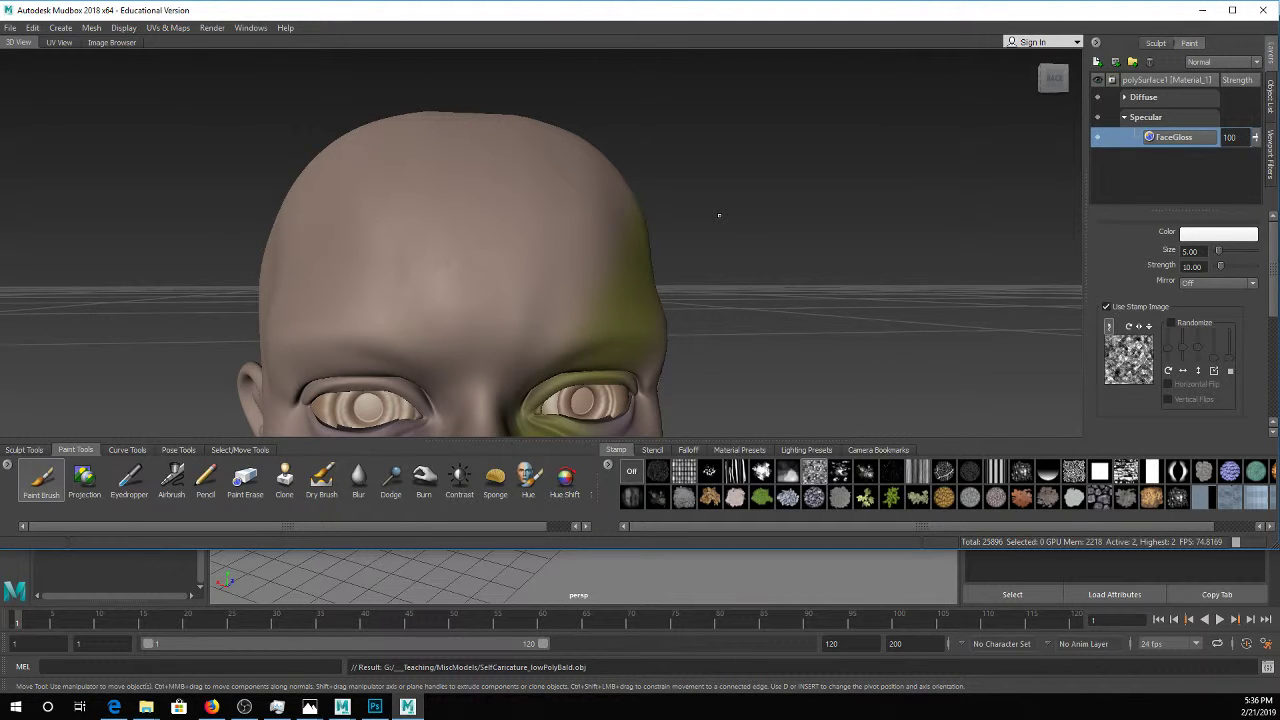
pyautogui.scroll(-3, 720, 220)
pyautogui.keyDown('alt'); pyautogui.moveTo(720, 317); pyautogui.dragTo(748, 240, button='middle'); pyautogui.keyUp('alt')
pyautogui.scroll(-2, 748, 240)
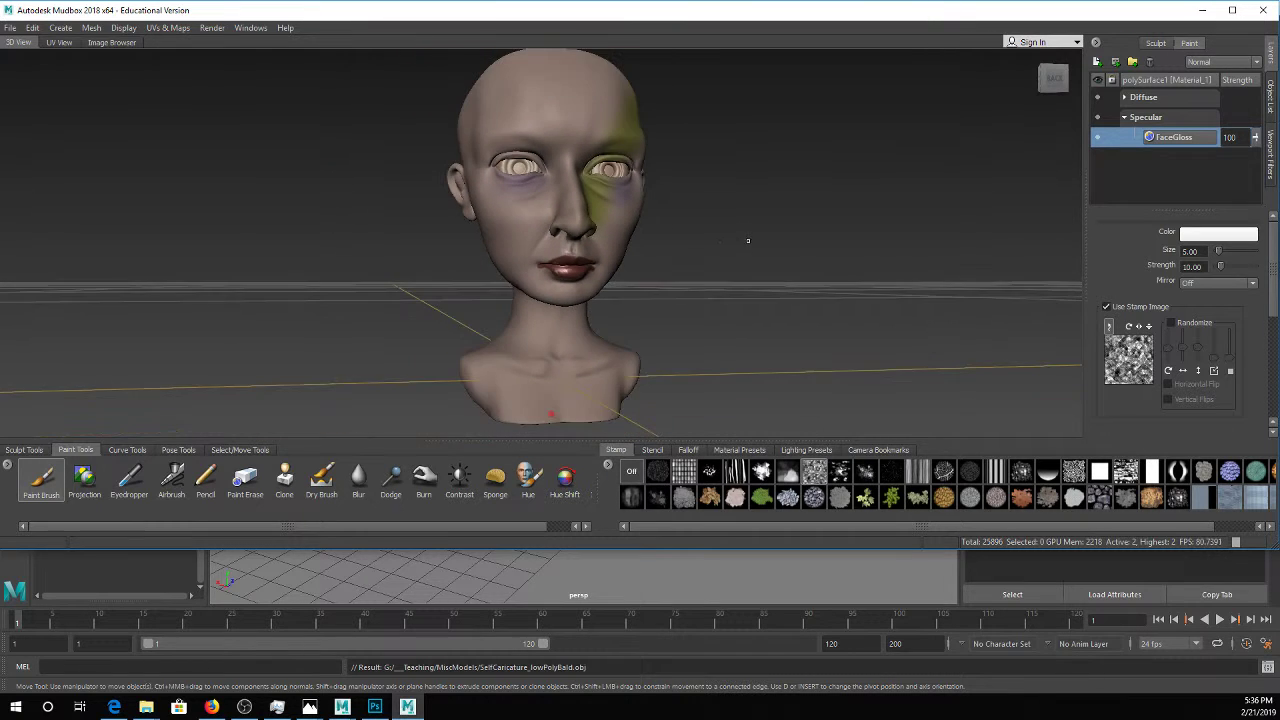
pyautogui.keyDown('alt'); pyautogui.moveTo(748, 240); pyautogui.dragTo(696, 258); pyautogui.keyUp('alt')
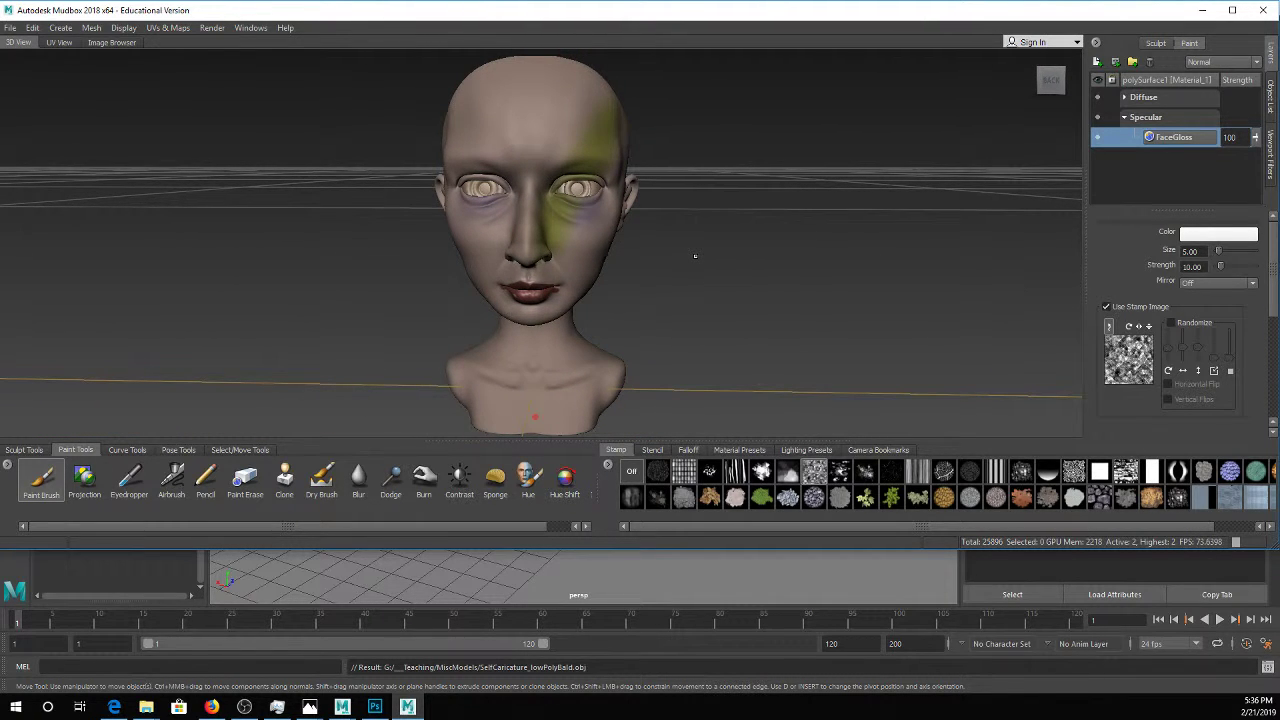
# Create a new paint layer named SkinBump in the Bump Map channel
pyautogui.rightClick(1119, 175)
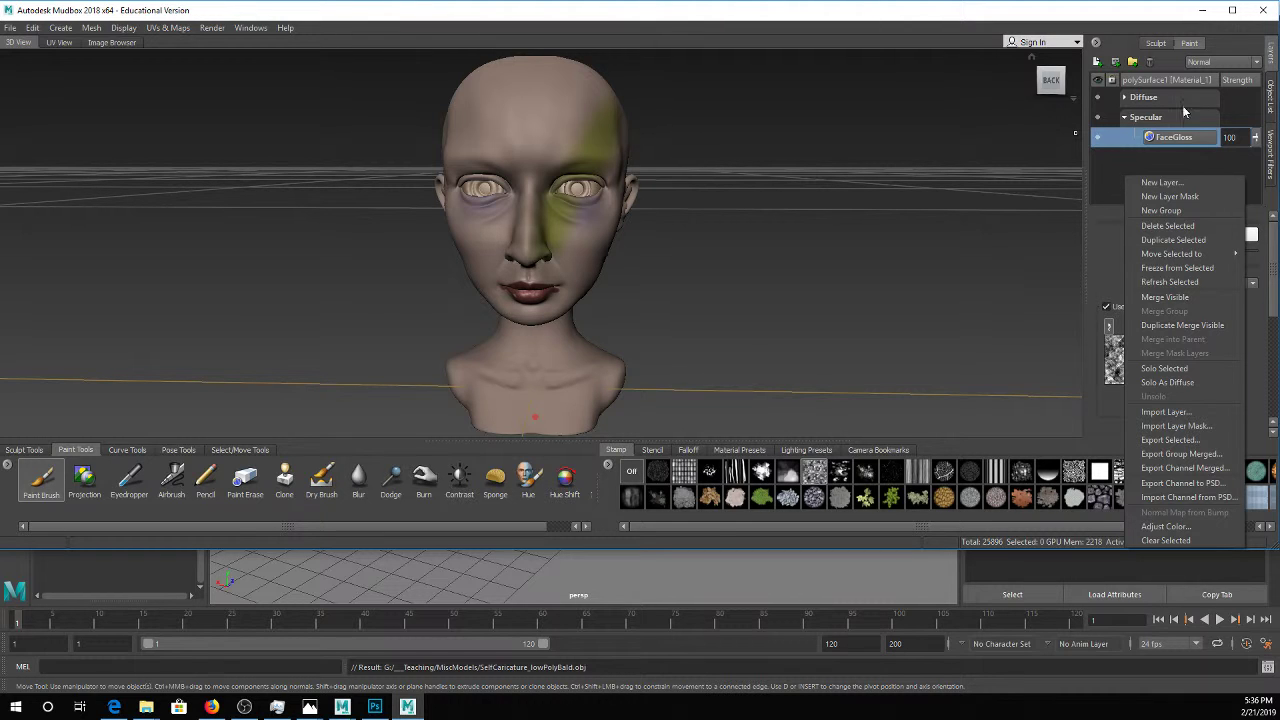
pyautogui.click(1162, 183)
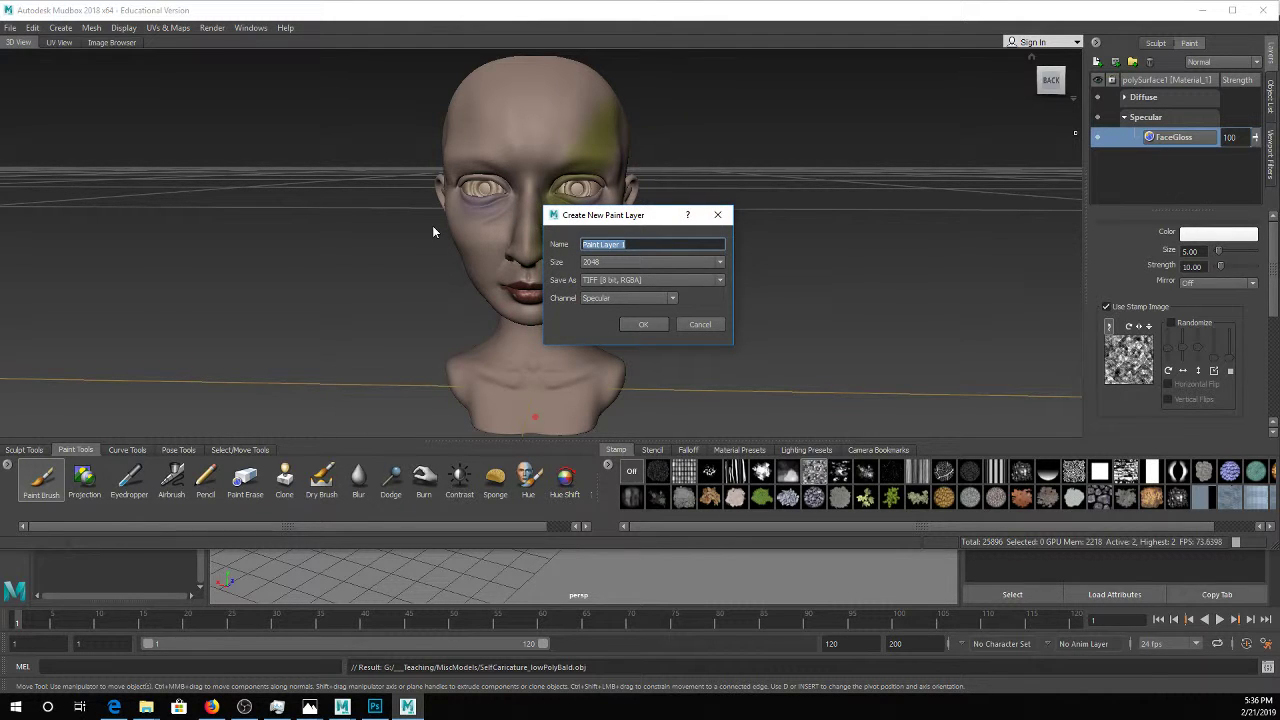
pyautogui.write('SkinBump')
pyautogui.click(595, 298)
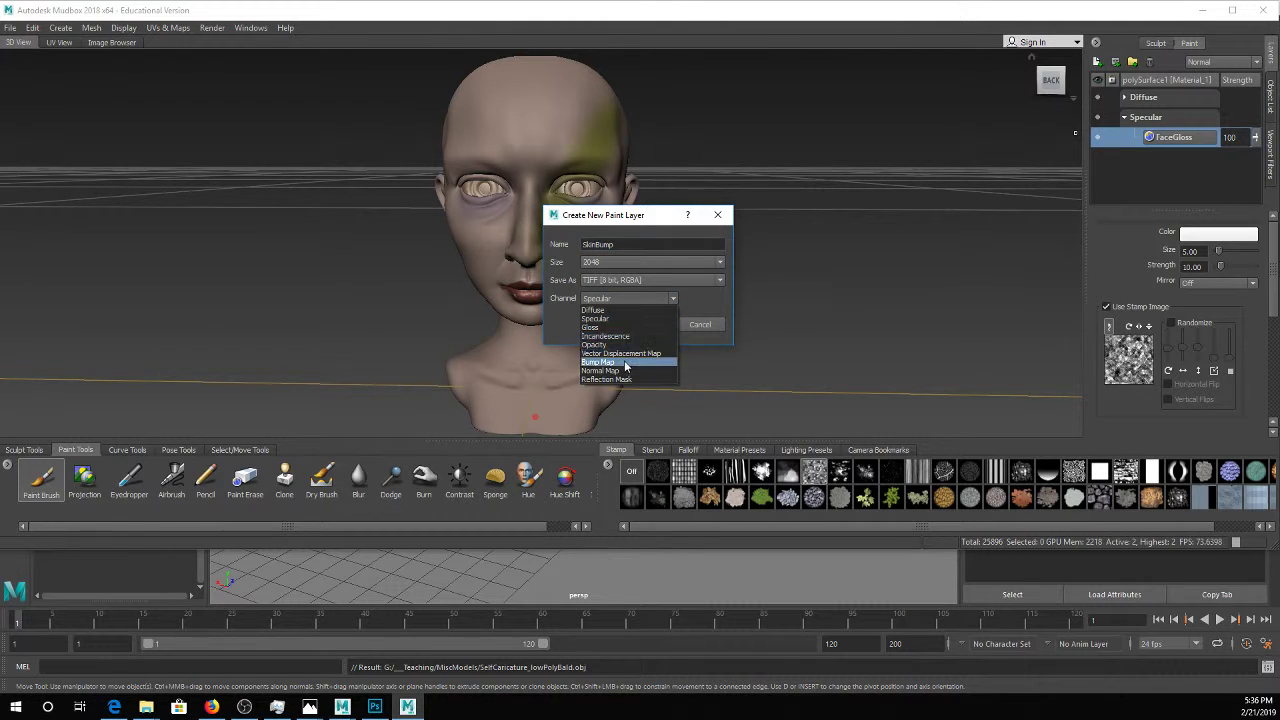
pyautogui.click(625, 363)
pyautogui.click(652, 326)
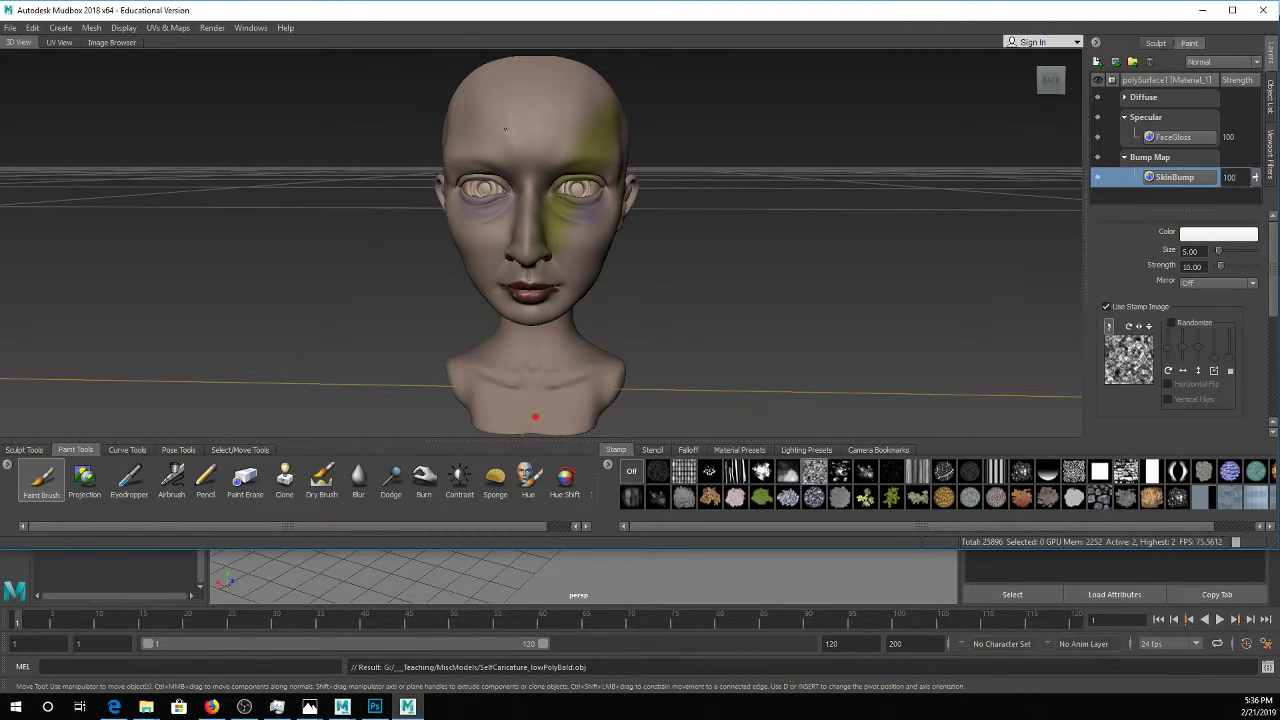
# Set the brush size to 1.00 and the strength to 100.00 for painting on the forehead
pyautogui.keyDown('alt'); pyautogui.moveTo(660, 246); pyautogui.dragTo(722, 256, button='right'); pyautogui.keyUp('alt')
pyautogui.keyDown('alt'); pyautogui.moveTo(722, 256); pyautogui.dragTo(769, 301, button='middle'); pyautogui.keyUp('alt')
pyautogui.click(1190, 251)
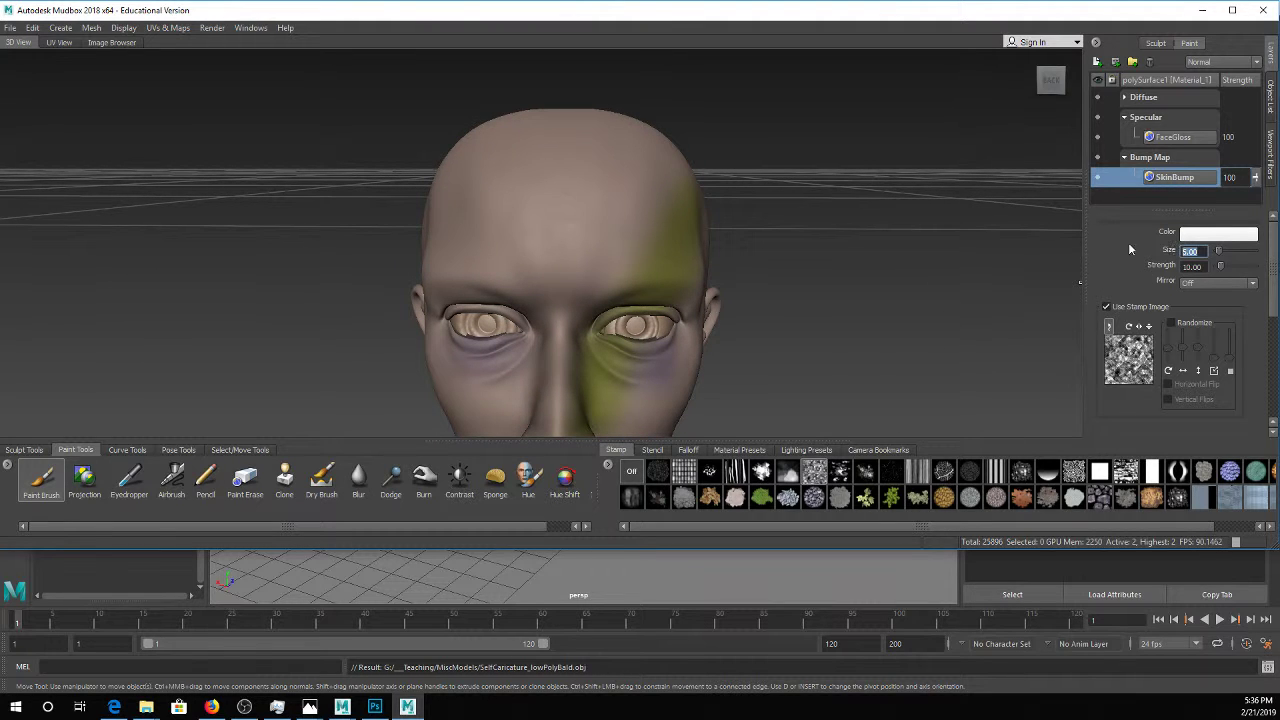
pyautogui.write('1.00')
pyautogui.press('Tab')
pyautogui.write('10000')
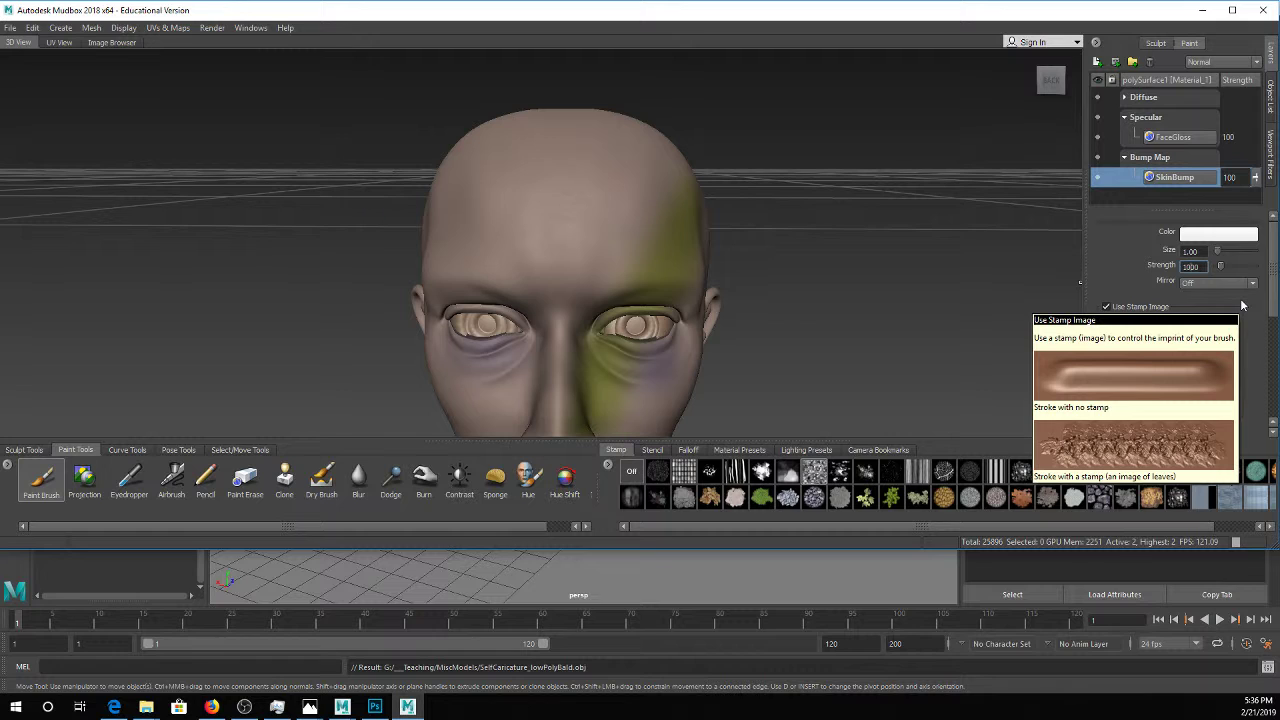
pyautogui.press('Return')
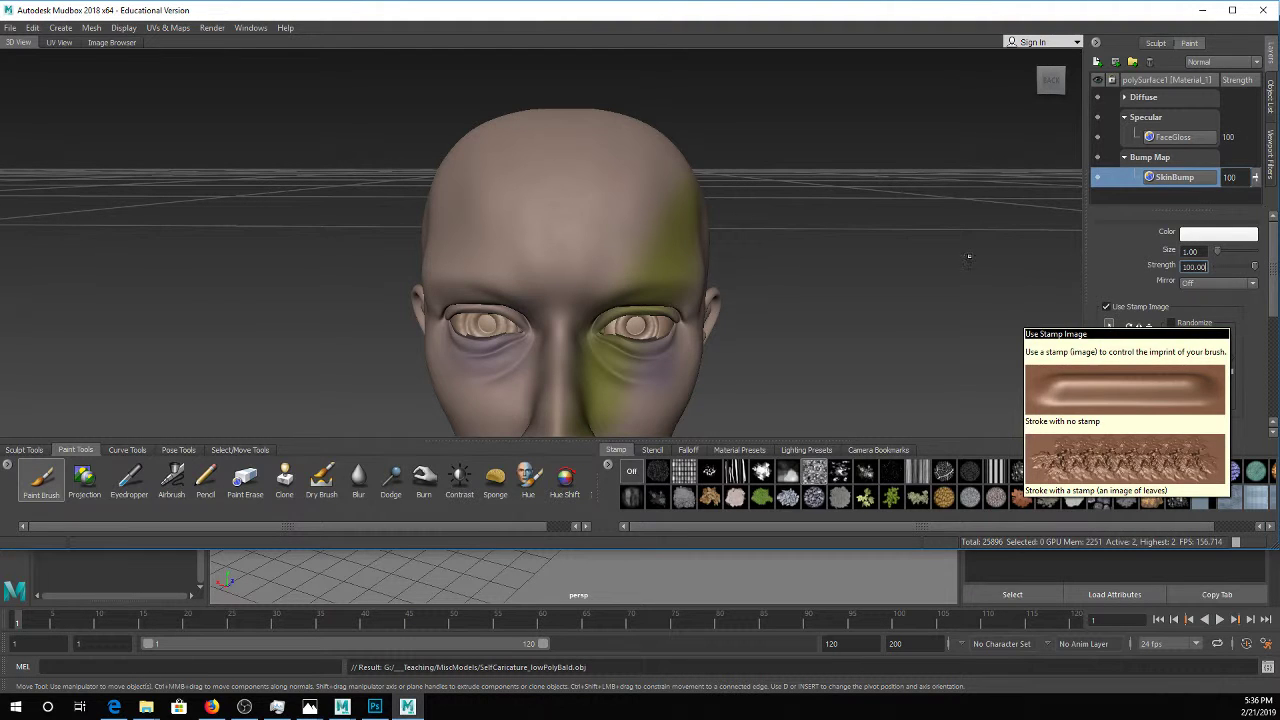
# Stamp the mottled noise as bump patches across the forehead, scalp and upper part of the green band
pyautogui.click(530, 158)
pyautogui.keyDown('alt'); pyautogui.moveTo(586, 143); pyautogui.dragTo(564, 264); pyautogui.keyUp('alt')
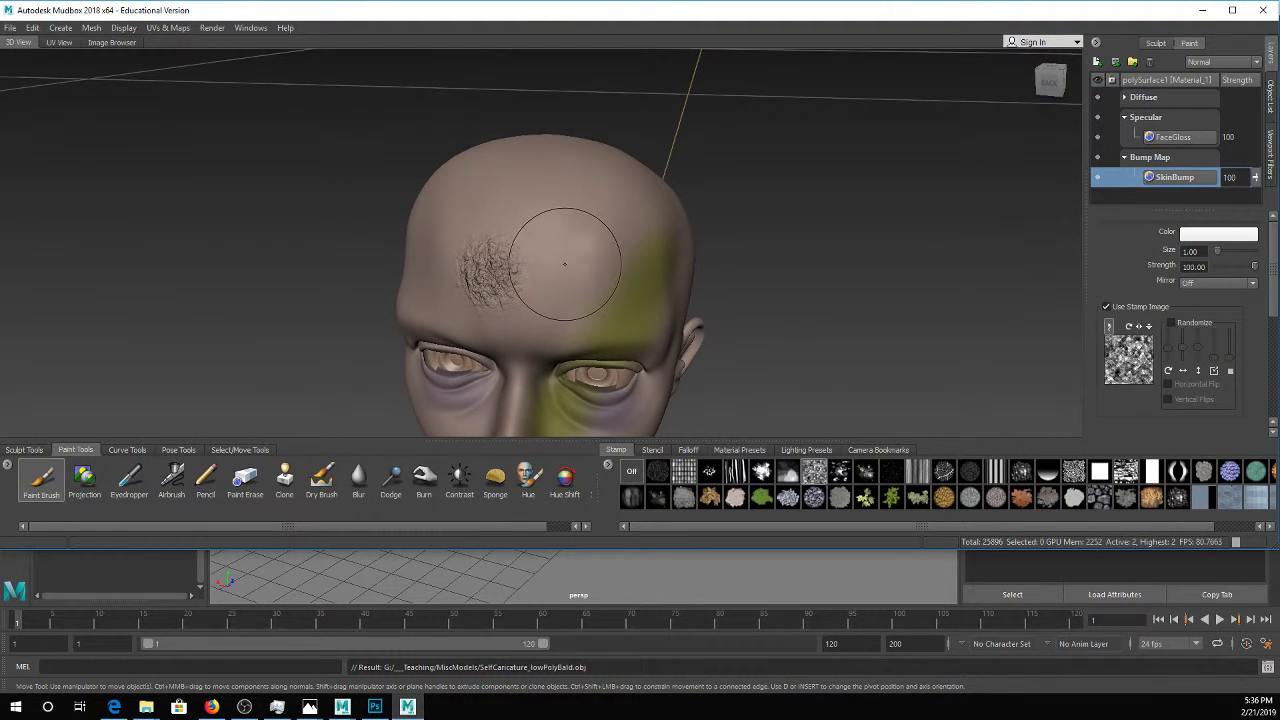
pyautogui.click(563, 267)
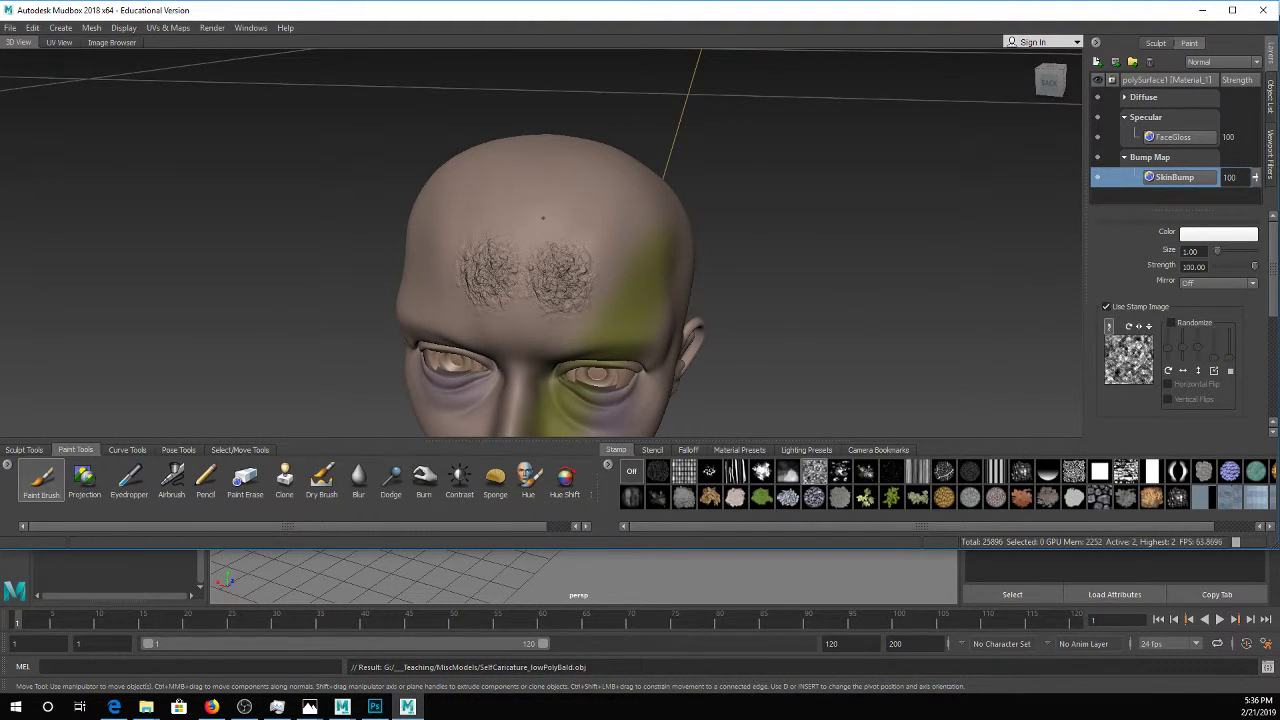
pyautogui.click(543, 217)
pyautogui.moveTo(543, 217)
pyautogui.keyDown('alt'); pyautogui.mouseDown()
pyautogui.moveTo(572, 277)
pyautogui.moveTo(530, 260)
pyautogui.moveTo(500, 200)
pyautogui.moveTo(561, 130)
pyautogui.mouseUp(); pyautogui.keyUp('alt')
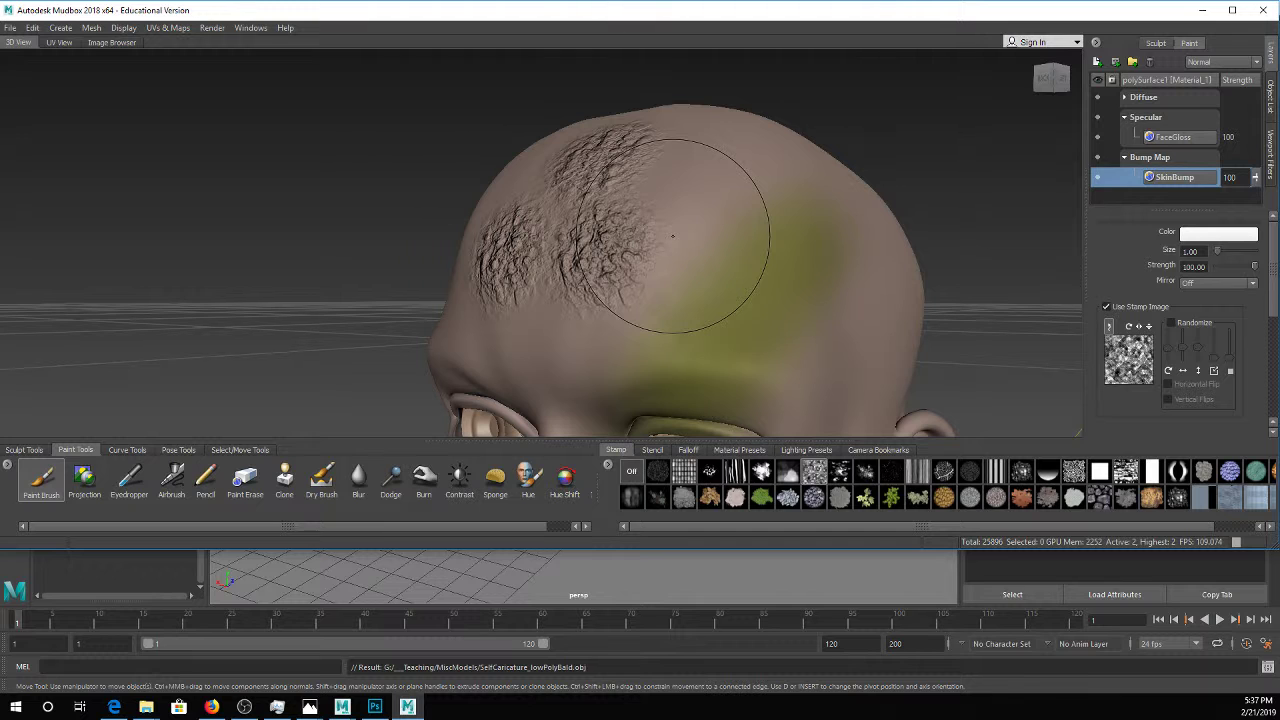
pyautogui.click(682, 201)
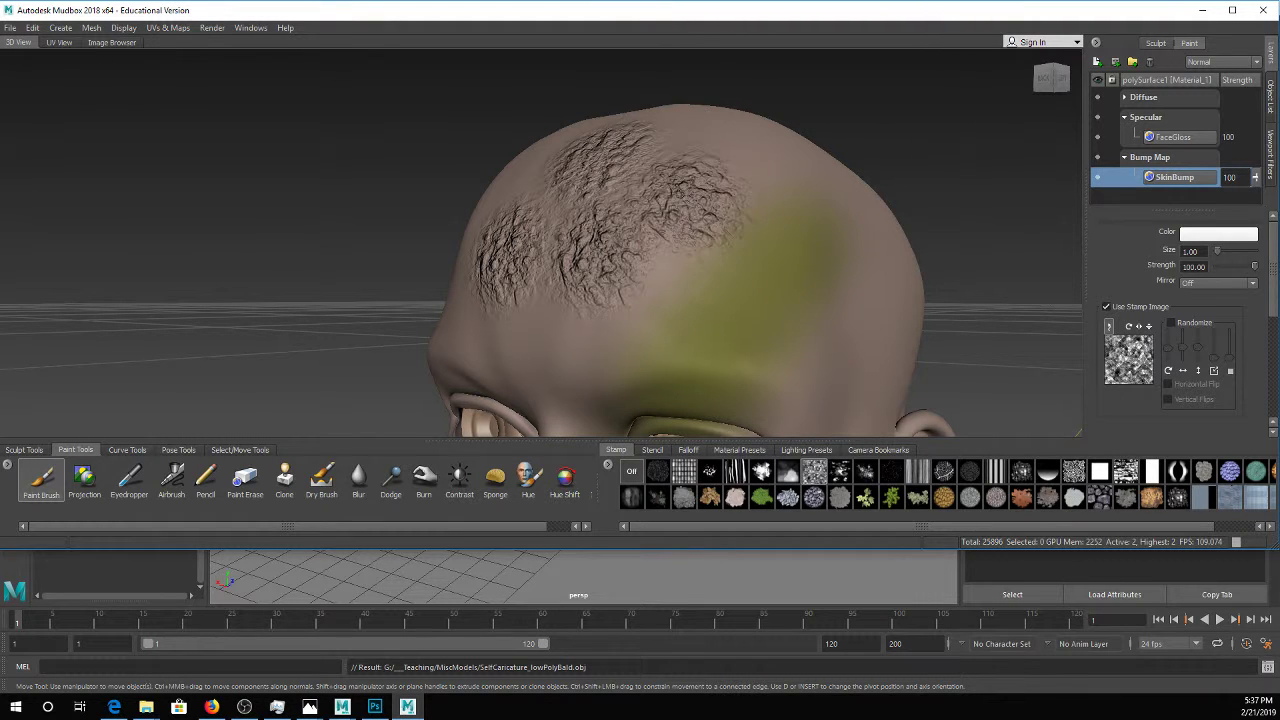
pyautogui.click(703, 141)
pyautogui.click(760, 215)
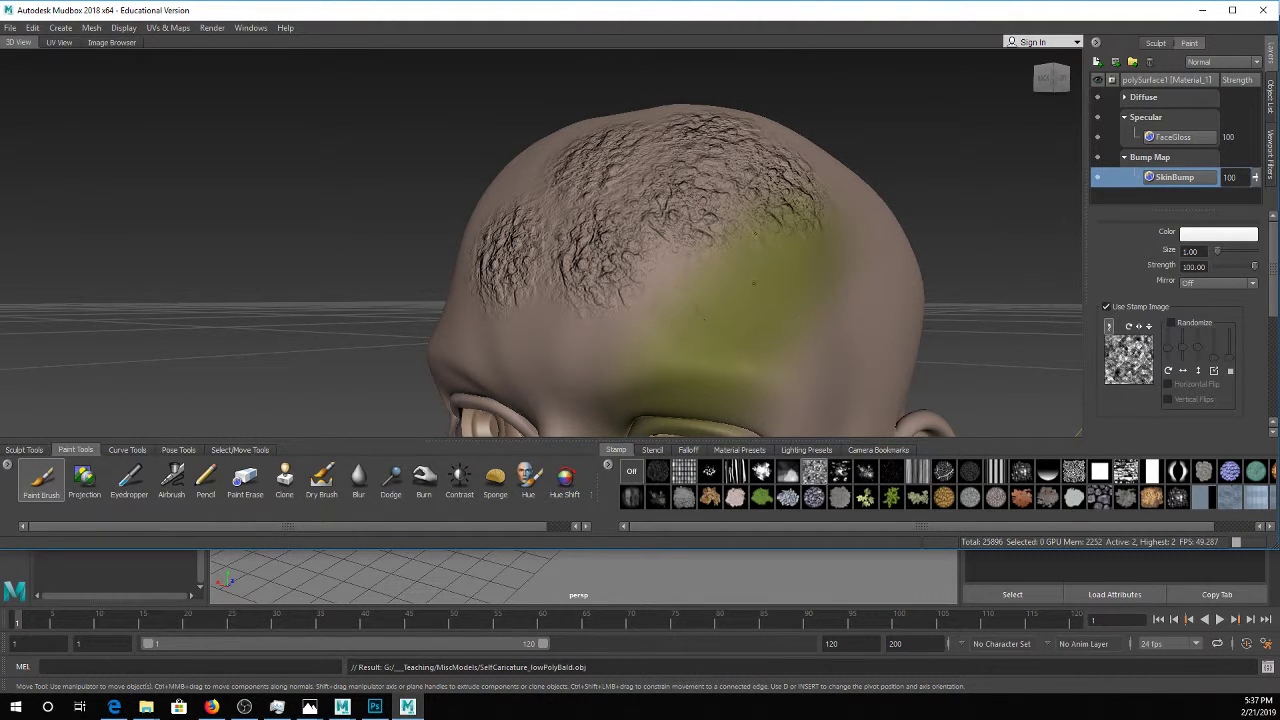
pyautogui.click(745, 270)
pyautogui.click(651, 319)
pyautogui.keyDown('alt'); pyautogui.moveTo(790, 262); pyautogui.dragTo(765, 195); pyautogui.keyUp('alt')
# Undo all the noise bump stamps on the forehead and scalp
pyautogui.hotkey('ctrl', 'z')
pyautogui.hotkey('ctrl', 'z')
pyautogui.hotkey('ctrl', 'z')
pyautogui.hotkey('ctrl', 'z')
pyautogui.hotkey('ctrl', 'z')
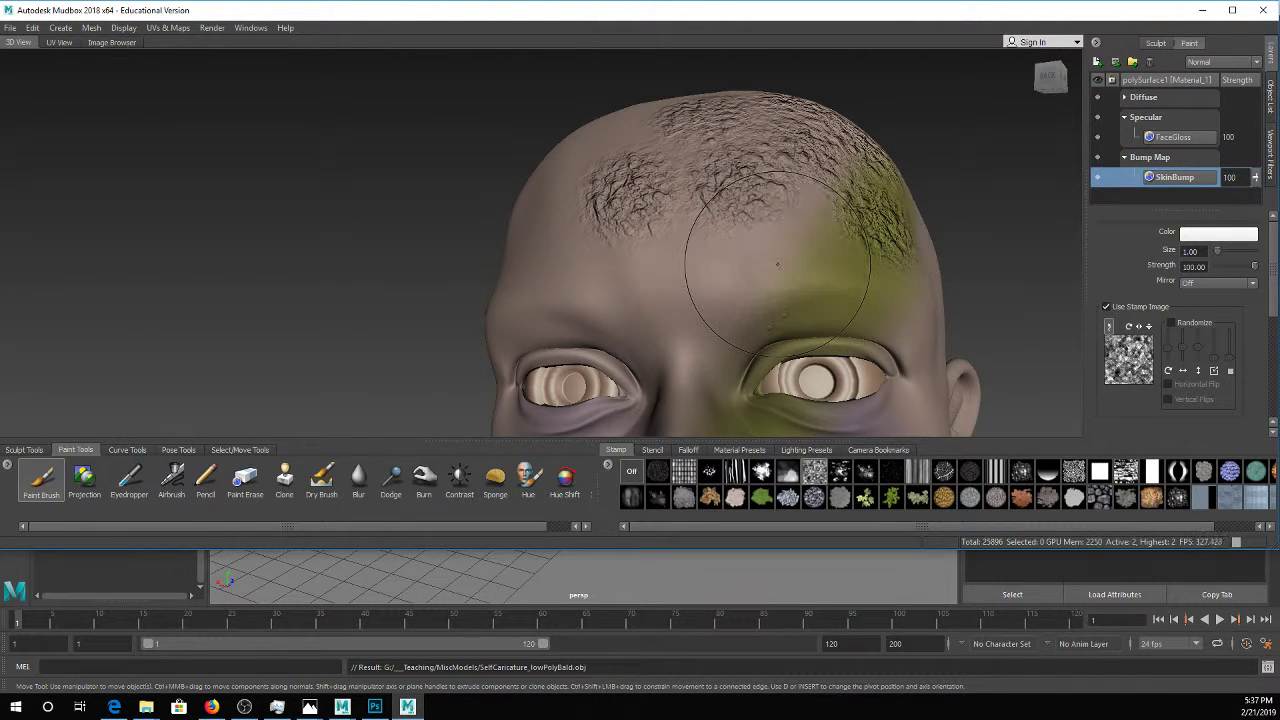
pyautogui.hotkey('ctrl', 'z')
pyautogui.hotkey('ctrl', 'z')
pyautogui.hotkey('ctrl', 'z')
pyautogui.hotkey('ctrl', 'z')
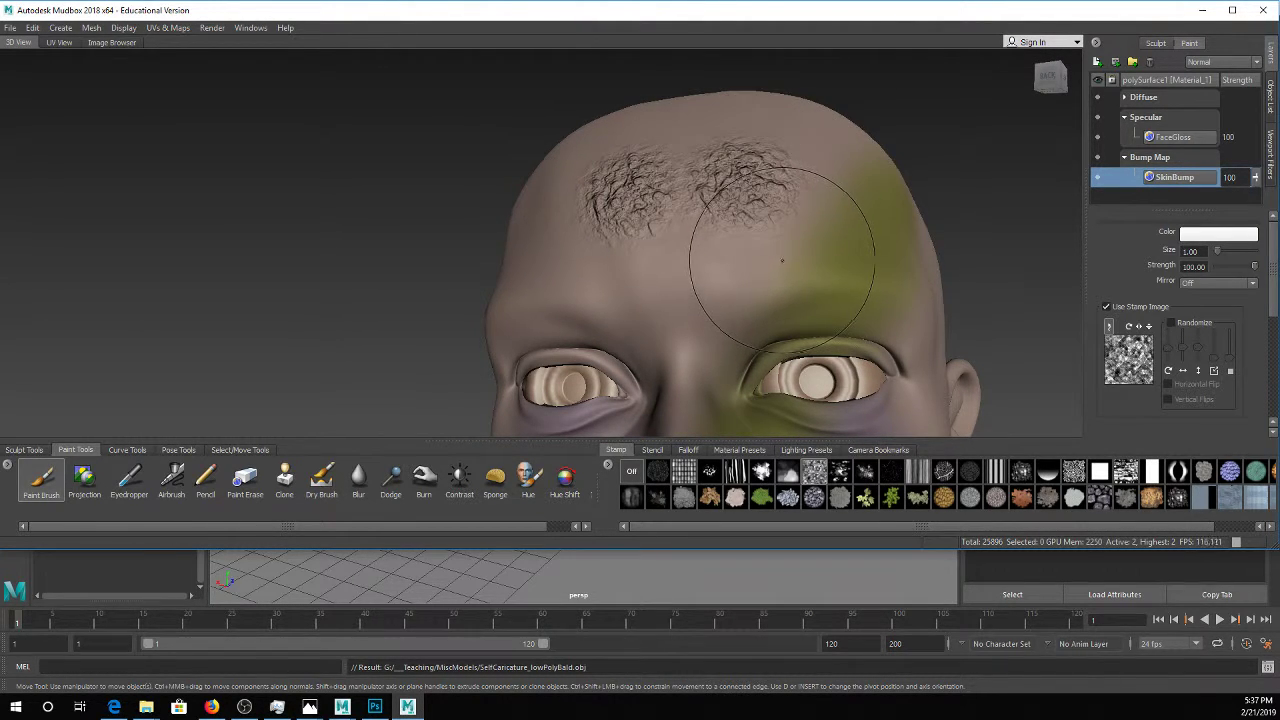
# Choose the vertical streak stamp and paint a bump stroke along the green band from the forehead across the eye to the cheek
pyautogui.click(735, 471)
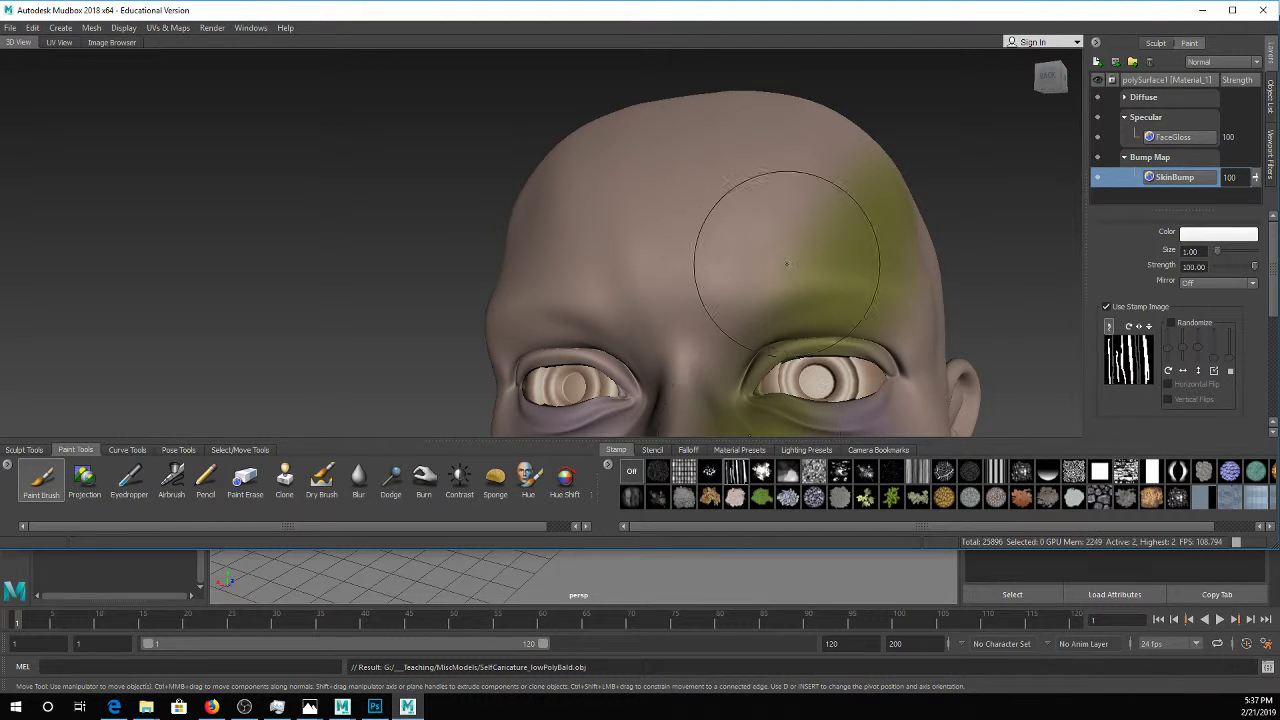
pyautogui.scroll(-5, 758, 260)
pyautogui.moveTo(700, 229); pyautogui.dragTo(625, 425)
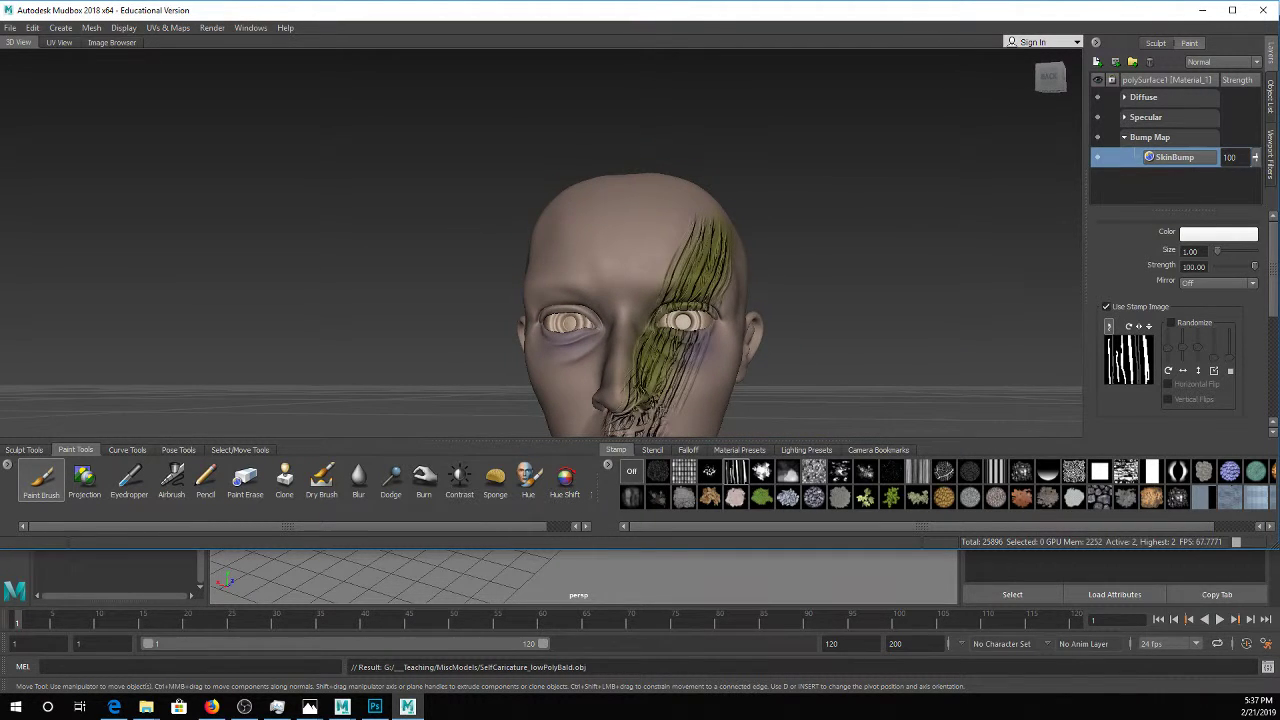
pyautogui.keyDown('alt'); pyautogui.moveTo(790, 398); pyautogui.dragTo(817, 340, button='middle'); pyautogui.keyUp('alt')
pyautogui.hotkey('ctrl', 'z')
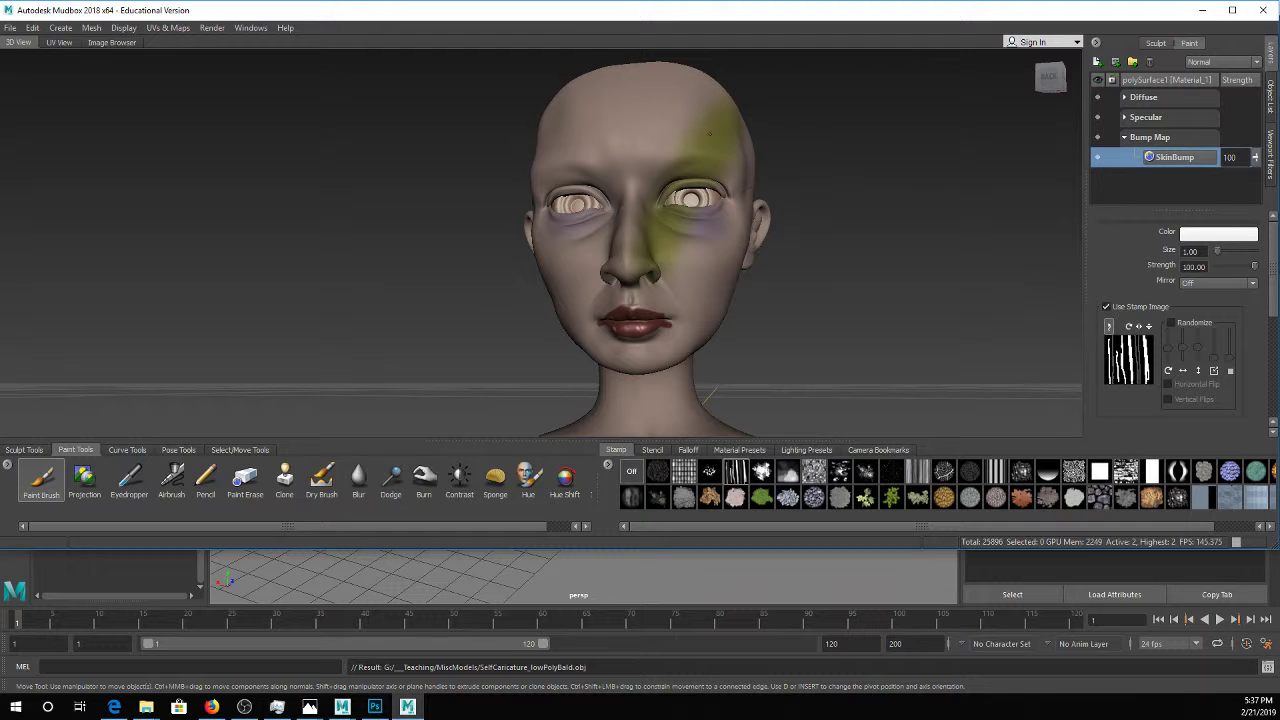
pyautogui.hotkey('ctrl', 'y')
pyautogui.keyDown('alt'); pyautogui.moveTo(818, 341); pyautogui.dragTo(860, 222); pyautogui.keyUp('alt')
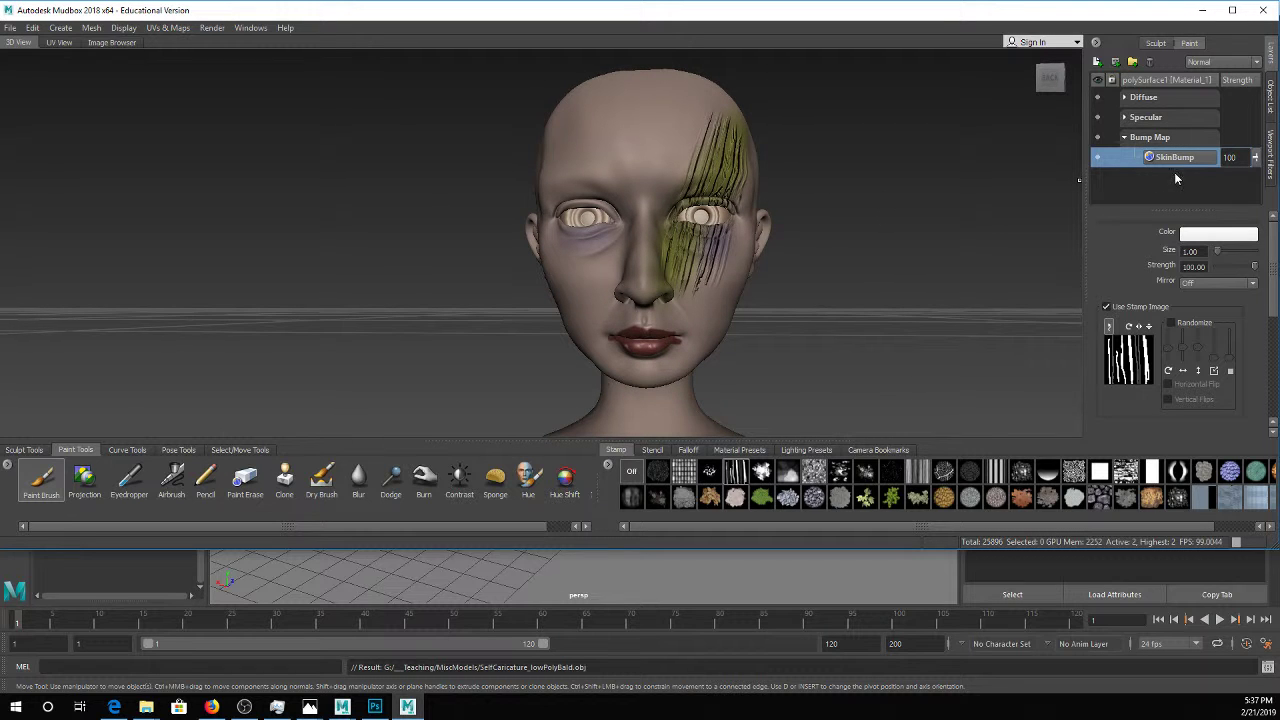
# Create a second Bump Map paint layer named sdfsdf
pyautogui.rightClick(1138, 184)
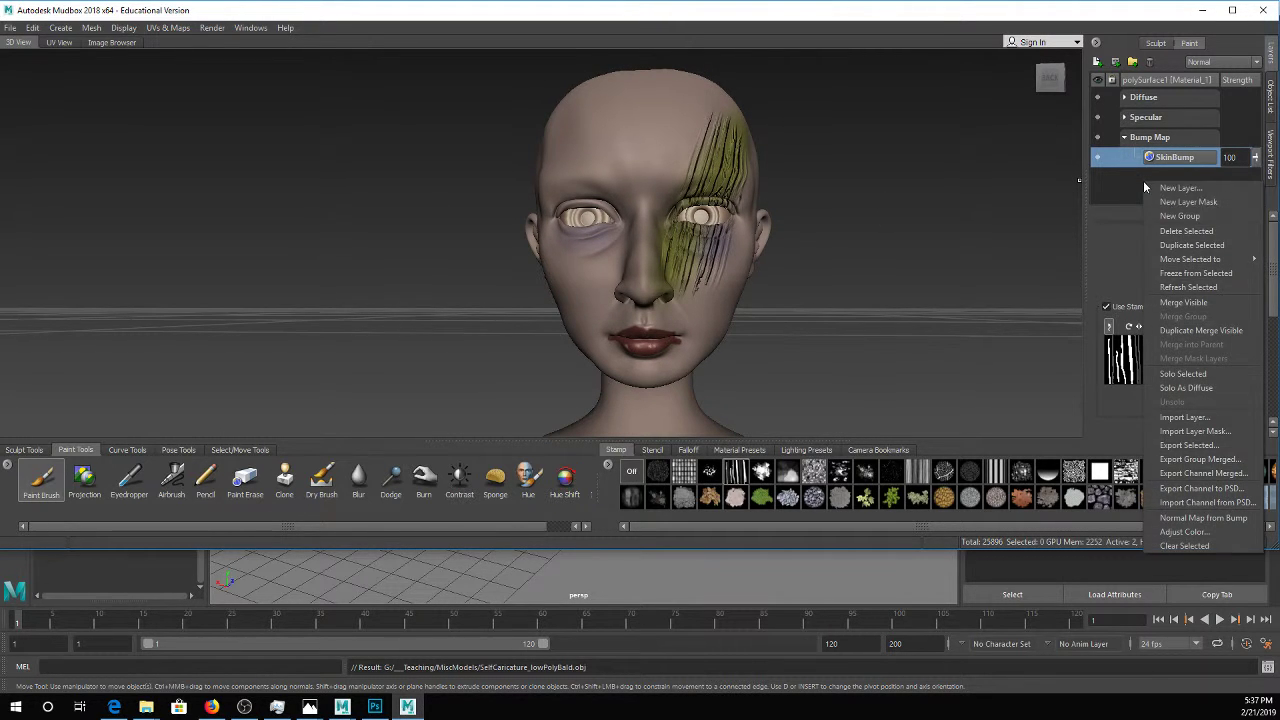
pyautogui.click(1157, 193)
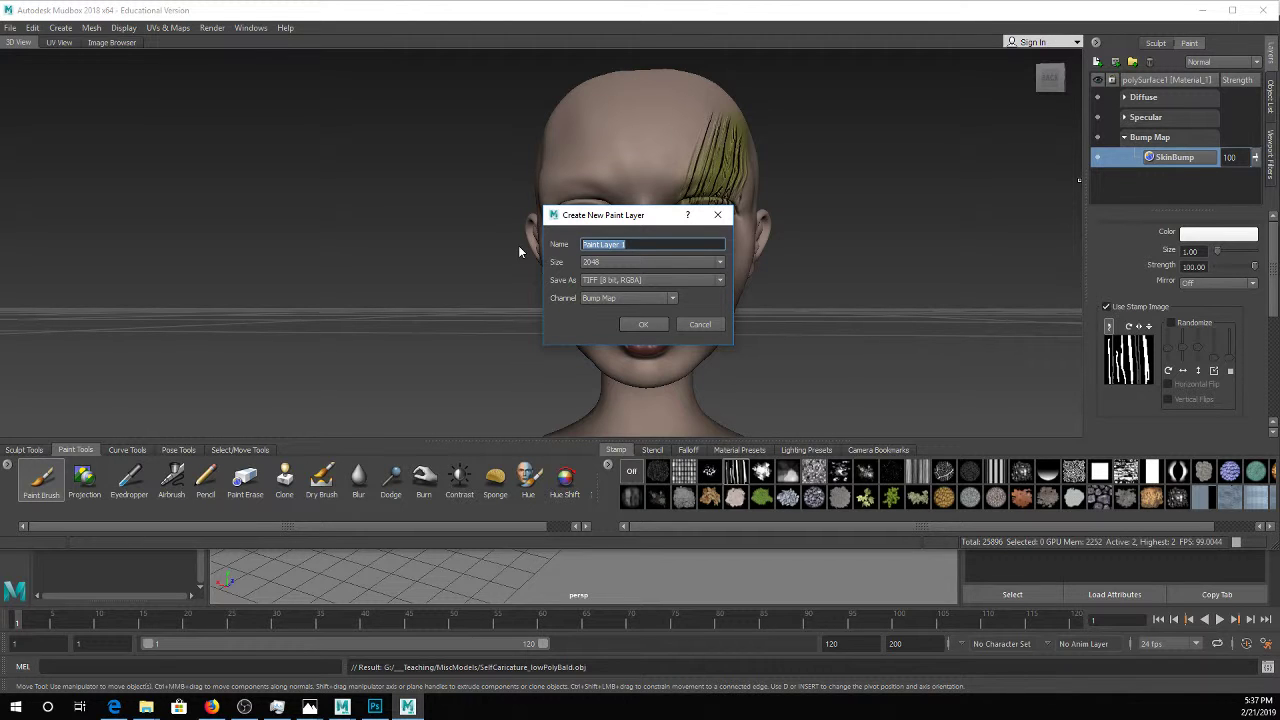
pyautogui.write('adfsdf')
pyautogui.press('Return')
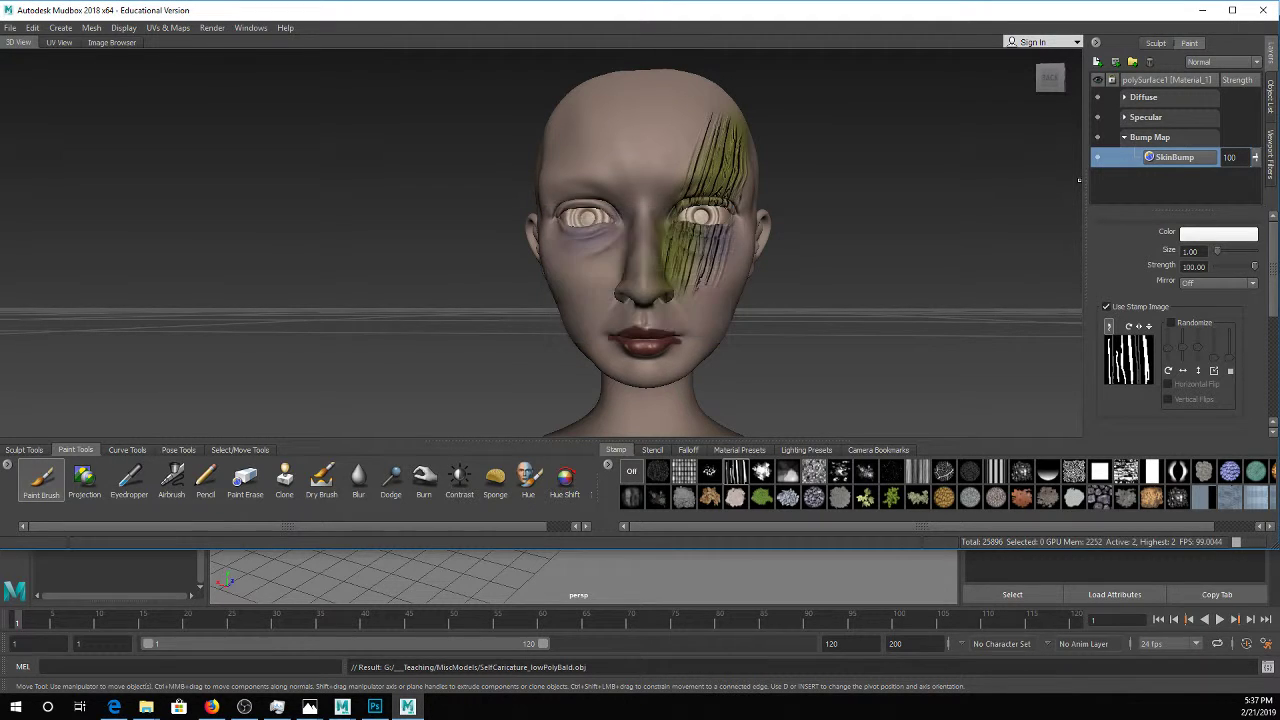
# Switch back to the mottled noise stamp and set the brush strength to 10.00
pyautogui.click(820, 471)
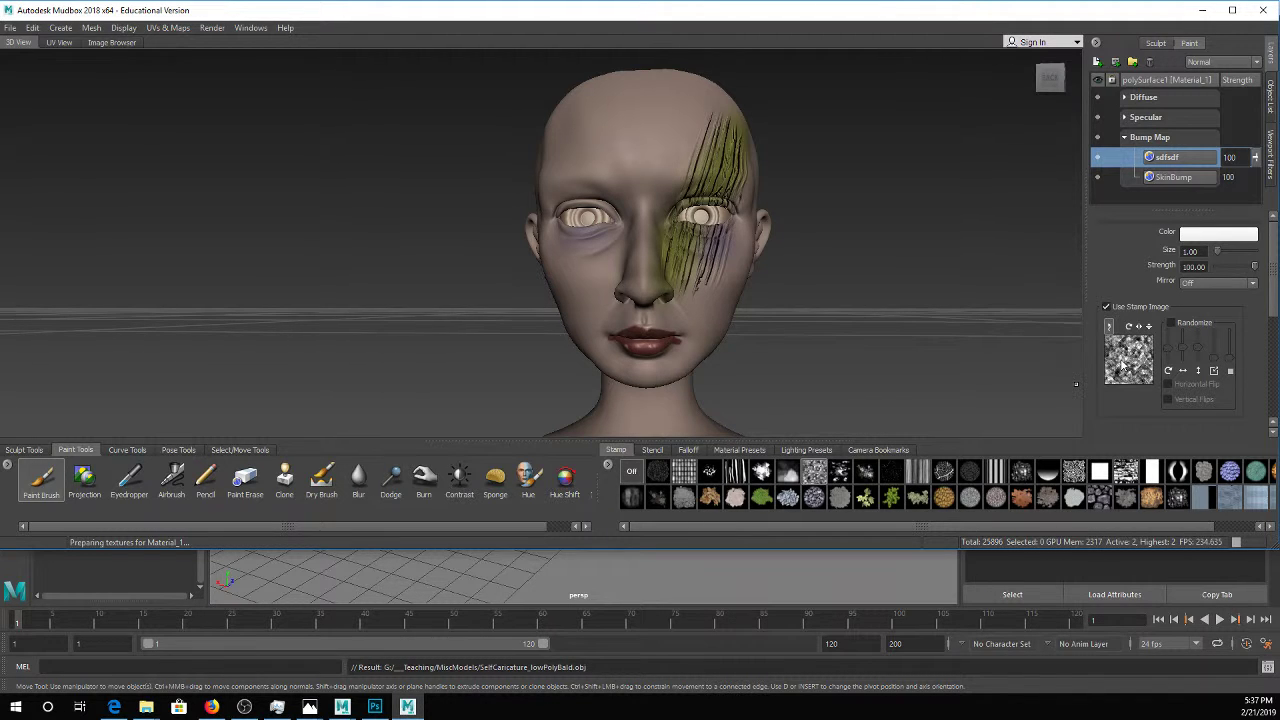
pyautogui.write('10')
pyautogui.press('Return')
# Paint subtle mottled noise bump across the forehead, scalp and brows on the new bump layer
pyautogui.keyDown('alt'); pyautogui.moveTo(656, 158); pyautogui.dragTo(663, 251); pyautogui.keyUp('alt')
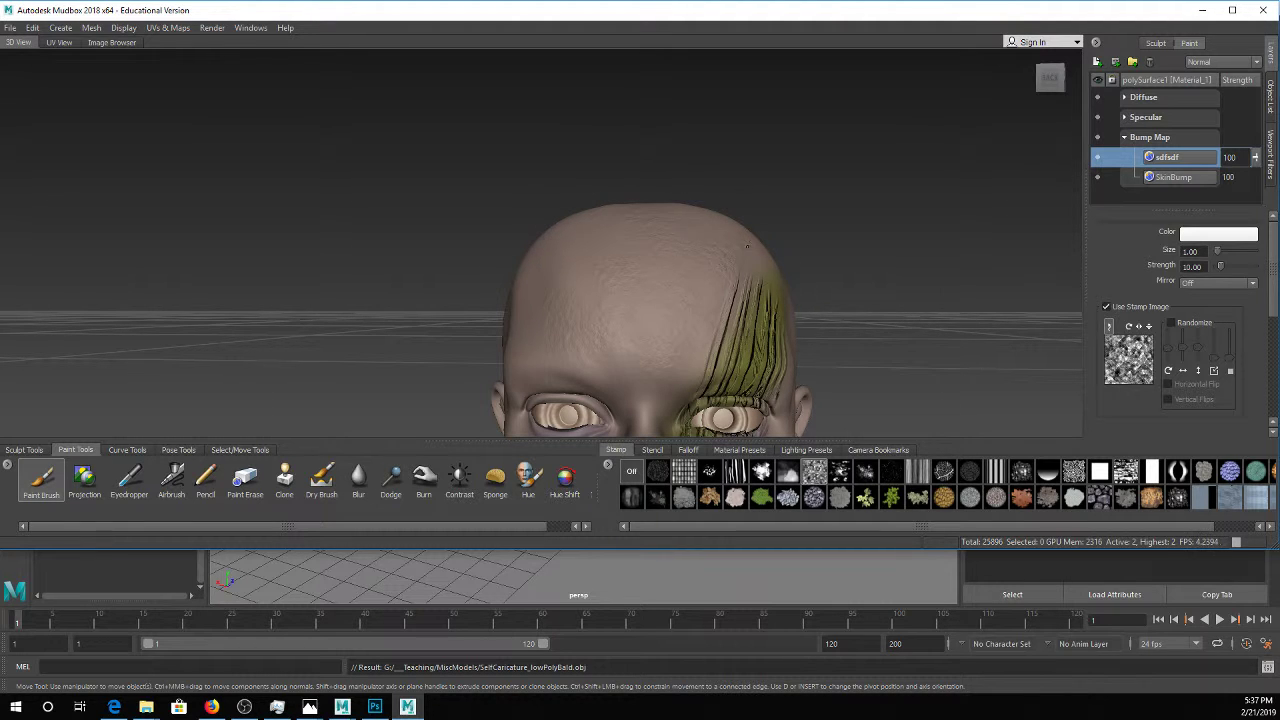
pyautogui.moveTo(700, 245)
pyautogui.keyDown('alt'); pyautogui.mouseDown()
pyautogui.moveTo(688, 325)
pyautogui.moveTo(665, 264)
pyautogui.mouseUp(); pyautogui.keyUp('alt')
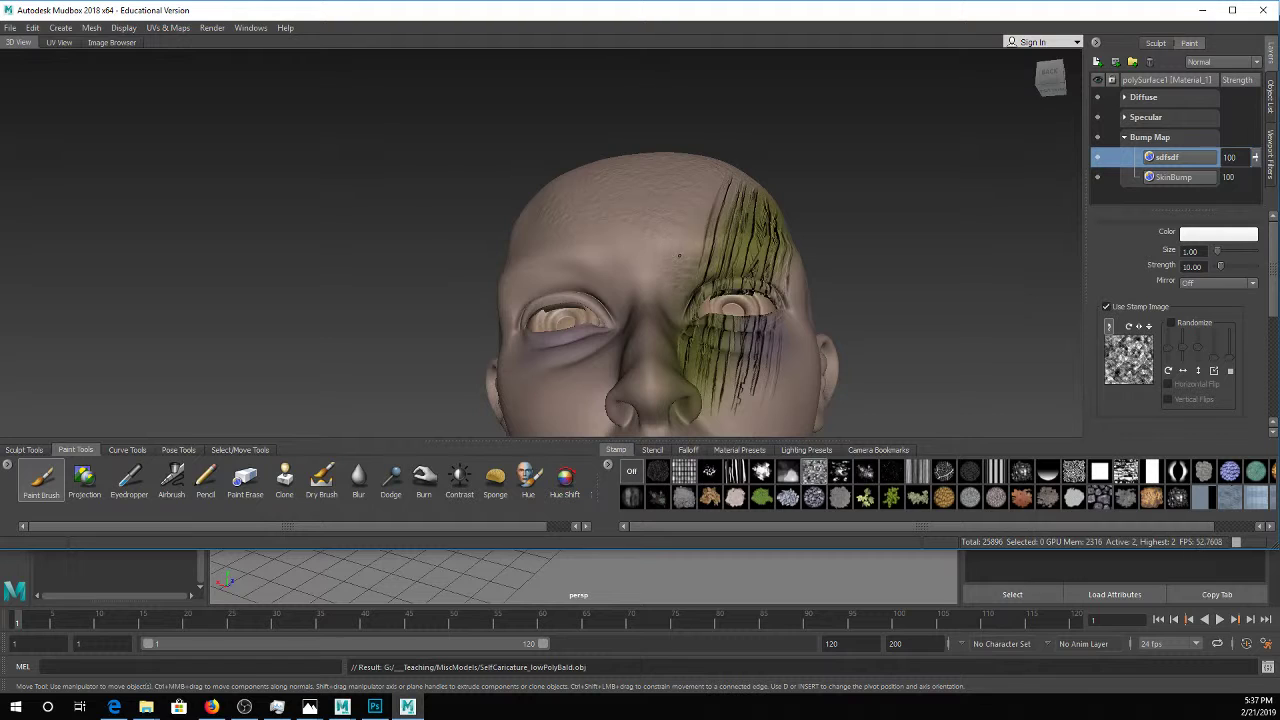
pyautogui.keyDown('alt'); pyautogui.moveTo(529, 280); pyautogui.dragTo(595, 285); pyautogui.keyUp('alt')
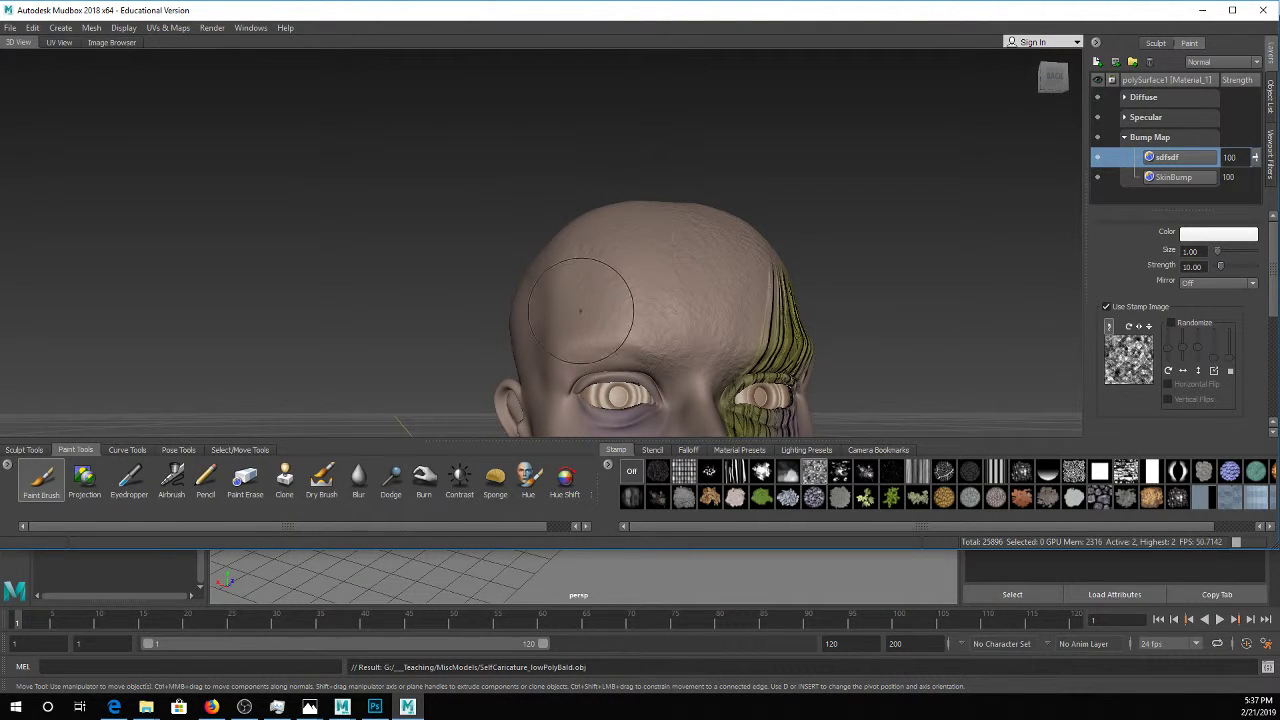
pyautogui.keyDown('alt'); pyautogui.moveTo(577, 365); pyautogui.dragTo(565, 350); pyautogui.keyUp('alt')
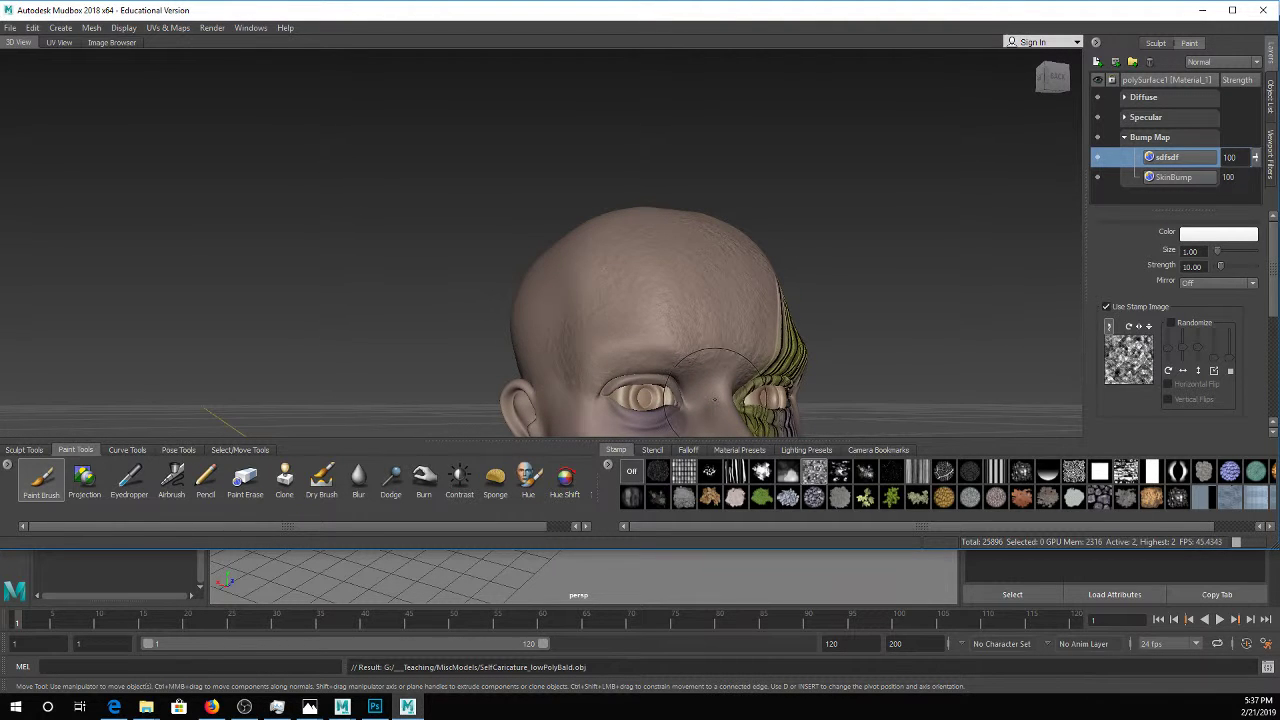
pyautogui.keyDown('alt'); pyautogui.moveTo(715, 390); pyautogui.dragTo(713, 217); pyautogui.keyUp('alt')
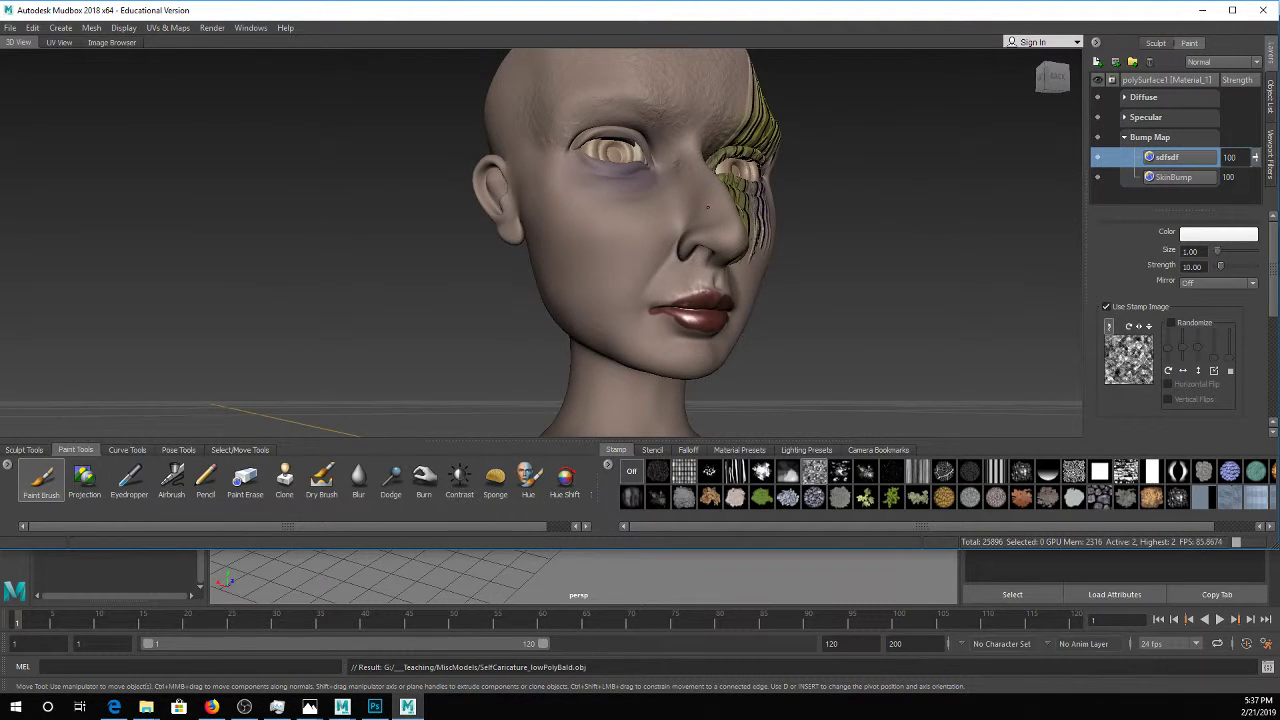
# Paint subtle noise bump over the lips and surrounding skin, and check the mouth texture up close
pyautogui.keyDown('alt'); pyautogui.moveTo(744, 301); pyautogui.dragTo(700, 305); pyautogui.keyUp('alt')
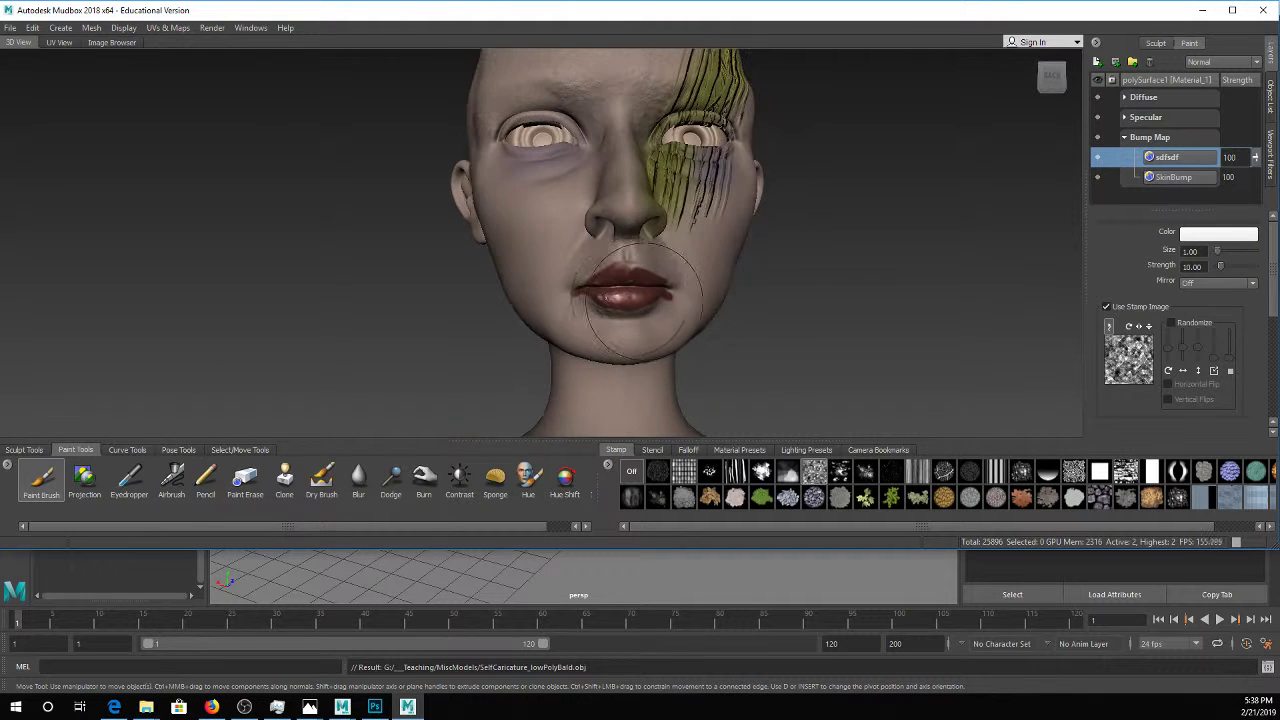
pyautogui.scroll(3, 790, 325)
pyautogui.keyDown('alt'); pyautogui.moveTo(791, 322); pyautogui.dragTo(571, 329); pyautogui.keyUp('alt')
pyautogui.scroll(4, 643, 329)
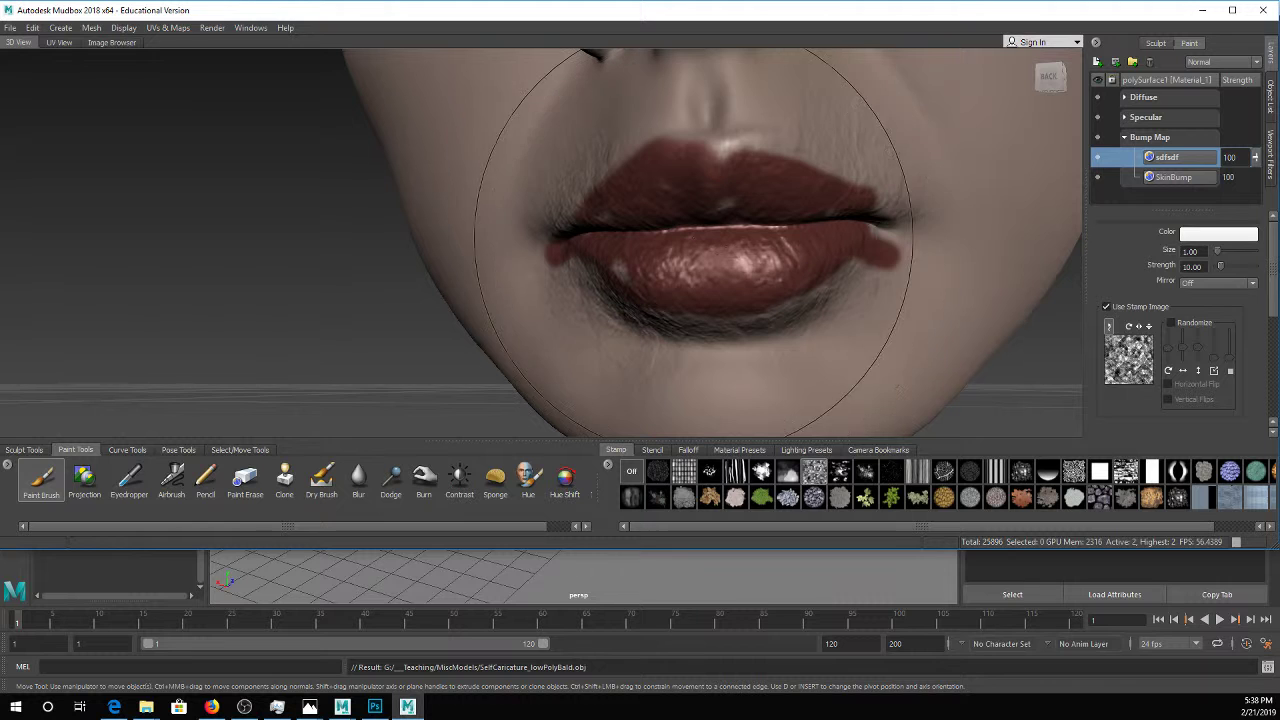
pyautogui.moveTo(765, 250)
pyautogui.keyDown('alt'); pyautogui.mouseDown()
pyautogui.moveTo(797, 272)
pyautogui.moveTo(781, 291)
pyautogui.moveTo(807, 291)
pyautogui.mouseUp(); pyautogui.keyUp('alt')
pyautogui.scroll(-6, 795, 265)
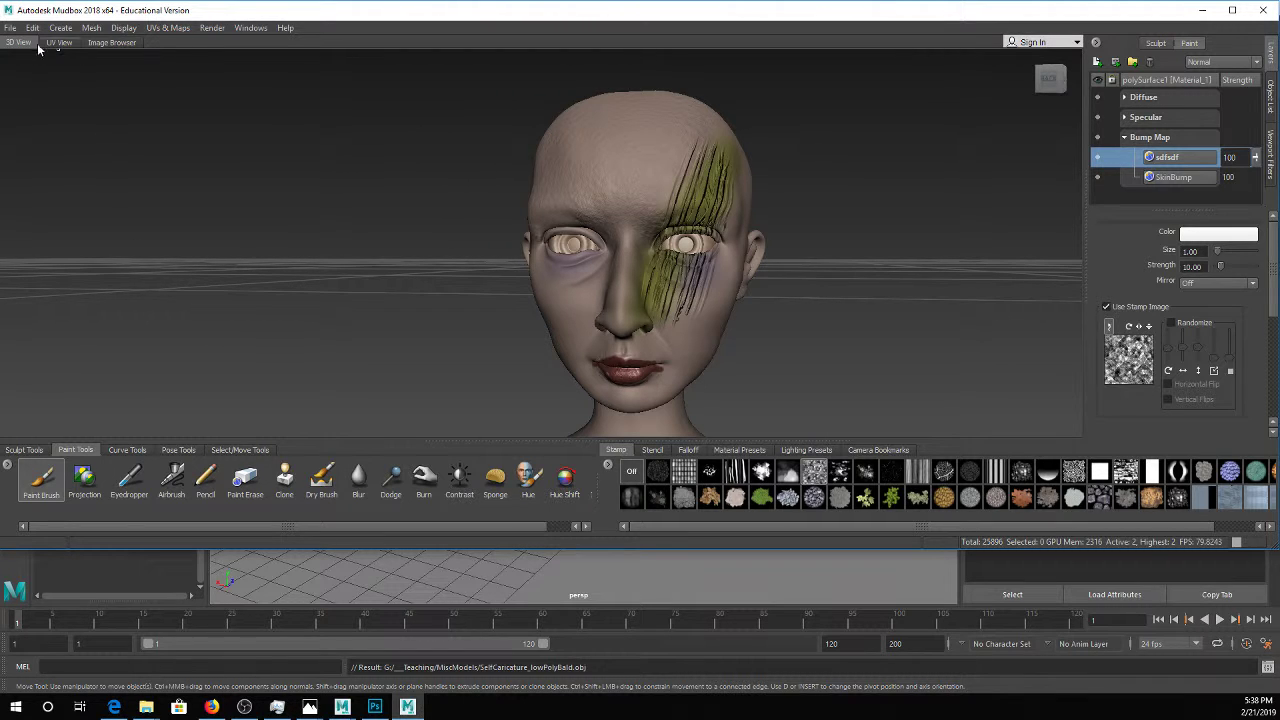
# Start exporting all paint layers and limit the export to the active model polySurface1, keeping each layer's default file type
pyautogui.click(12, 28)
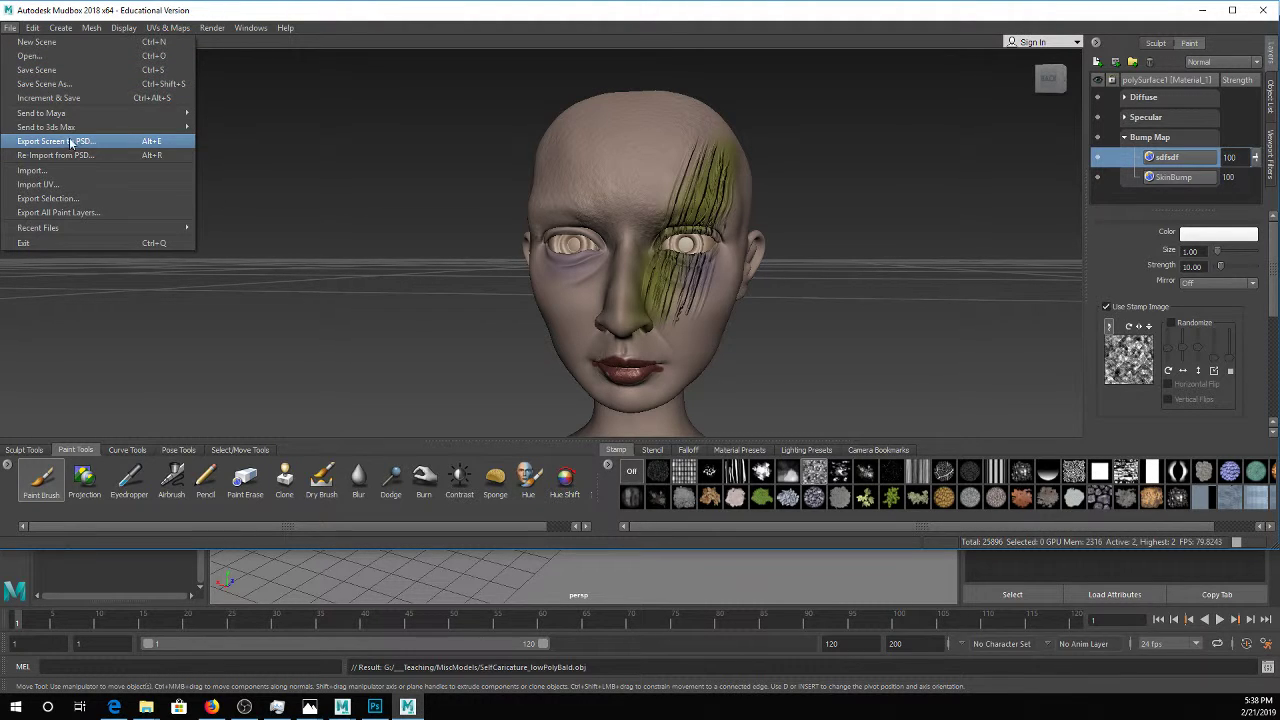
pyautogui.moveTo(154, 114)
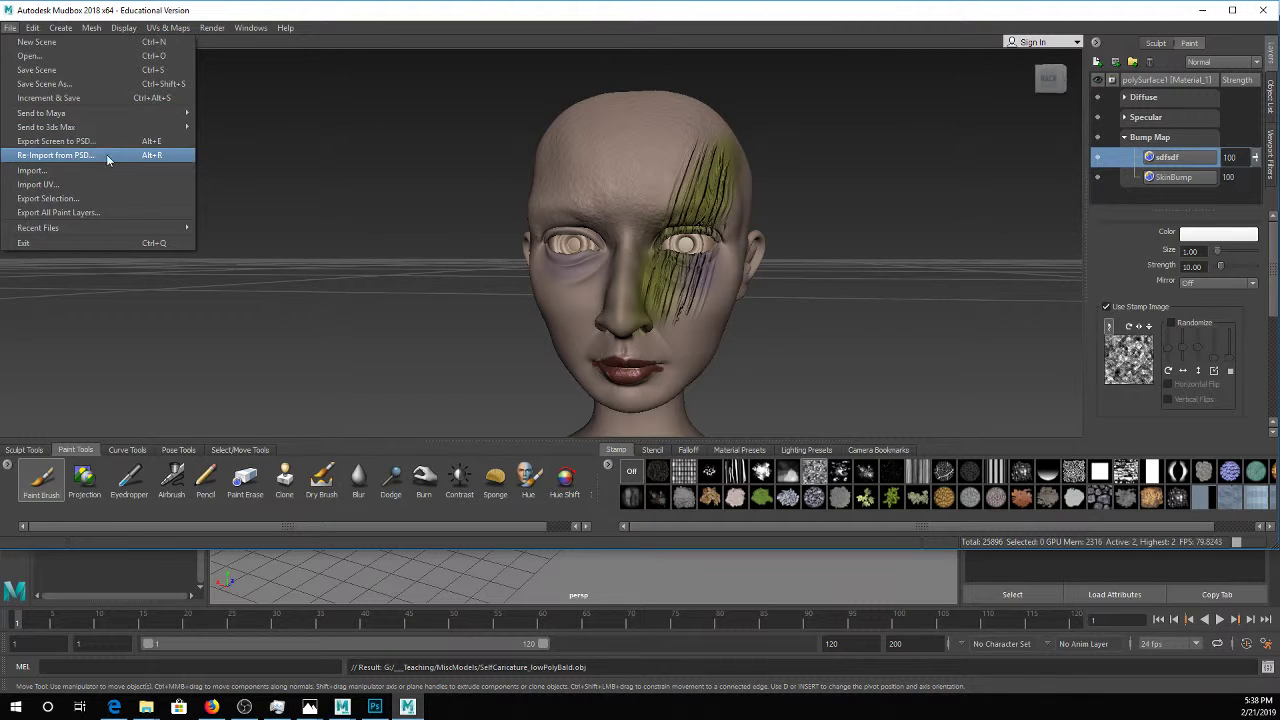
pyautogui.click(94, 214)
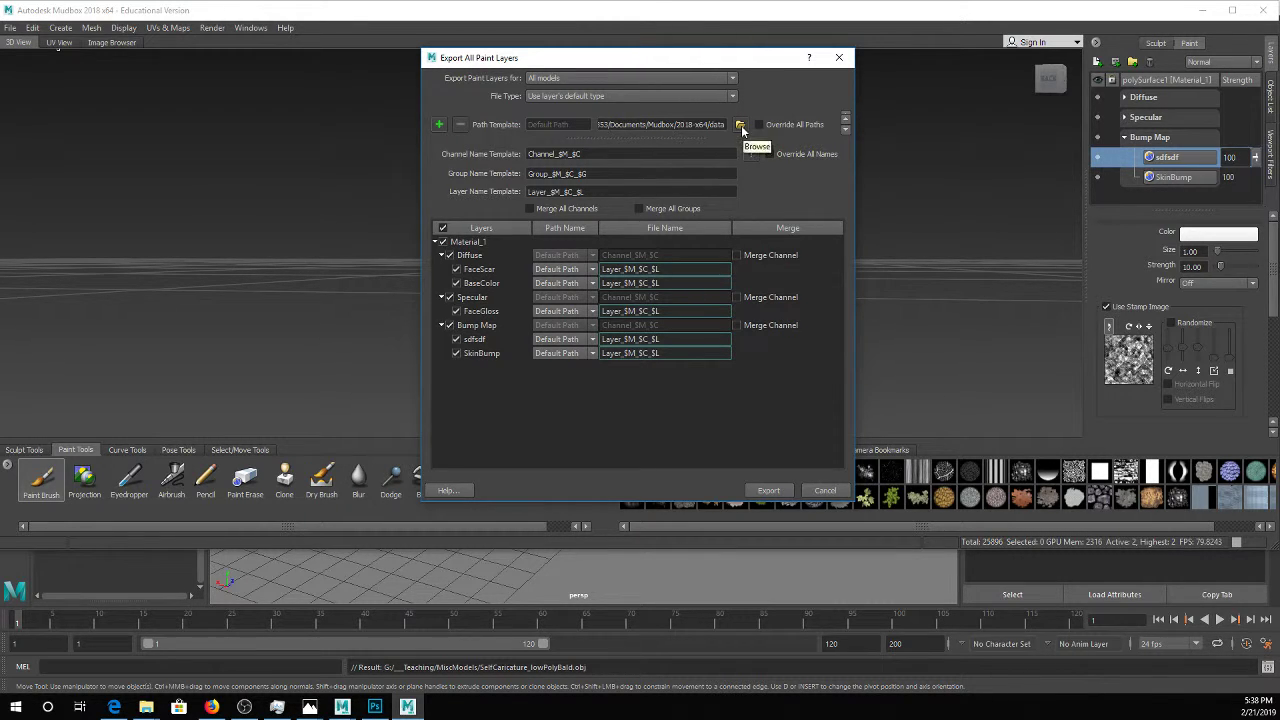
pyautogui.click(701, 78)
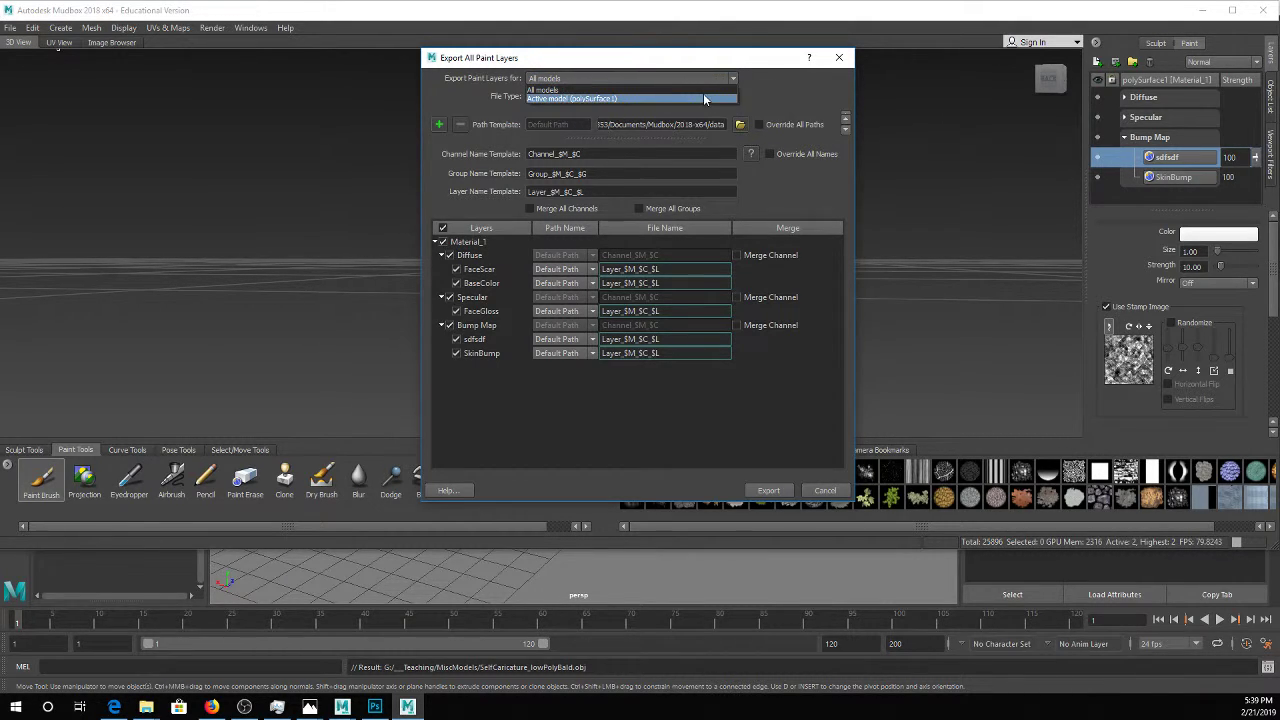
pyautogui.click(703, 98)
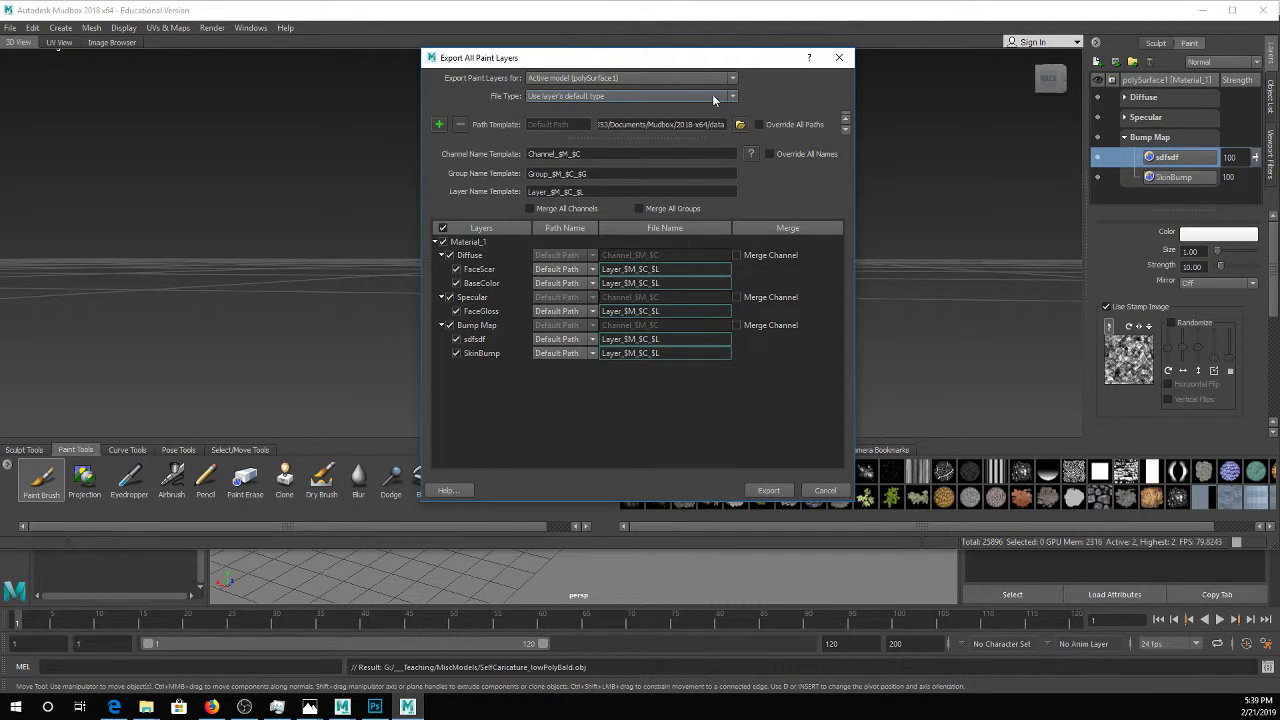
pyautogui.click(712, 95)
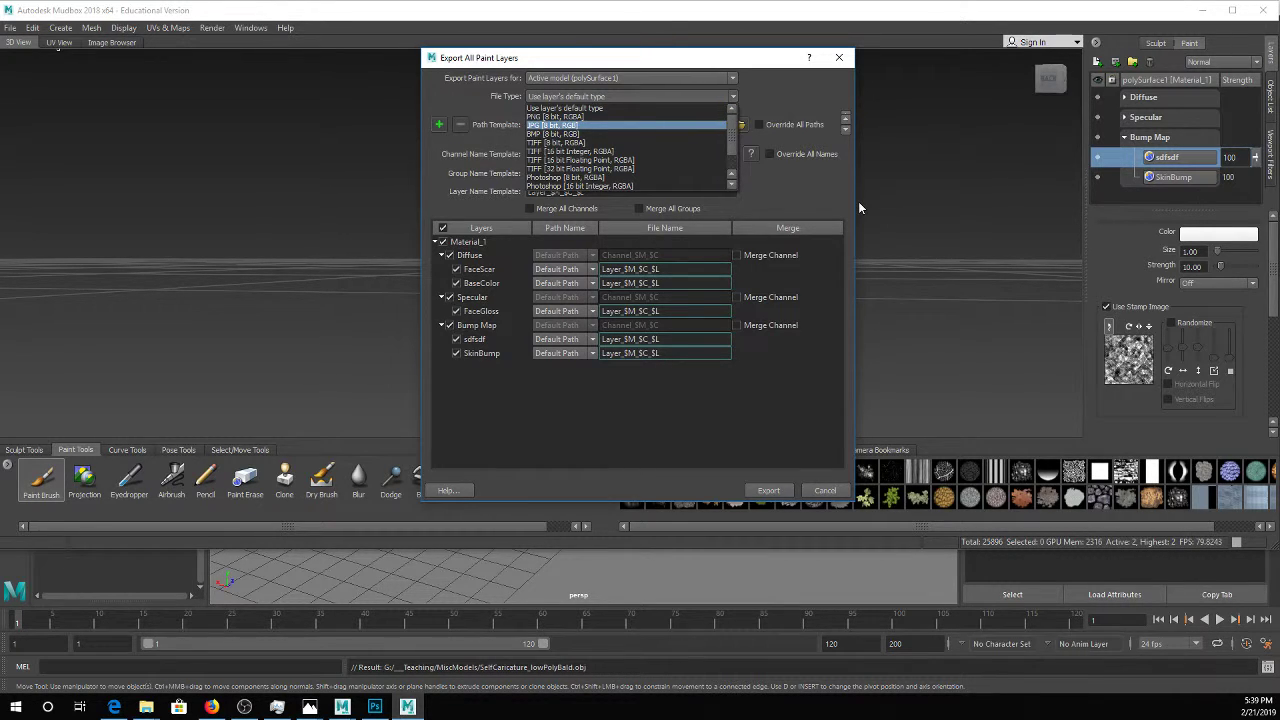
pyautogui.click(780, 83)
# Browse the export path to the MiscModels folder inside ___Teaching on the G: drive
pyautogui.click(739, 126)
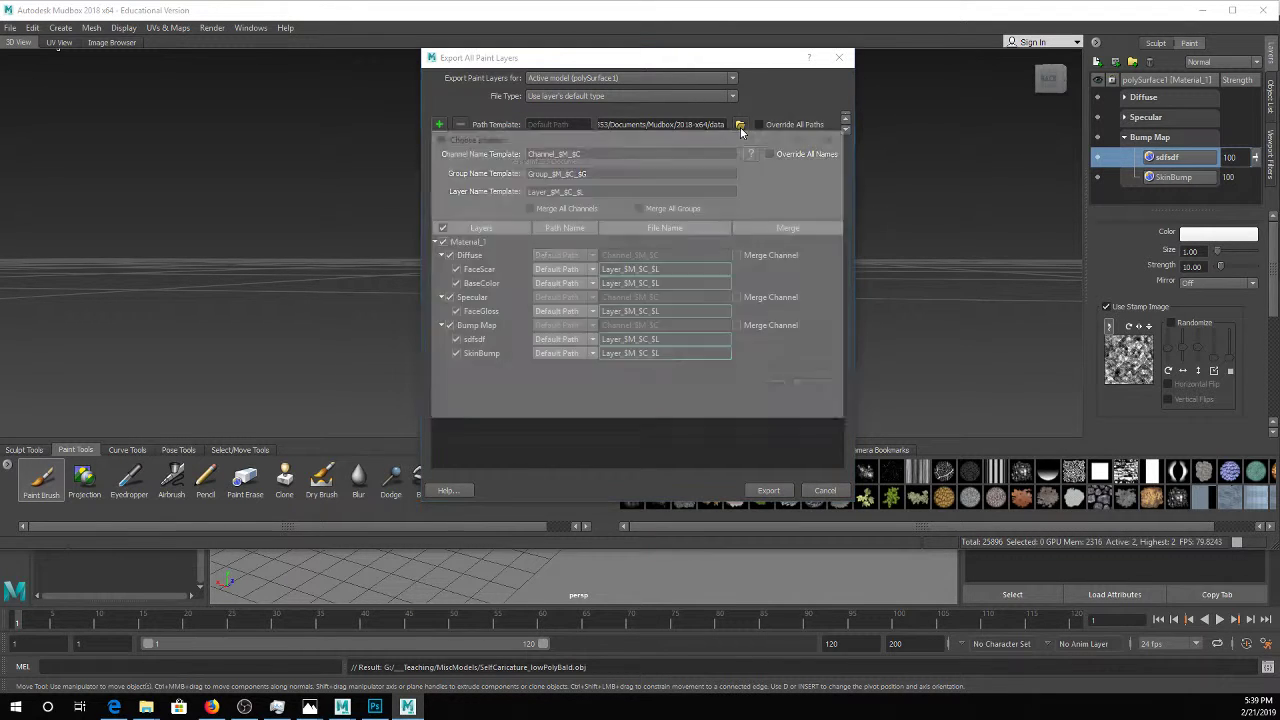
pyautogui.click(474, 185)
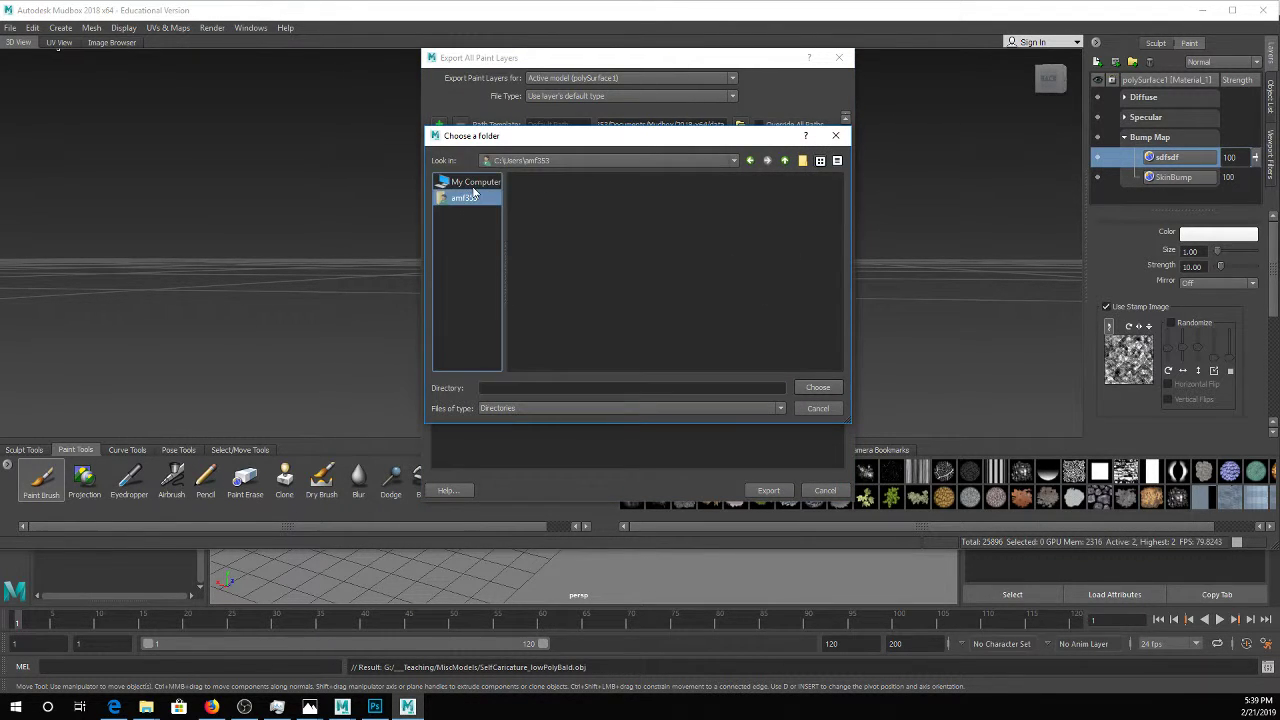
pyautogui.click(552, 222)
pyautogui.doubleClick(552, 222)
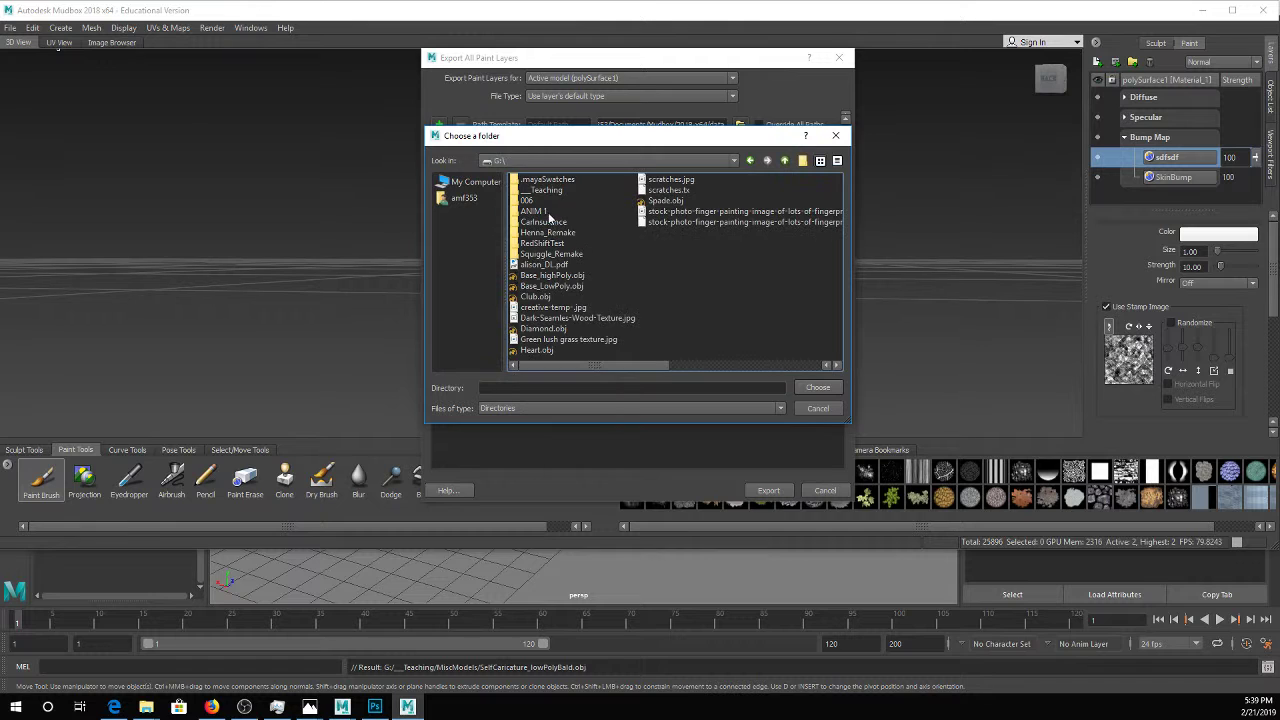
pyautogui.doubleClick(545, 190)
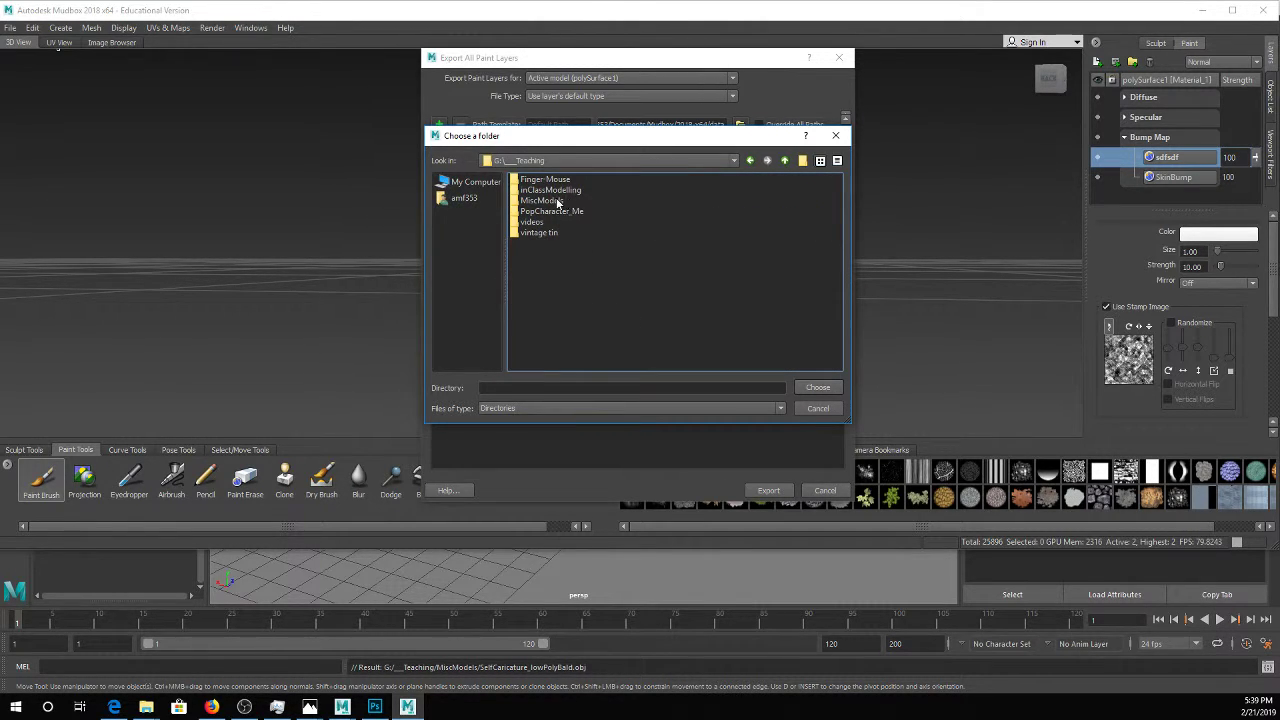
pyautogui.doubleClick(545, 200)
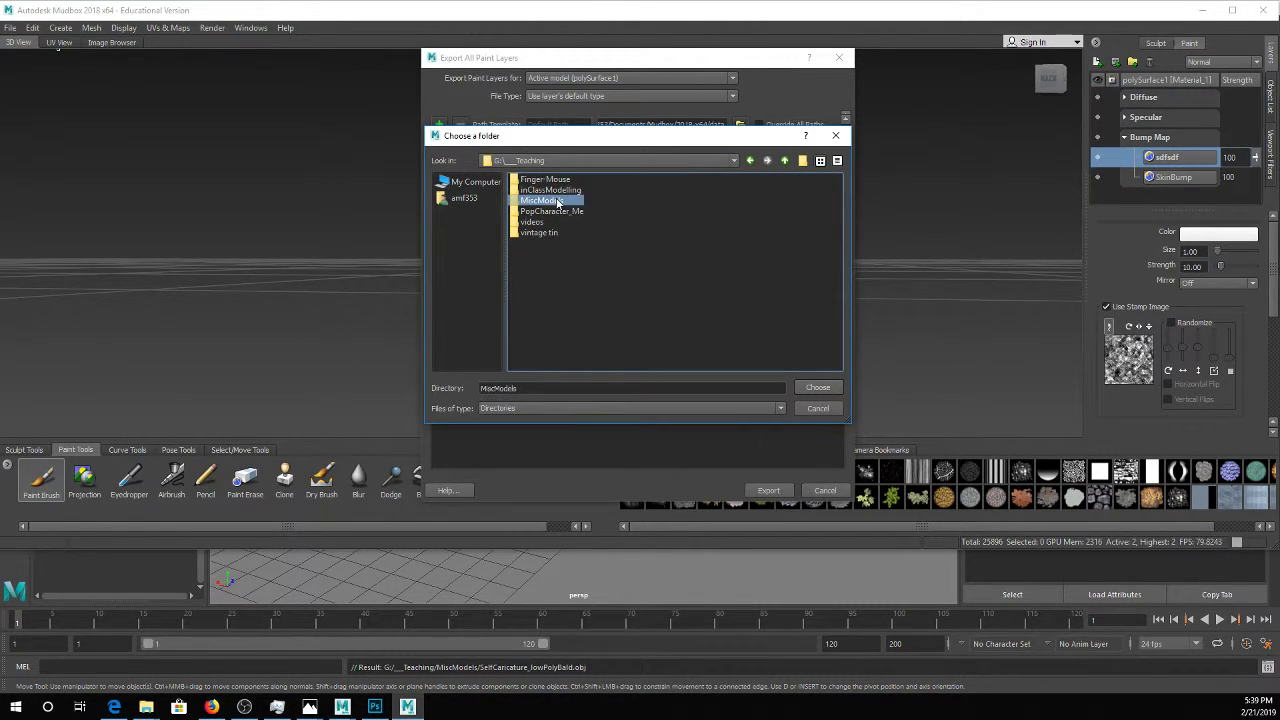
# Create a folder named faceTexture inside MiscModels and choose it as the export path
pyautogui.click(803, 161)
pyautogui.write('faceTexture')
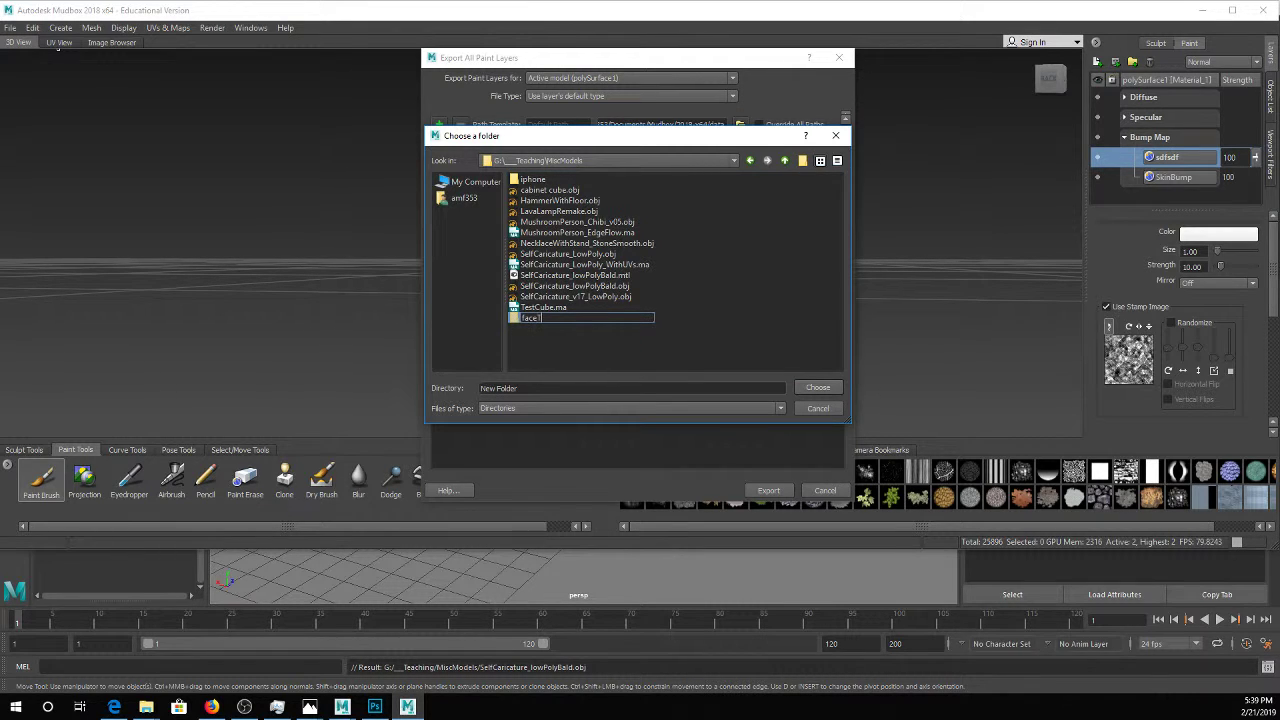
pyautogui.press('Return')
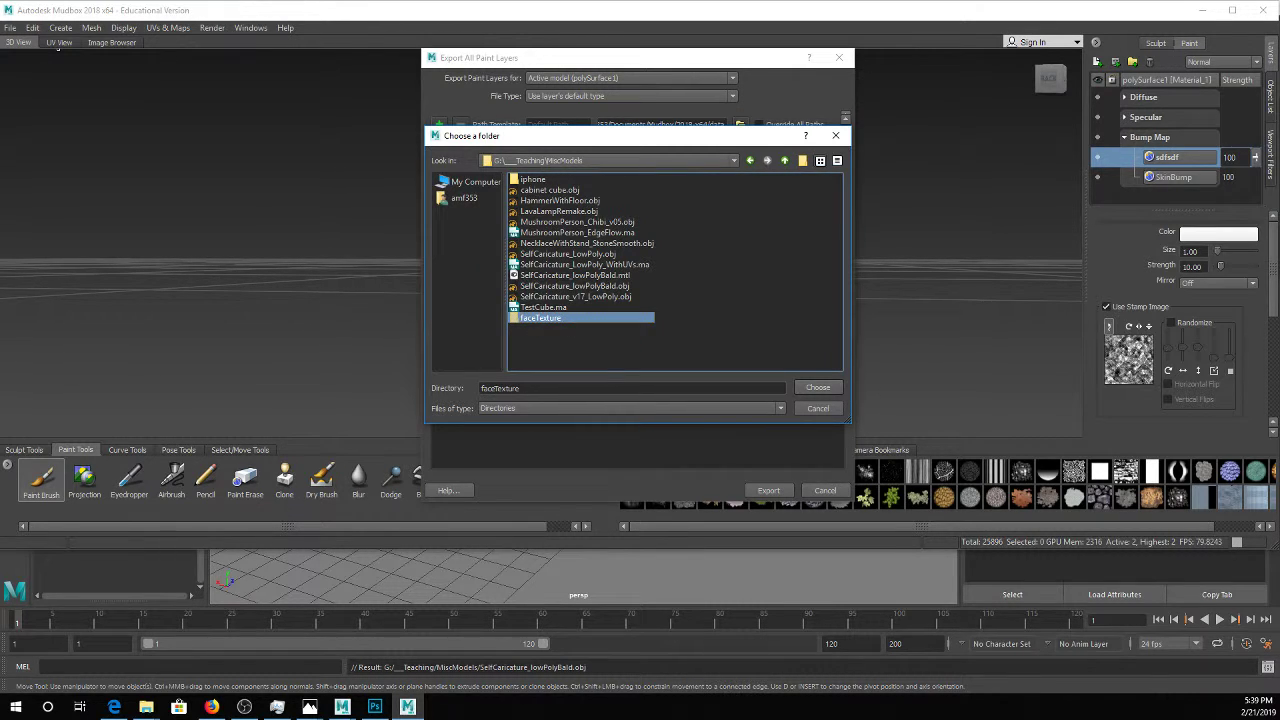
pyautogui.doubleClick(606, 317)
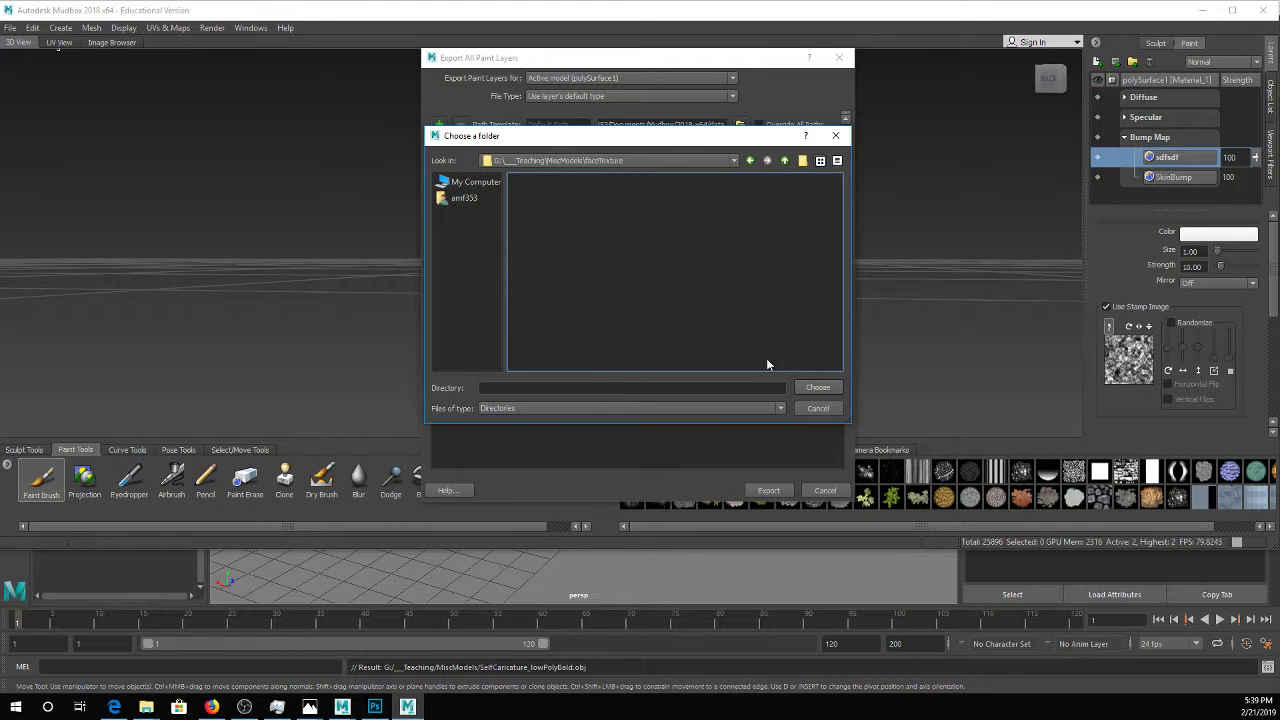
pyautogui.click(816, 387)
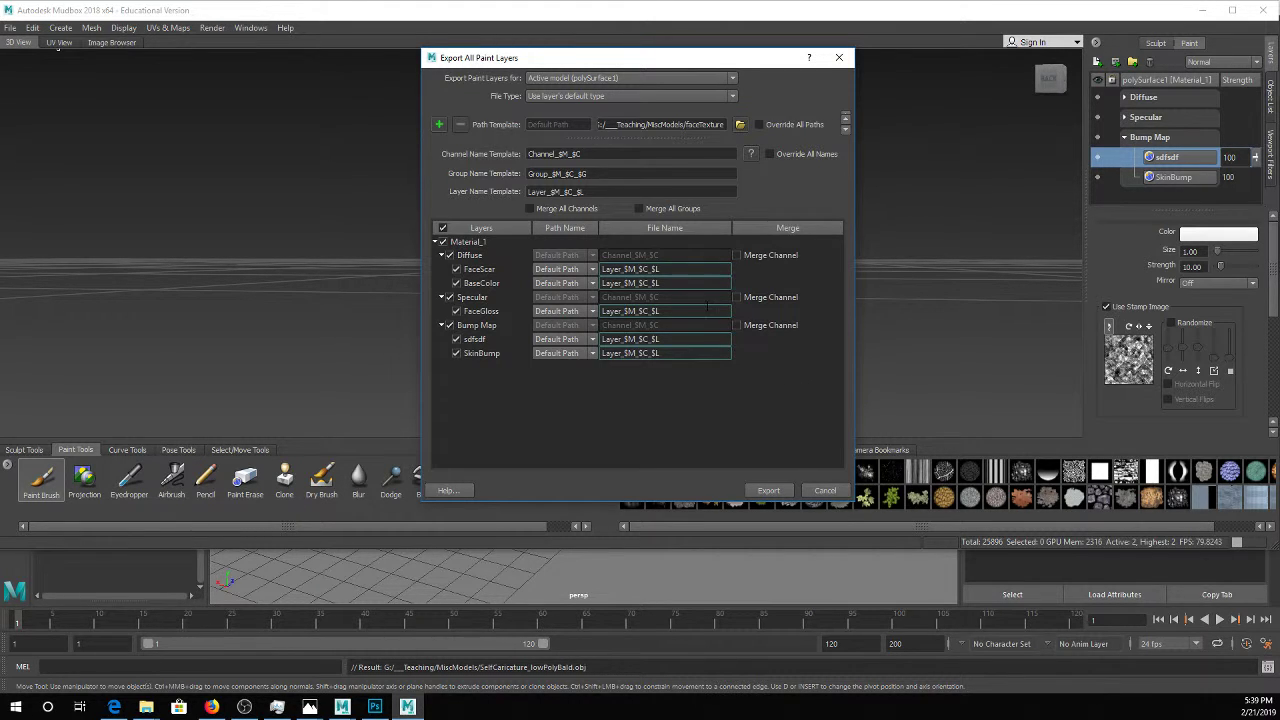
pyautogui.click(736, 256)
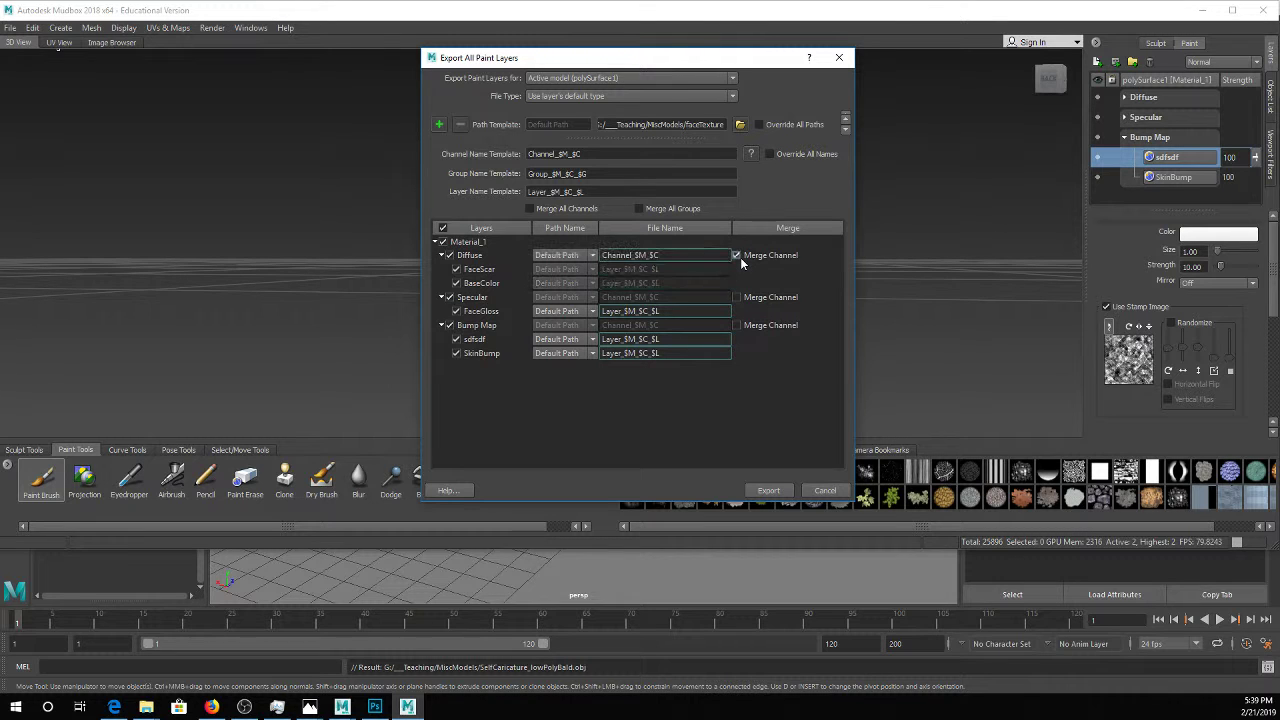
pyautogui.click(740, 261)
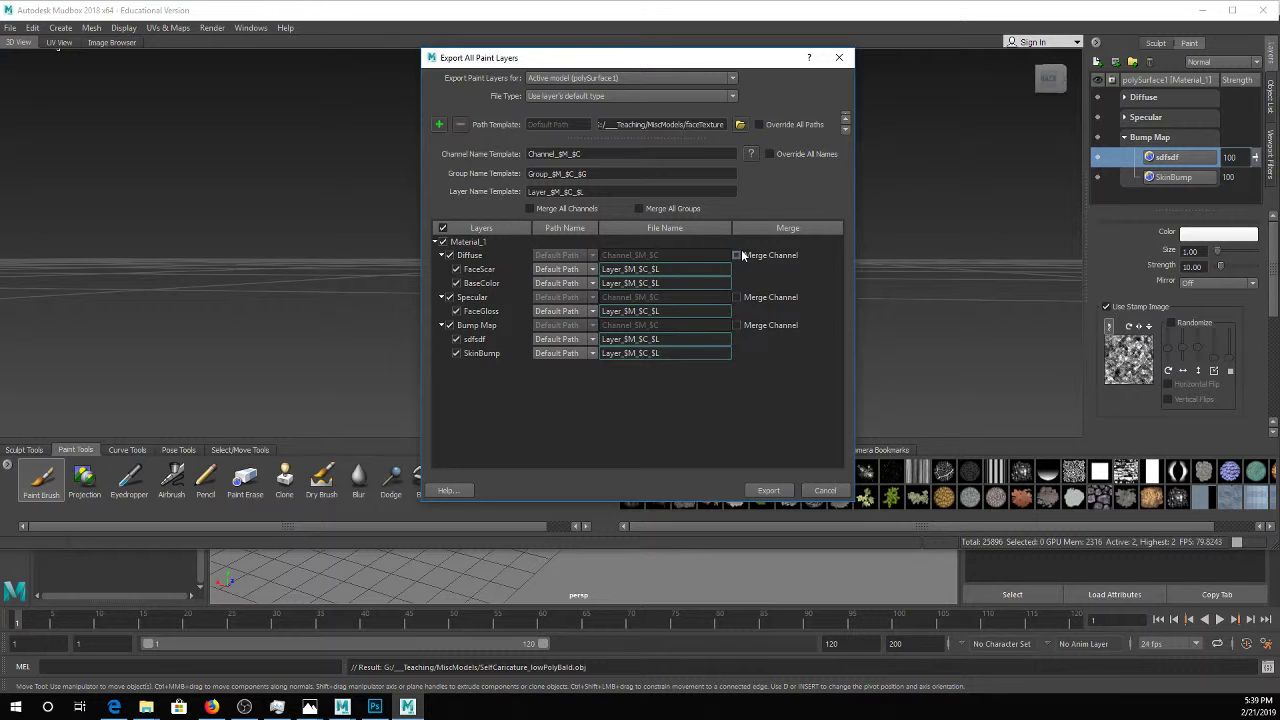
pyautogui.click(740, 255)
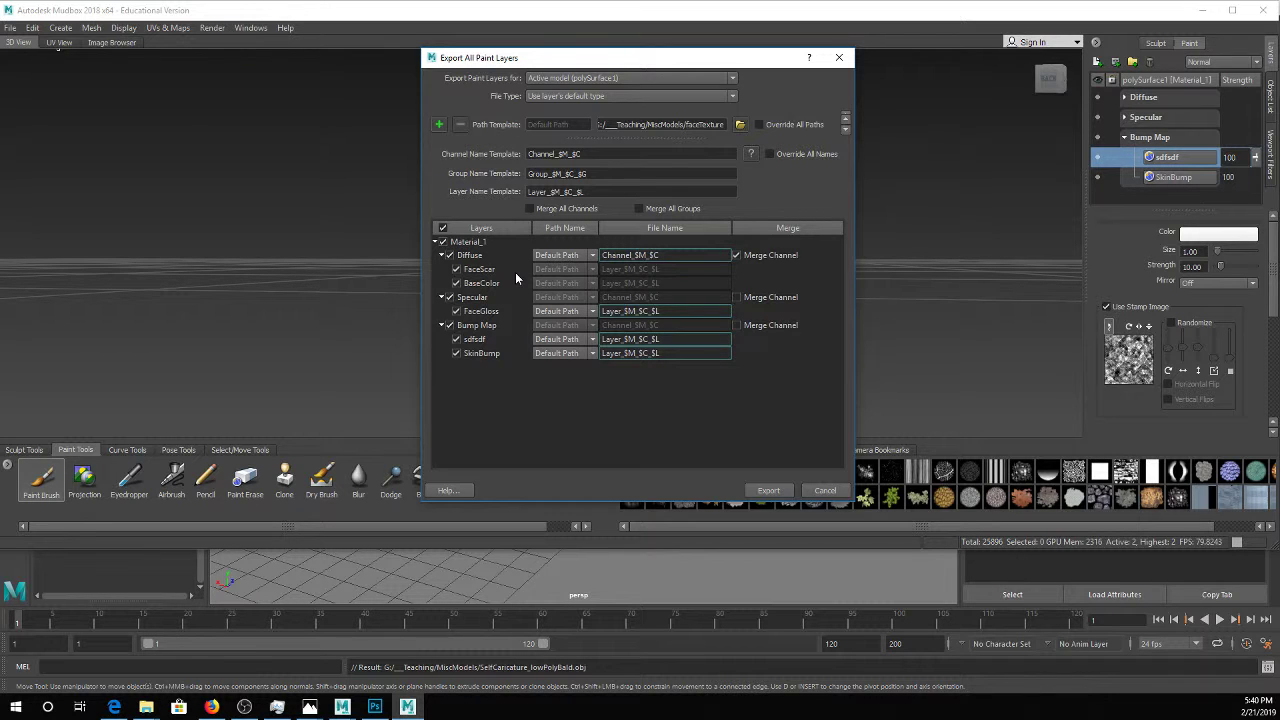
pyautogui.click(736, 256)
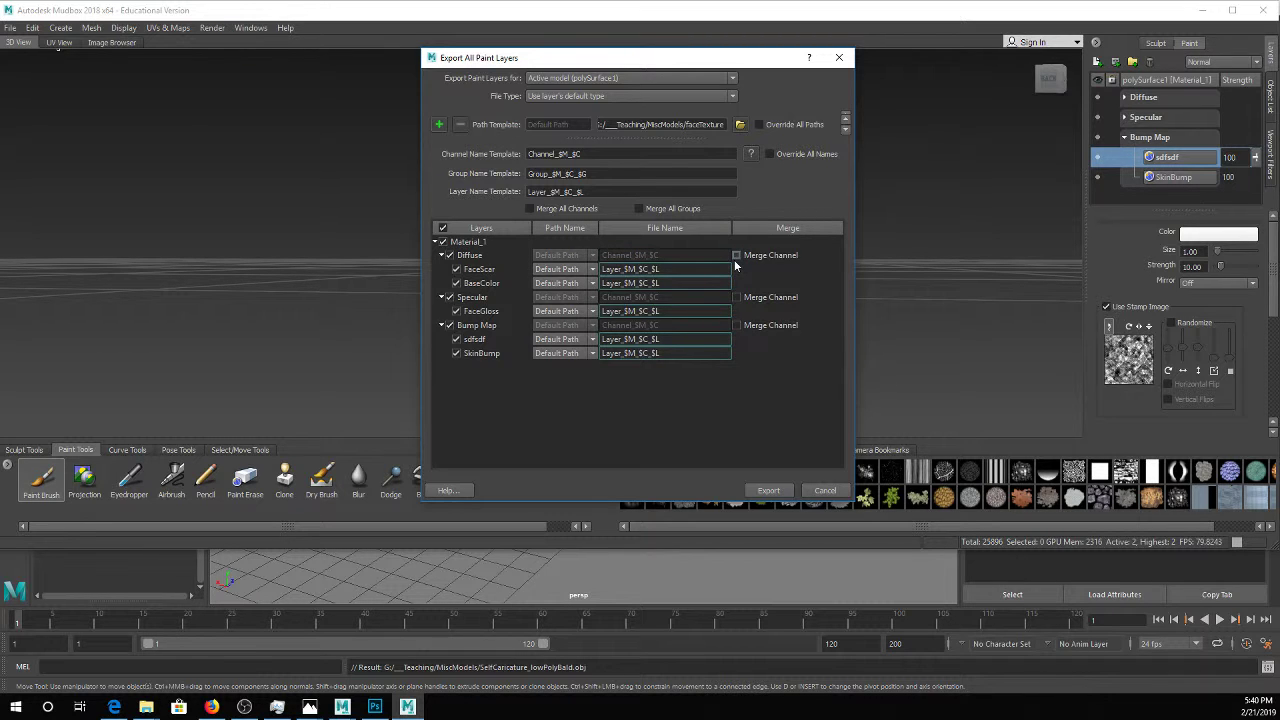
# Merge the Diffuse, Specular and Bump Map channels into one file each and export the paint layers
pyautogui.click(735, 257)
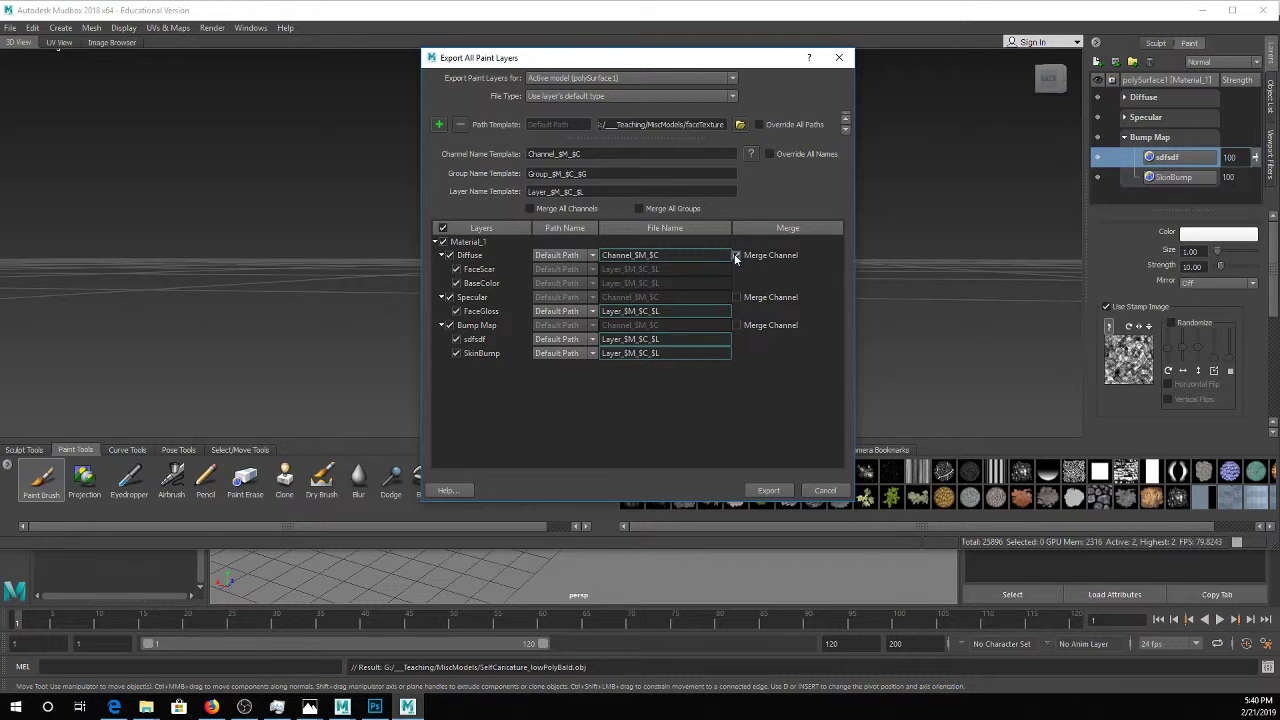
pyautogui.click(737, 297)
pyautogui.click(737, 325)
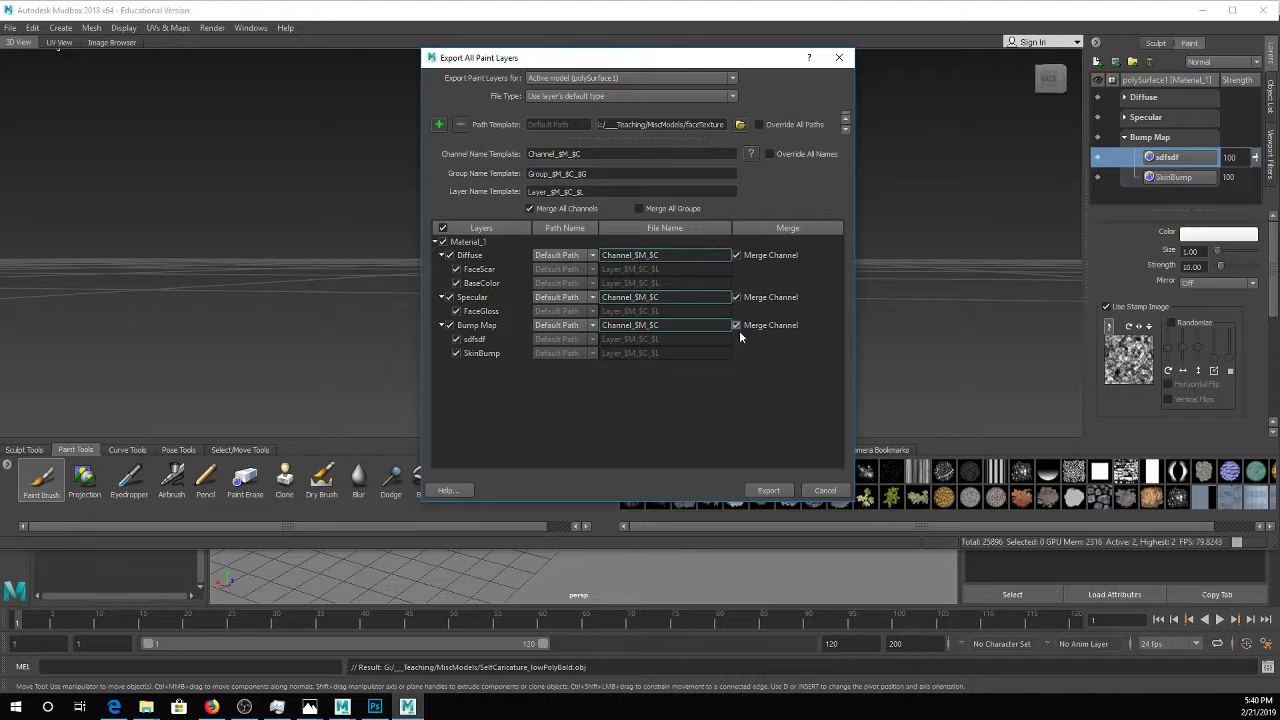
pyautogui.click(769, 491)
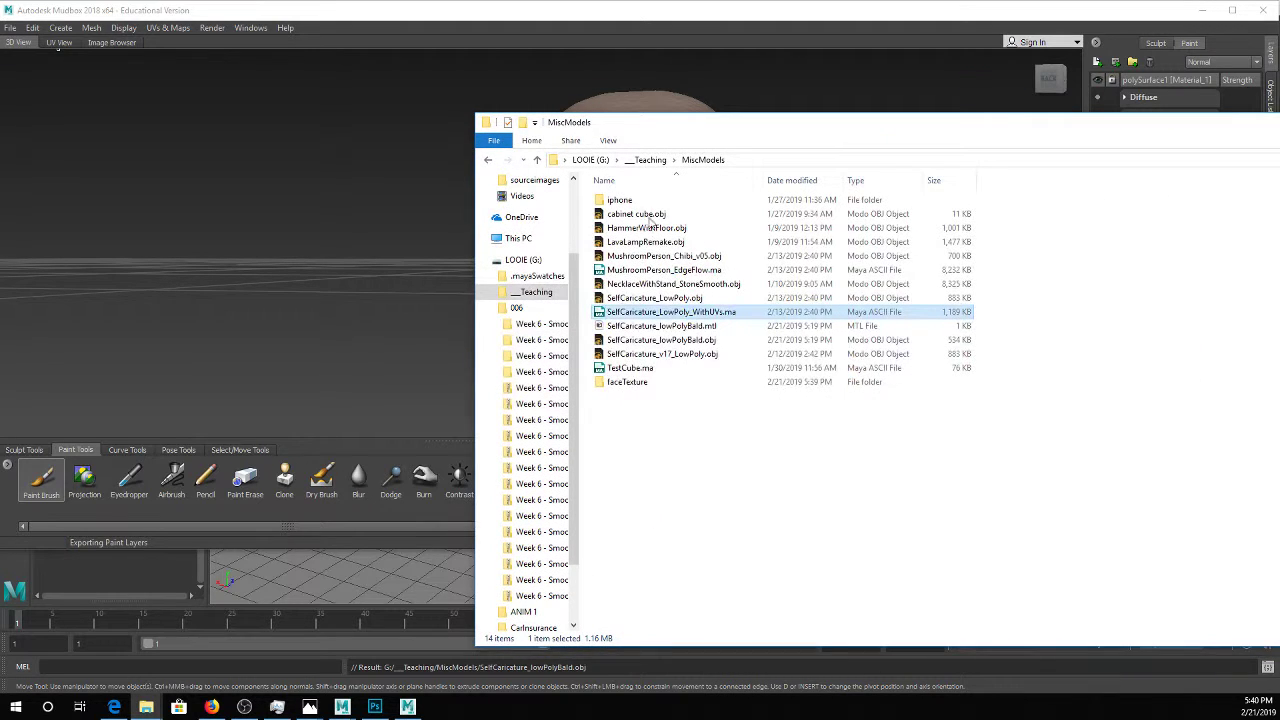
# Open the faceTexture folder in File Explorer and examine the exported Bump Map and Diffuse TIF images
pyautogui.click(613, 384)
pyautogui.doubleClick(613, 384)
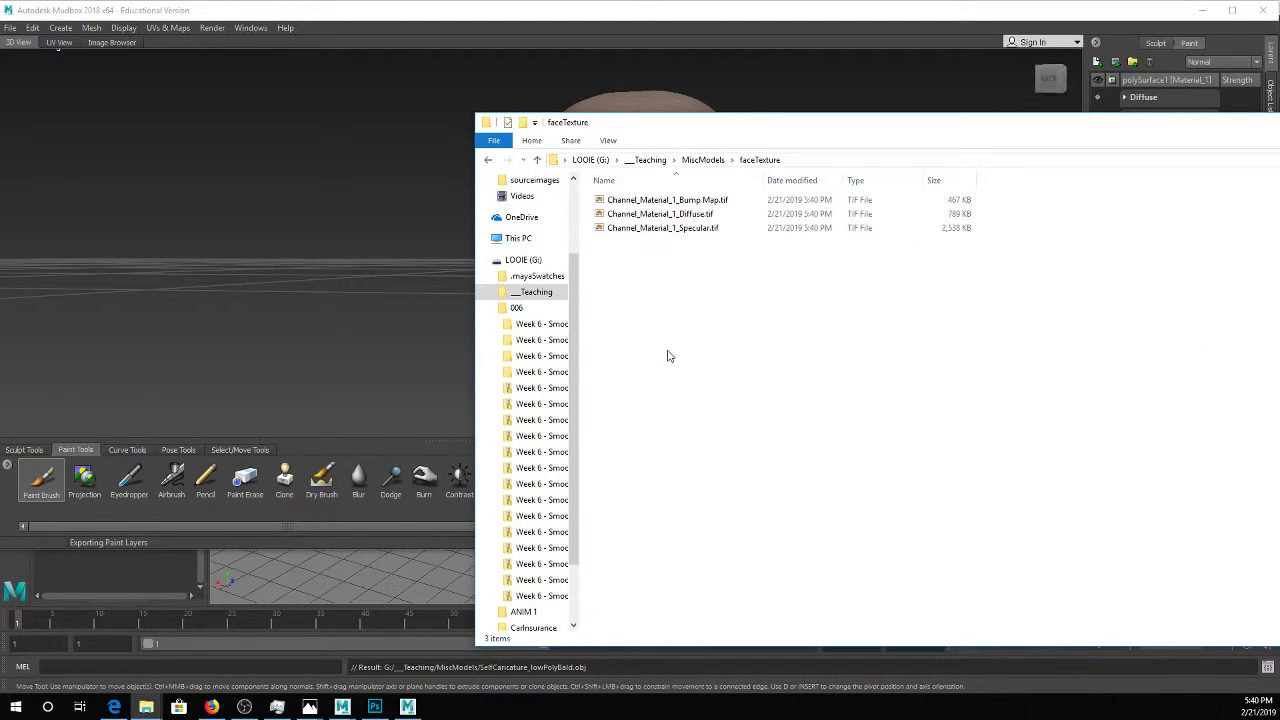
pyautogui.click(686, 205)
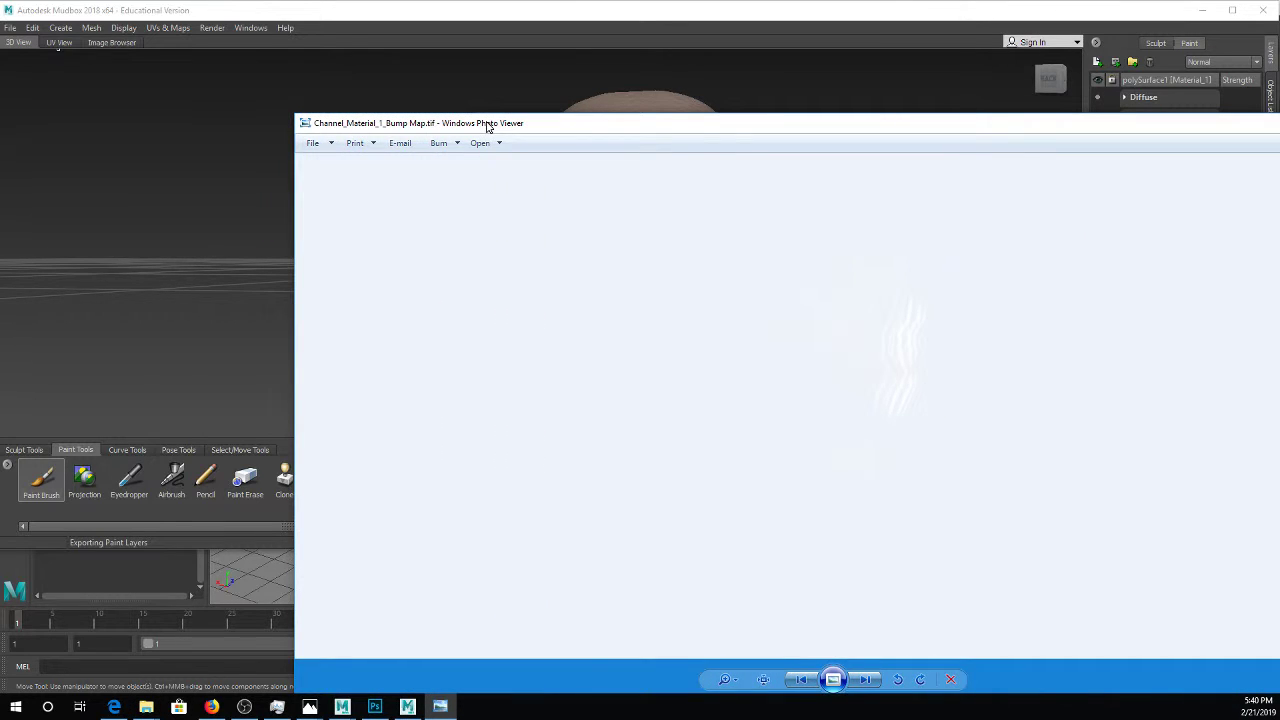
pyautogui.moveTo(487, 126); pyautogui.dragTo(1279, 126)
pyautogui.click(704, 216)
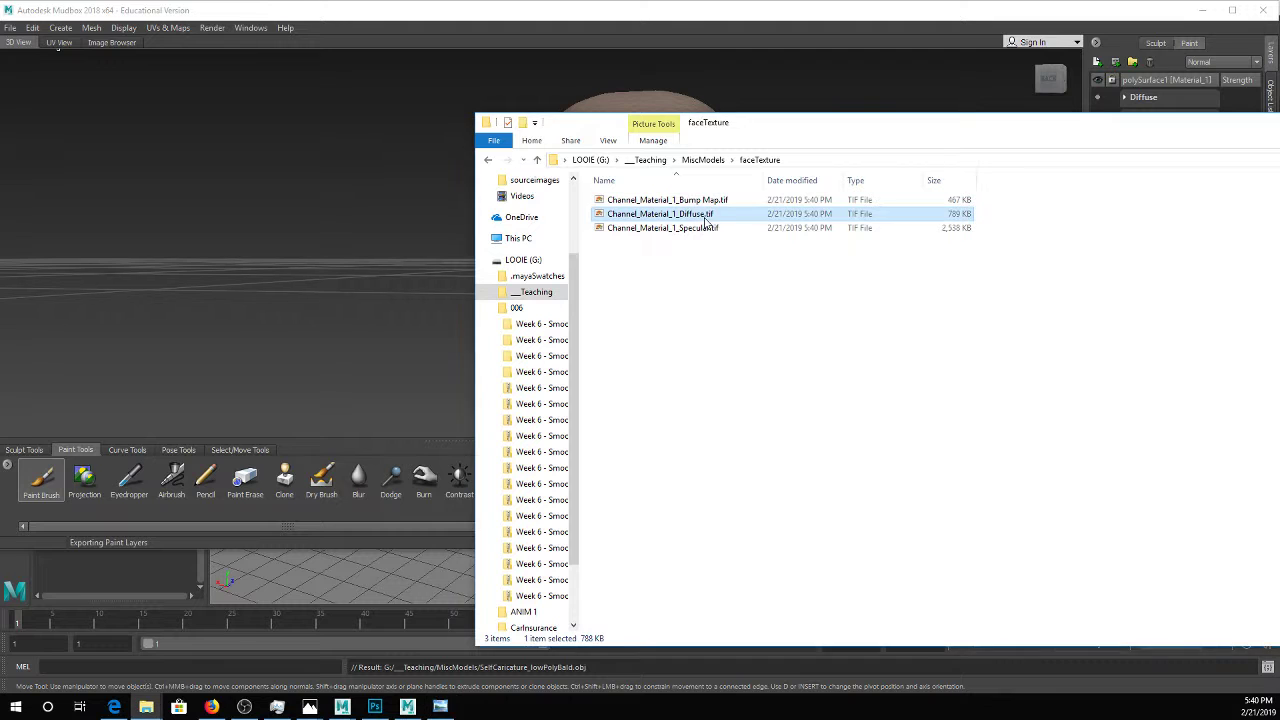
pyautogui.press('Return')
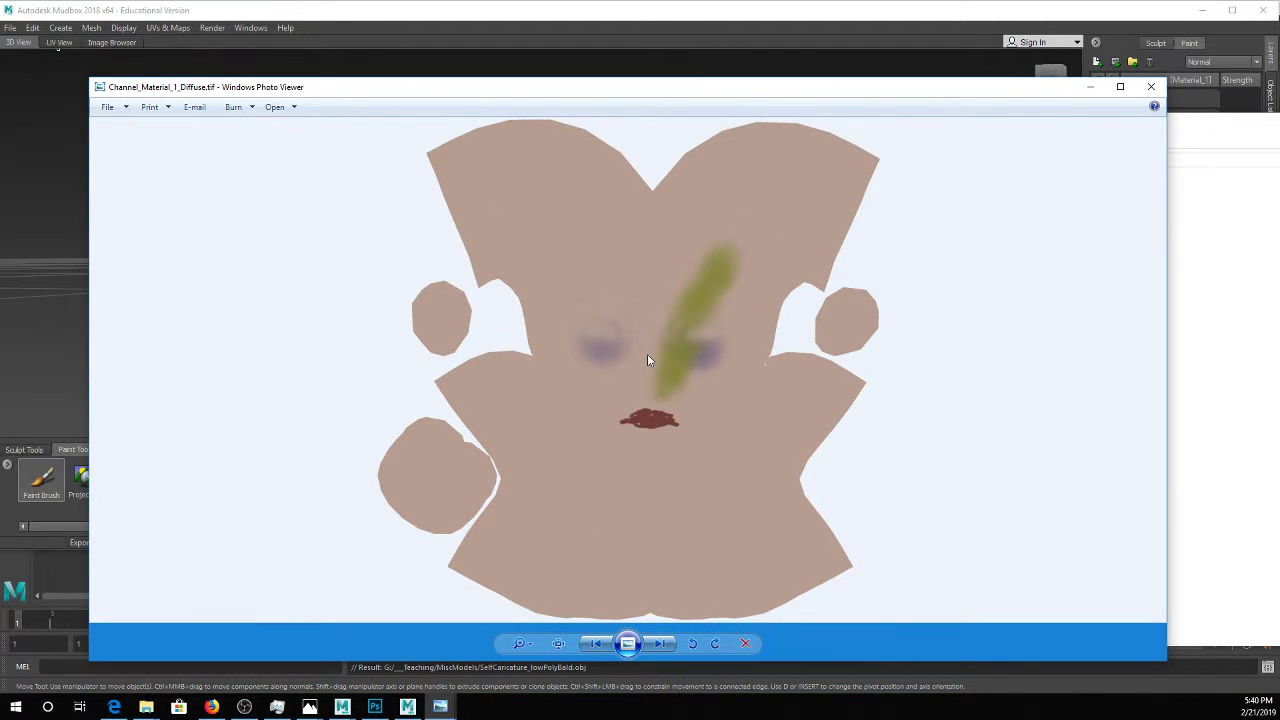
pyautogui.click(1151, 87)
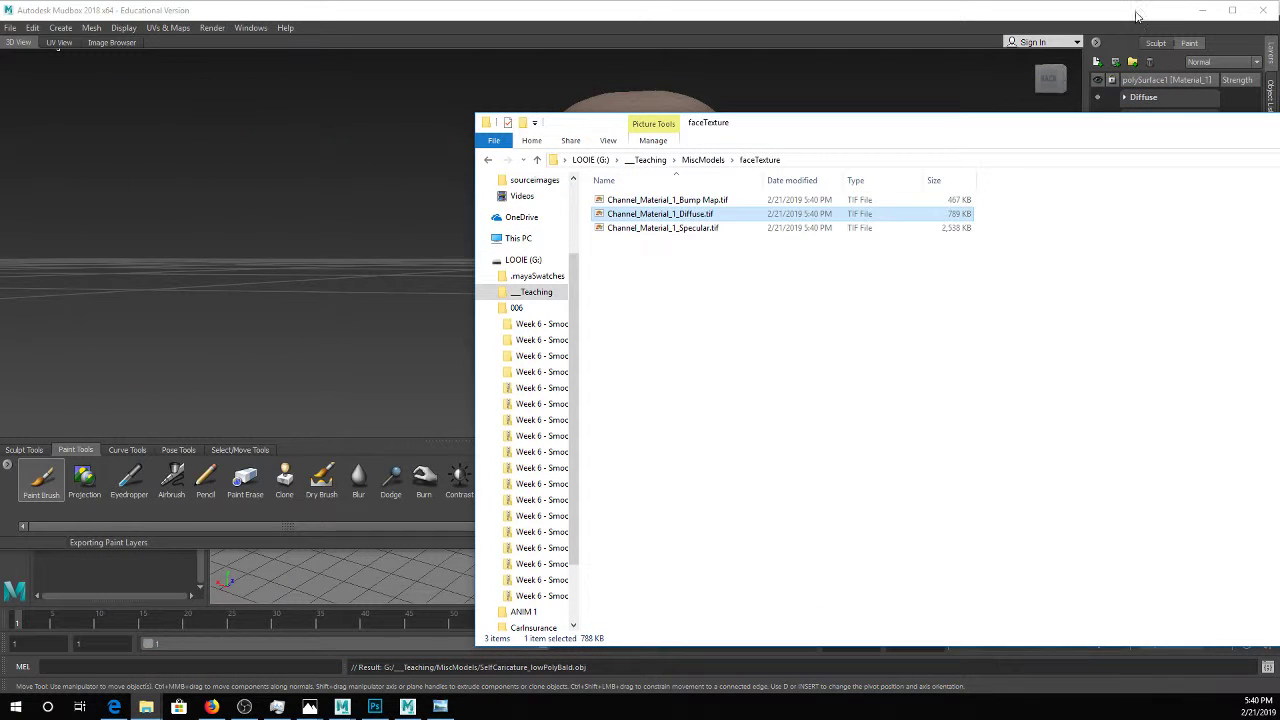
pyautogui.moveTo(1184, 130); pyautogui.dragTo(876, 105)
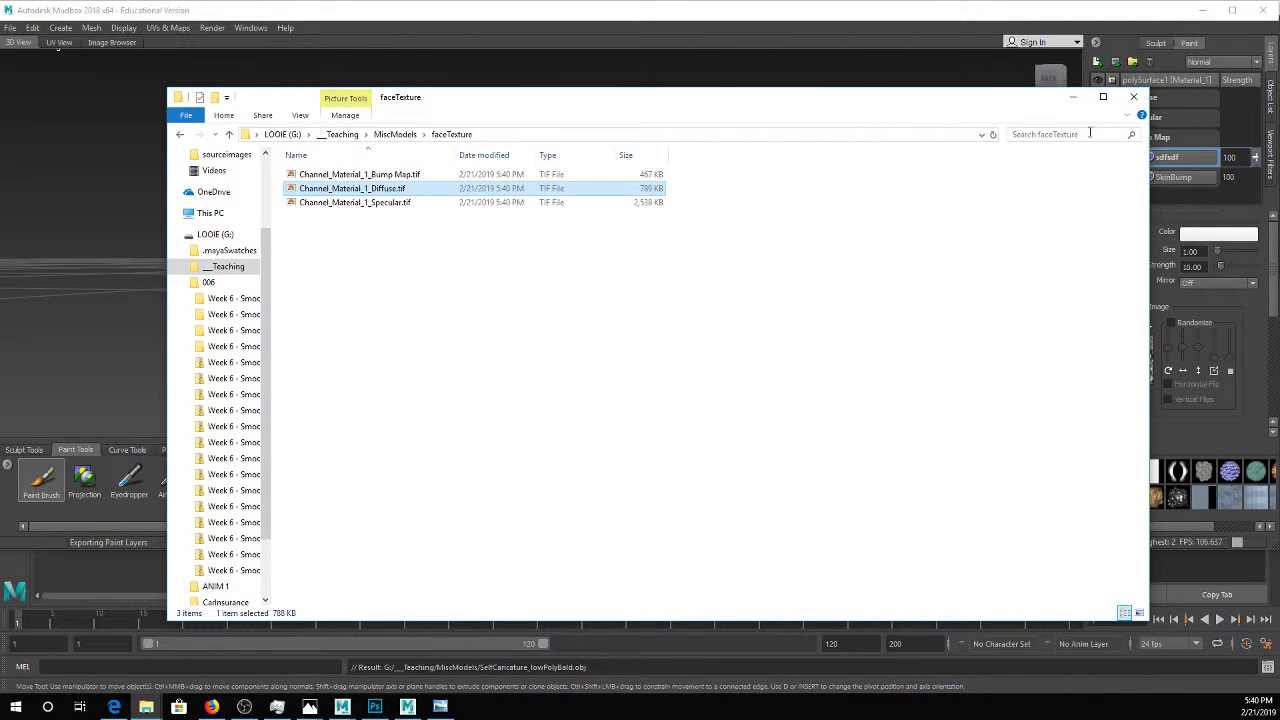
pyautogui.click(1072, 97)
# Switch to Maya and delete the plain white duplicate head along with its two eyeballs and small curled piece
pyautogui.click(1200, 10)
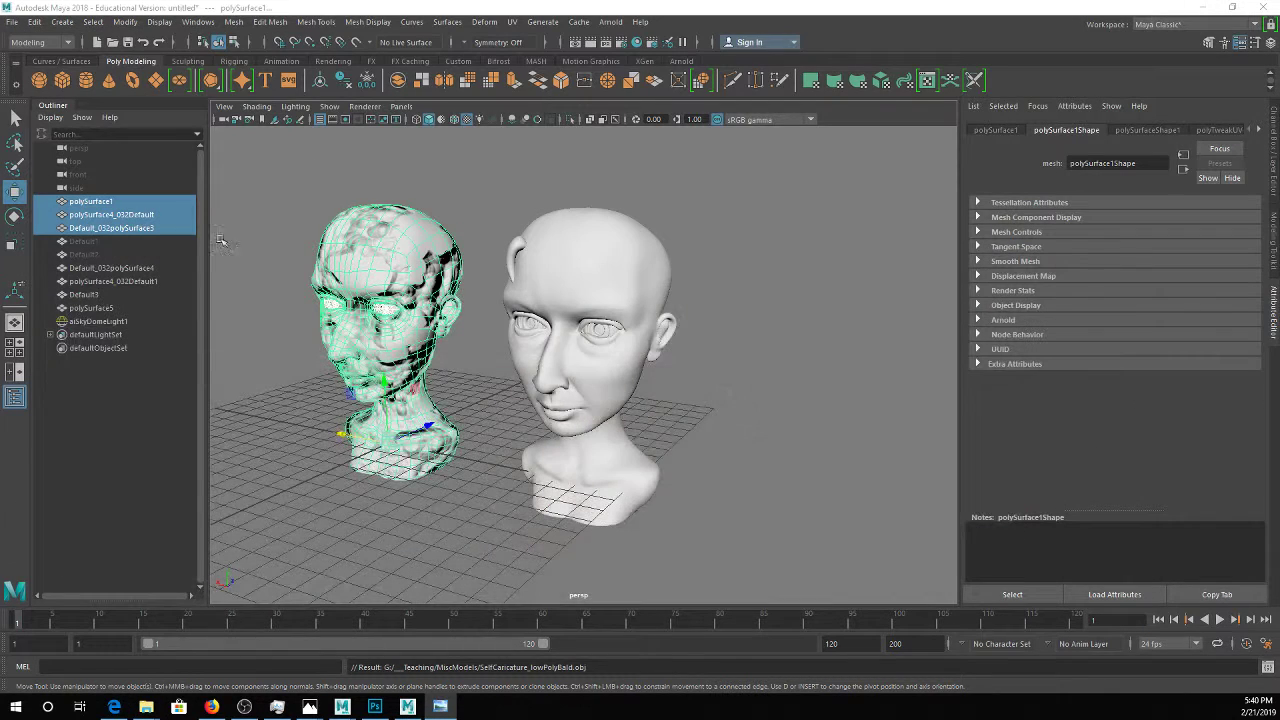
pyautogui.click(587, 288)
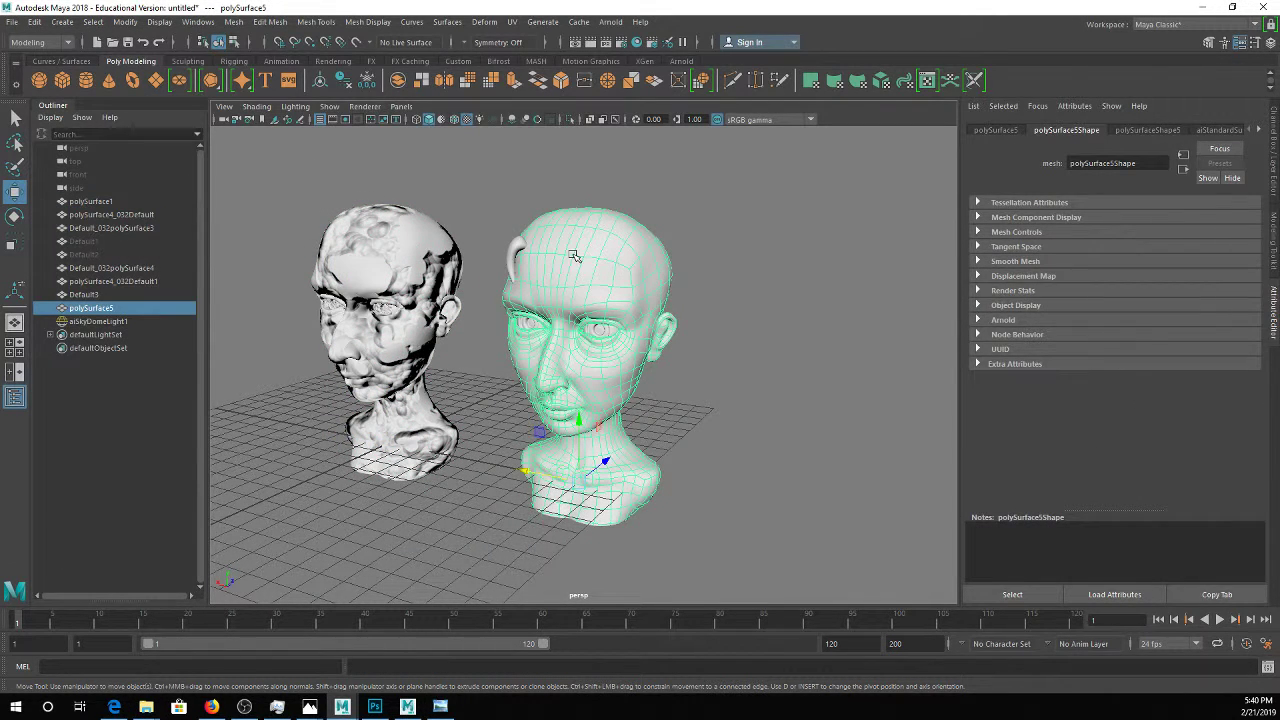
pyautogui.press('Delete')
pyautogui.moveTo(529, 224); pyautogui.dragTo(600, 338)
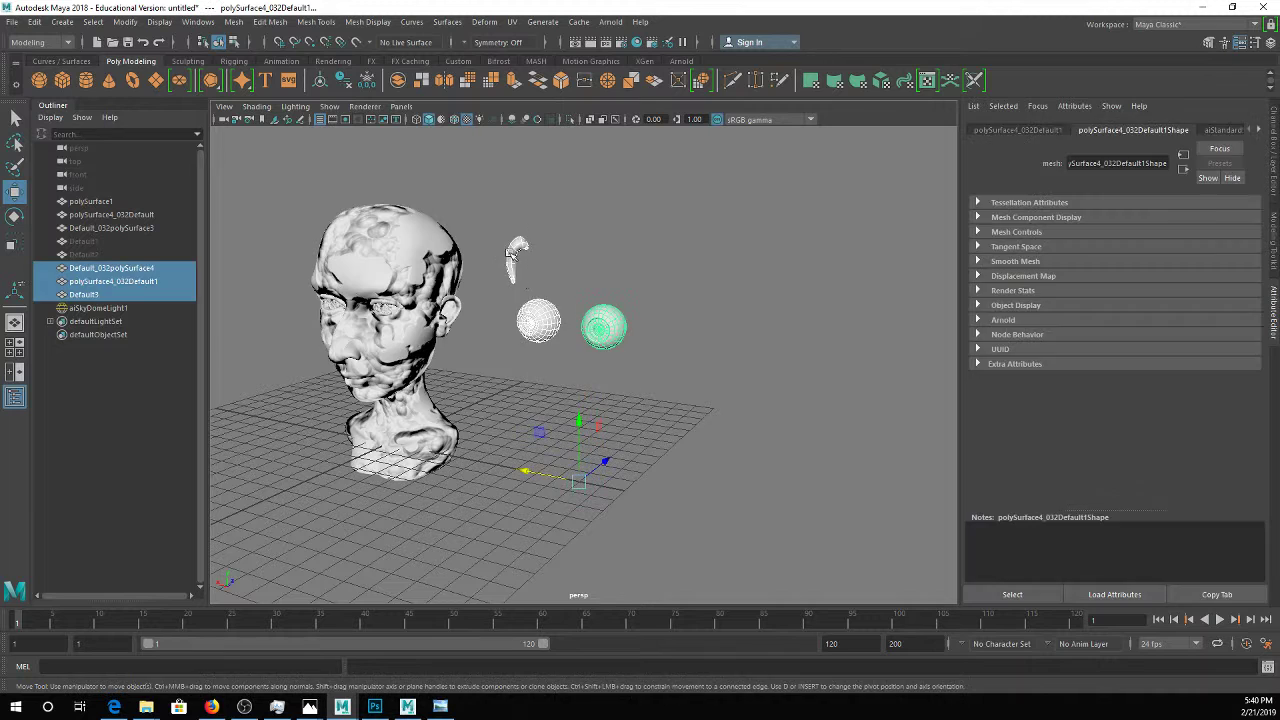
pyautogui.press('Delete')
# Assign a new Arnold aiStandardSurface material to the remaining head mesh polySurface1
pyautogui.click(443, 258)
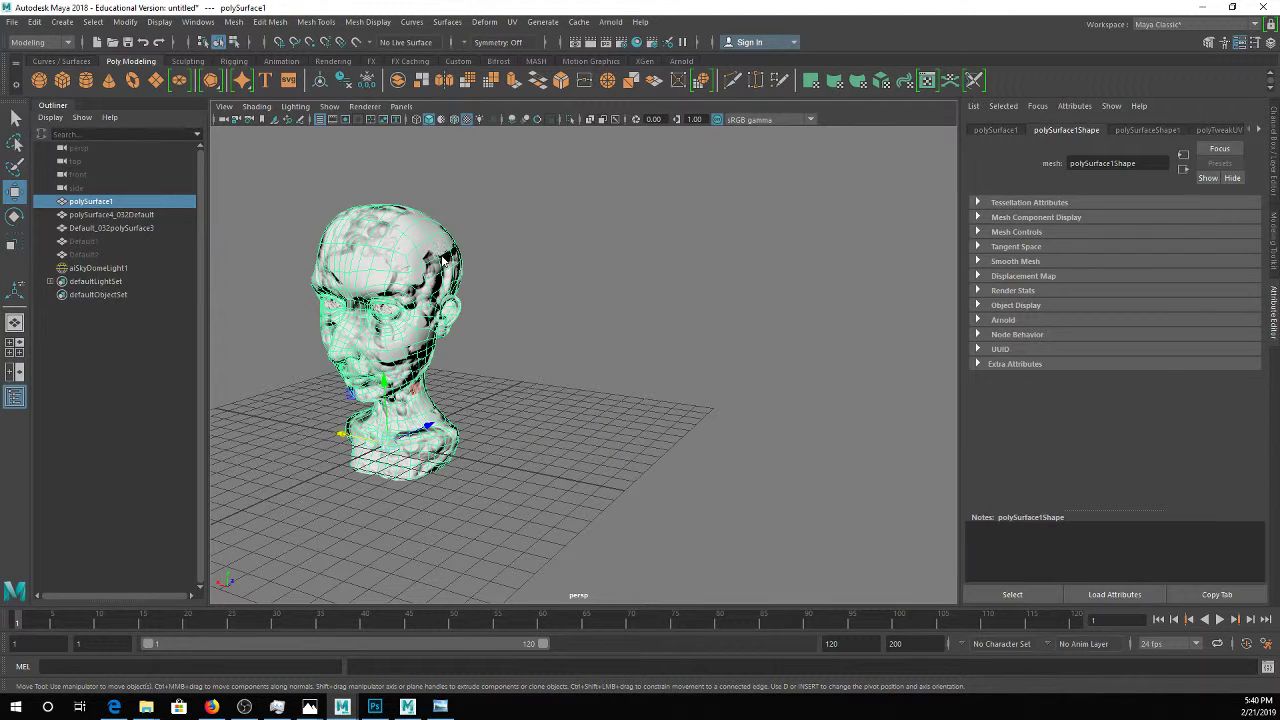
pyautogui.moveTo(443, 258); pyautogui.dragTo(445, 594, button='right')
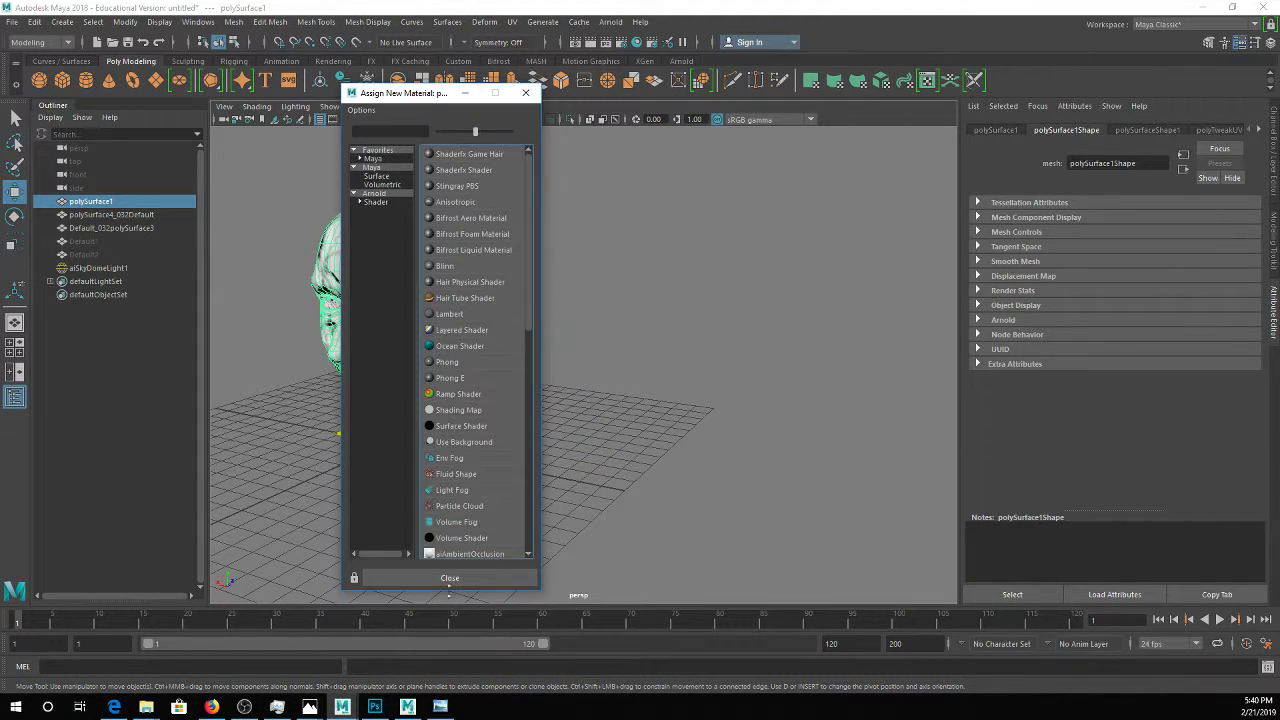
pyautogui.click(392, 196)
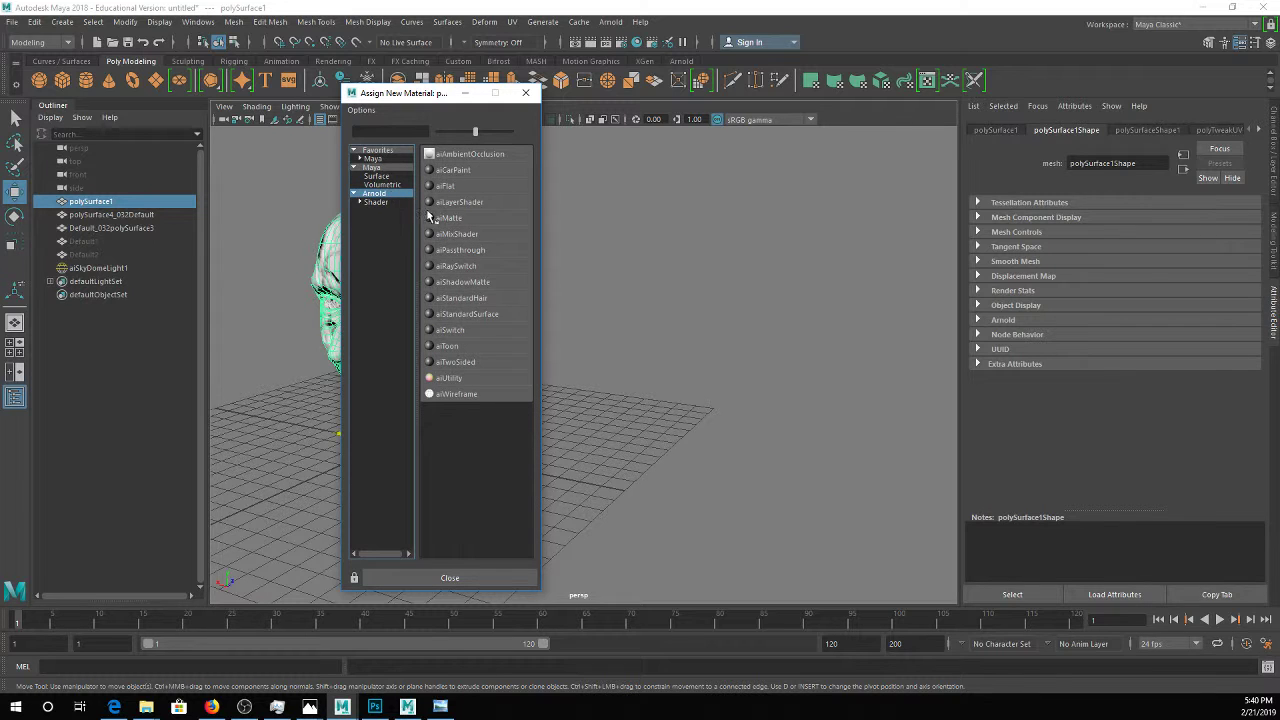
pyautogui.click(480, 318)
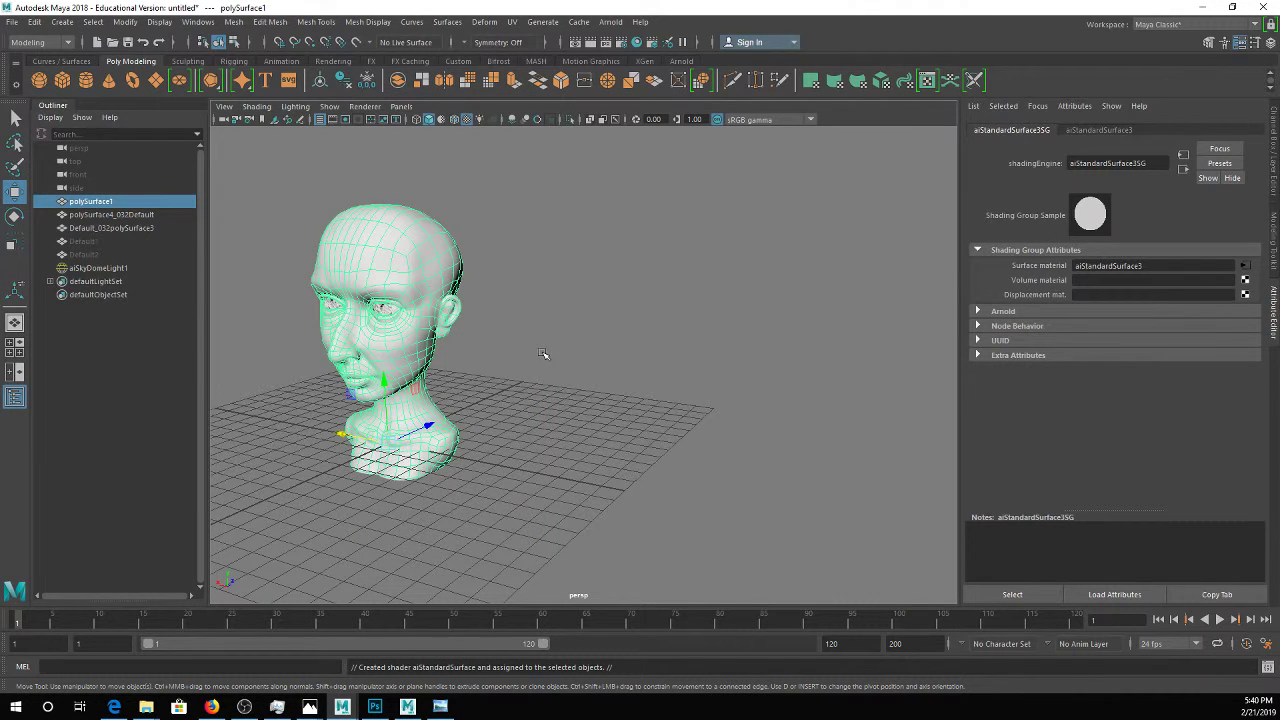
# Frame the head and add a File texture to the Base Weight of aiStandardSurface3
pyautogui.press('f')
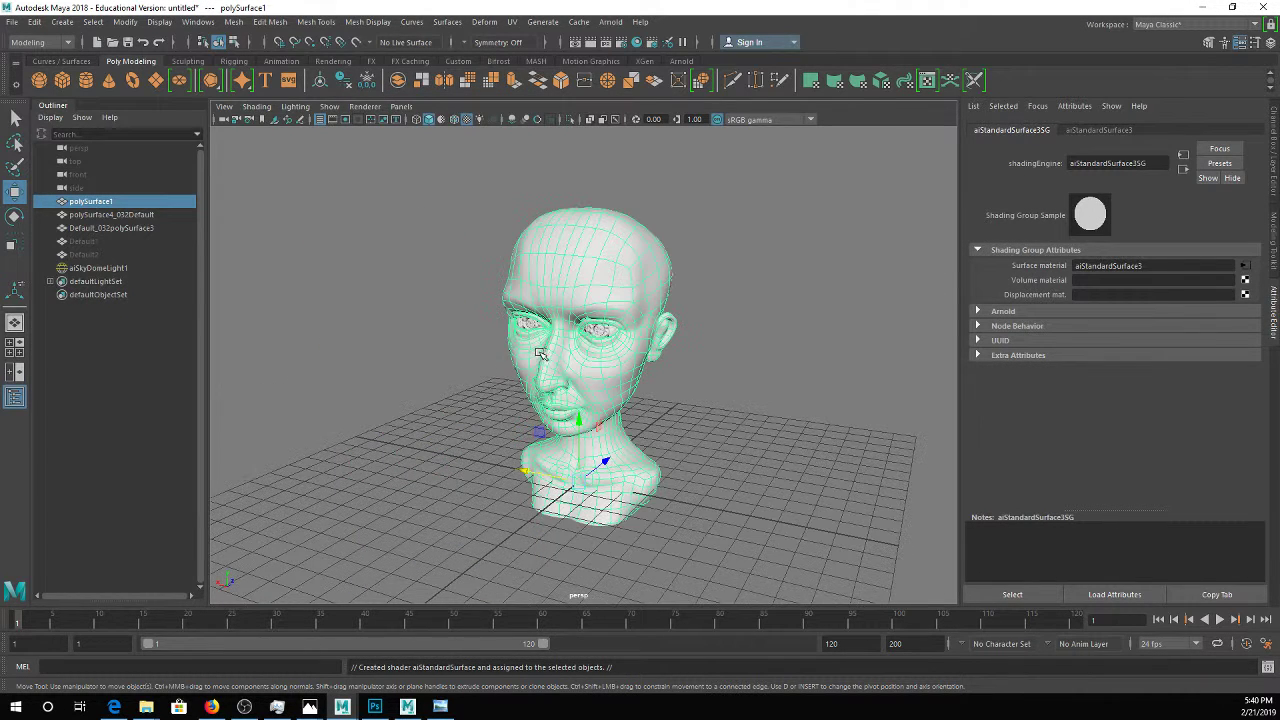
pyautogui.click(1184, 172)
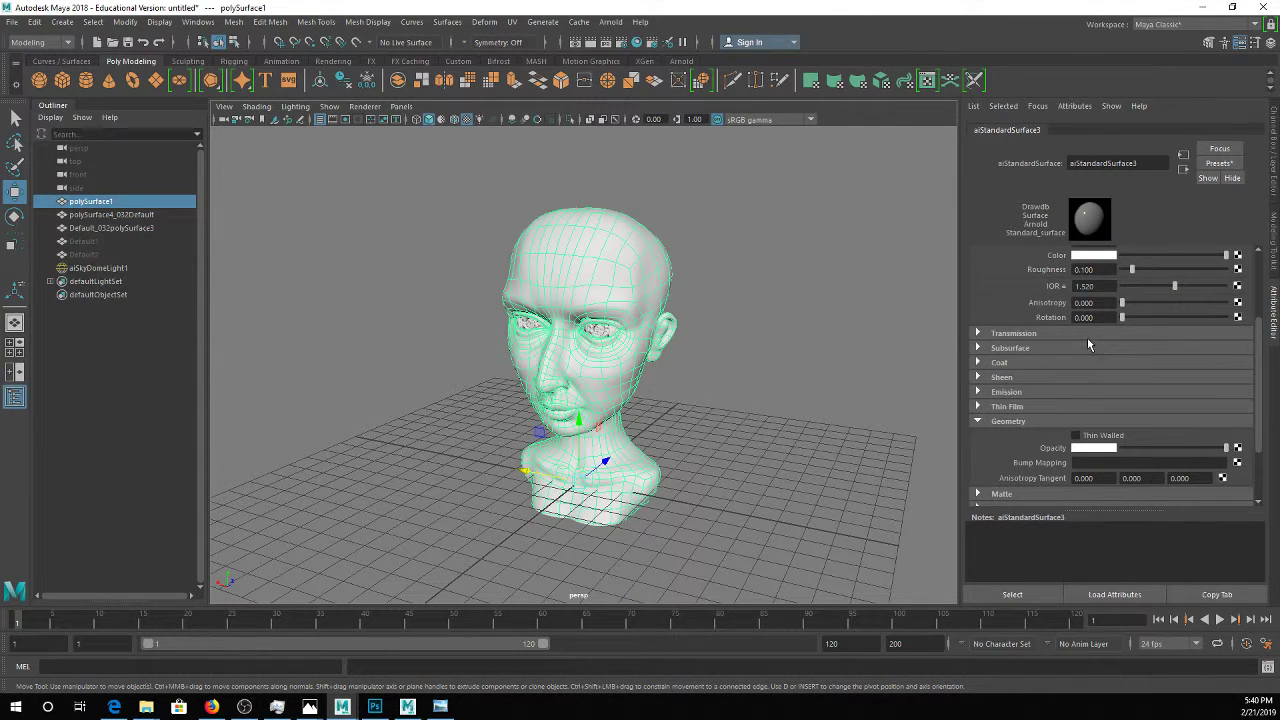
pyautogui.scroll(3, 1088, 342)
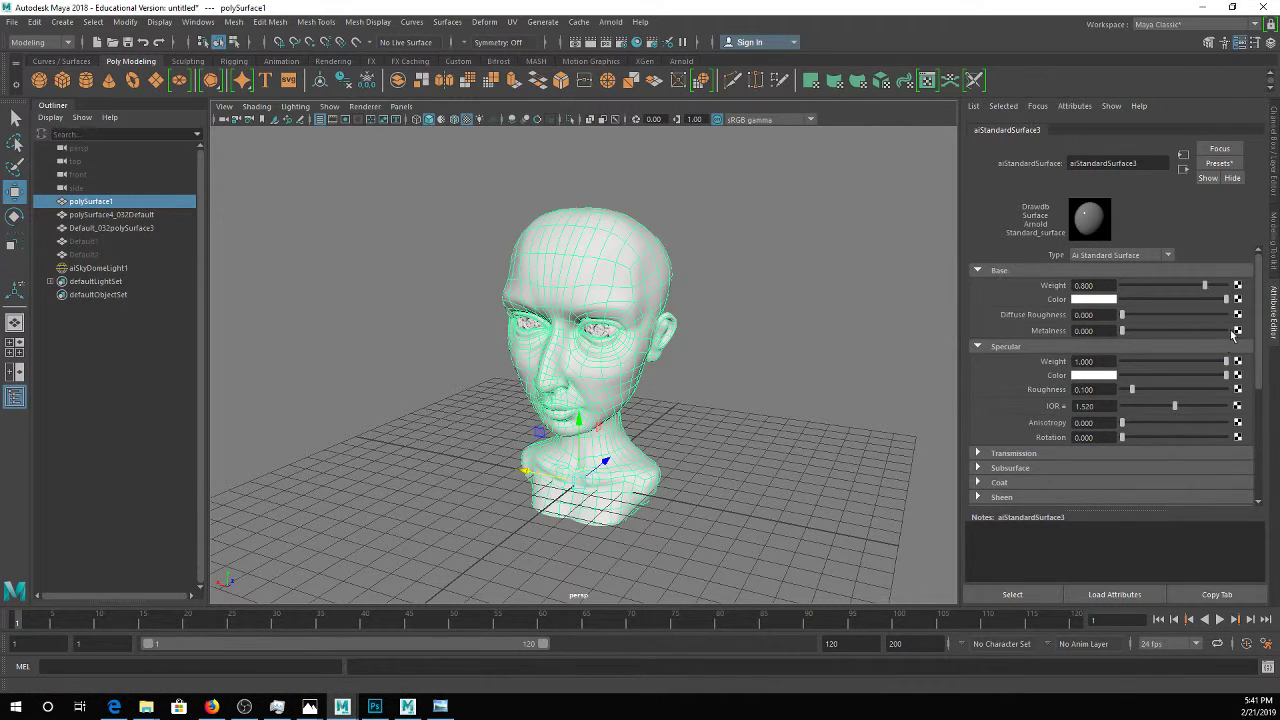
pyautogui.click(1237, 287)
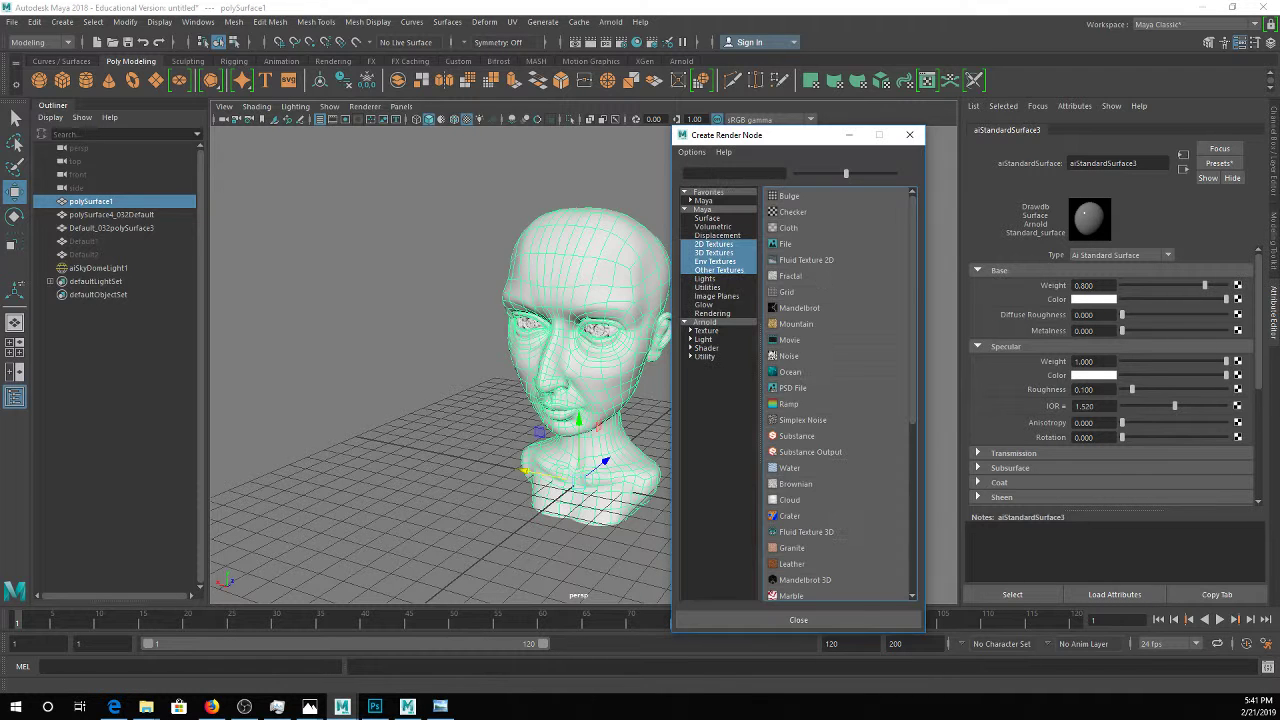
pyautogui.click(787, 244)
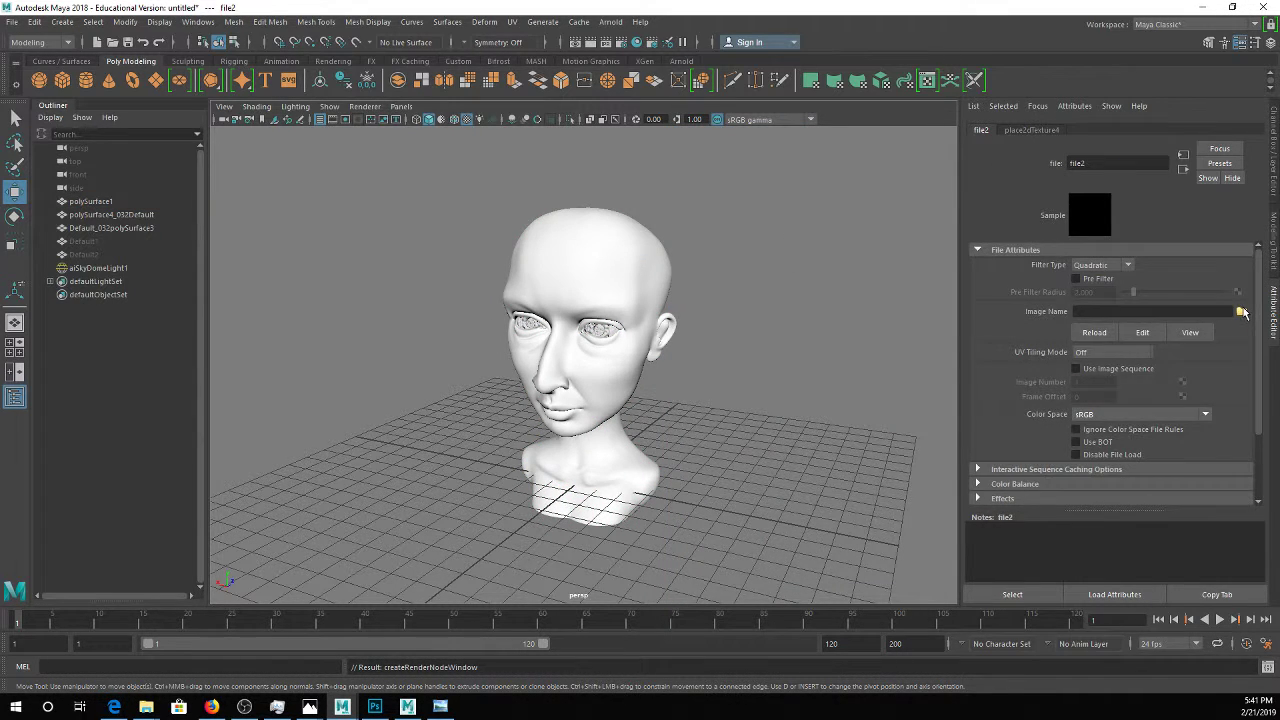
# Load Channel_Material_1_Diffuse.tif from the MiscModels faceTexture folder as the file texture's image
pyautogui.click(1240, 312)
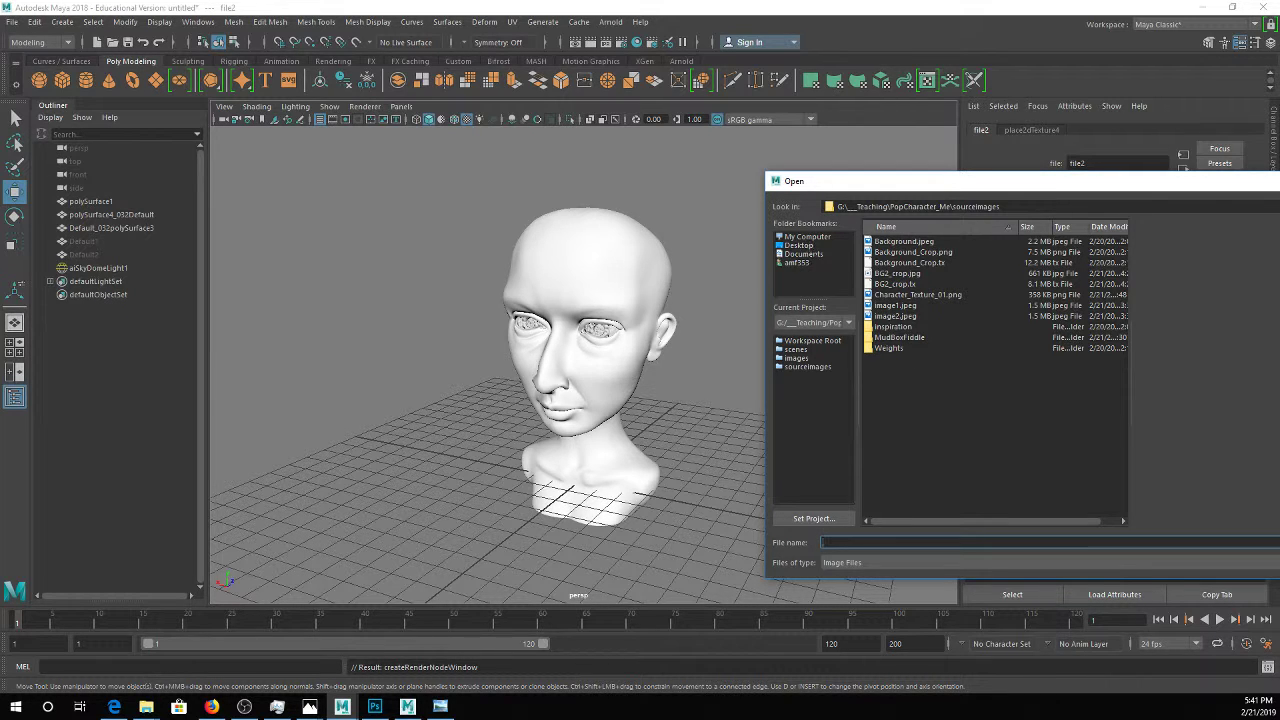
pyautogui.moveTo(1218, 186); pyautogui.dragTo(734, 176)
pyautogui.click(881, 197)
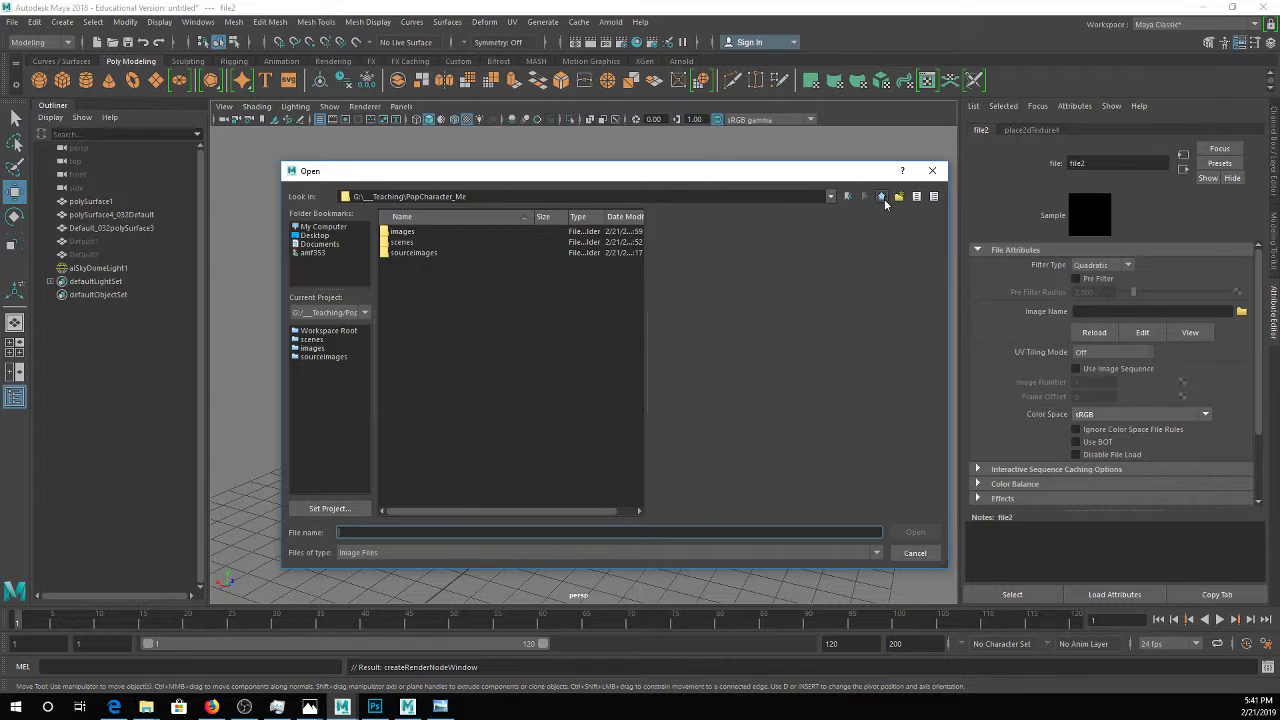
pyautogui.click(881, 197)
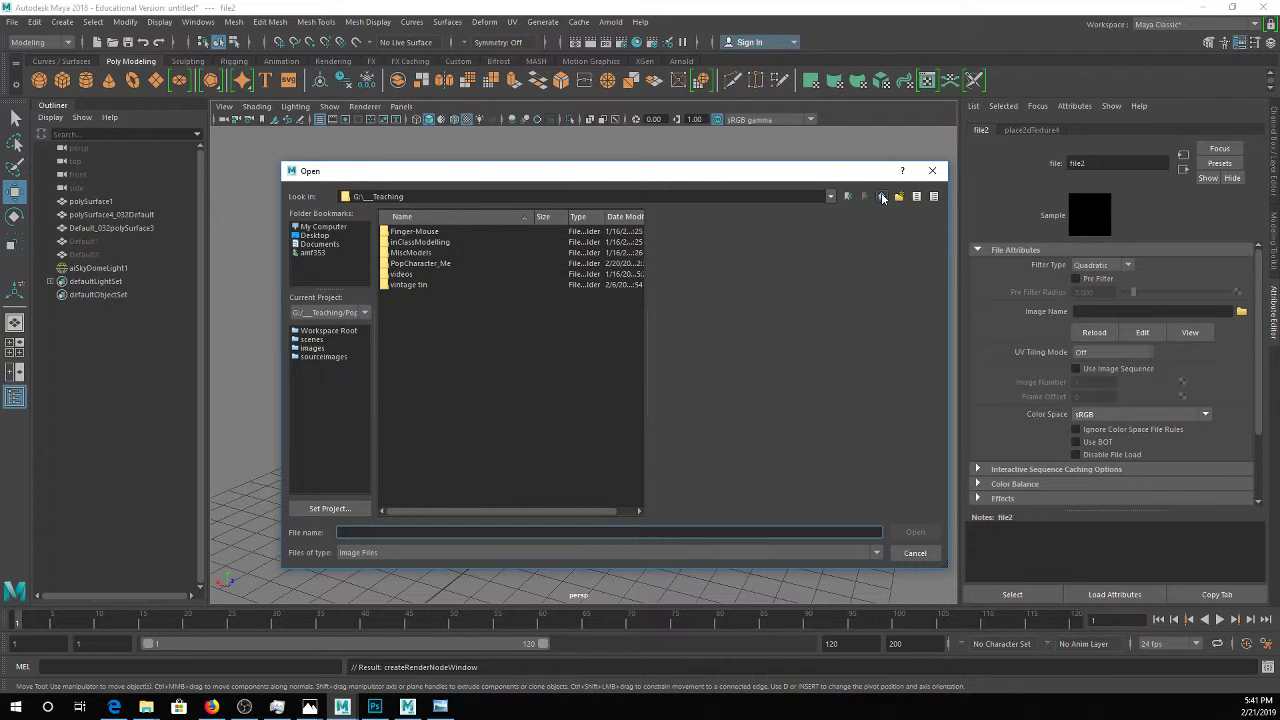
pyautogui.doubleClick(410, 252)
pyautogui.doubleClick(416, 231)
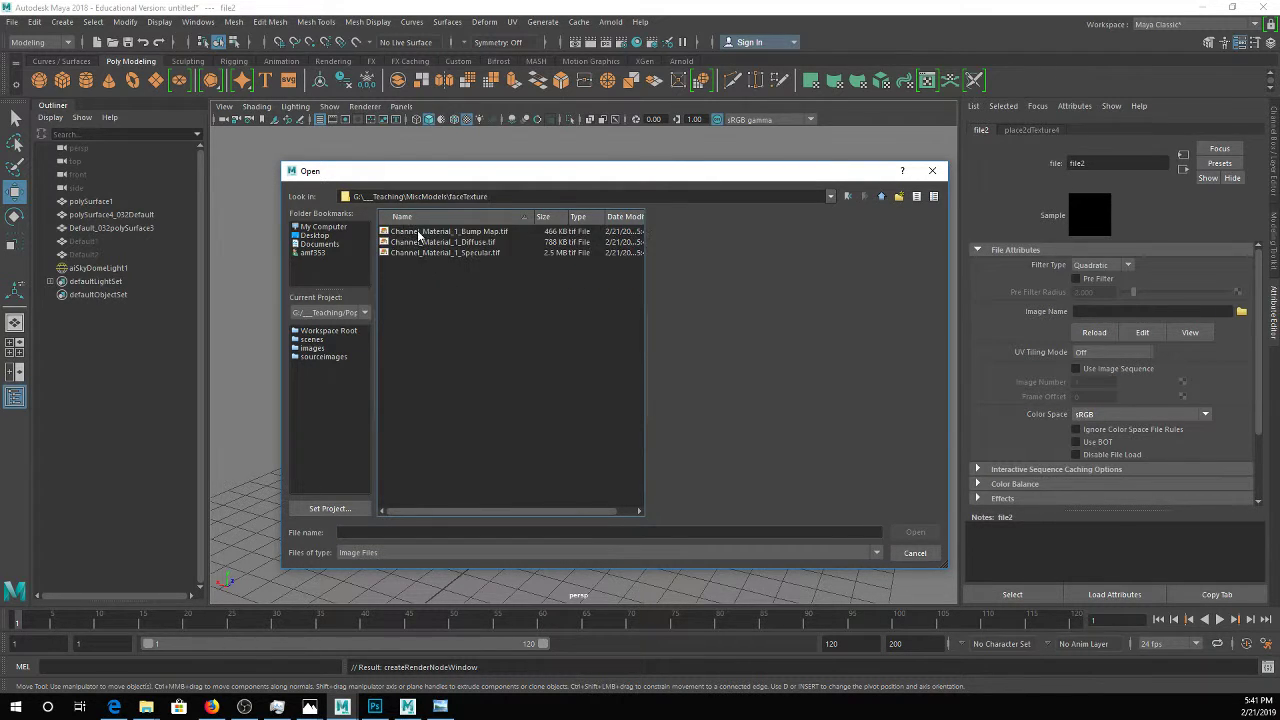
pyautogui.doubleClick(500, 243)
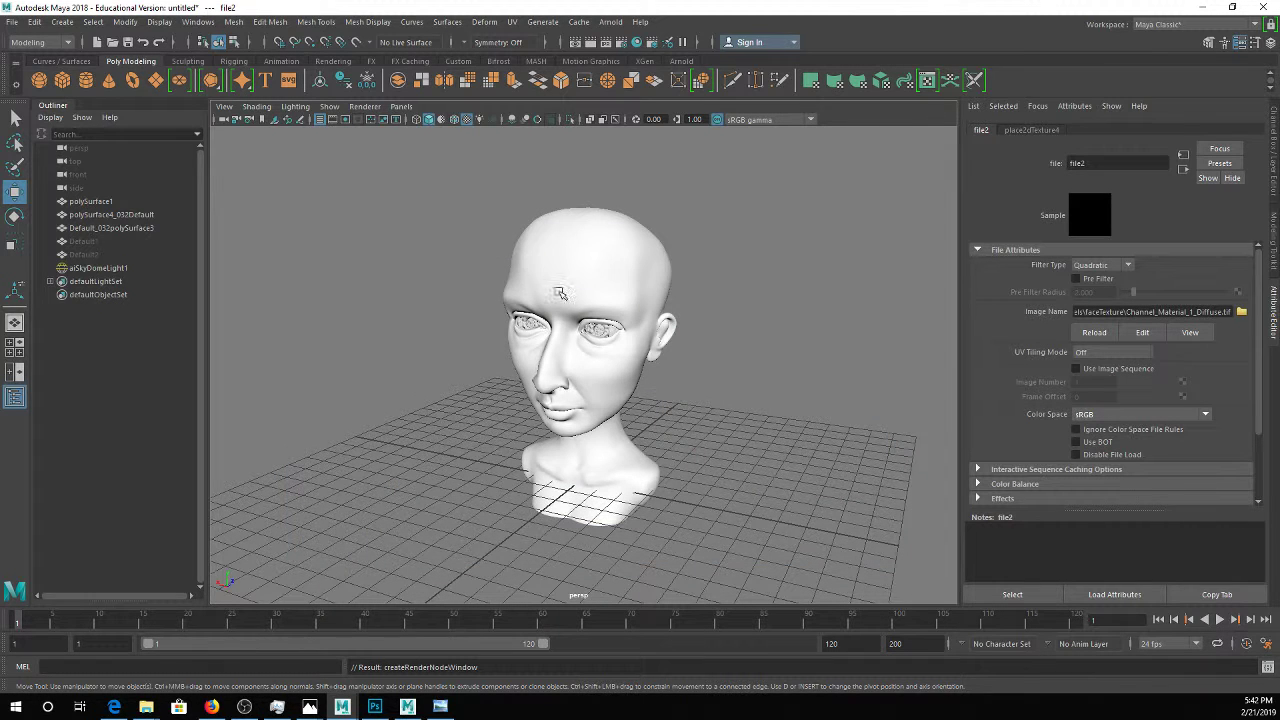
# Turn on textured display in the viewport and show the aiStandardSurface3 attributes of the head mesh polySurface1
pyautogui.press('6')
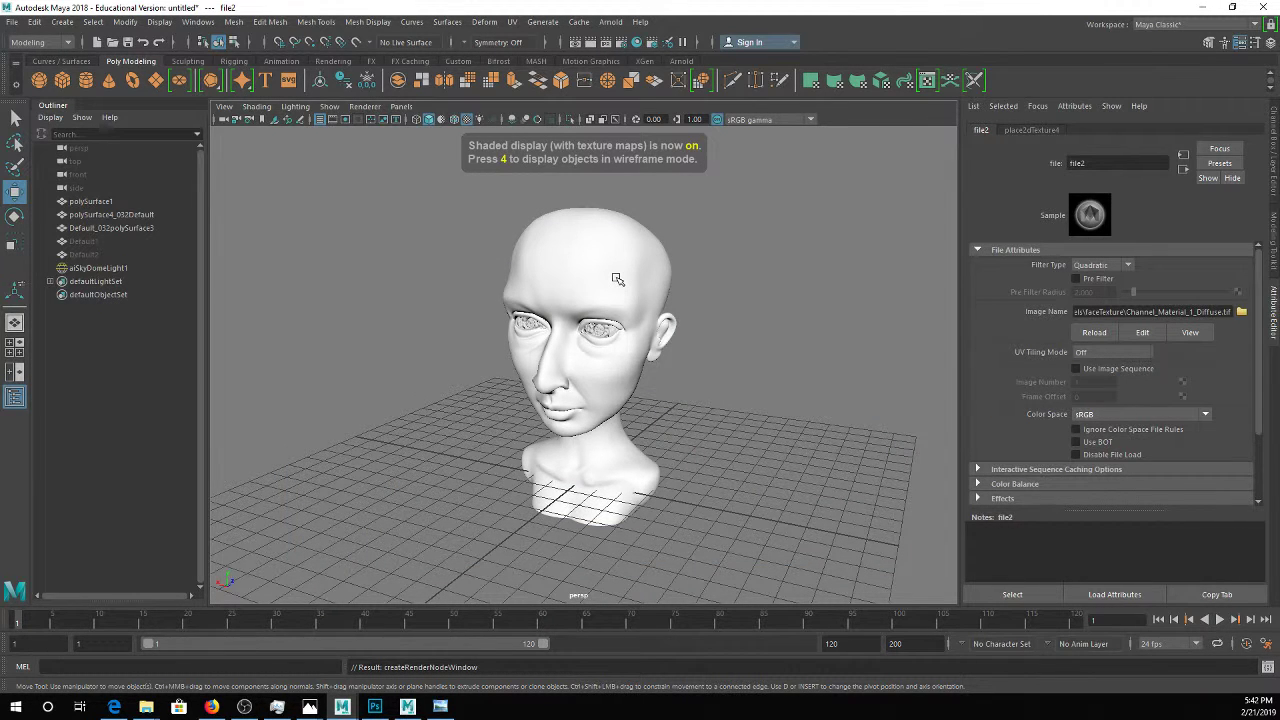
pyautogui.click(790, 352)
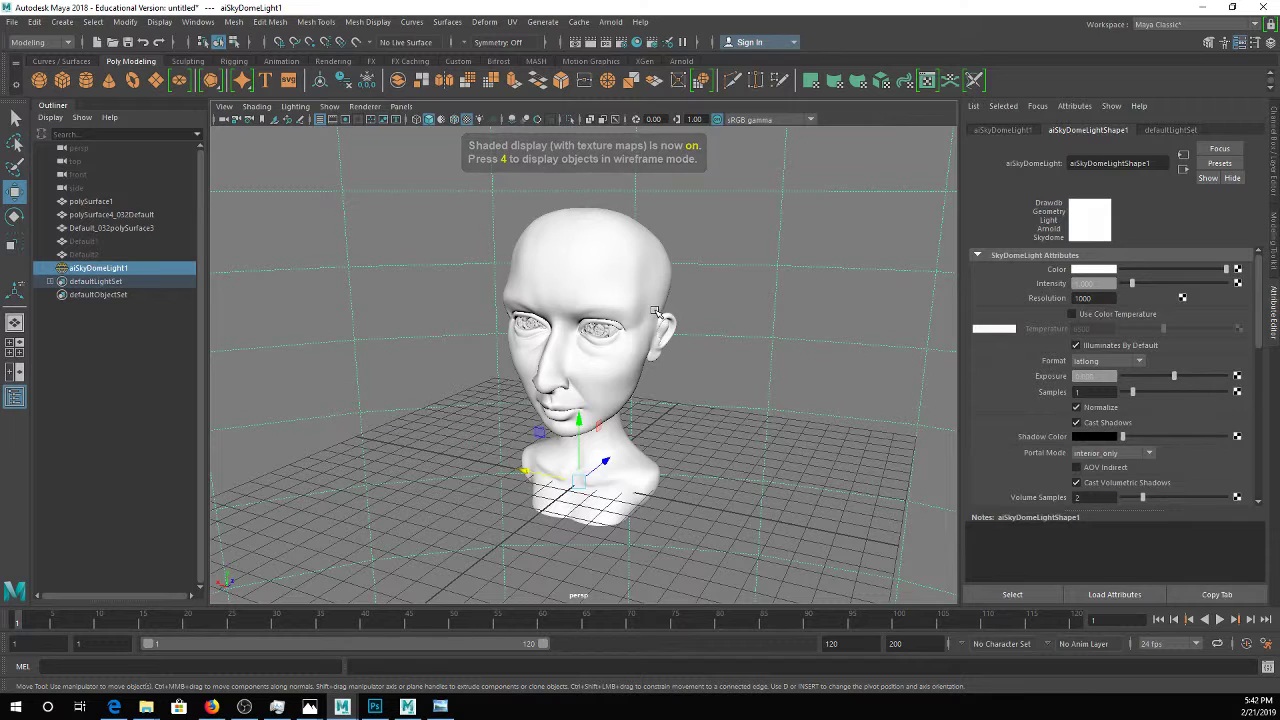
pyautogui.click(640, 308)
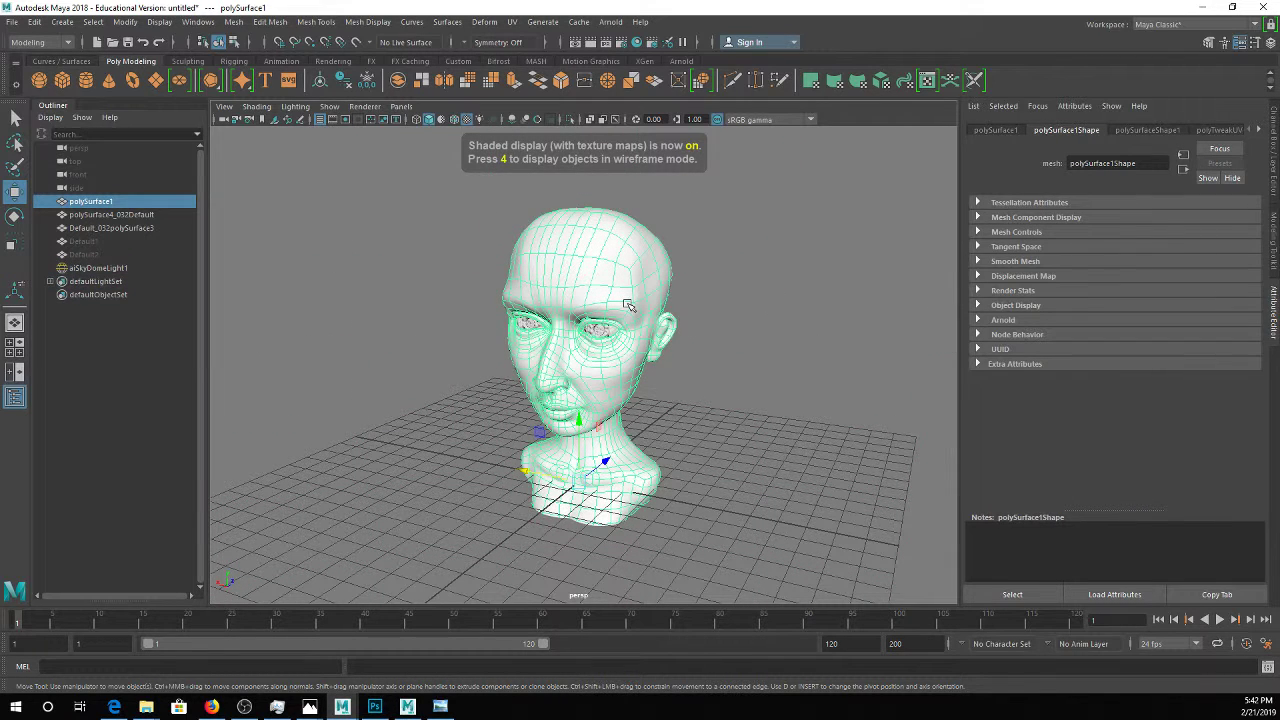
pyautogui.click(1150, 130)
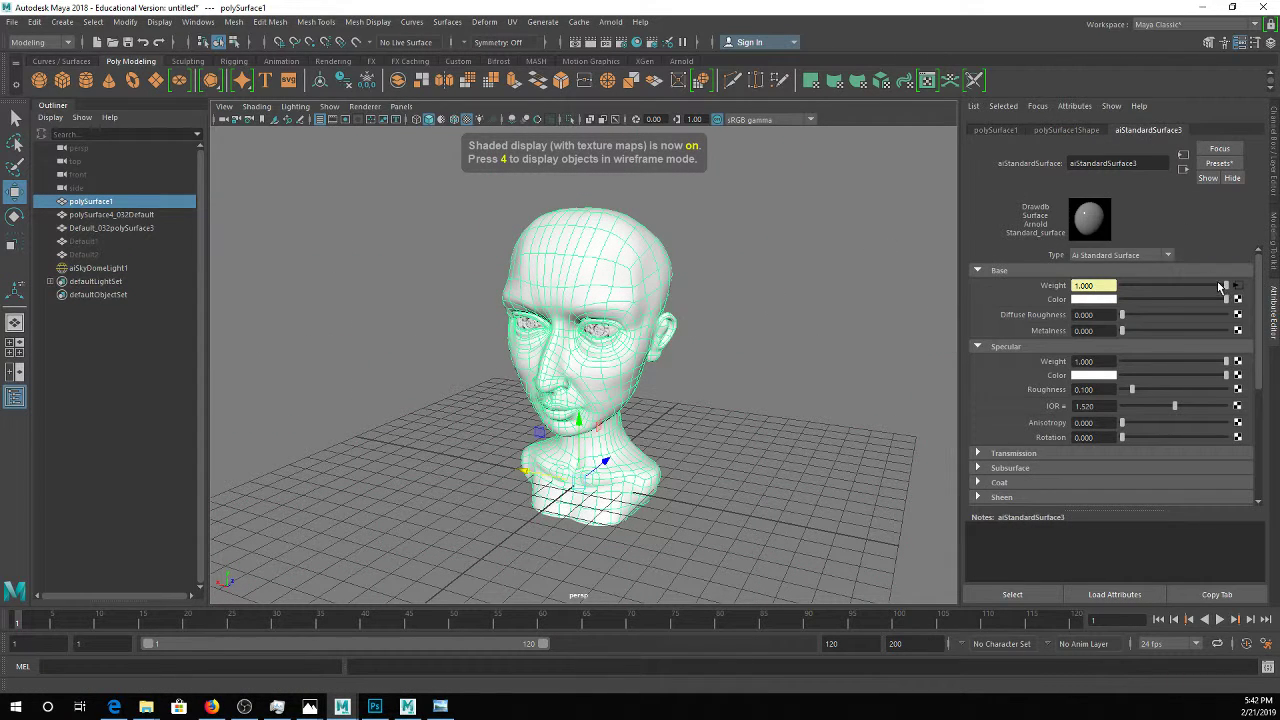
# Open the Arnold RenderView, move it clear of the material attributes and limit rendering to a crop region around the head
pyautogui.click(610, 22)
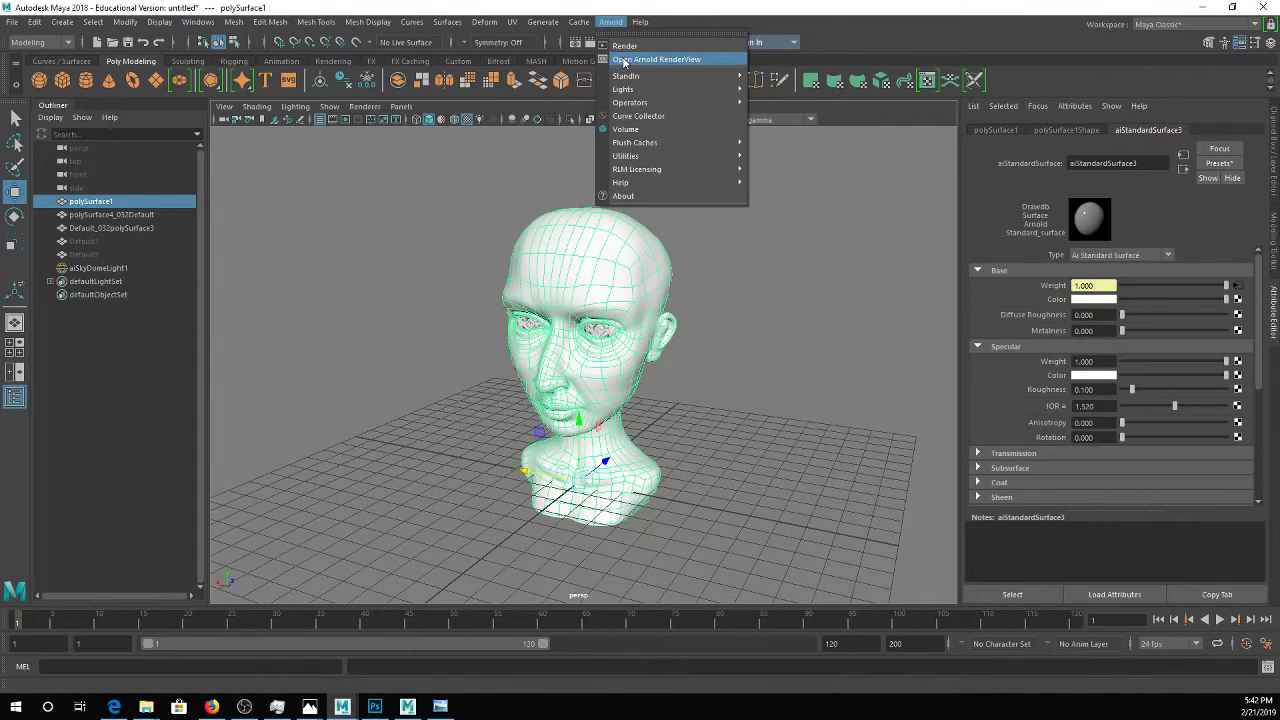
pyautogui.click(625, 60)
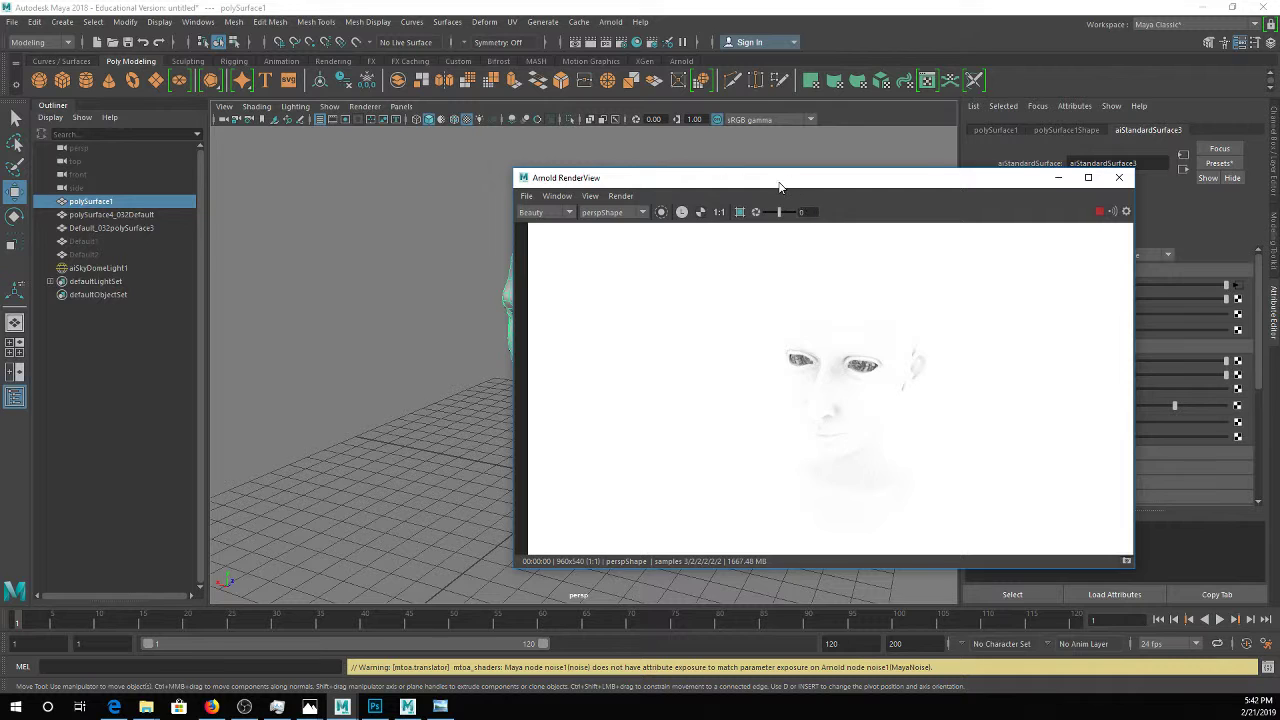
pyautogui.moveTo(783, 184); pyautogui.dragTo(199, 163)
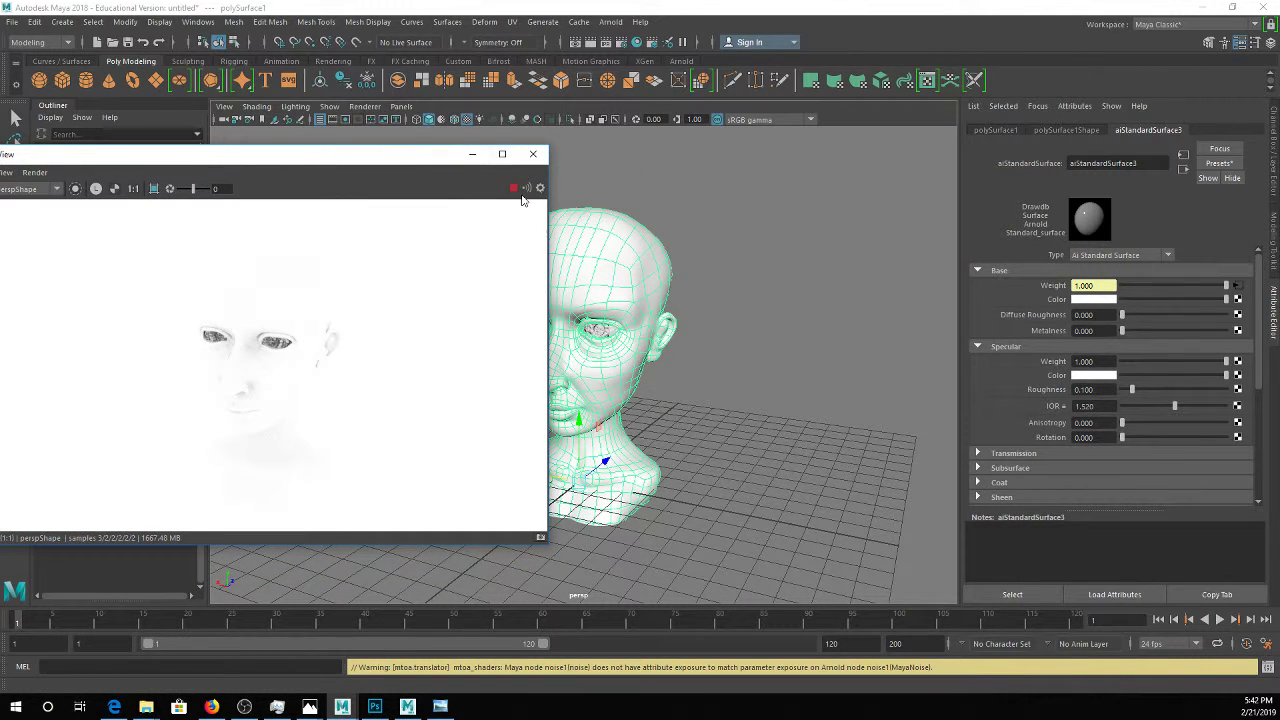
pyautogui.click(153, 188)
pyautogui.moveTo(136, 236); pyautogui.dragTo(407, 498)
# Open the Hypershade and connect the existing file2 texture to the Base Color of aiStandardSurface3
pyautogui.rightClick(1066, 288)
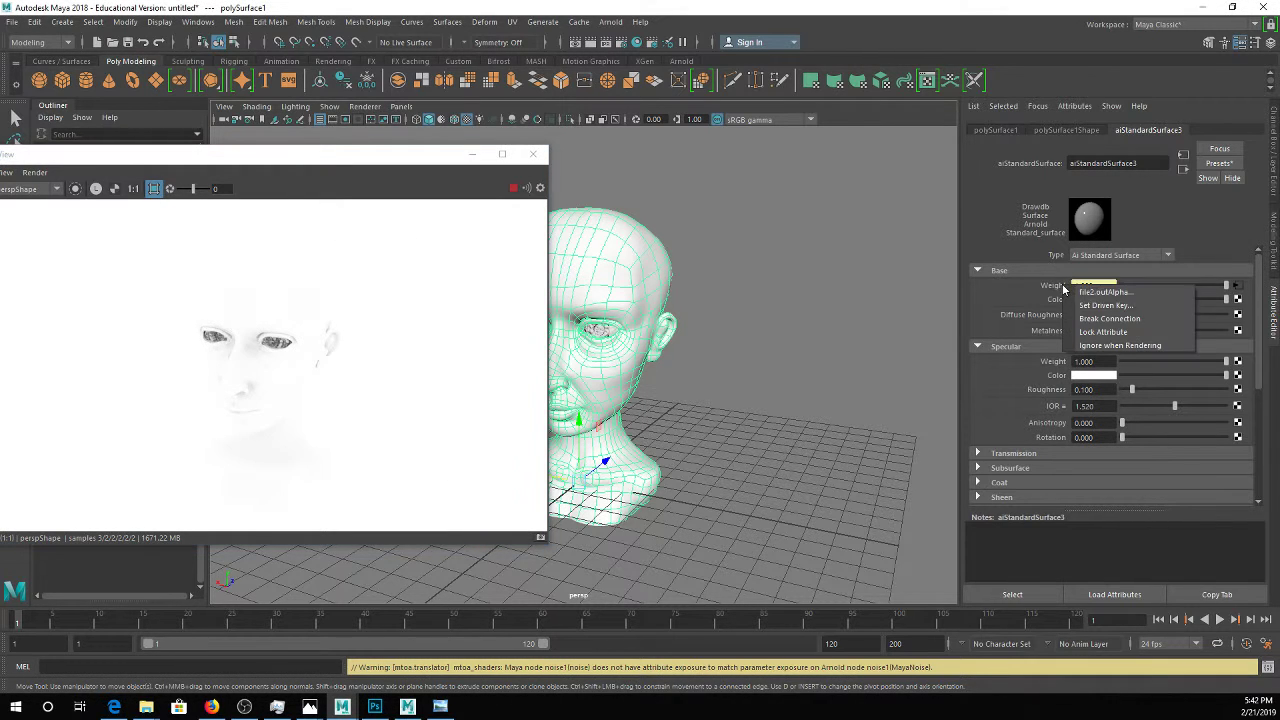
pyautogui.click(1040, 298)
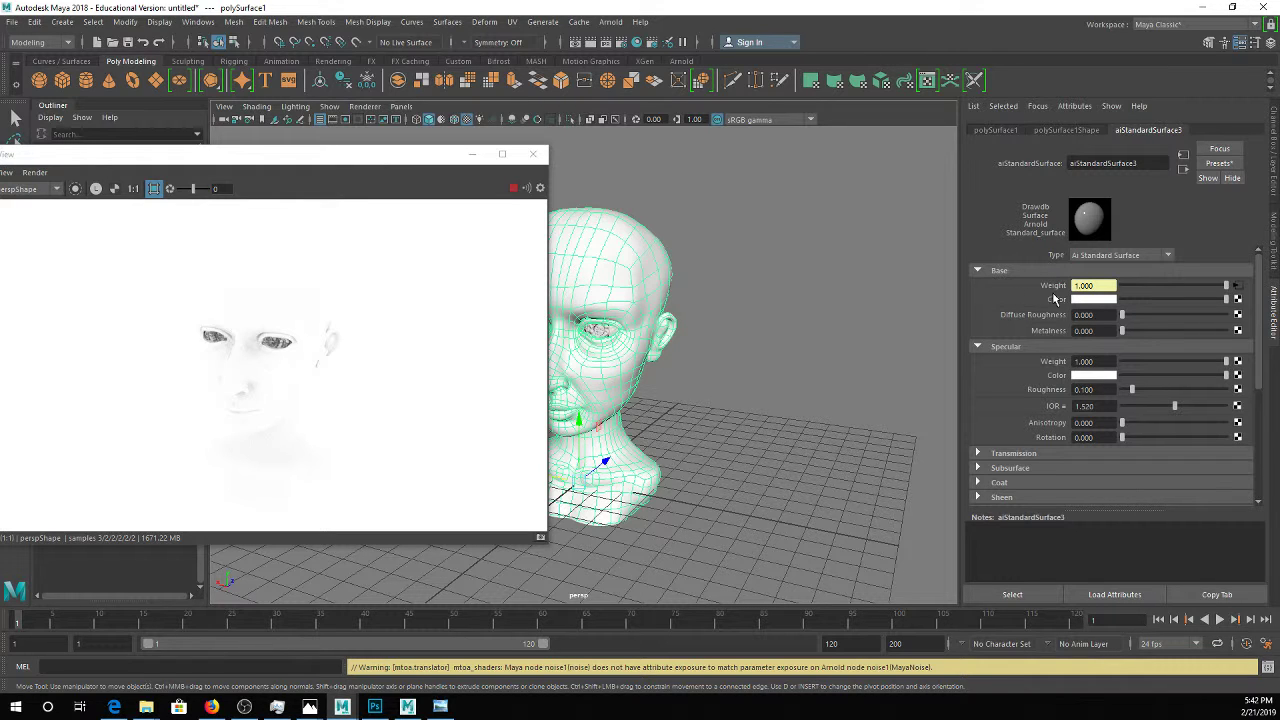
pyautogui.click(635, 43)
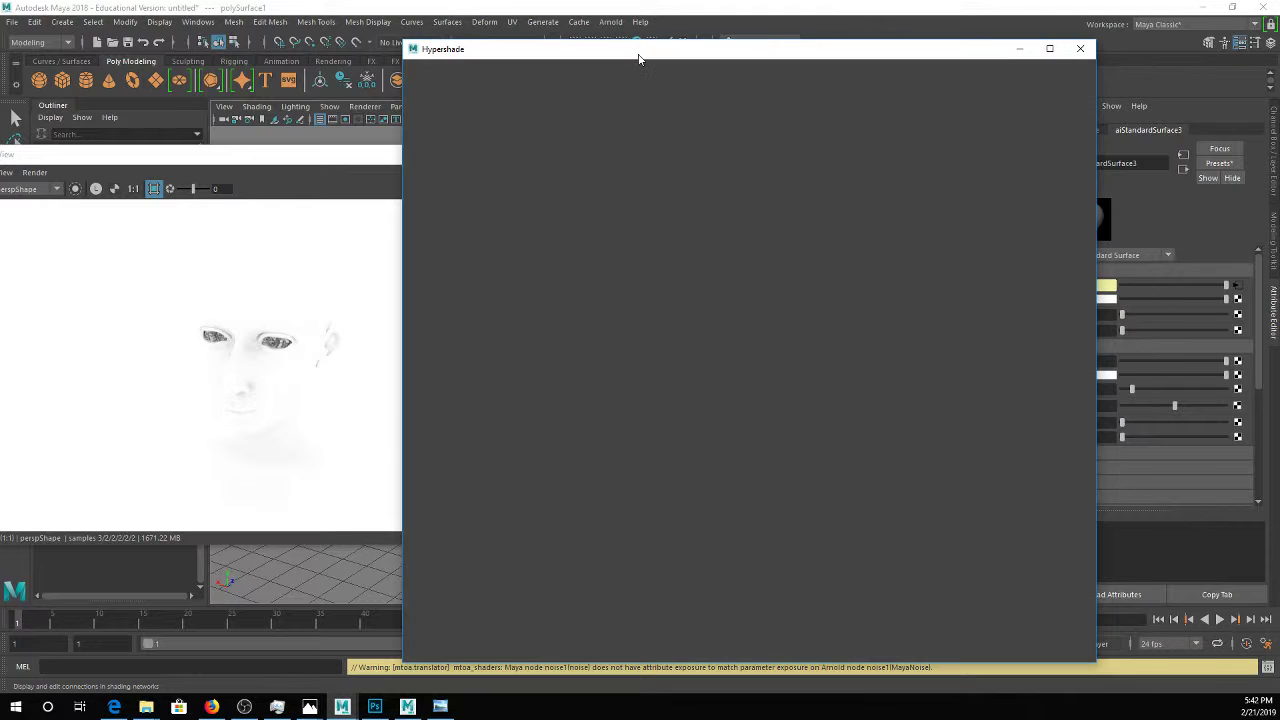
pyautogui.moveTo(634, 50); pyautogui.dragTo(469, 34)
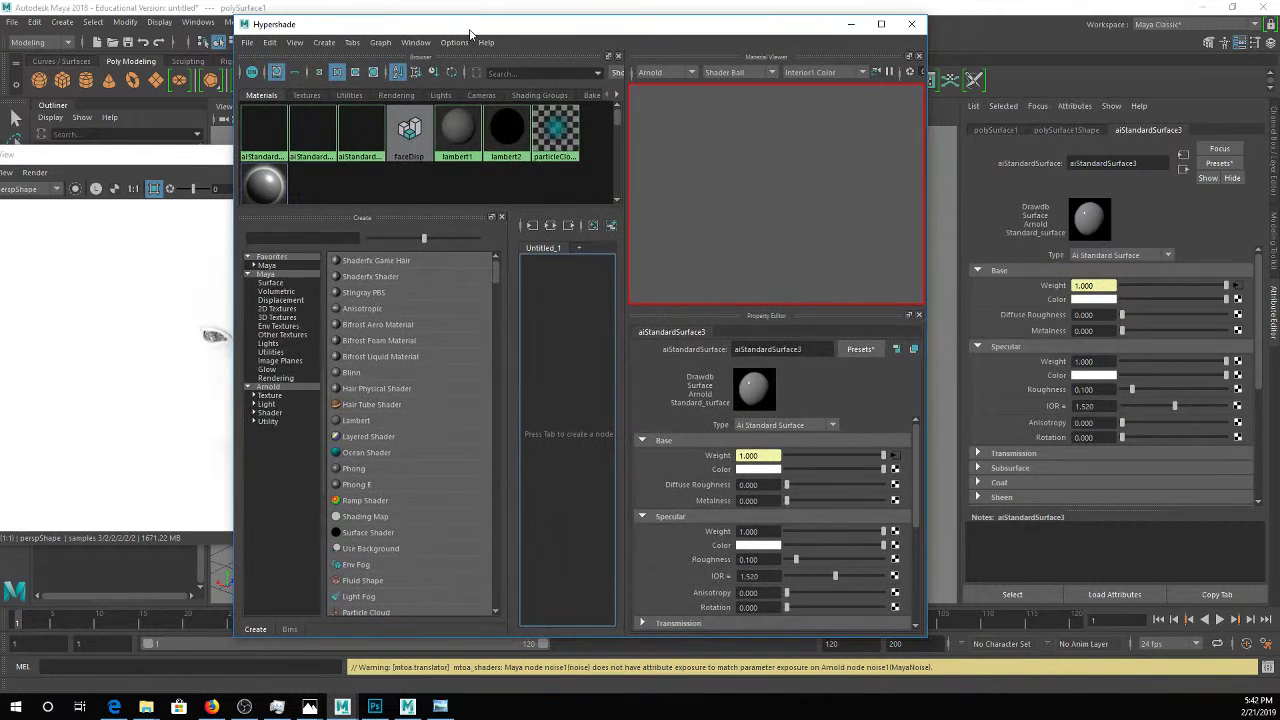
pyautogui.click(308, 96)
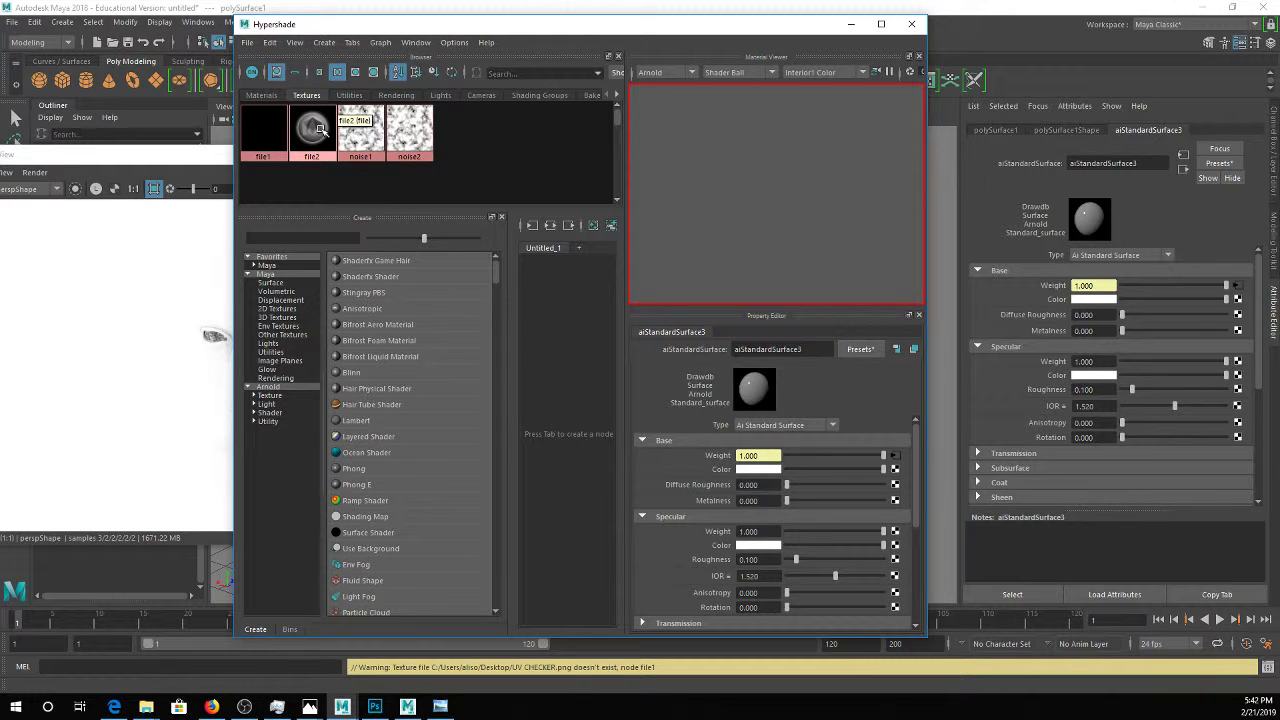
pyautogui.moveTo(317, 128); pyautogui.dragTo(1040, 308, button='middle')
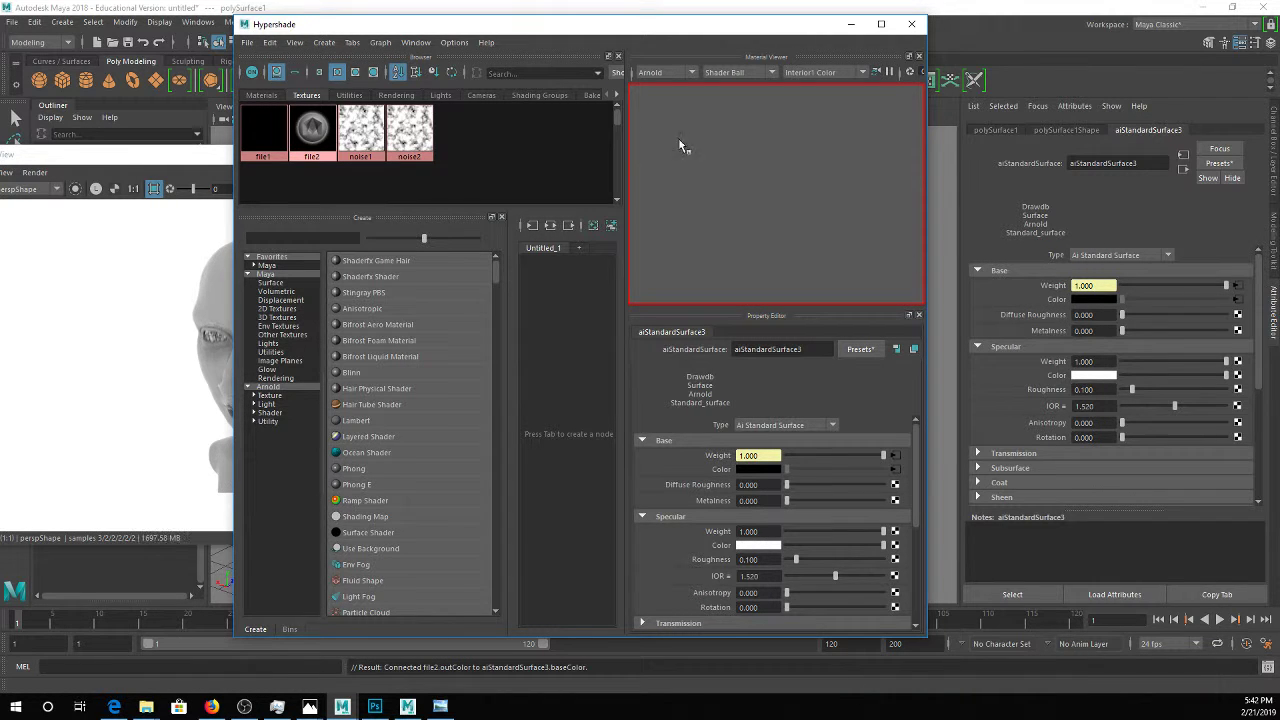
# Set the Hypershade material viewer to Hardware, compare the file1 and file2 textures, and minimize the Hypershade
pyautogui.click(311, 128)
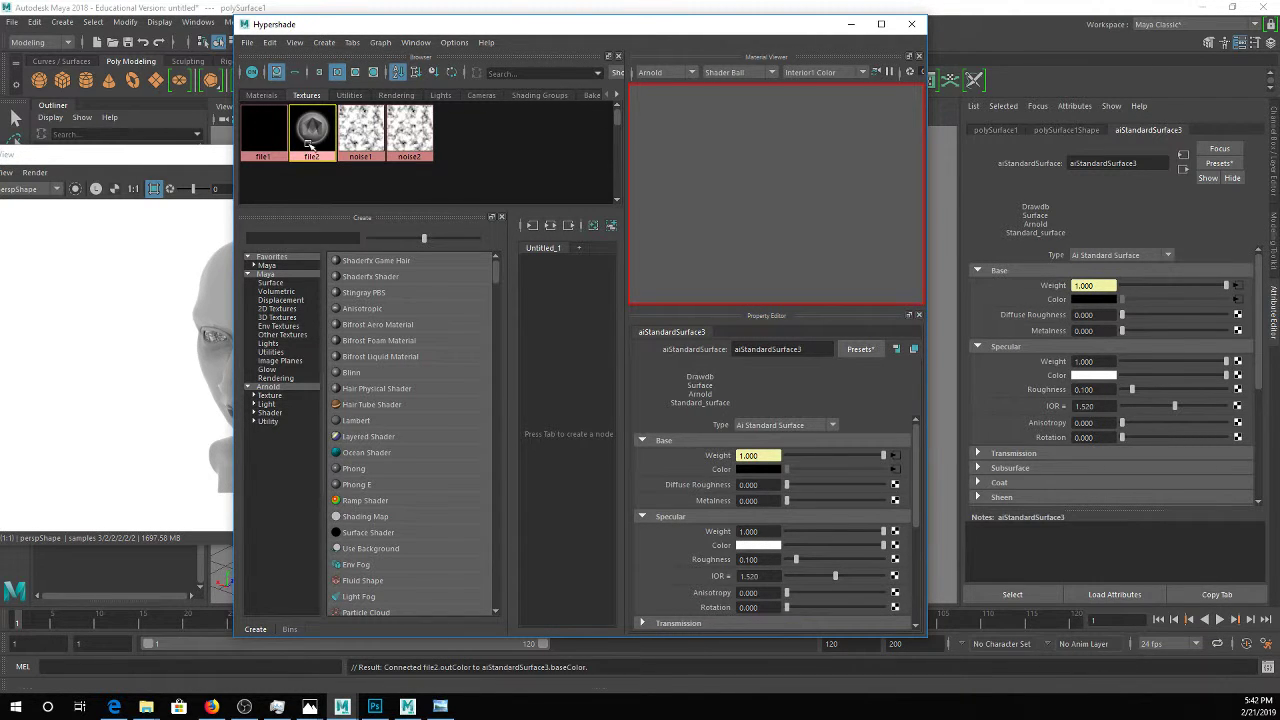
pyautogui.click(686, 73)
pyautogui.click(677, 92)
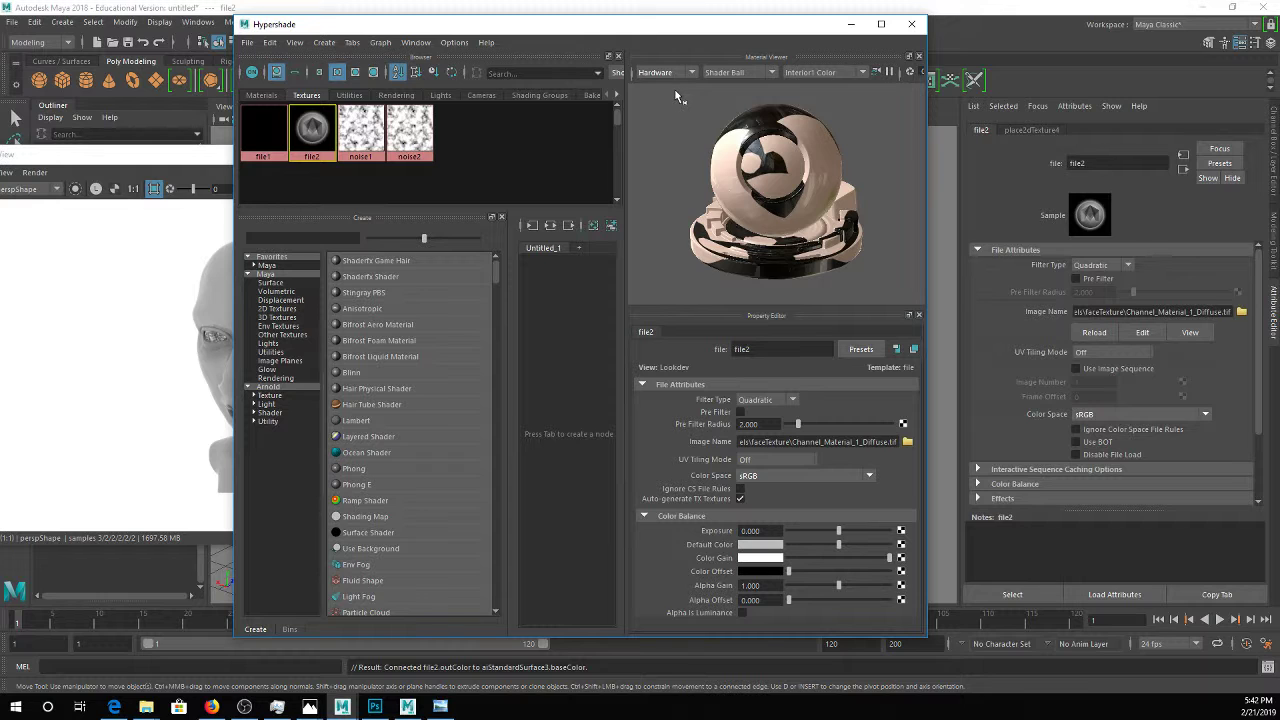
pyautogui.click(263, 128)
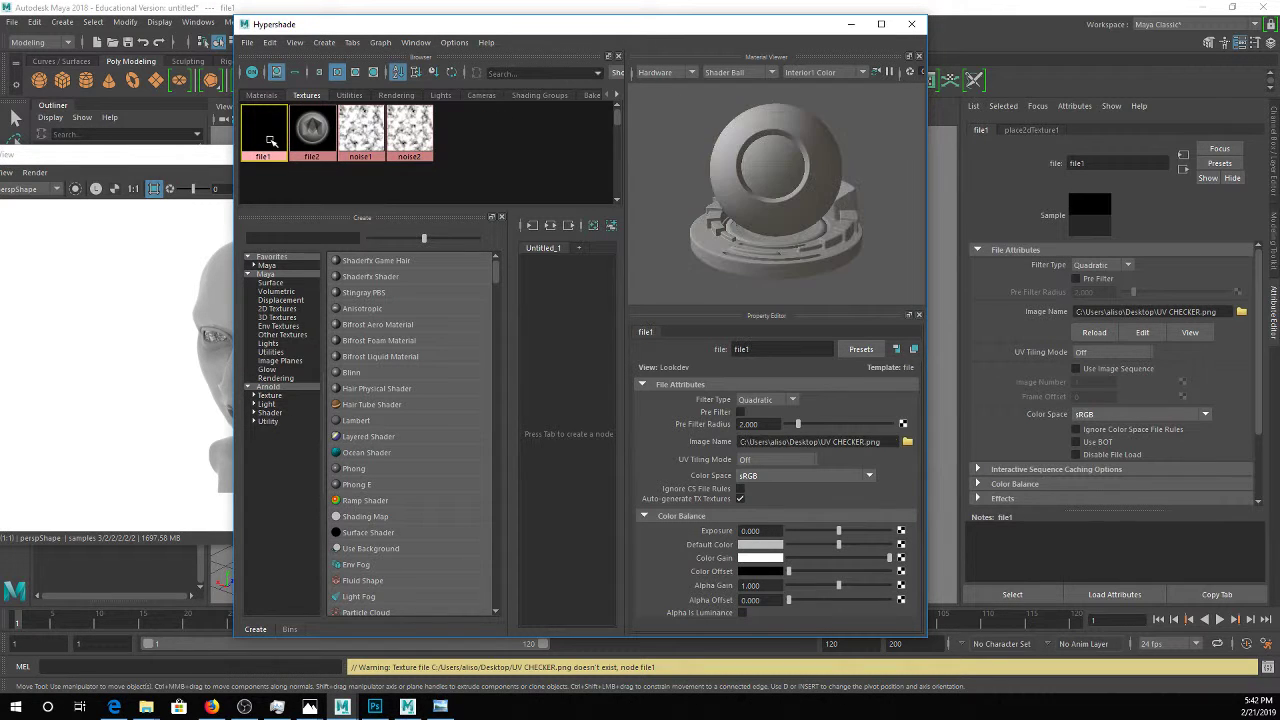
pyautogui.click(315, 145)
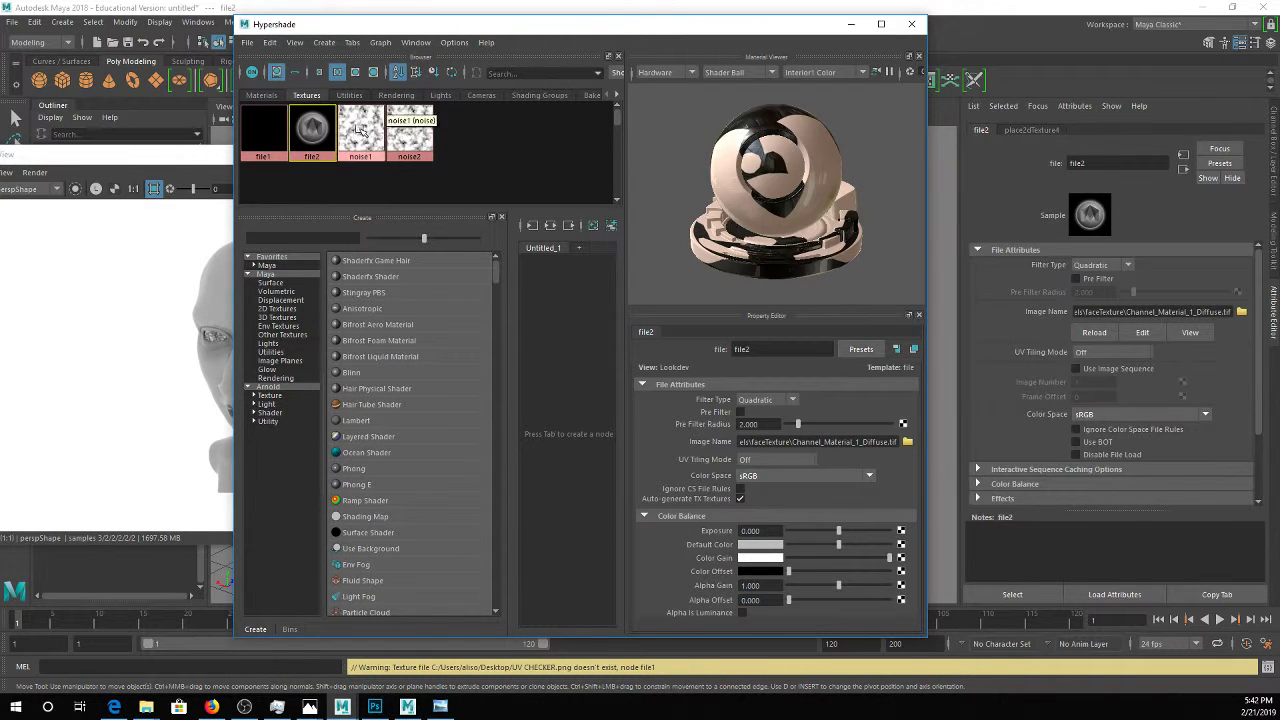
pyautogui.click(851, 25)
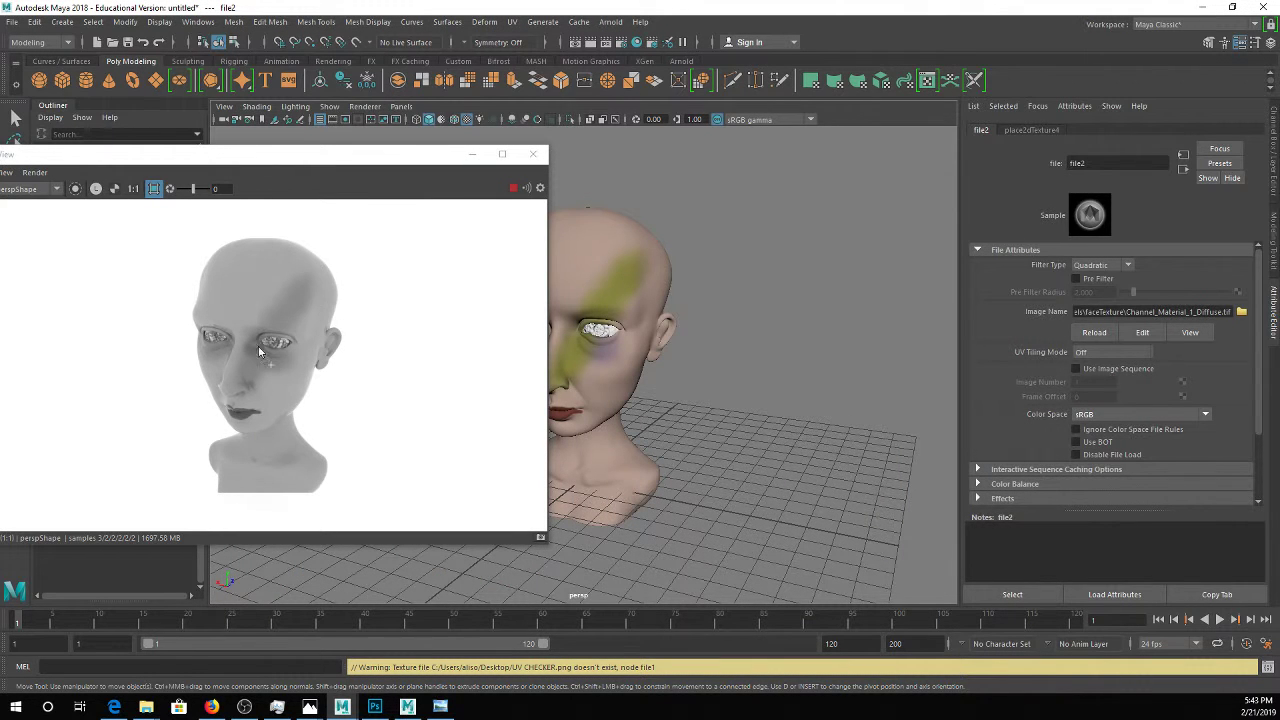
# Select the head and break the texture connection on the Base Weight of aiStandardSurface3
pyautogui.click(557, 288)
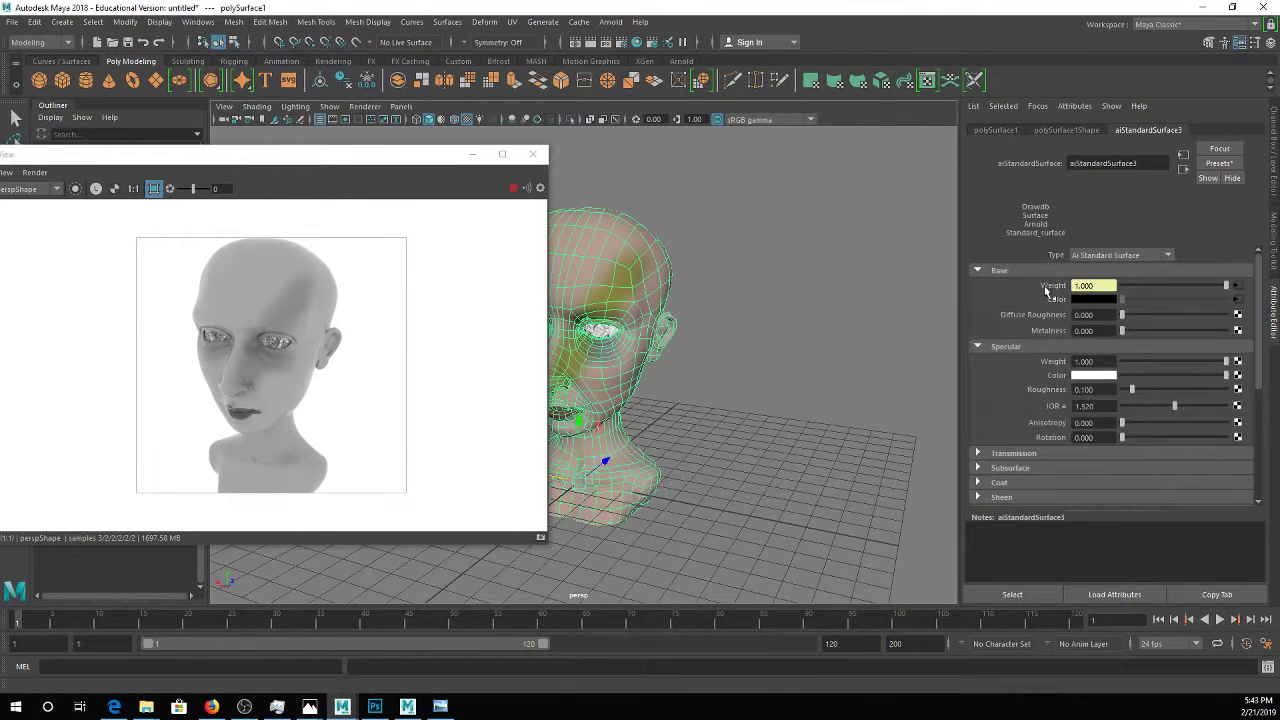
pyautogui.rightClick(1055, 288)
pyautogui.click(1100, 316)
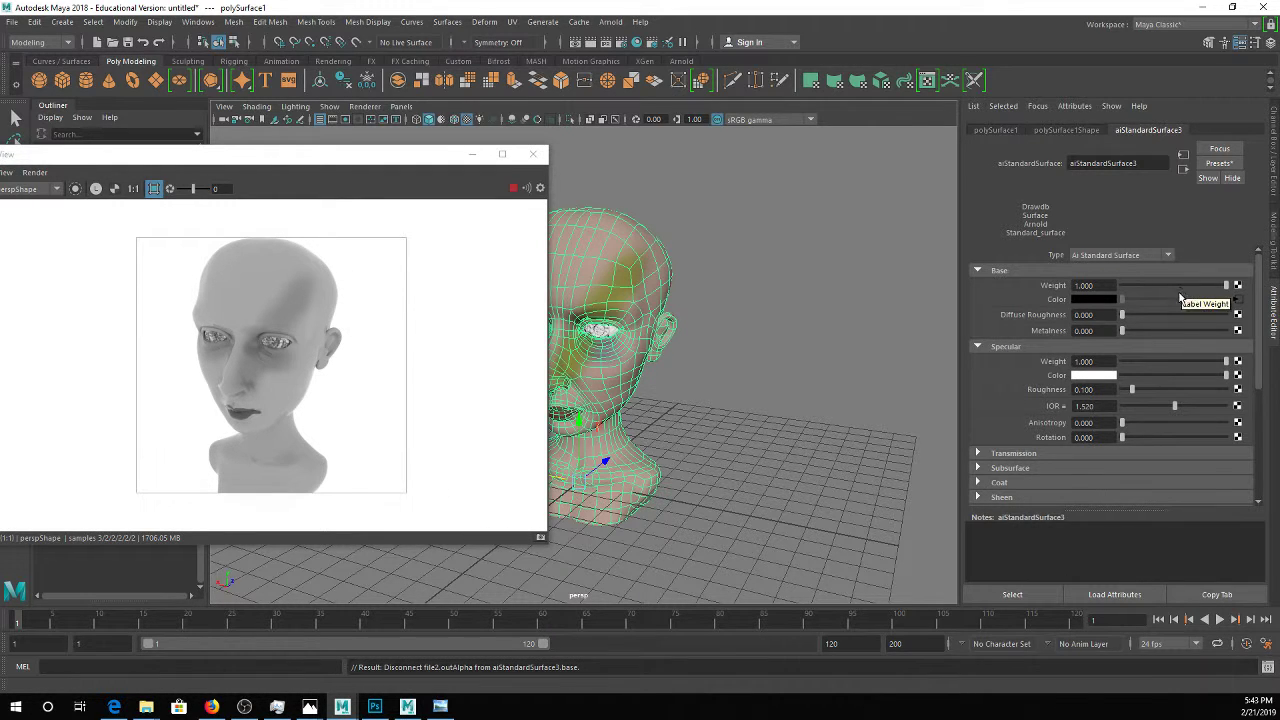
# Disable Alpha Is Luminance in the Color Balance settings of the Base Color's file2 texture
pyautogui.click(1236, 301)
pyautogui.scroll(-3, 1150, 345)
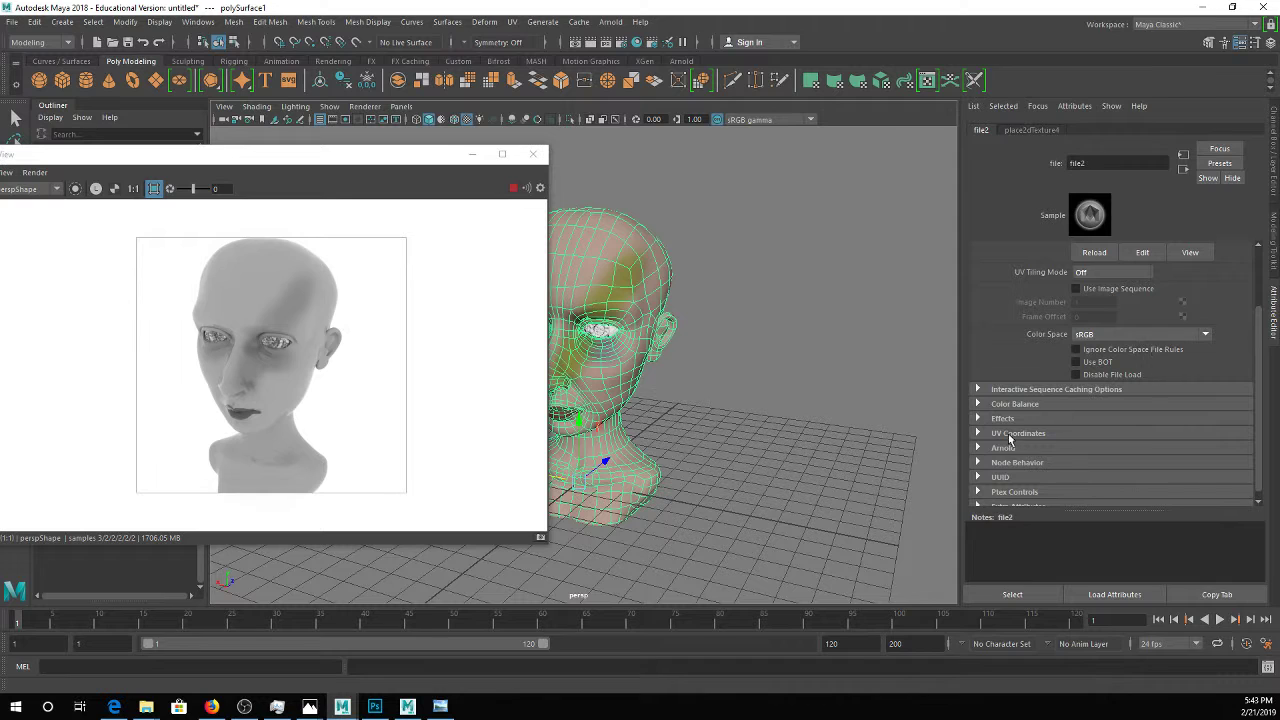
pyautogui.click(1013, 404)
pyautogui.scroll(-2, 1130, 425)
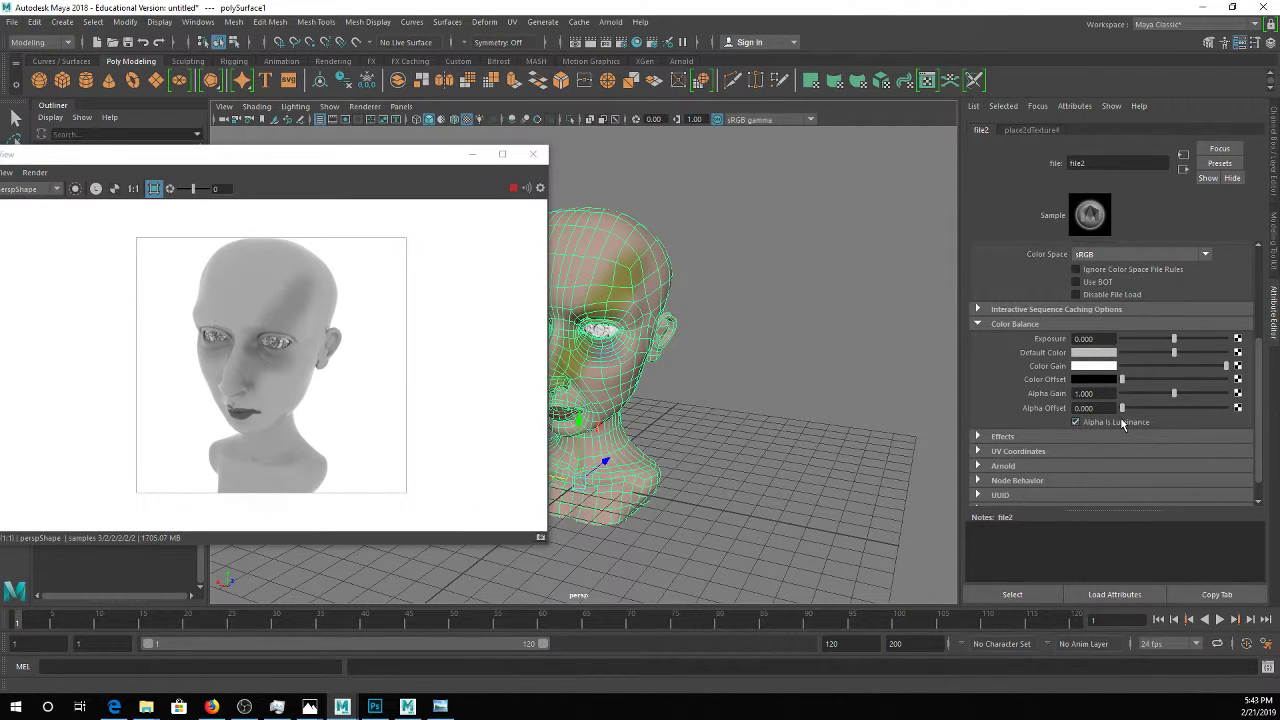
pyautogui.click(1120, 421)
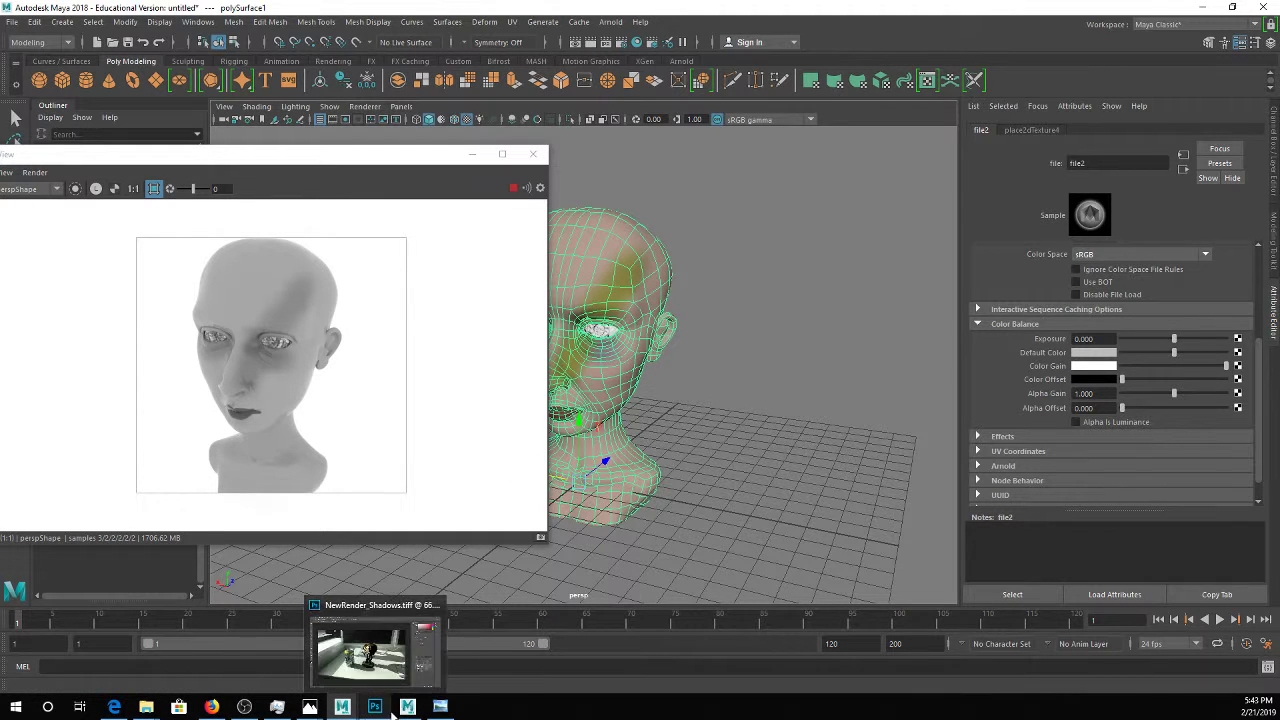
# Switch to Mudbox and export all paint layers of the active model as PNG [8 bit, RGBA] with the channels merged
pyautogui.click(405, 708)
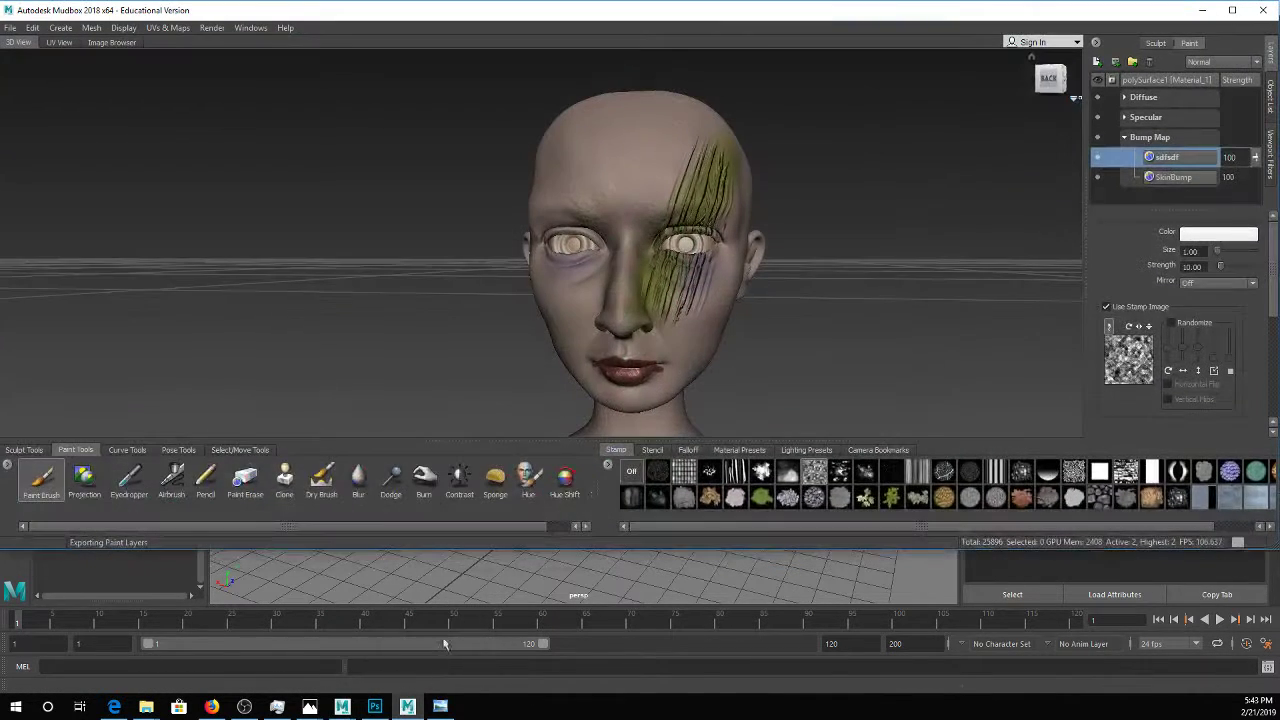
pyautogui.click(10, 28)
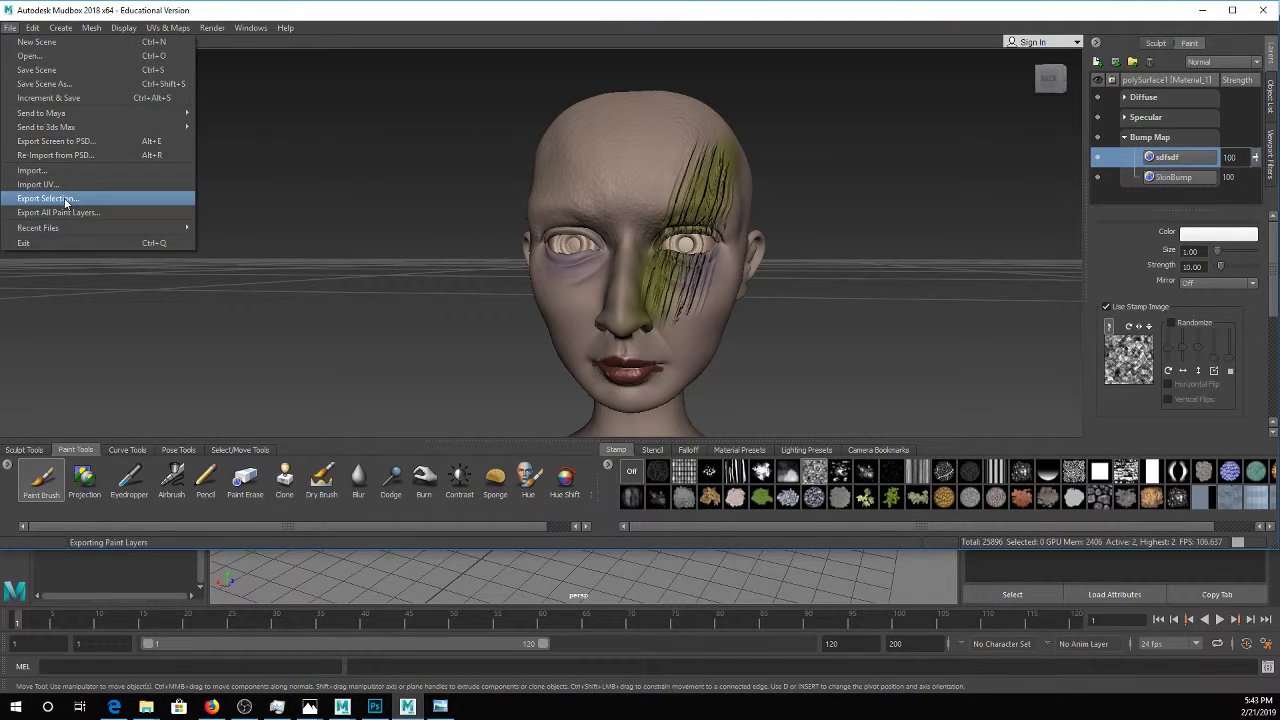
pyautogui.click(45, 198)
pyautogui.click(10, 28)
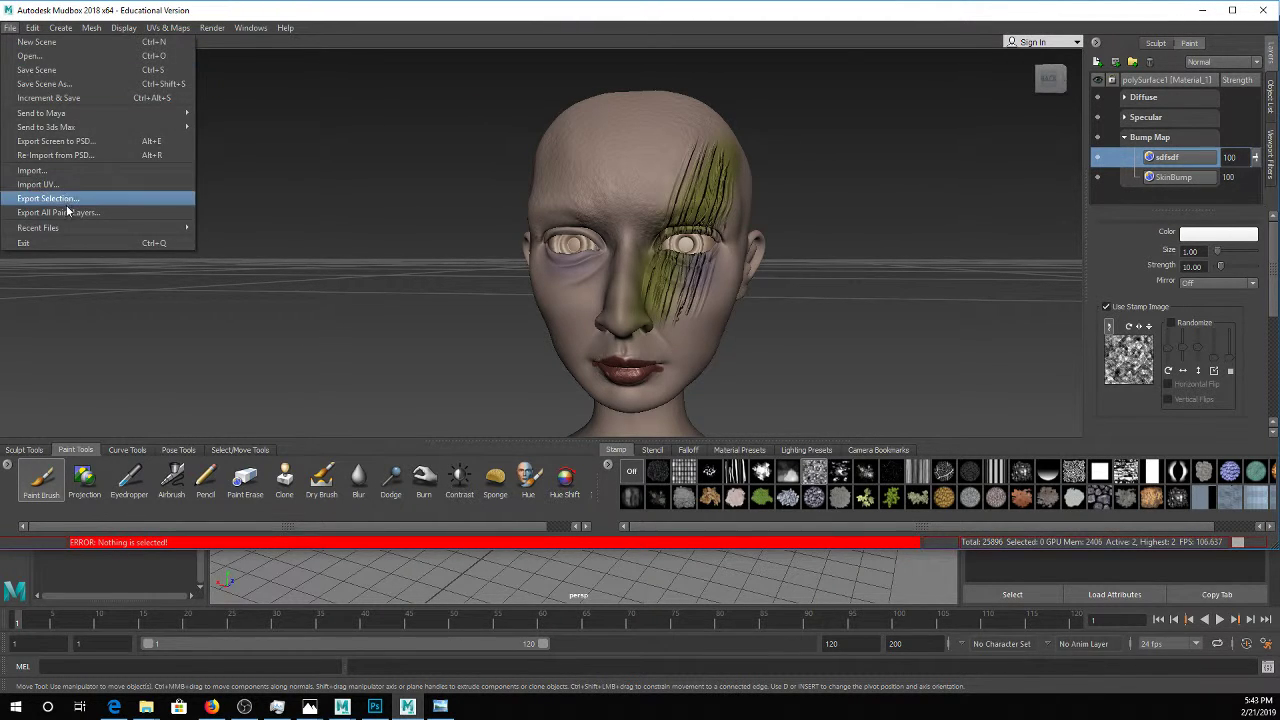
pyautogui.click(66, 214)
pyautogui.click(692, 96)
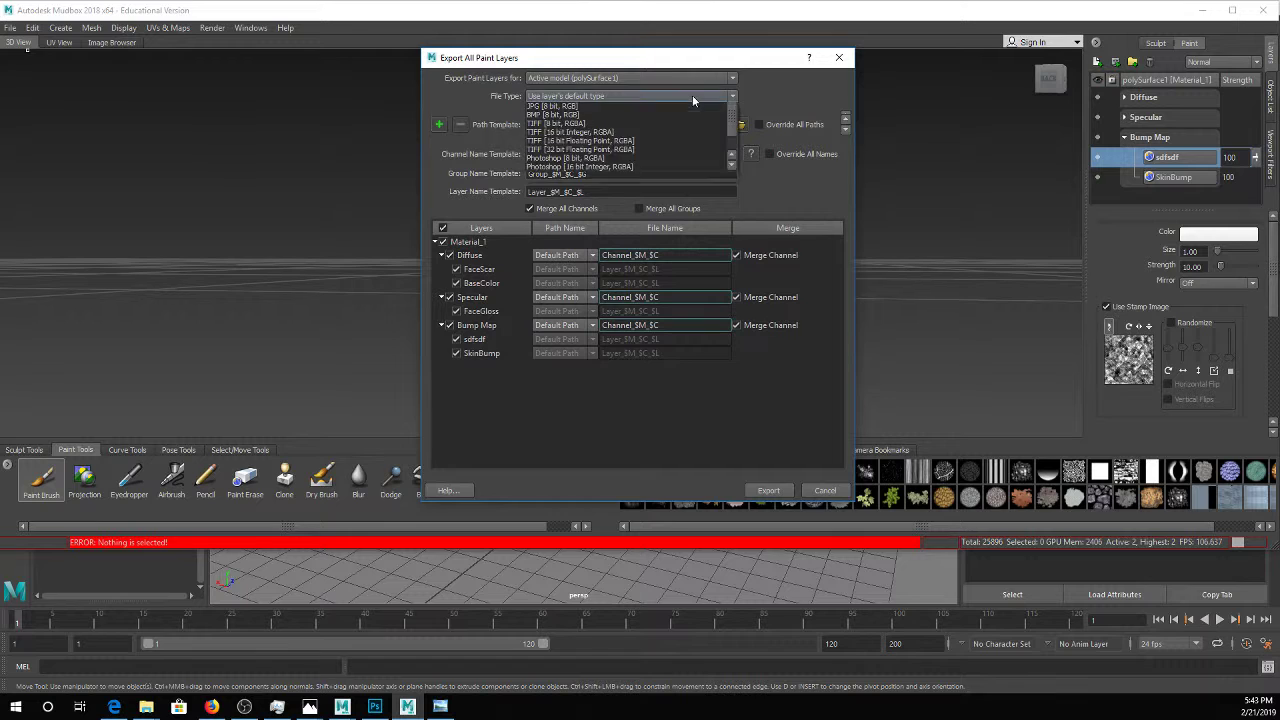
pyautogui.click(542, 117)
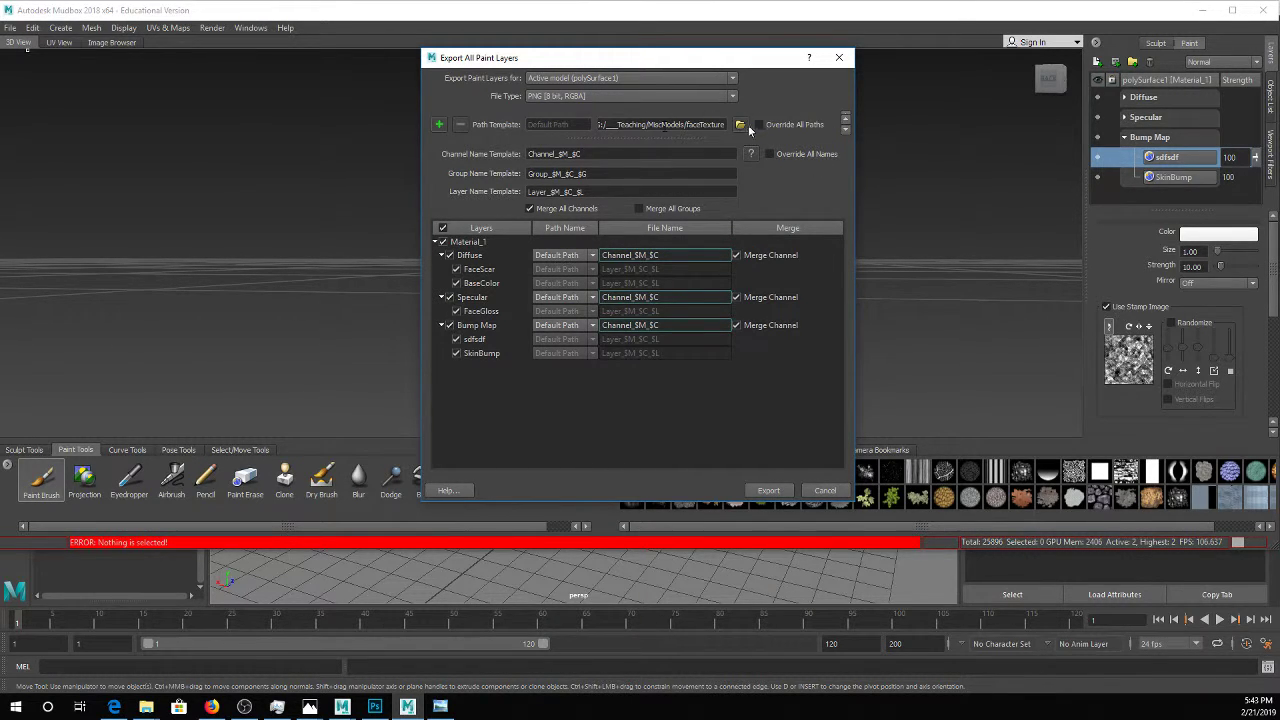
pyautogui.click(767, 491)
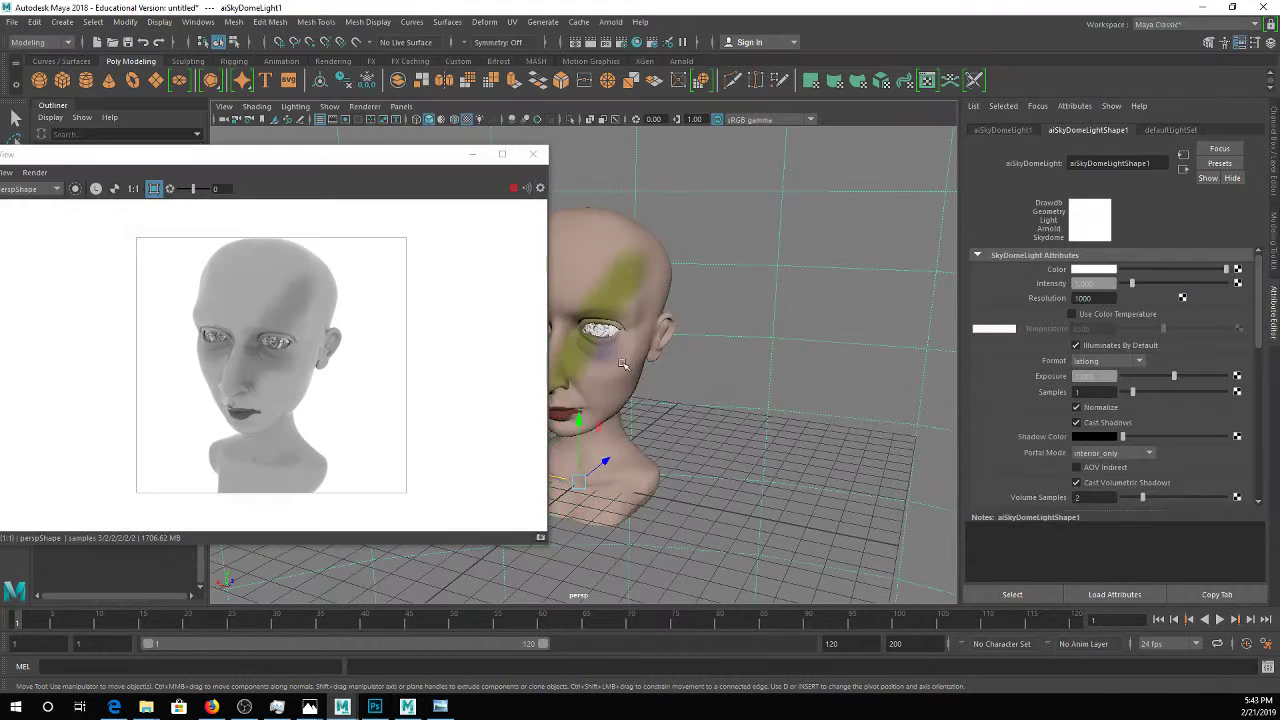
# Switch to Maya and replace the head's Base Color texture image with Channel_Material_1_Diffuse.png
pyautogui.click(646, 281)
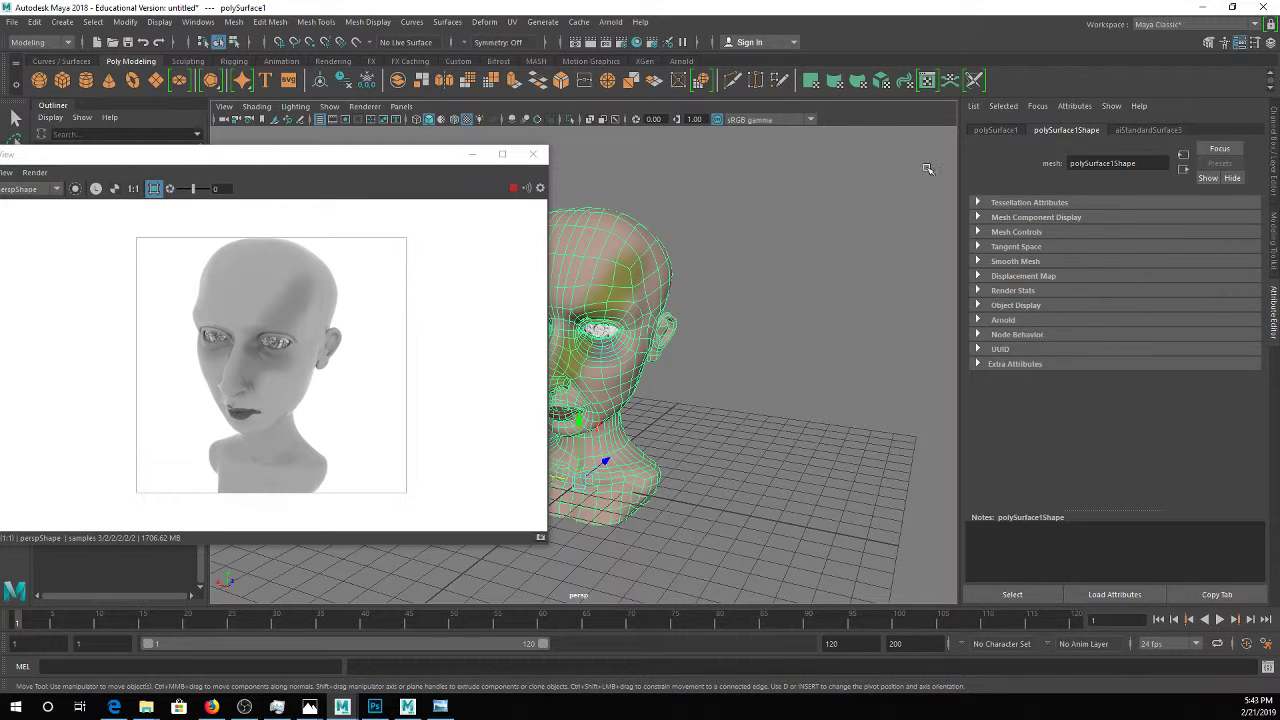
pyautogui.click(1126, 131)
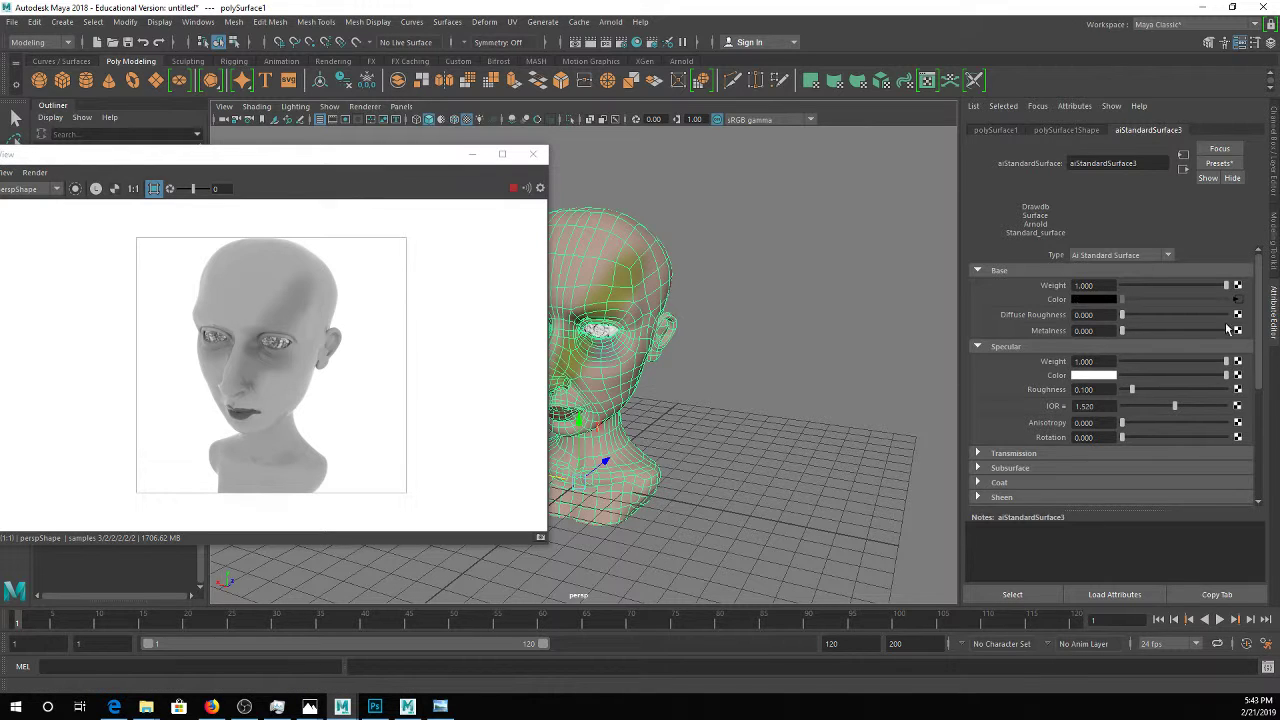
pyautogui.click(1238, 299)
pyautogui.scroll(2, 1234, 348)
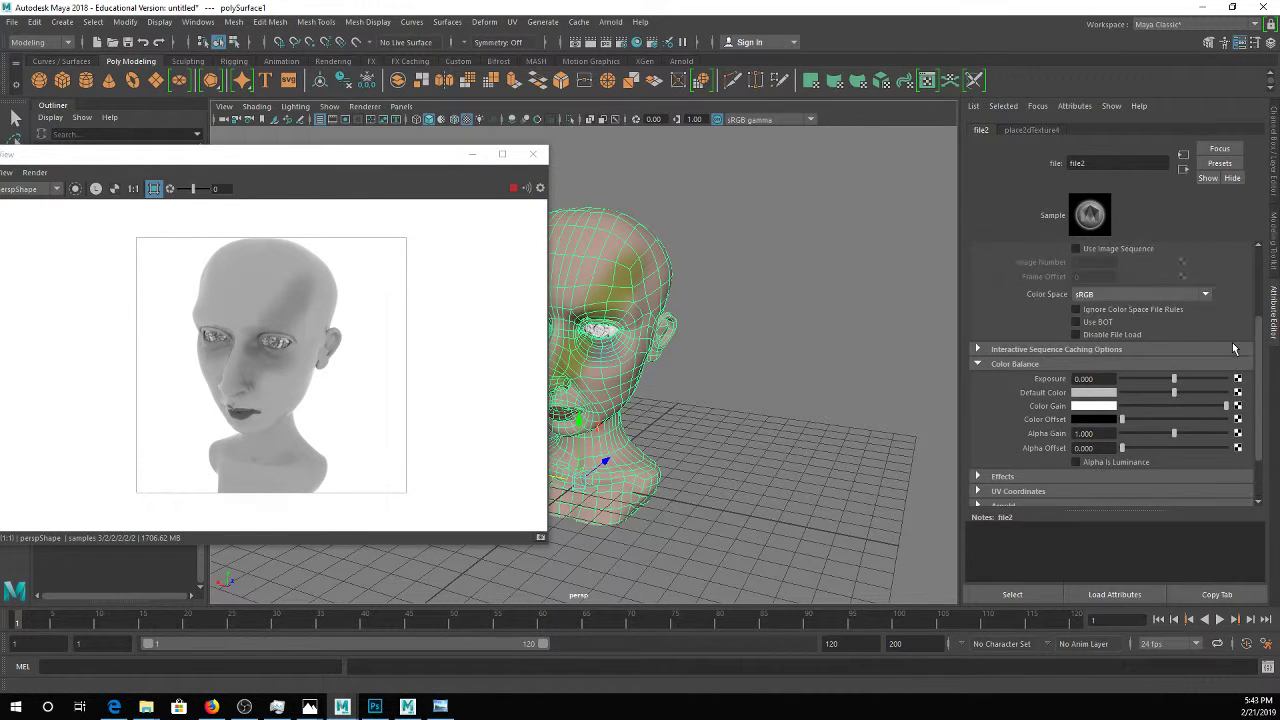
pyautogui.scroll(3, 1234, 348)
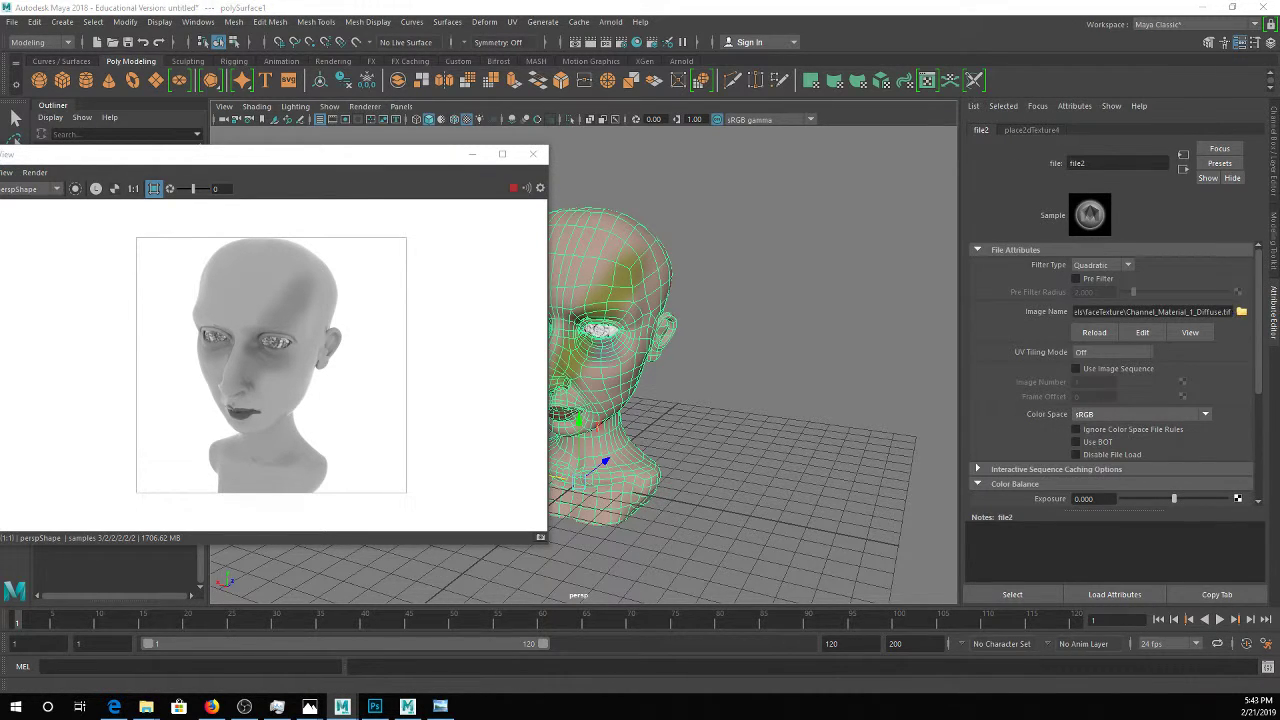
pyautogui.click(1241, 311)
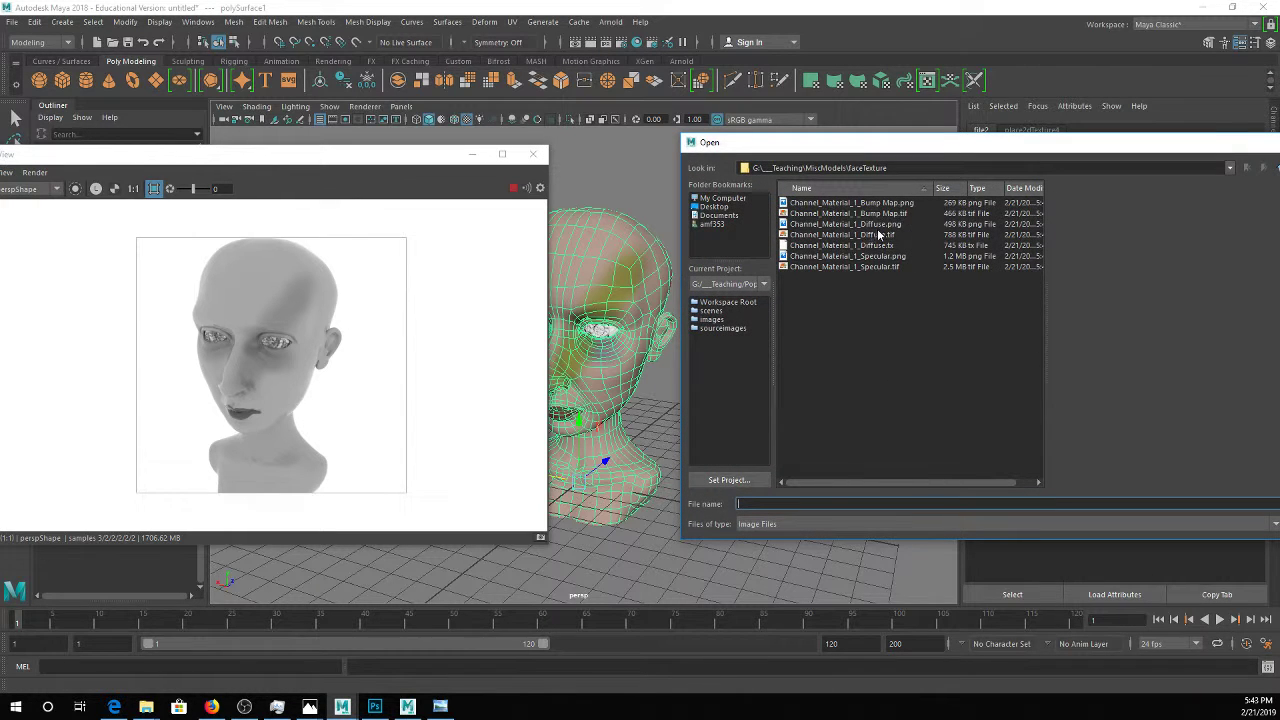
pyautogui.click(884, 224)
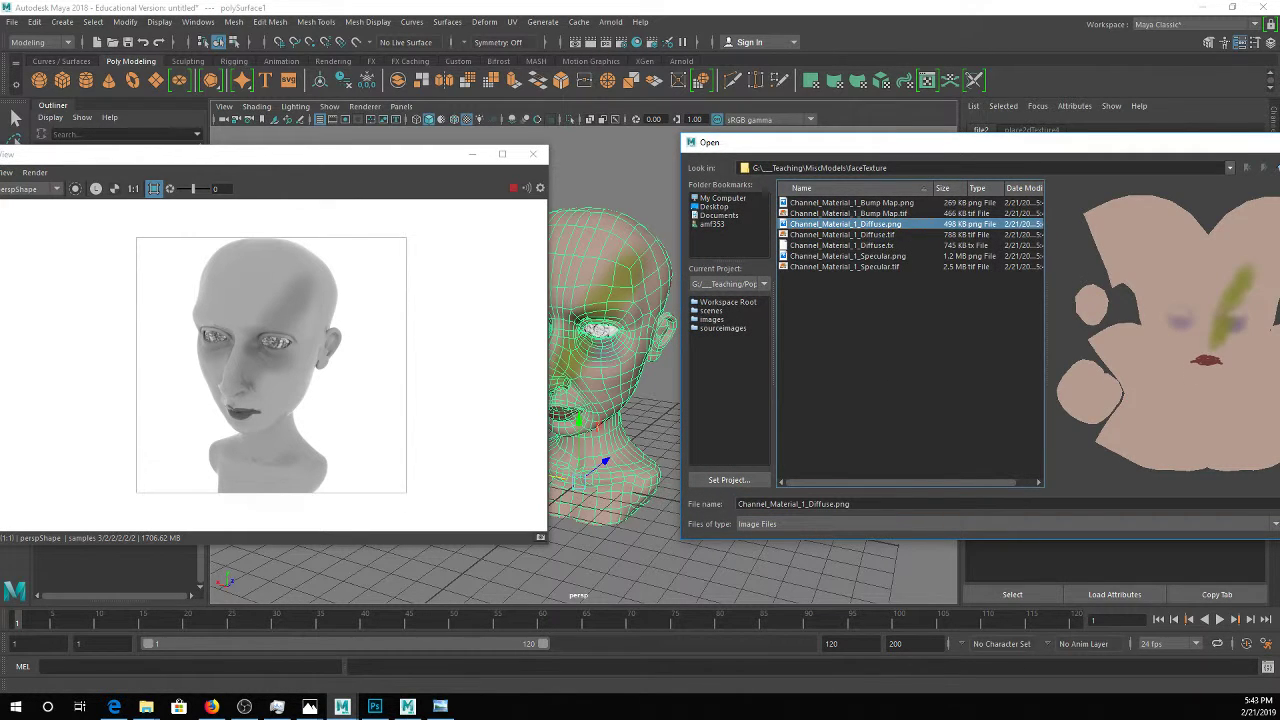
pyautogui.press('Return')
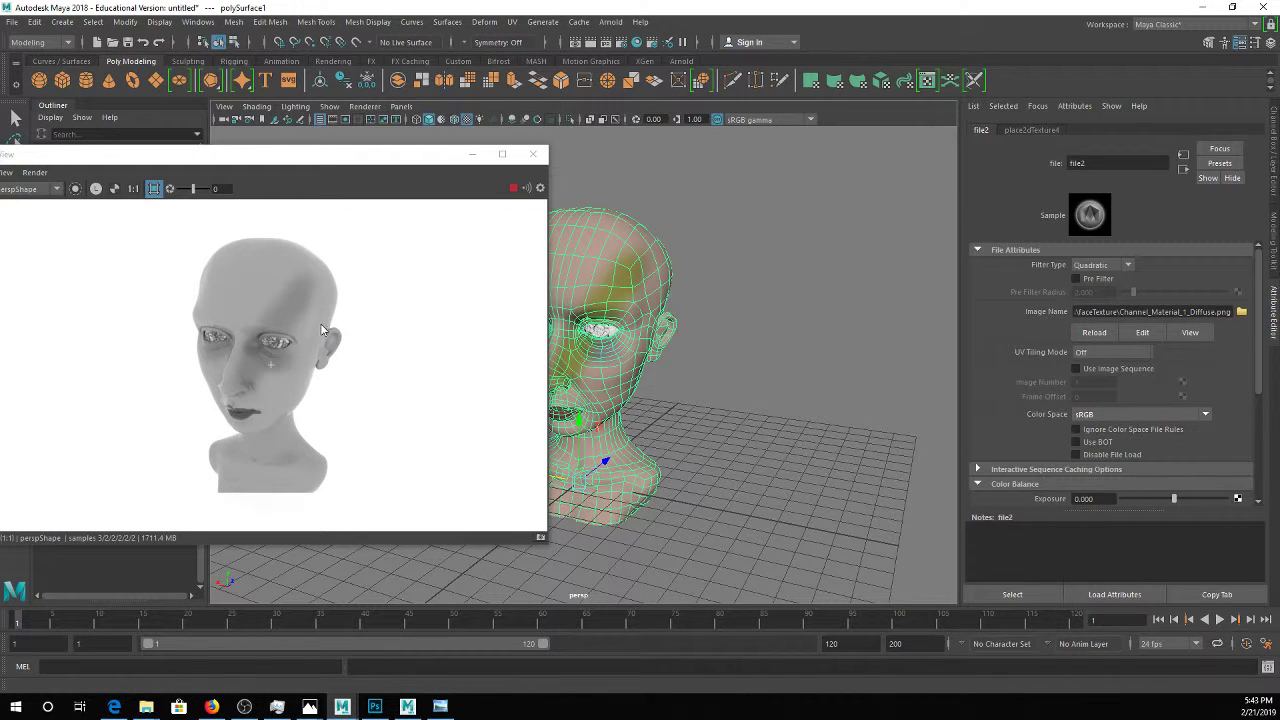
# Cycle the Arnold RenderView through its single-channel displays and leave it on full RGB color
pyautogui.click(97, 190)
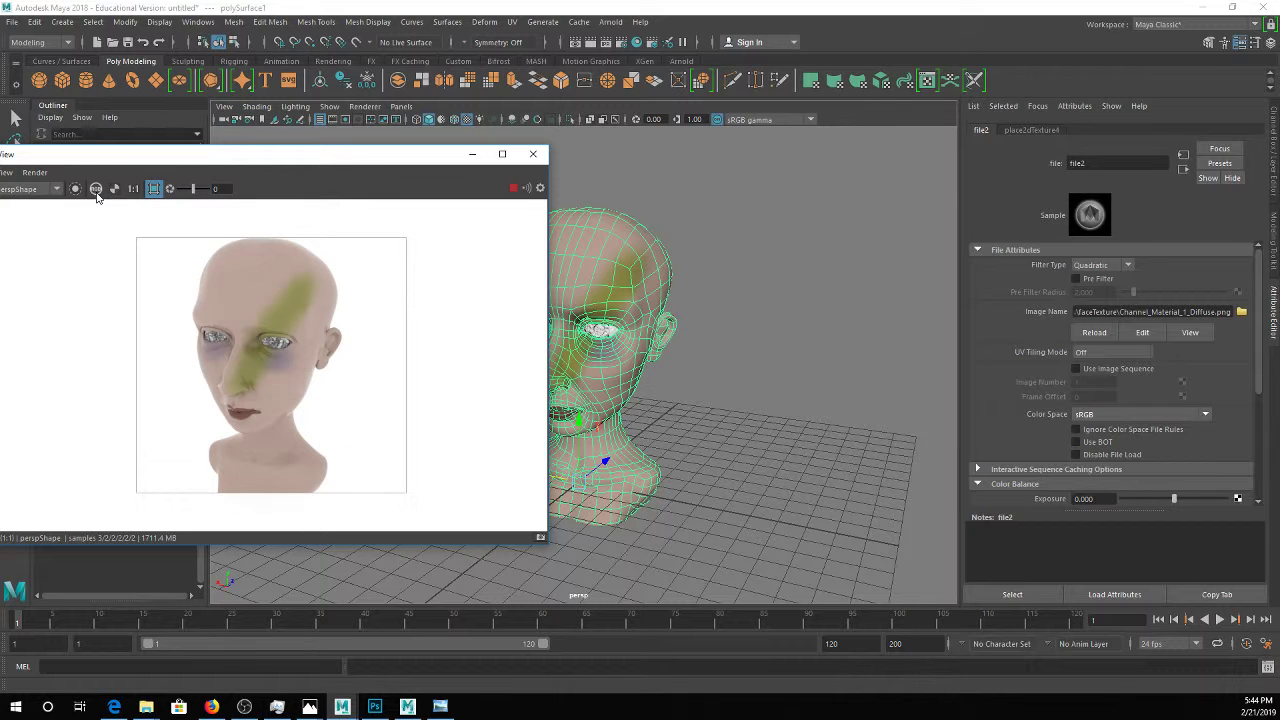
pyautogui.moveTo(171, 148); pyautogui.dragTo(171, 114)
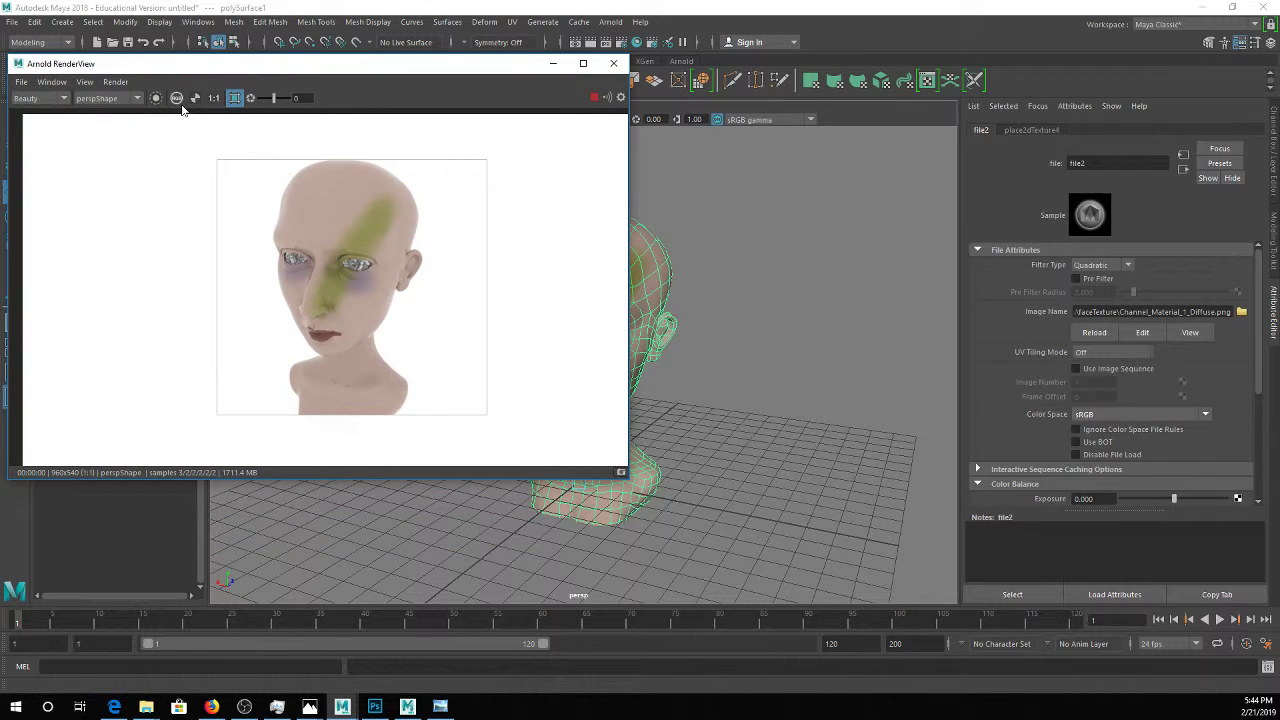
pyautogui.click(176, 98)
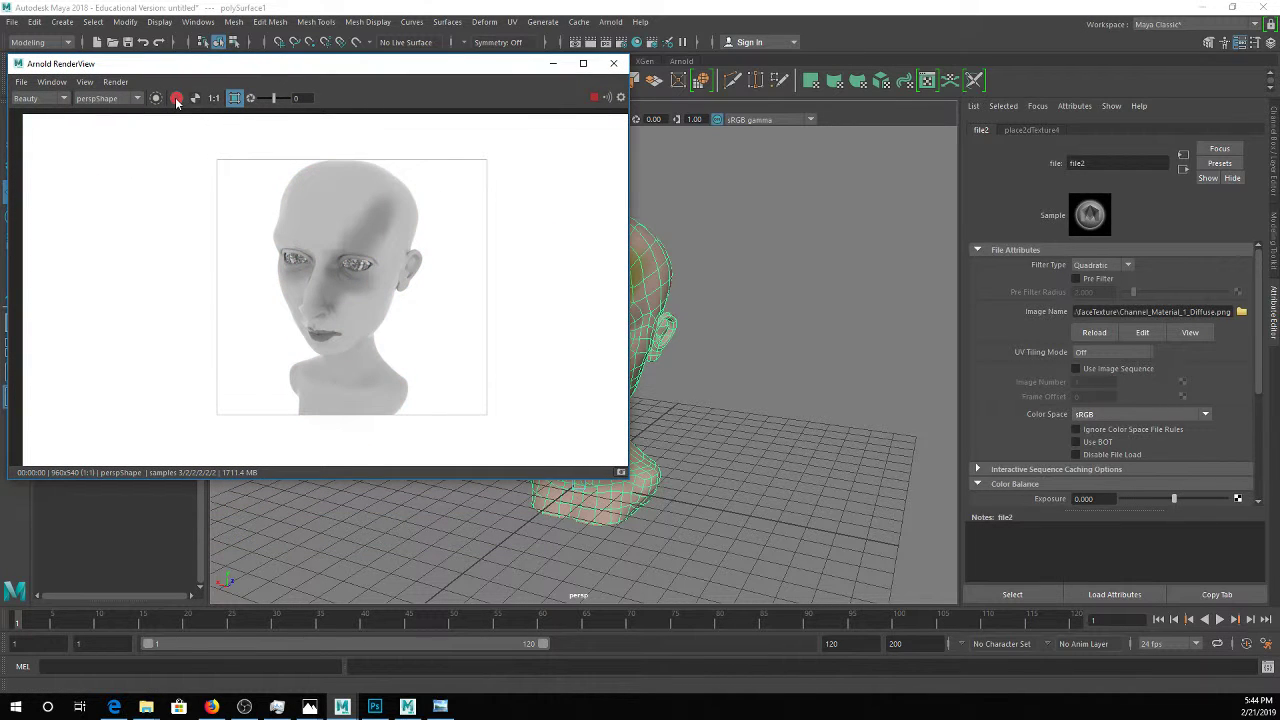
pyautogui.click(177, 99)
pyautogui.click(177, 100)
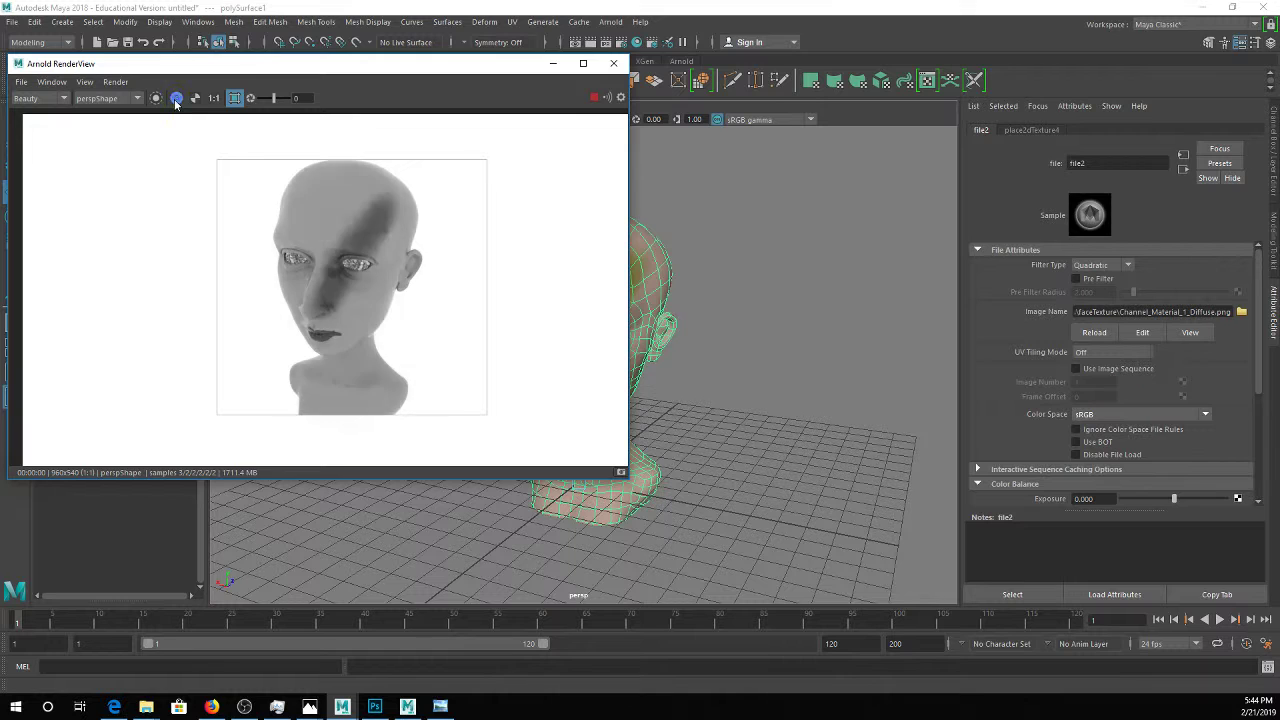
pyautogui.click(177, 100)
pyautogui.click(177, 100)
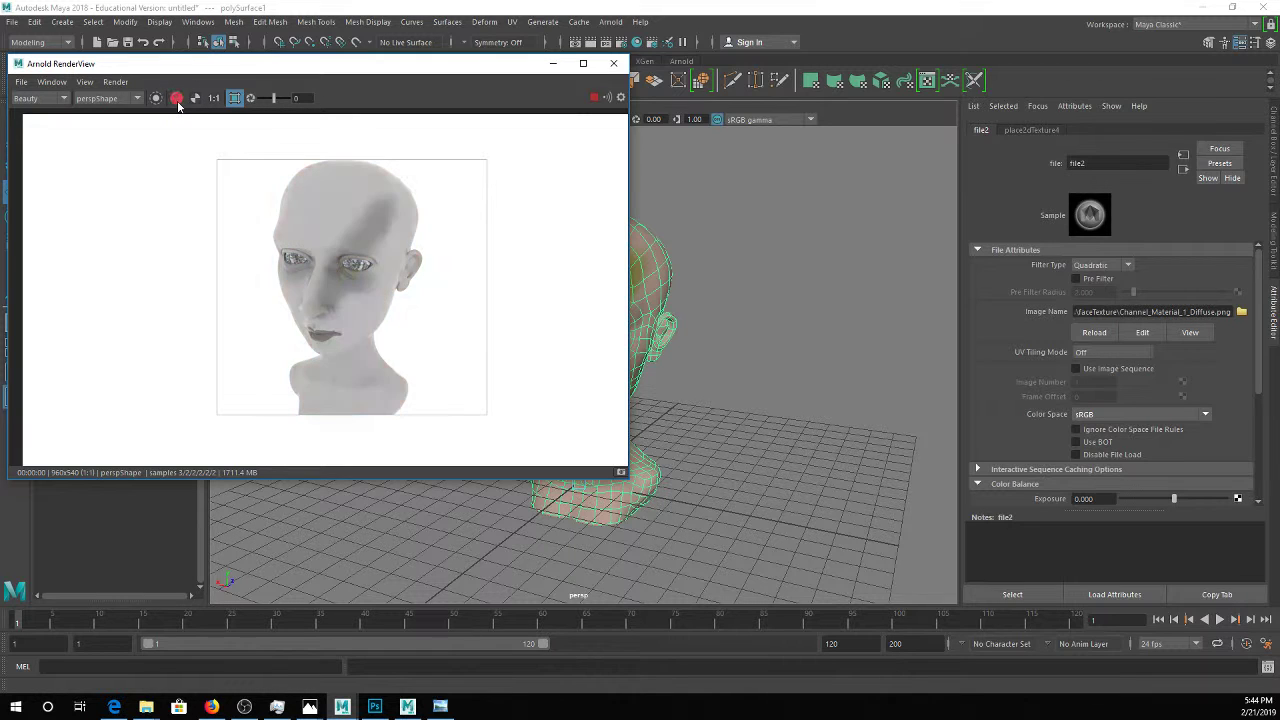
pyautogui.click(177, 100)
pyautogui.click(177, 100)
pyautogui.click(178, 103)
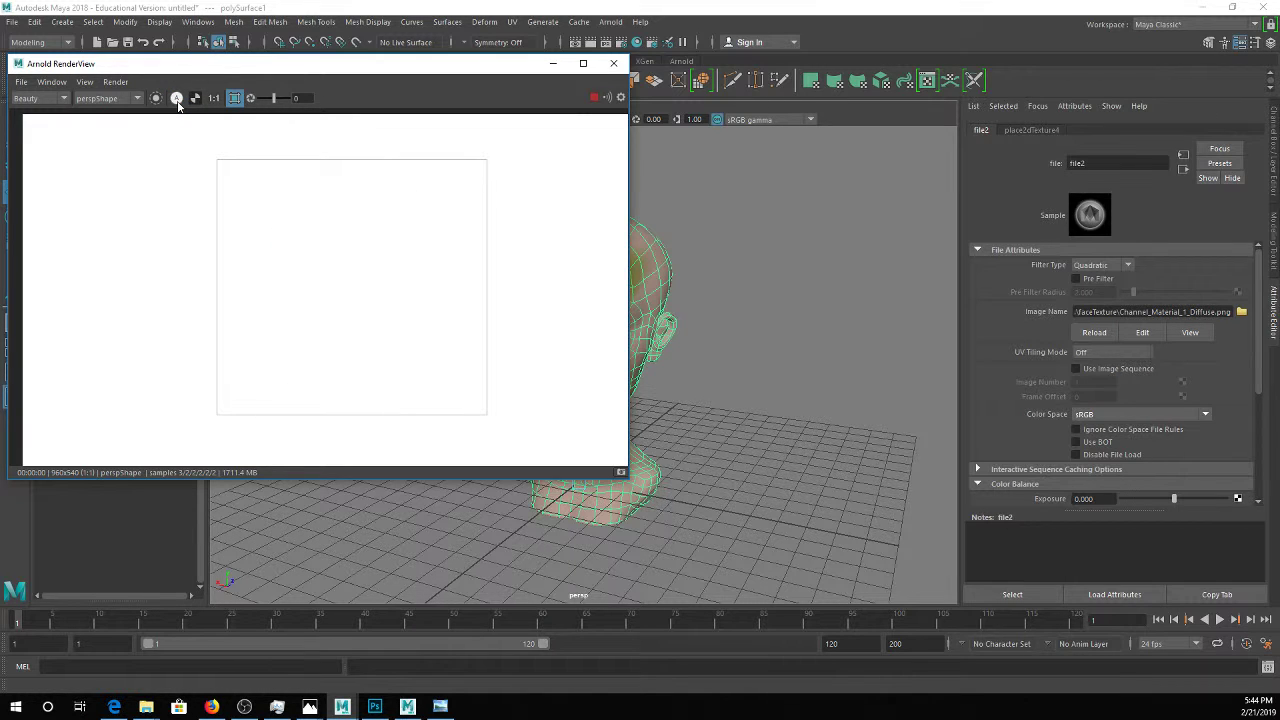
pyautogui.click(177, 100)
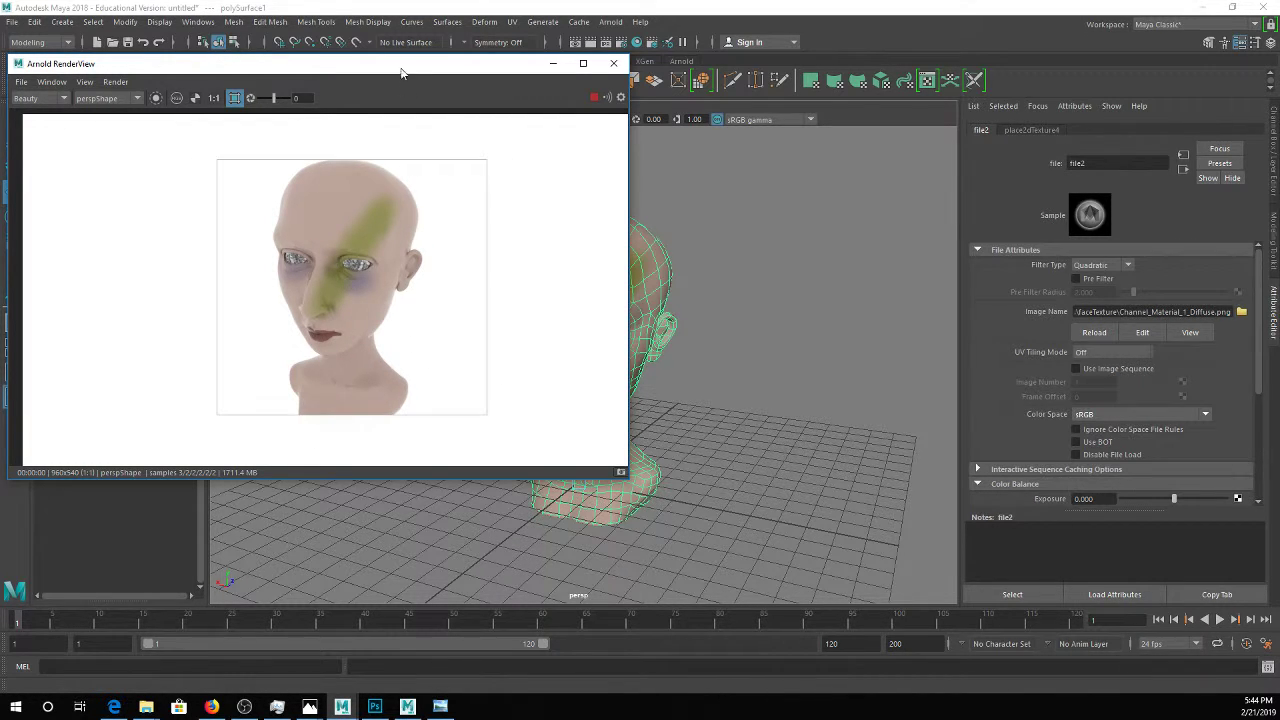
# Connect a new File texture to the Specular Roughness of the head's material and load Channel_Material_1_Specular.tif
pyautogui.moveTo(390, 72); pyautogui.dragTo(259, 103)
pyautogui.click(595, 263)
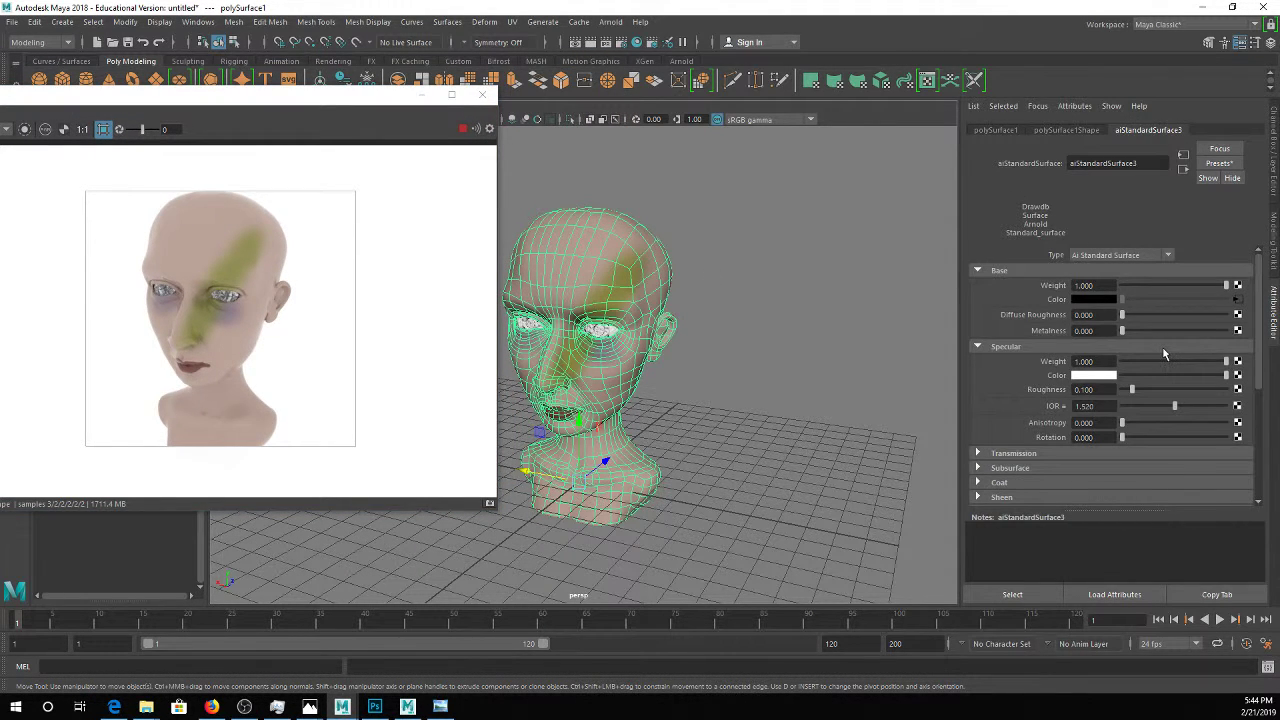
pyautogui.scroll(-2, 1043, 452)
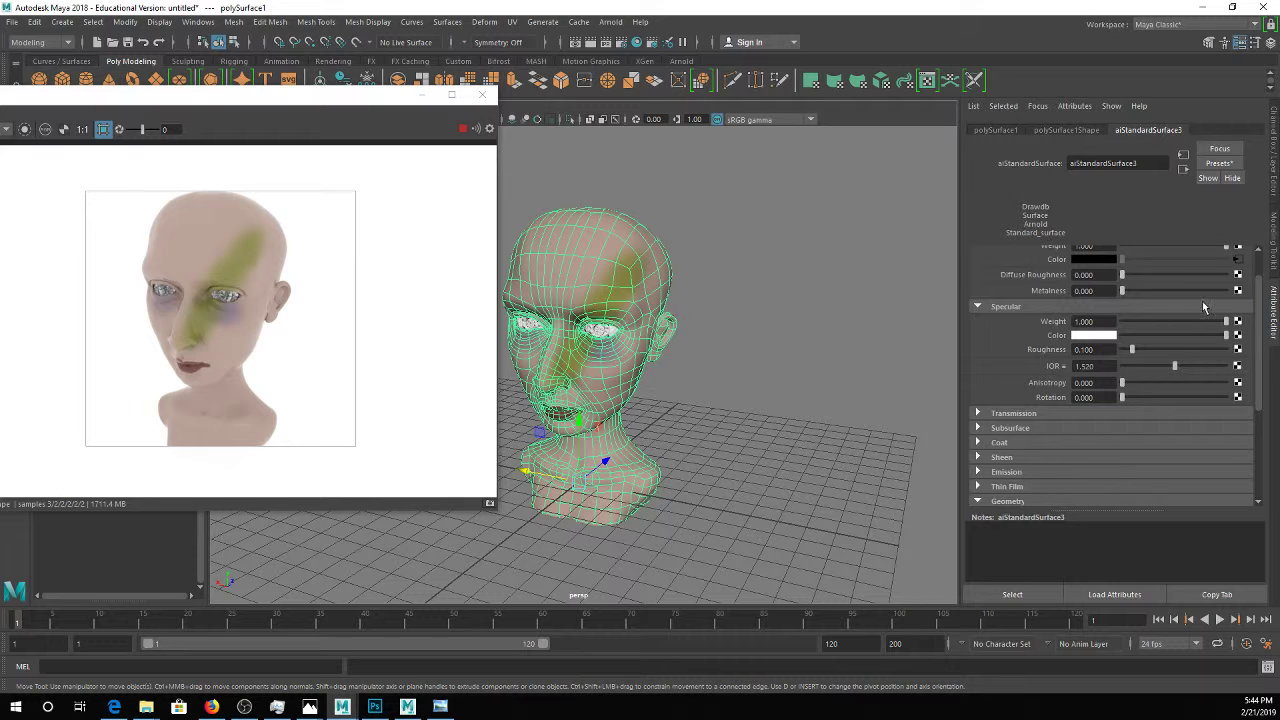
pyautogui.scroll(2, 1202, 301)
pyautogui.click(1238, 389)
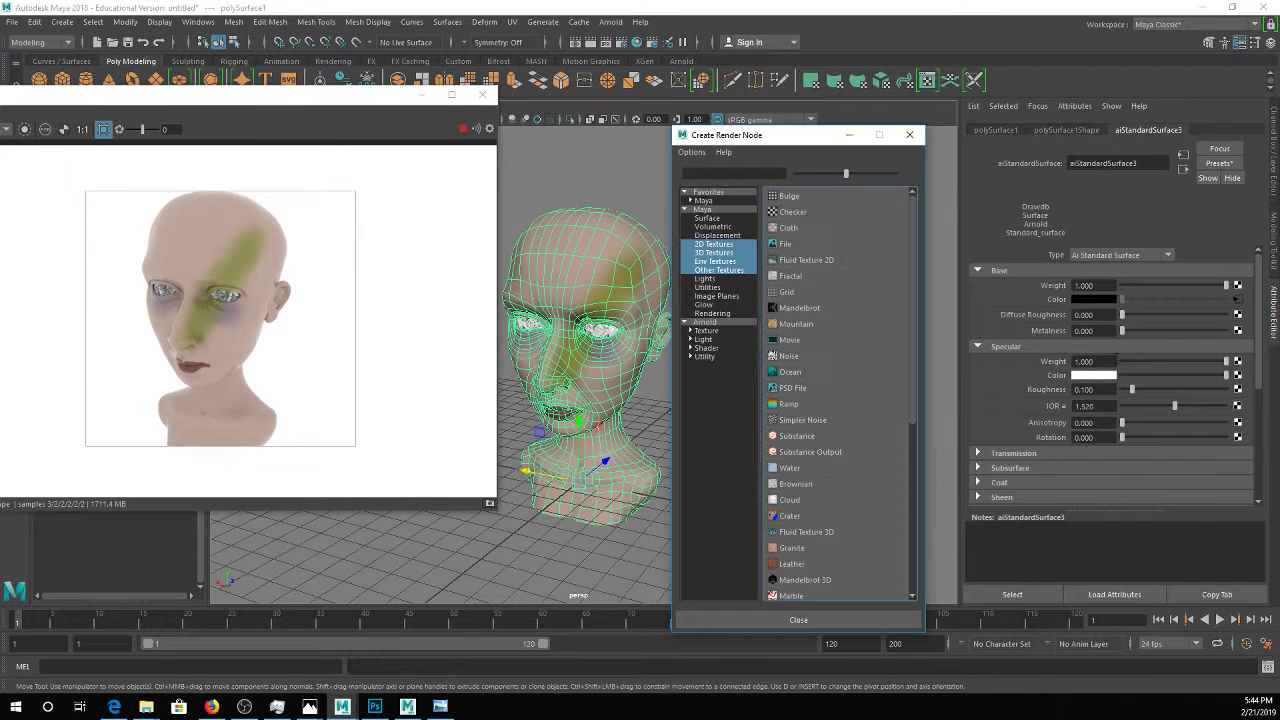
pyautogui.click(806, 248)
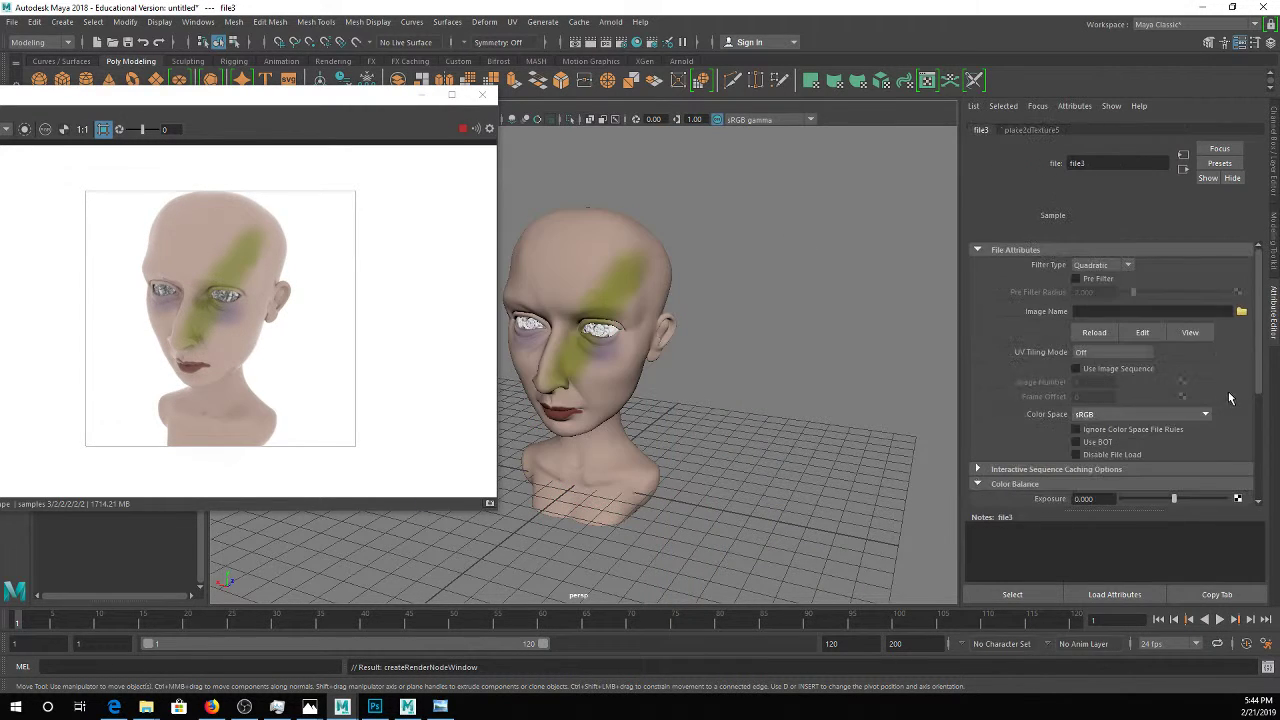
pyautogui.click(1241, 311)
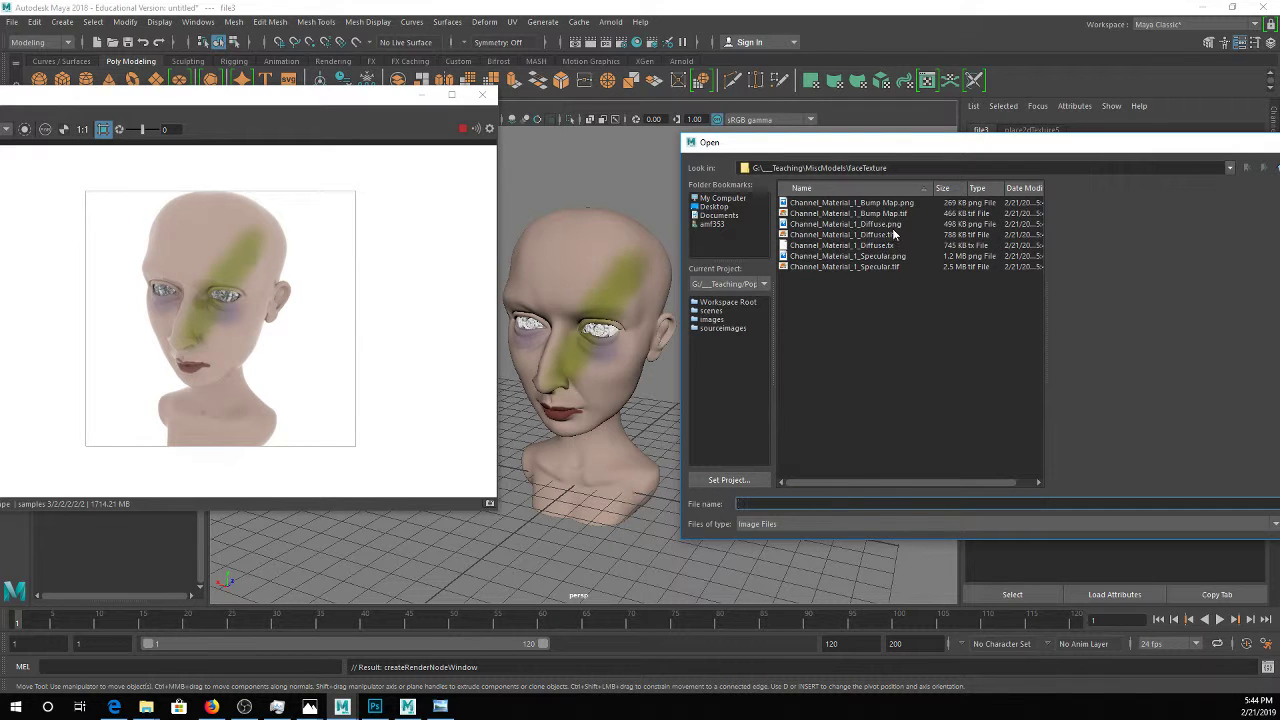
pyautogui.doubleClick(887, 265)
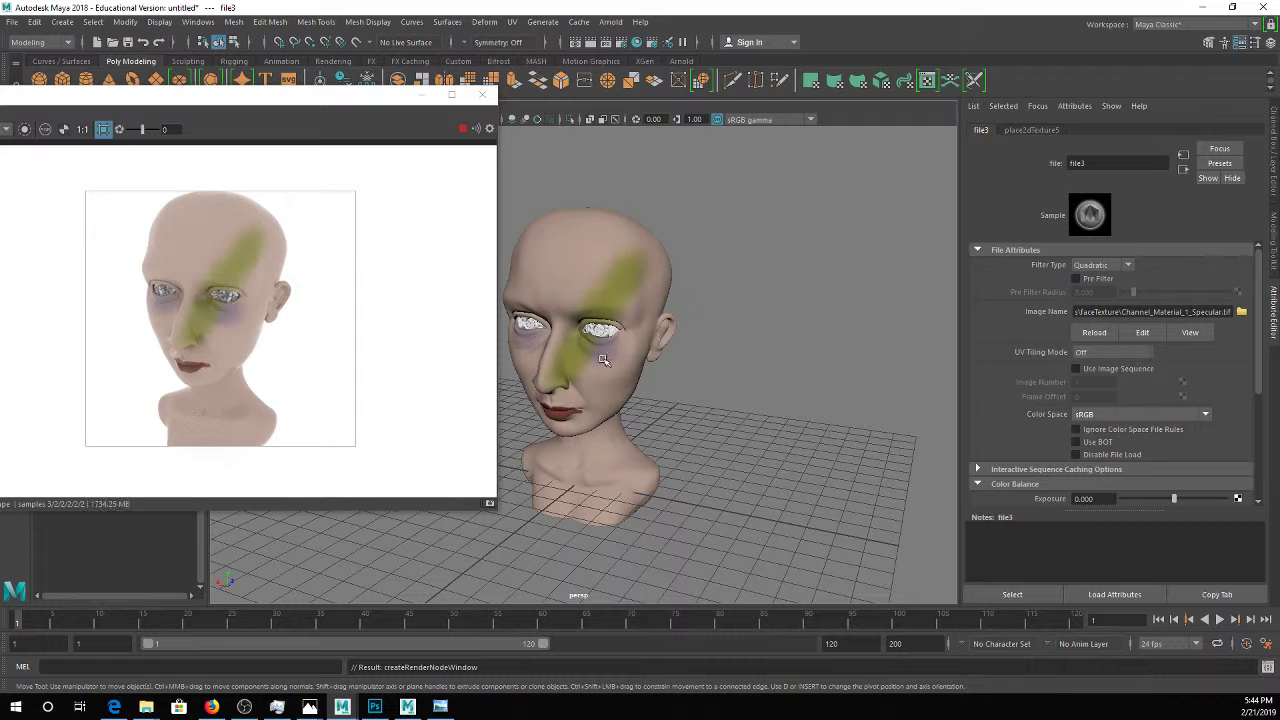
# Try Alpha Is Luminance on the Specular Roughness texture while checking the lips in the render, and switch it back off
pyautogui.scroll(5, 582, 463)
pyautogui.keyDown('alt'); pyautogui.moveTo(571, 470); pyautogui.dragTo(607, 395, button='middle'); pyautogui.keyUp('alt')
pyautogui.moveTo(607, 395)
pyautogui.keyDown('alt'); pyautogui.mouseDown()
pyautogui.moveTo(590, 368)
pyautogui.moveTo(614, 375)
pyautogui.mouseUp(); pyautogui.keyUp('alt')
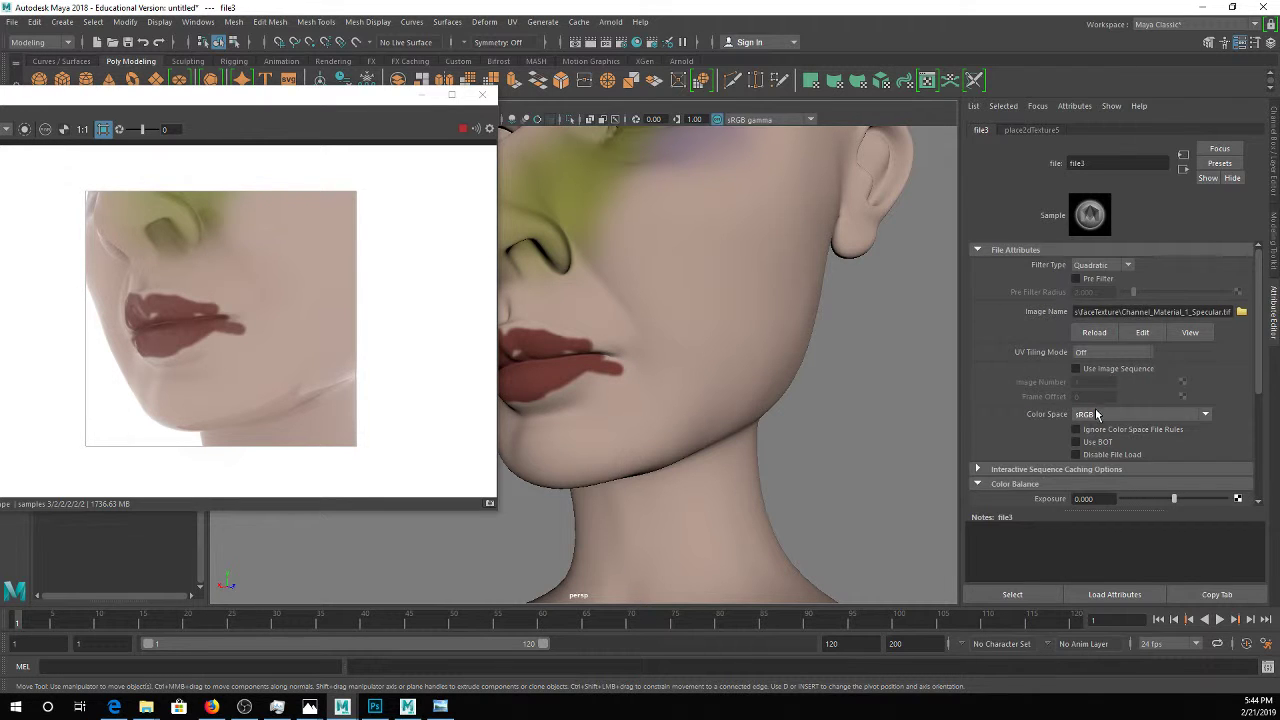
pyautogui.scroll(-5, 1095, 420)
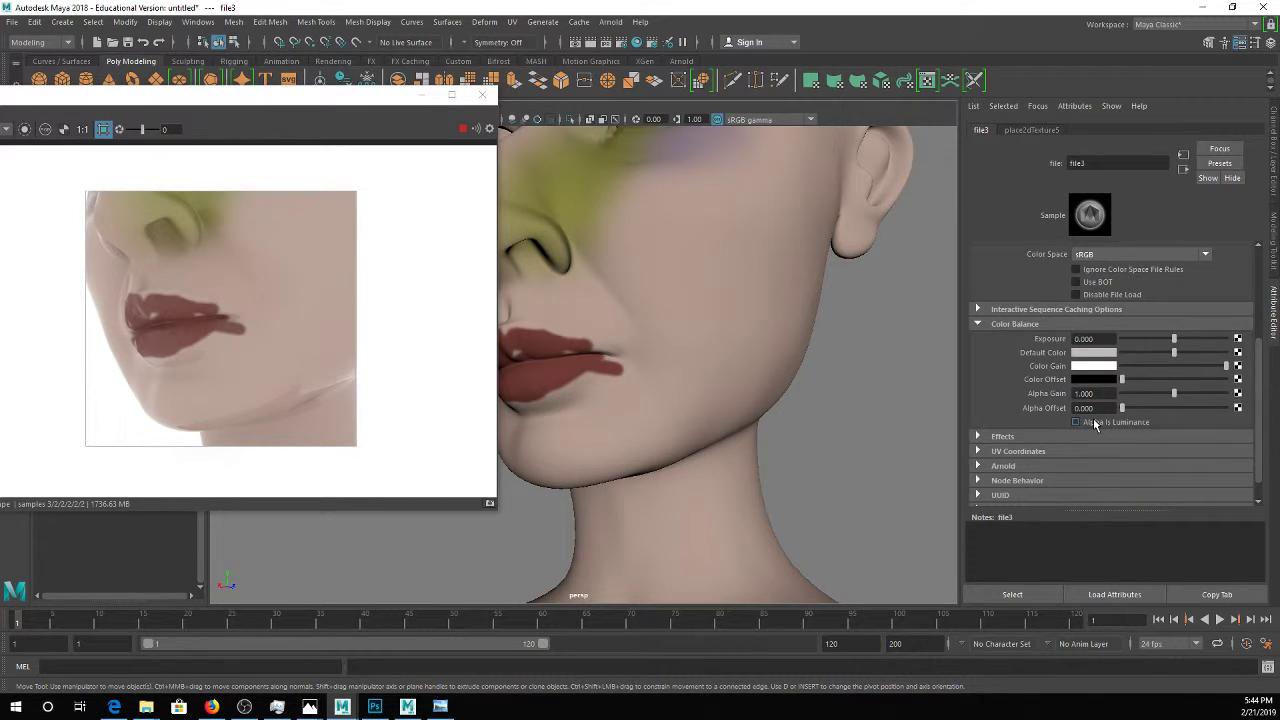
pyautogui.click(1093, 421)
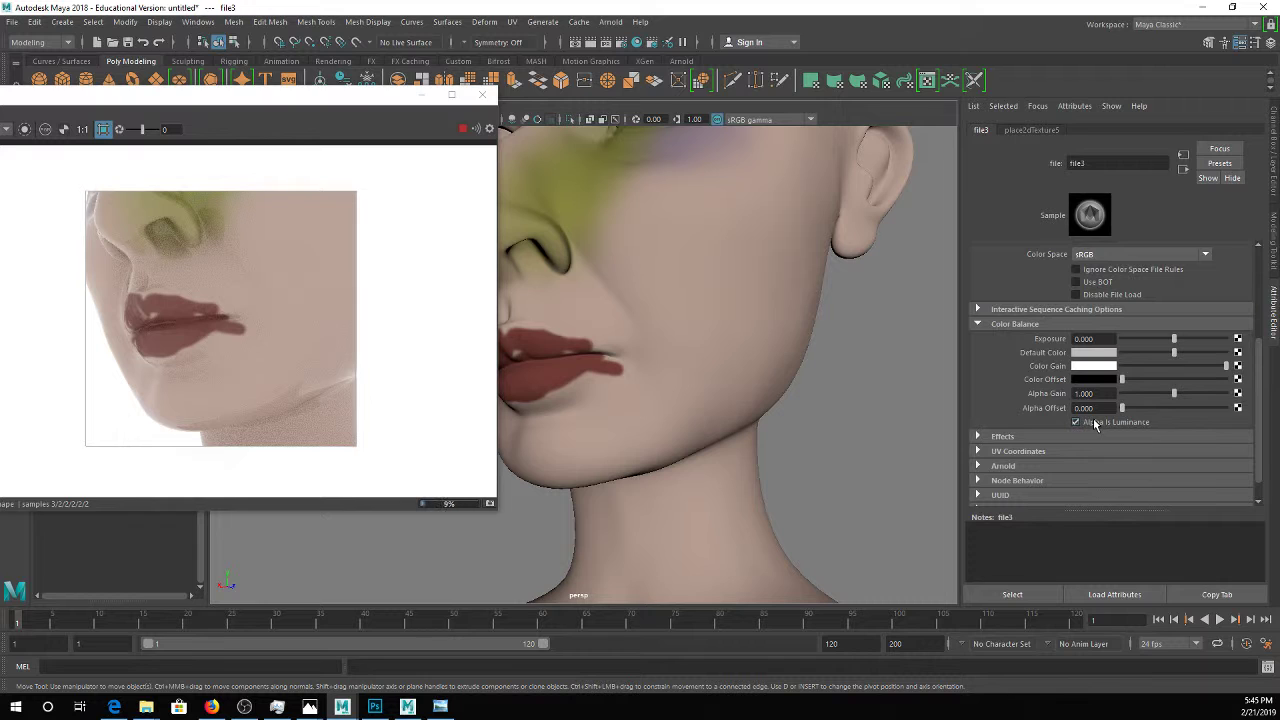
pyautogui.click(1093, 421)
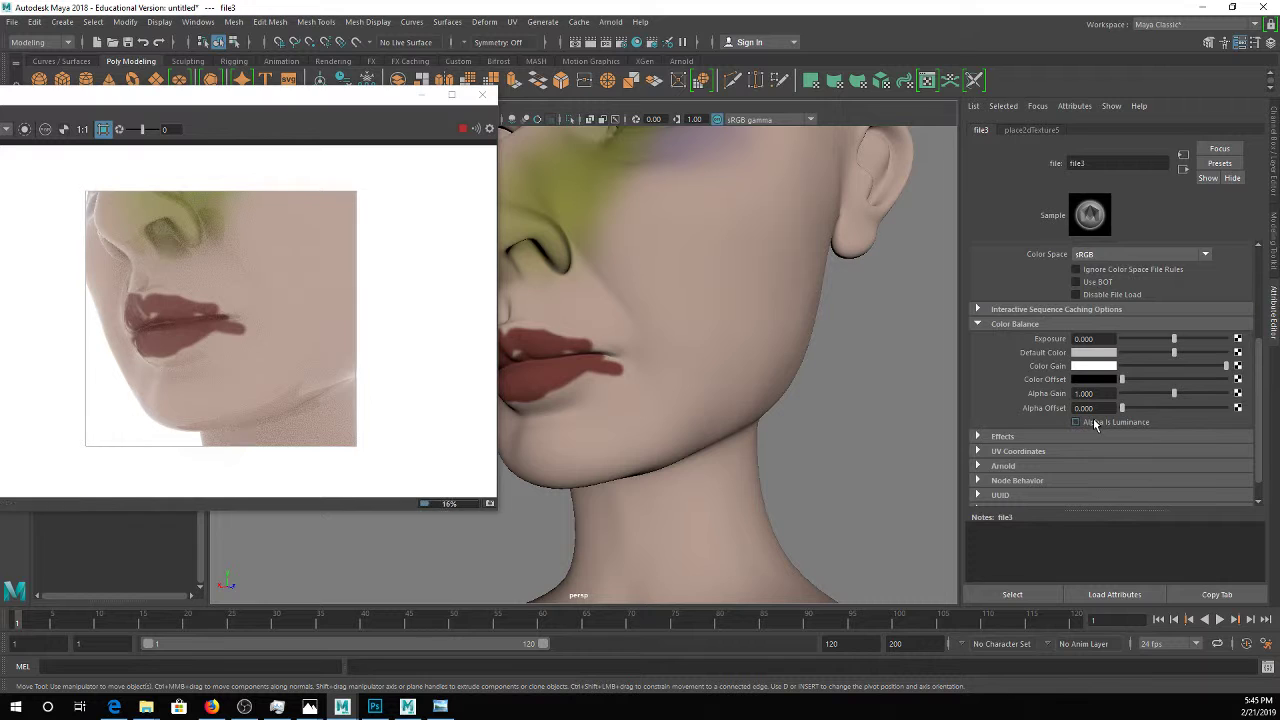
# Enable Invert in the Effects settings of the Specular Roughness texture and inspect the rendered head from the front
pyautogui.click(1036, 440)
pyautogui.scroll(-1, 1037, 441)
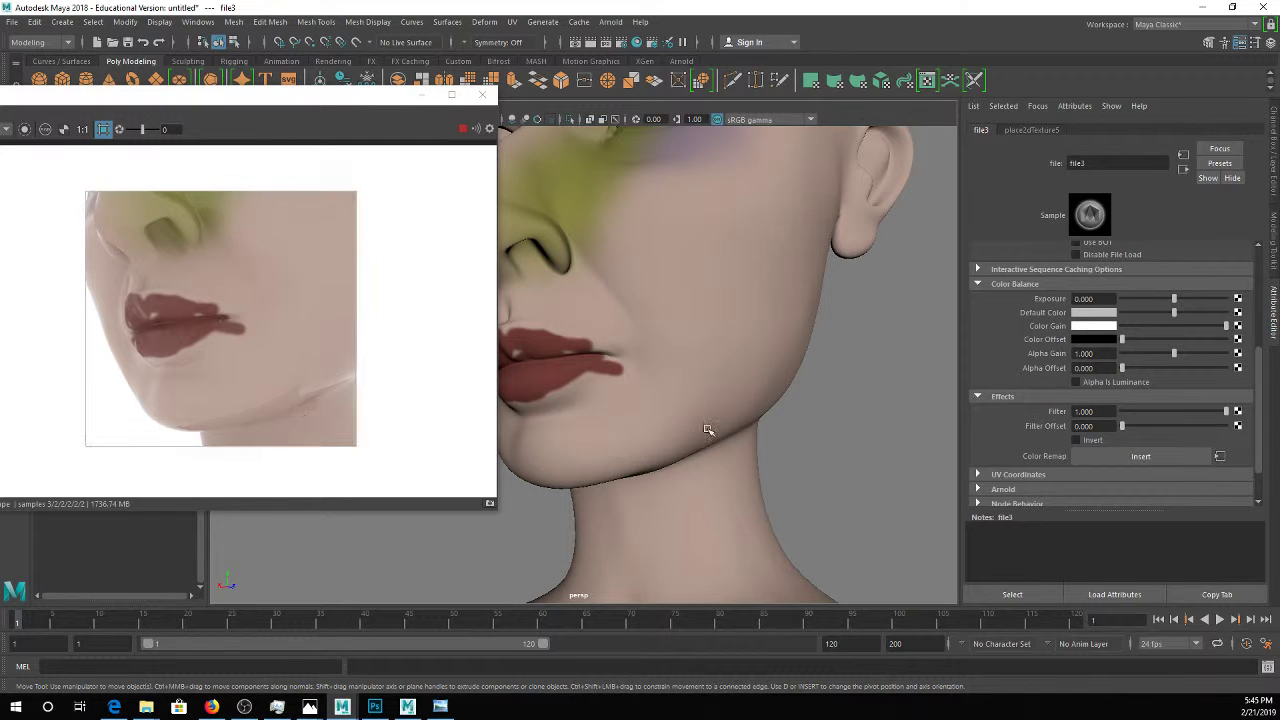
pyautogui.keyDown('alt'); pyautogui.moveTo(718, 447); pyautogui.dragTo(668, 436); pyautogui.keyUp('alt')
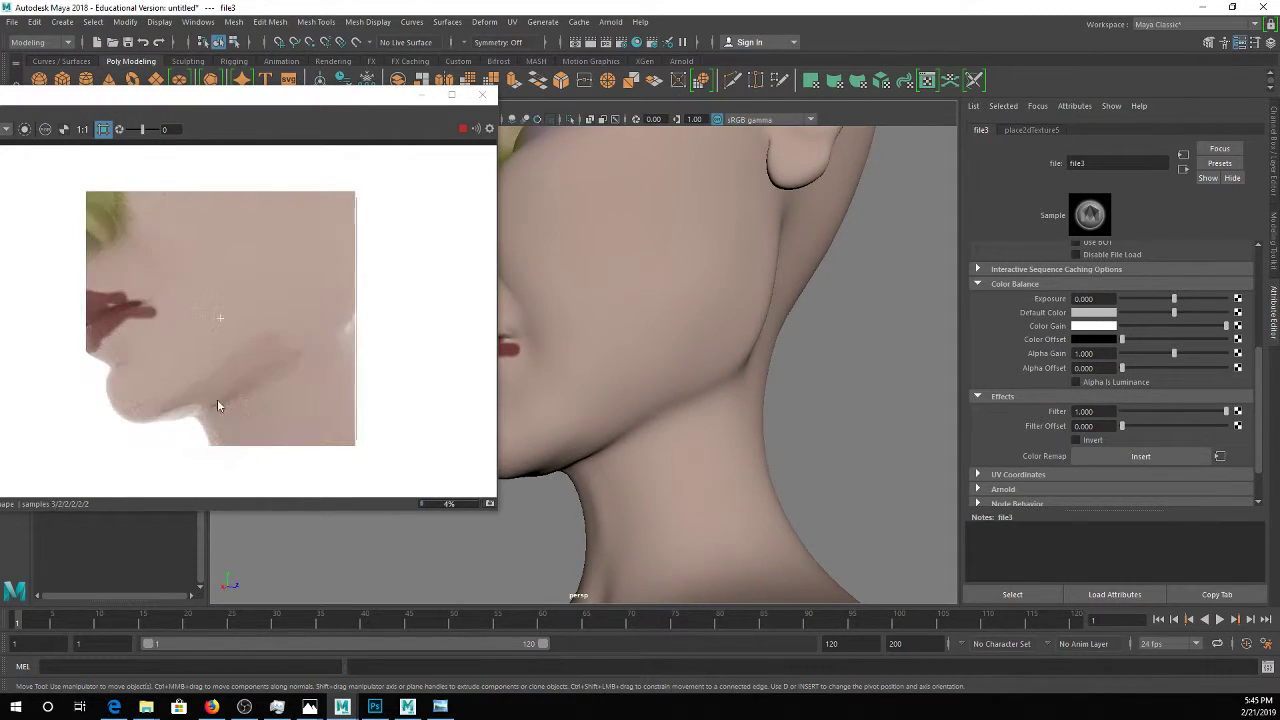
pyautogui.keyDown('alt'); pyautogui.moveTo(601, 396); pyautogui.dragTo(710, 402); pyautogui.keyUp('alt')
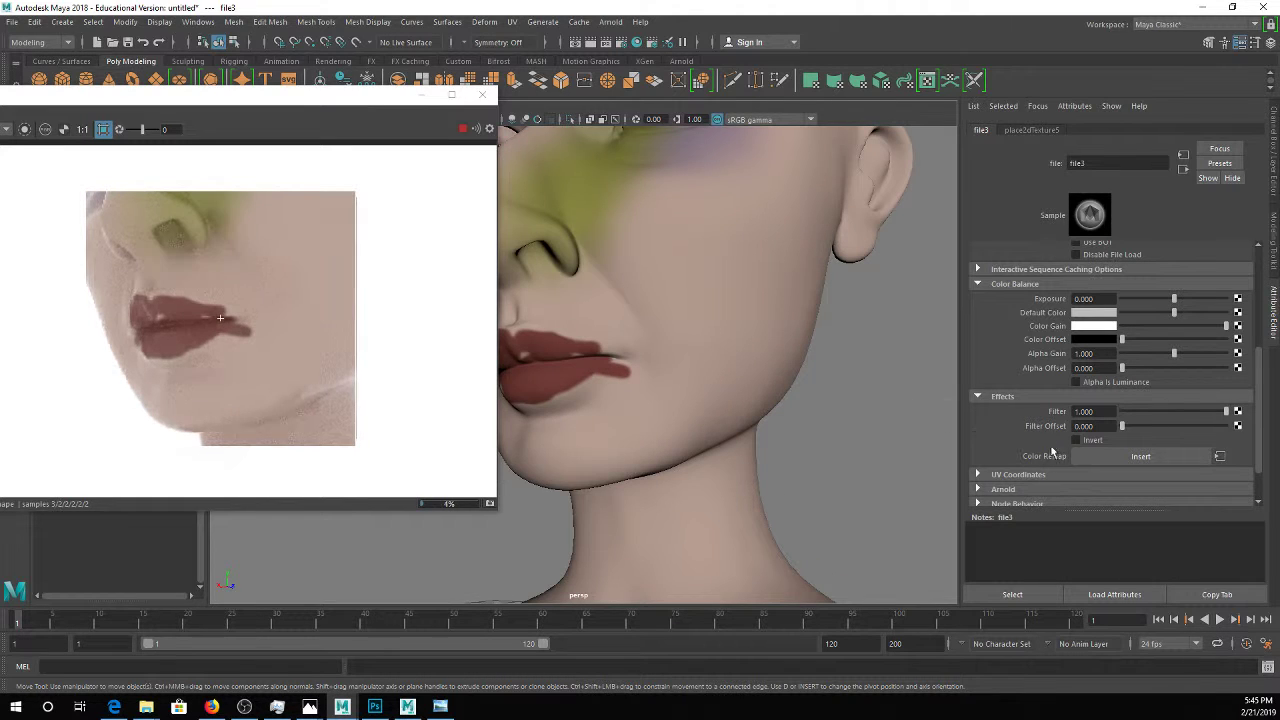
pyautogui.click(1076, 442)
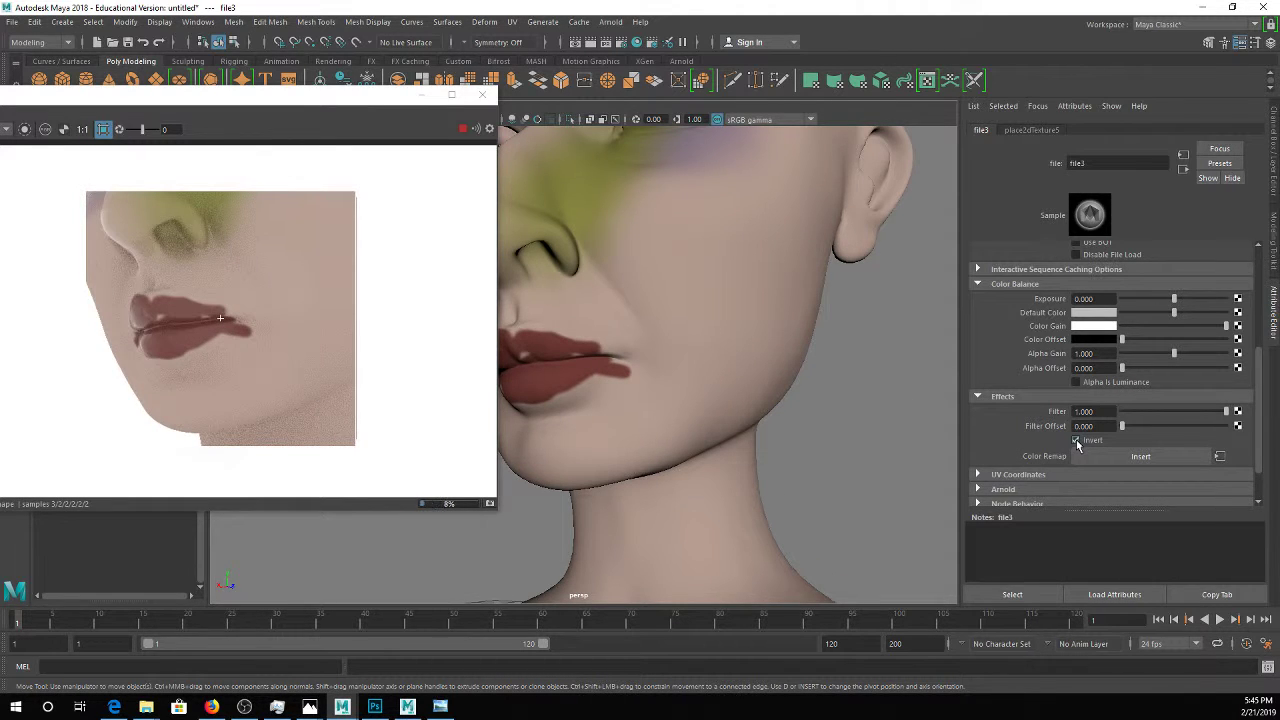
pyautogui.keyDown('alt'); pyautogui.moveTo(709, 374); pyautogui.dragTo(651, 309); pyautogui.keyUp('alt')
pyautogui.scroll(-5, 783, 359)
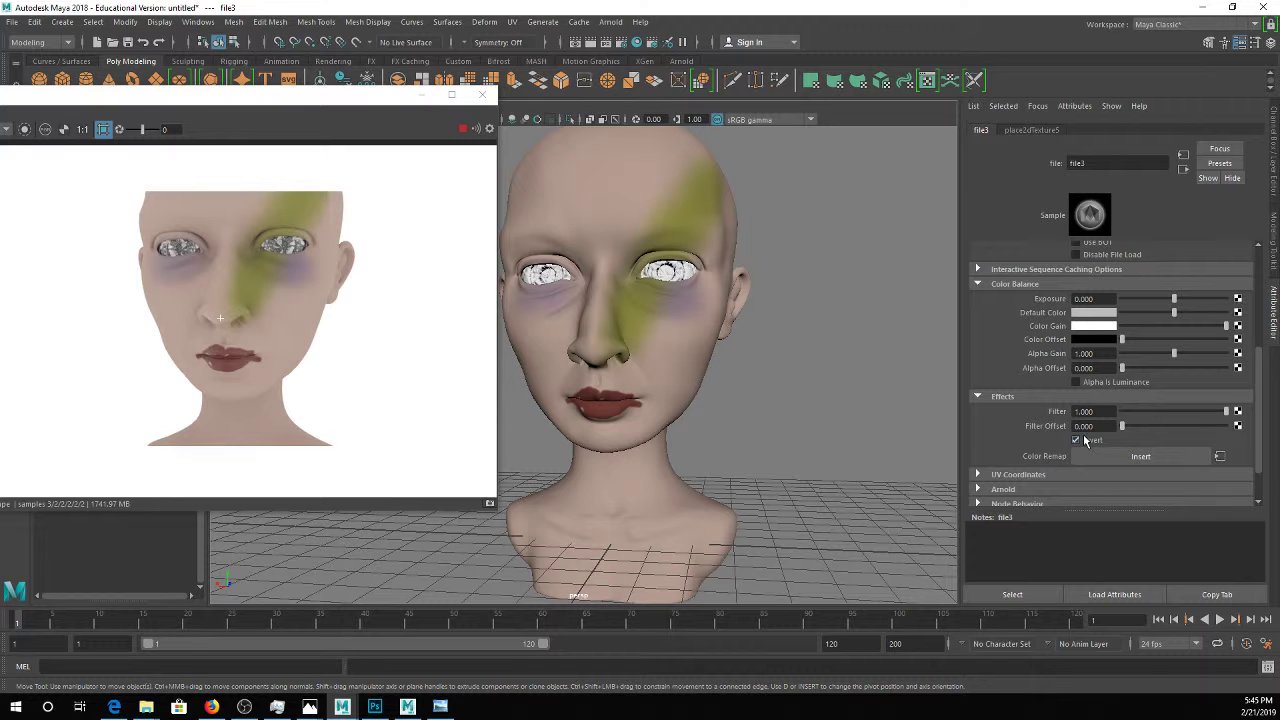
# Connect a new File texture to the Bump Mapping of the head's material and load Channel_Material_1_Bump Map.tif
pyautogui.click(640, 366)
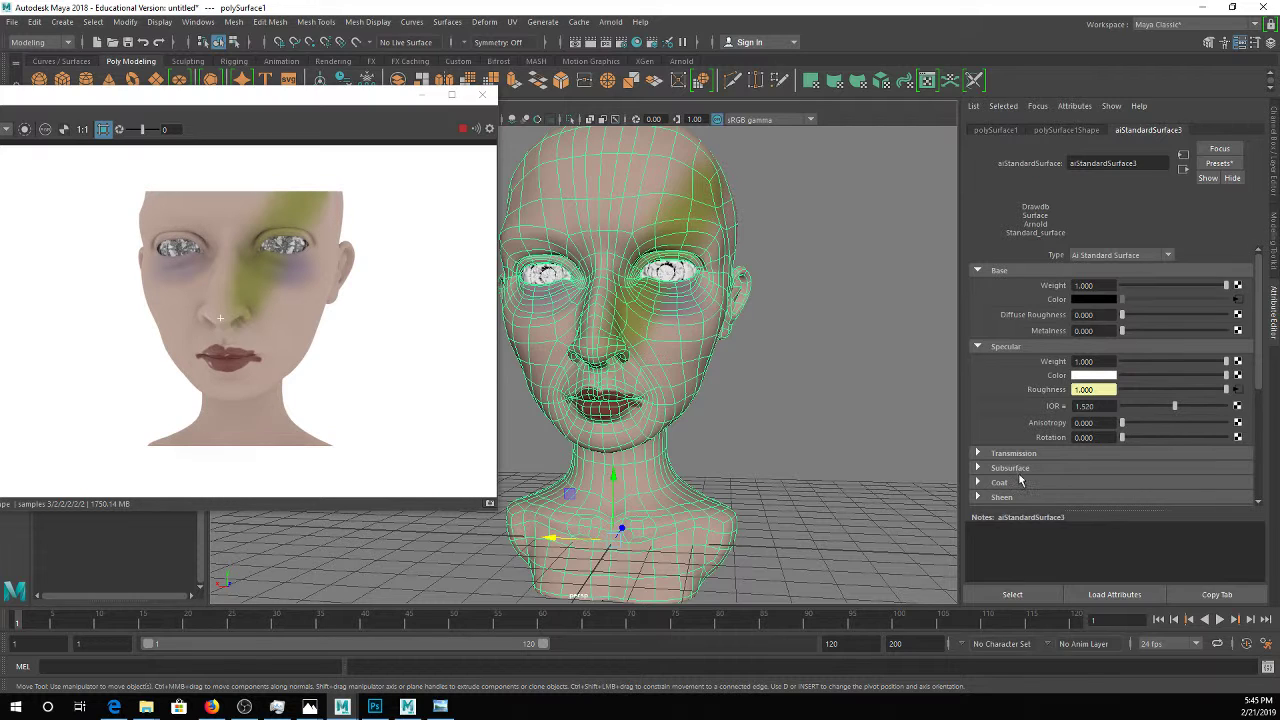
pyautogui.scroll(-3, 1020, 482)
pyautogui.scroll(-3, 1088, 466)
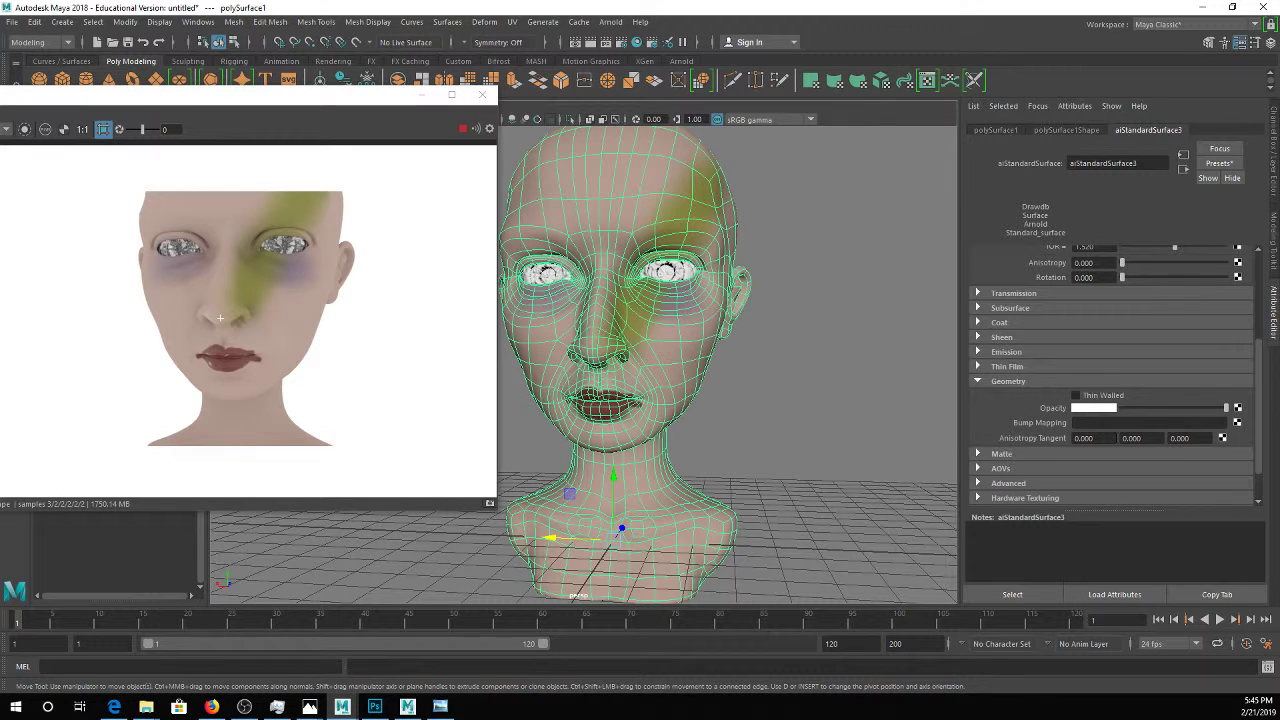
pyautogui.click(1238, 424)
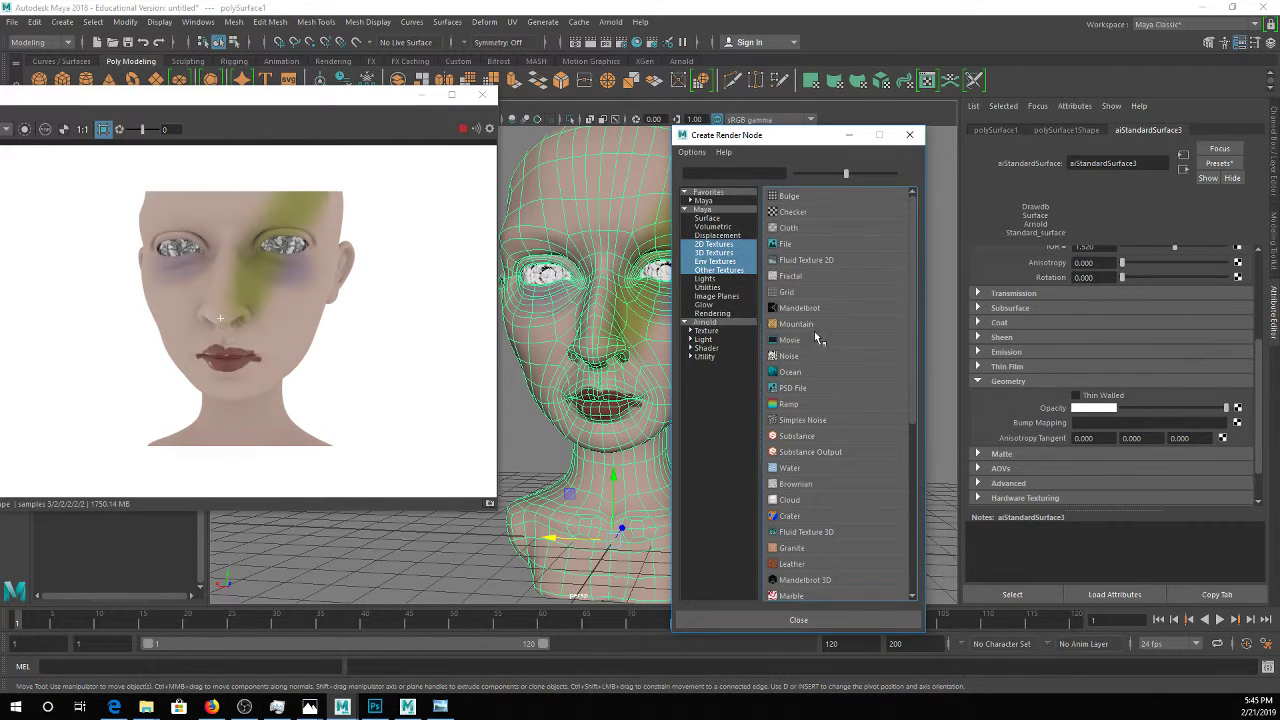
pyautogui.click(797, 252)
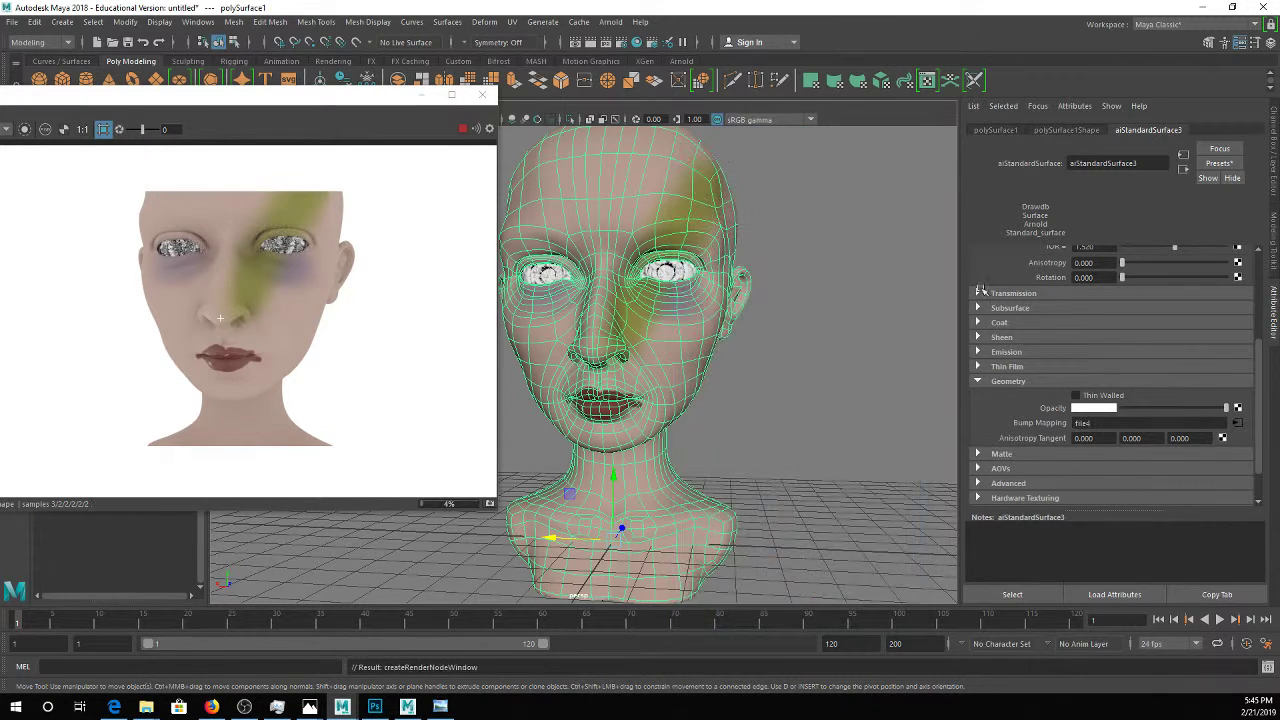
pyautogui.click(1238, 423)
pyautogui.scroll(5, 1200, 377)
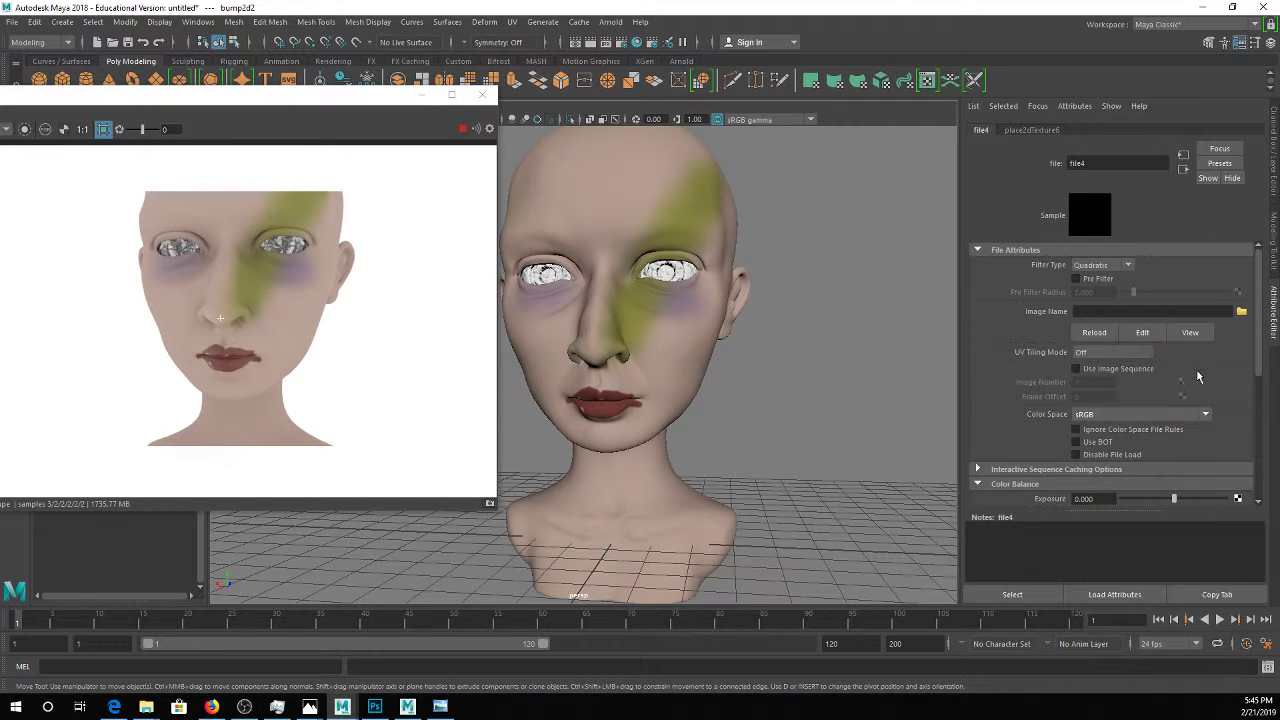
pyautogui.click(1241, 311)
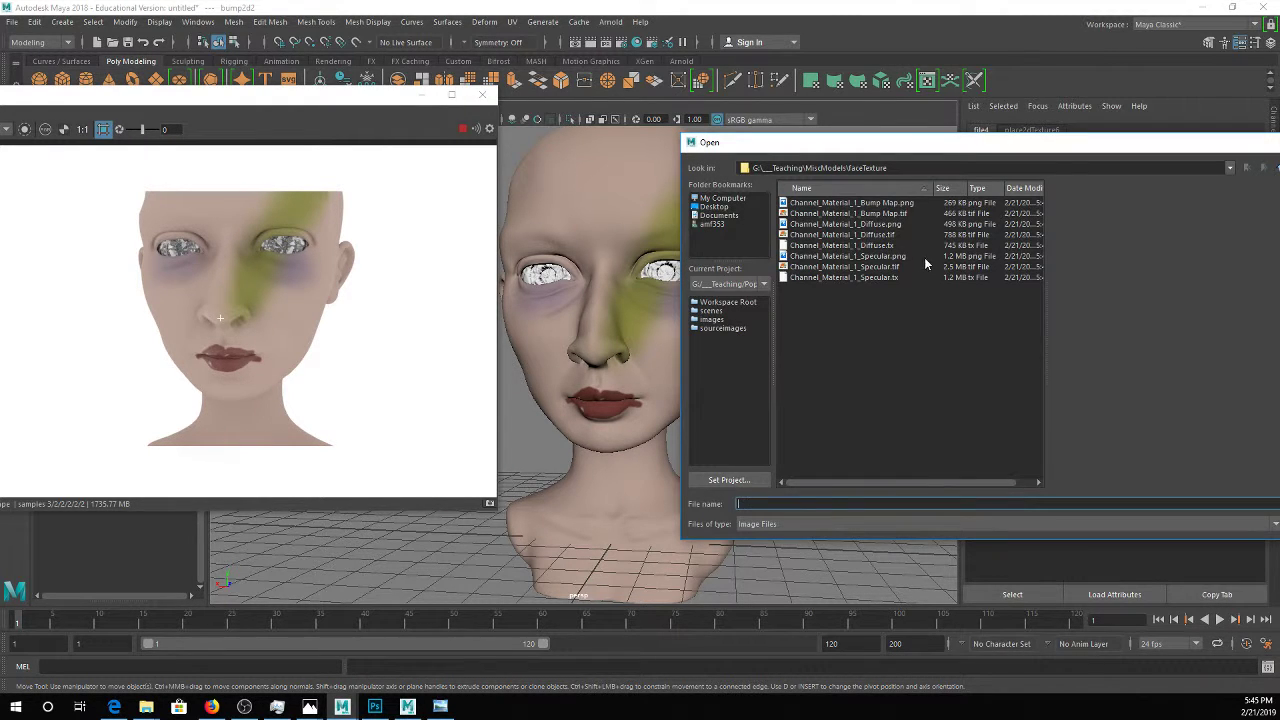
pyautogui.doubleClick(894, 213)
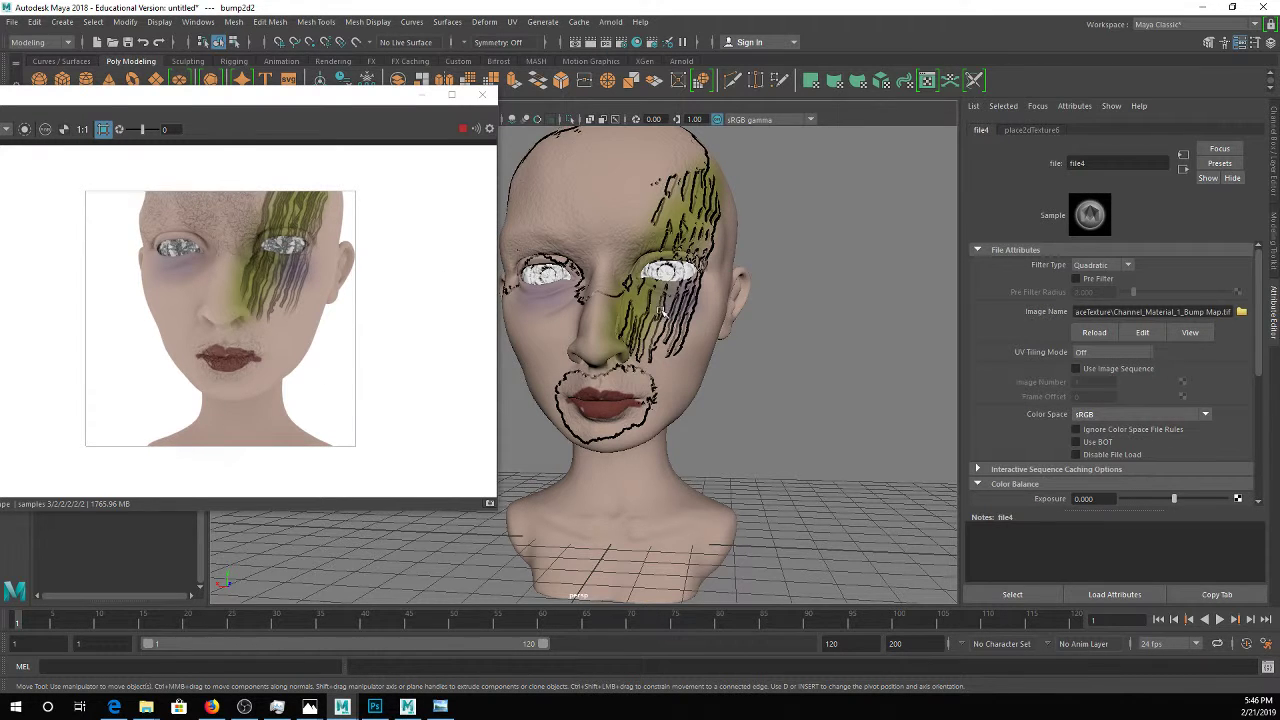
# Try a Bump Depth of 0.03 on the head's bump node, and set it to 0.3
pyautogui.scroll(5, 660, 312)
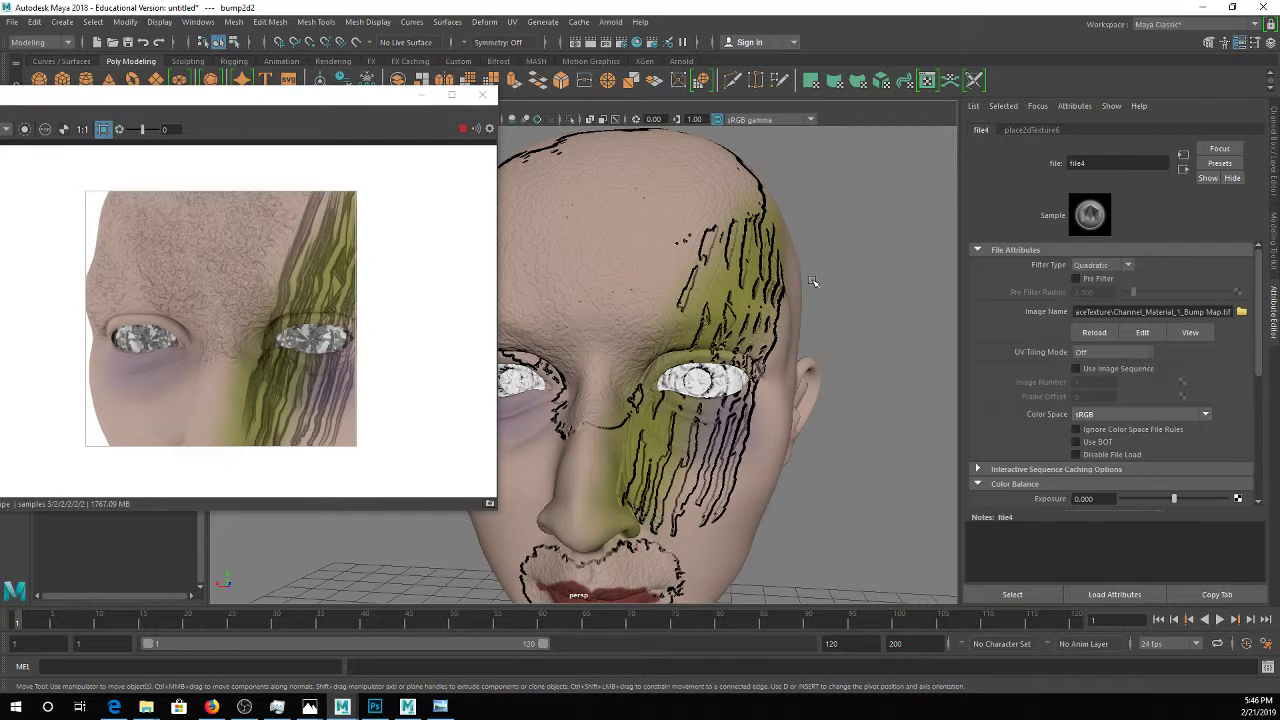
pyautogui.click(1184, 169)
pyautogui.click(1086, 279)
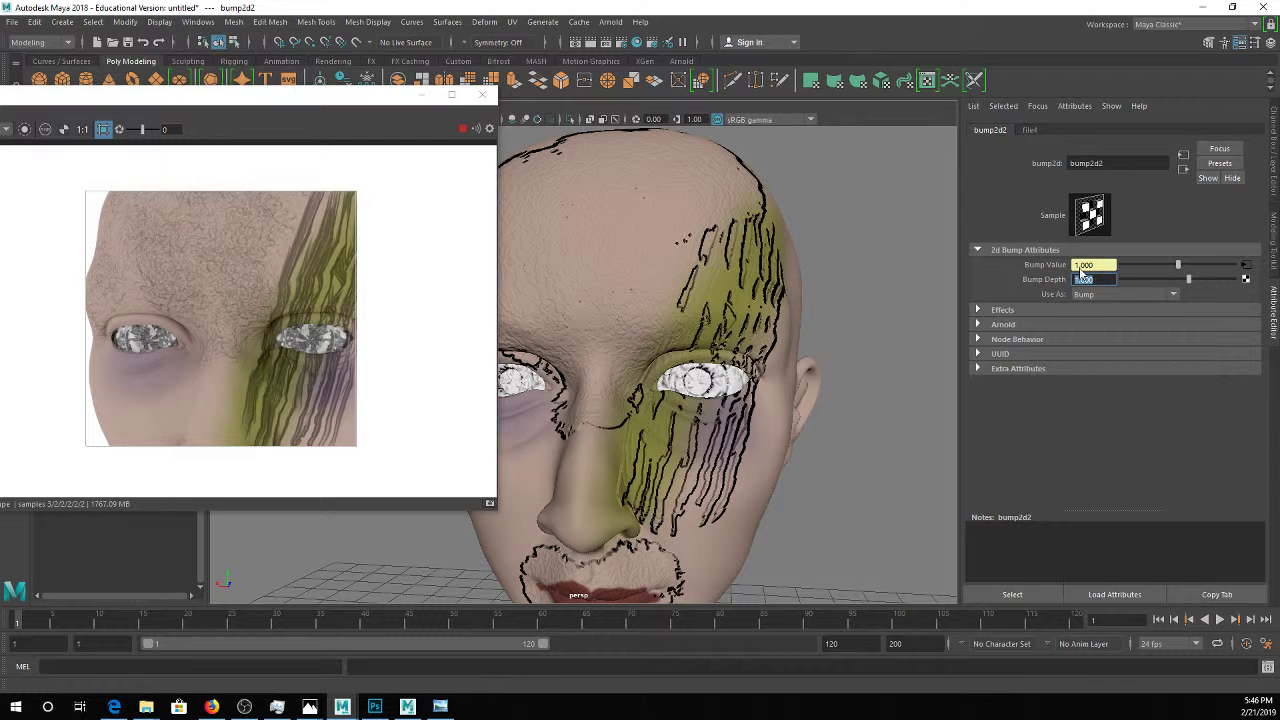
pyautogui.press('BackSpace')
pyautogui.write('0.03')
pyautogui.press('Return')
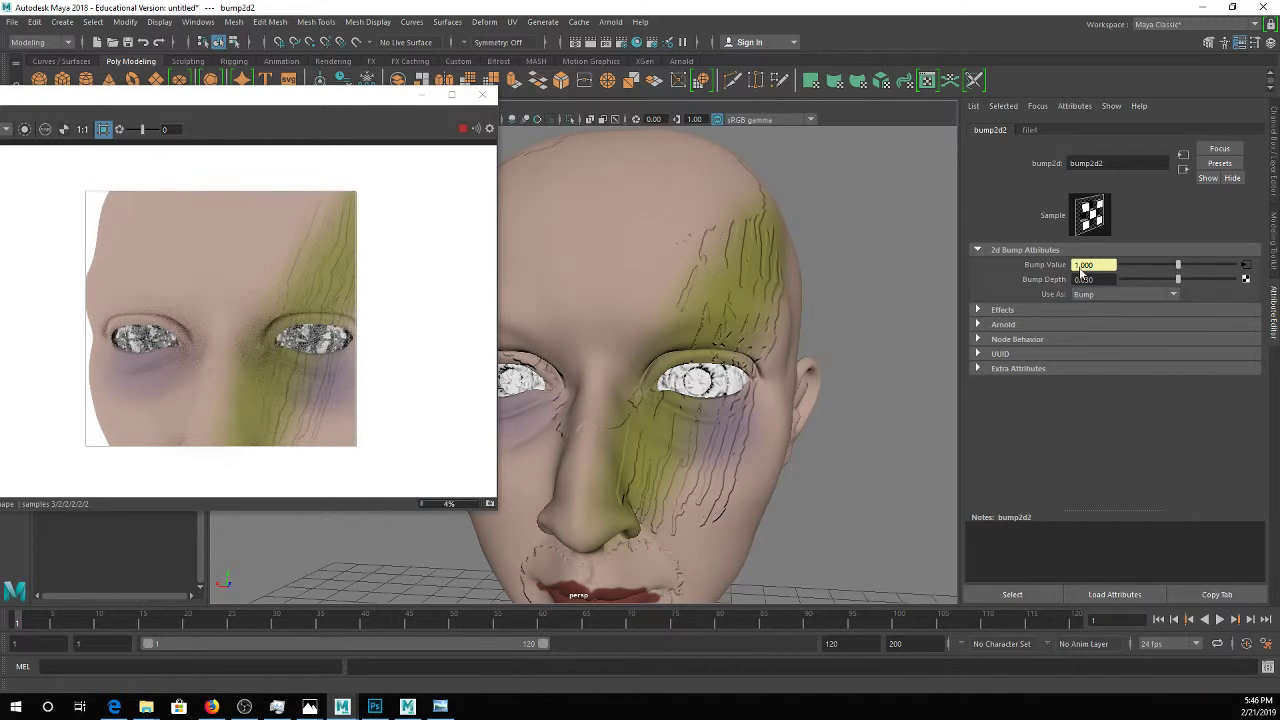
pyautogui.write('0.3')
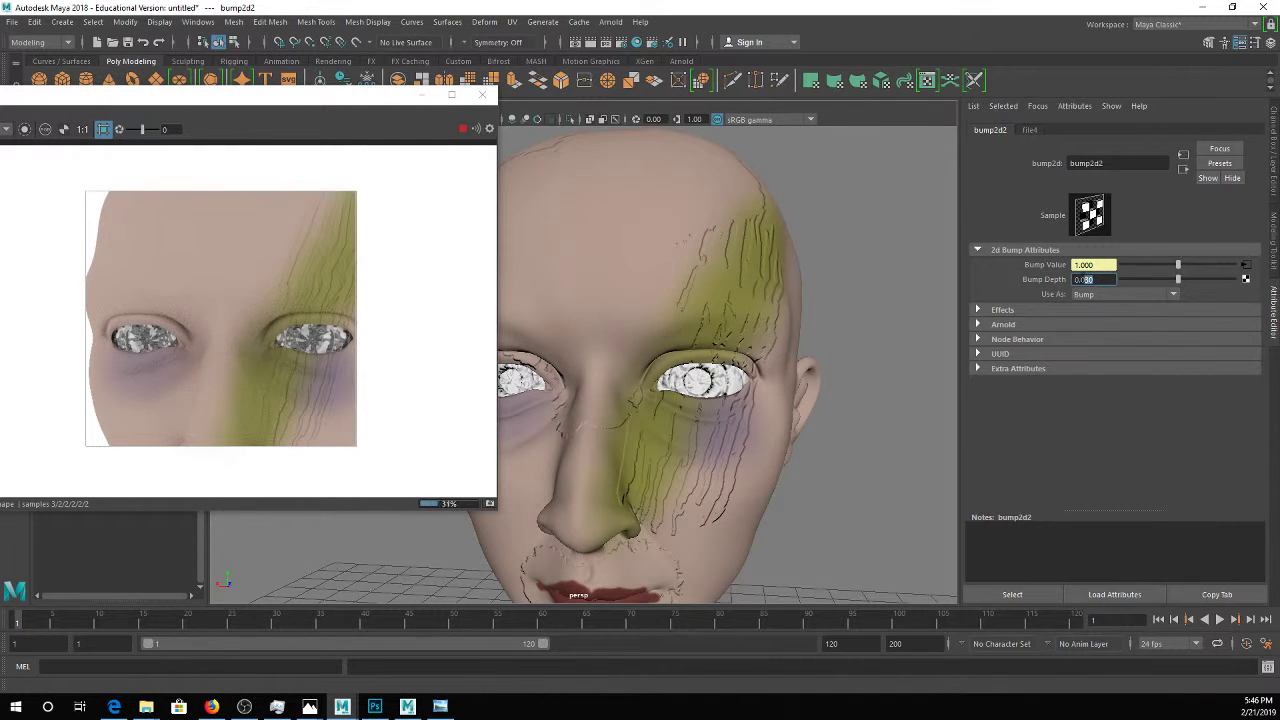
pyautogui.press('Return')
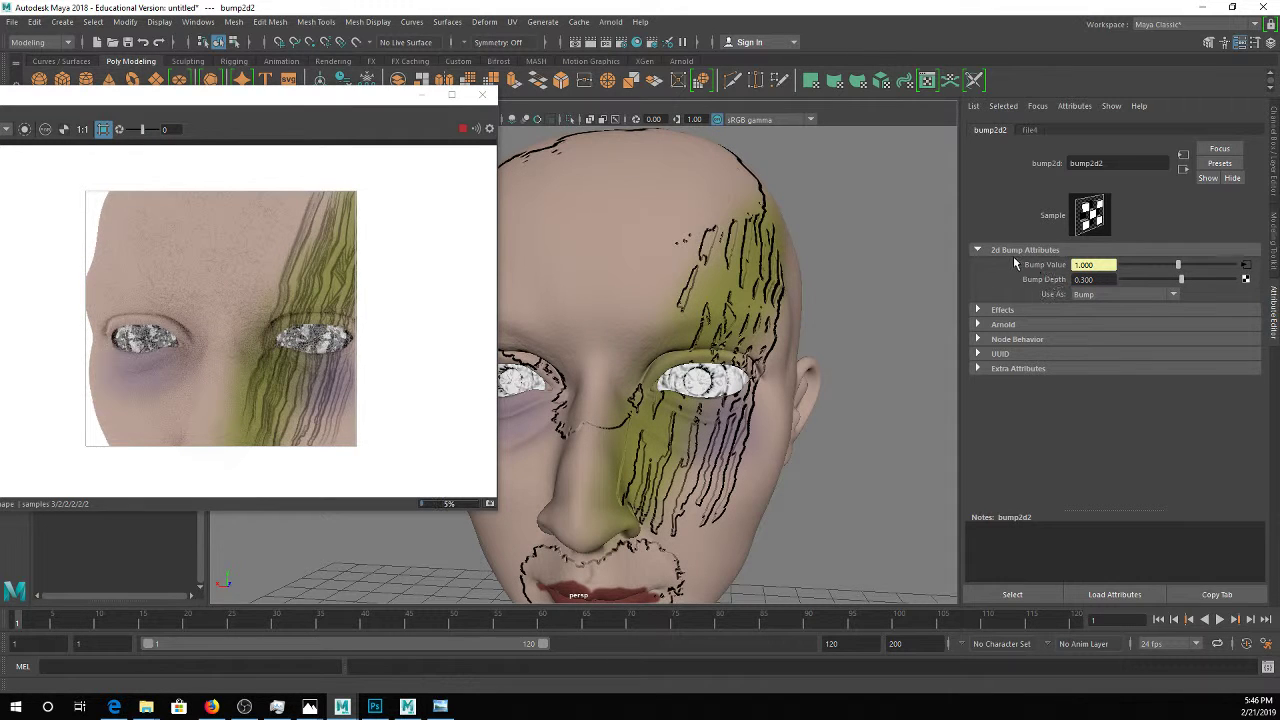
# Examine the bump detail on the forehead and around the eyes in the render, up close and from farther away
pyautogui.keyDown('alt'); pyautogui.moveTo(625, 280); pyautogui.dragTo(675, 273); pyautogui.keyUp('alt')
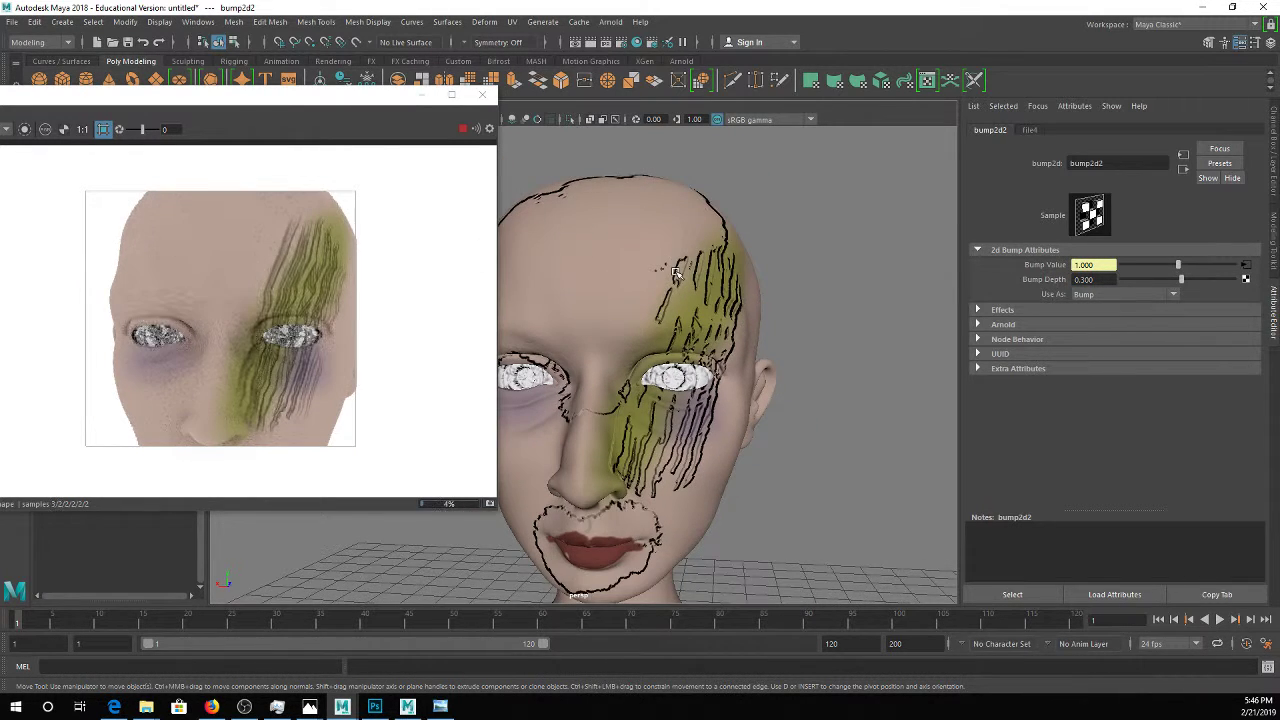
pyautogui.keyDown('alt'); pyautogui.moveTo(674, 266); pyautogui.dragTo(677, 286, button='right'); pyautogui.keyUp('alt')
pyautogui.keyDown('alt'); pyautogui.moveTo(677, 286); pyautogui.dragTo(686, 308); pyautogui.keyUp('alt')
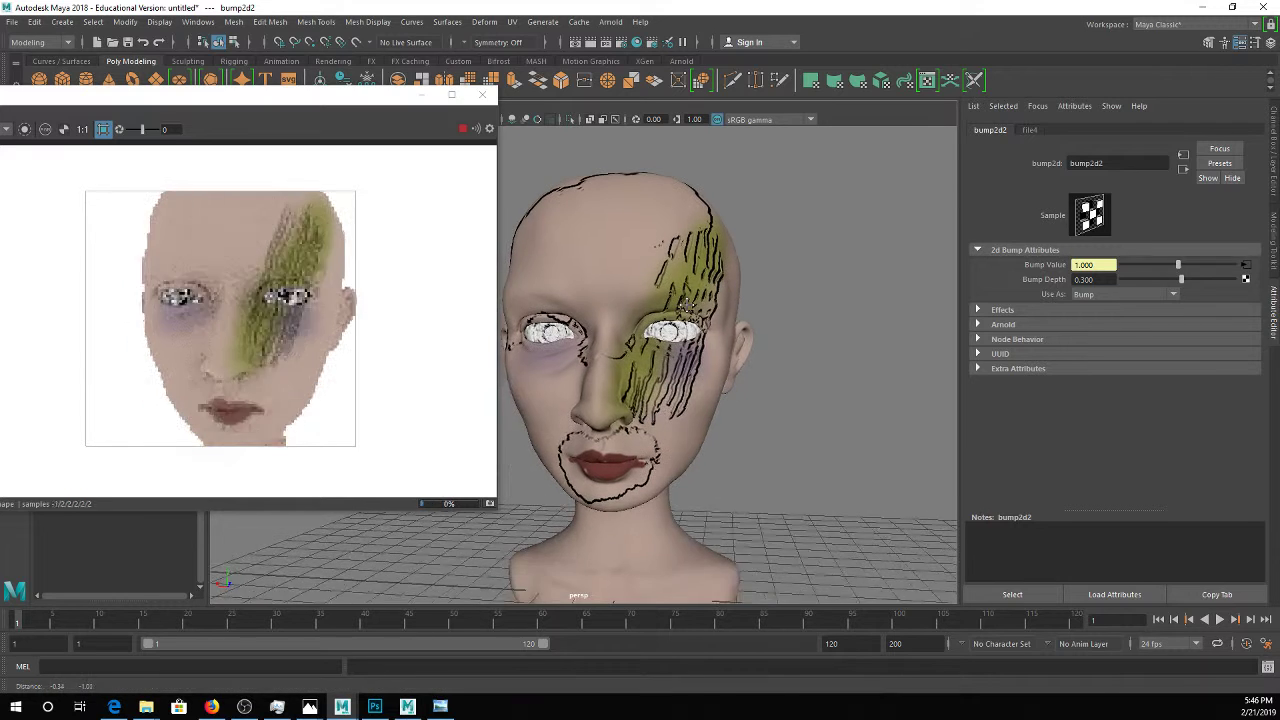
pyautogui.keyDown('alt'); pyautogui.moveTo(686, 308); pyautogui.dragTo(688, 302, button='middle'); pyautogui.keyUp('alt')
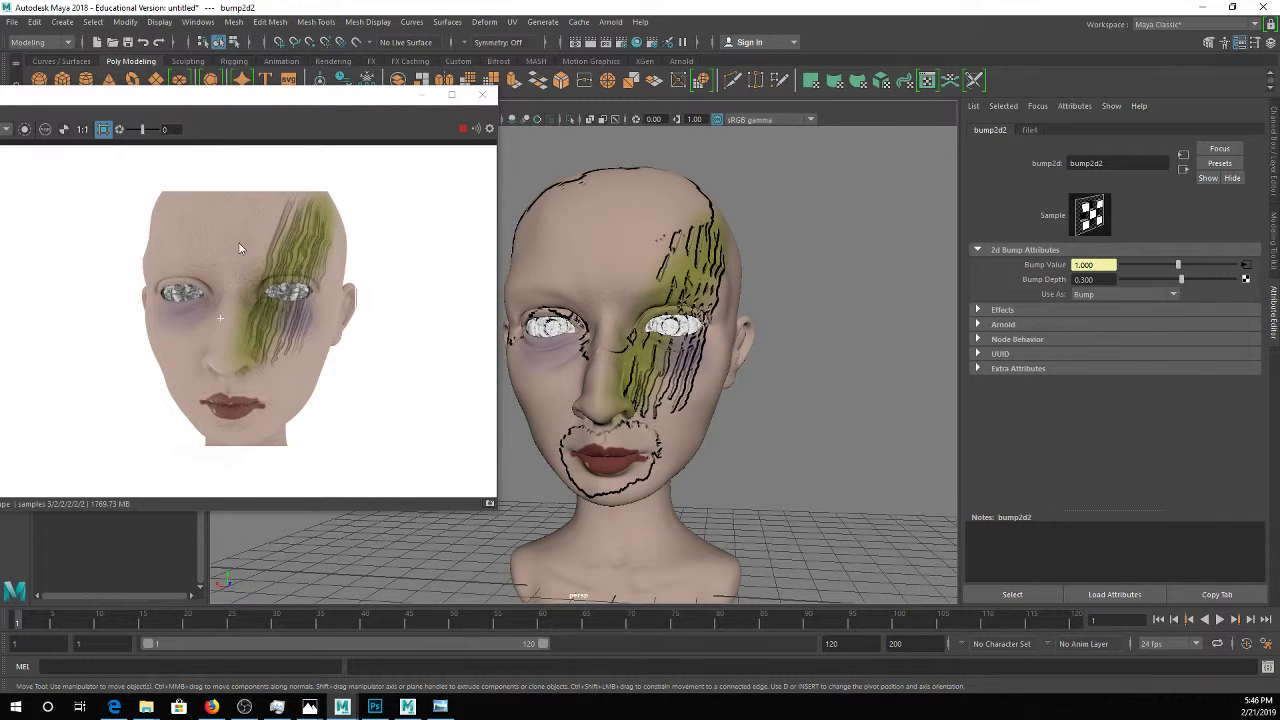
pyautogui.scroll(2, 237, 283)
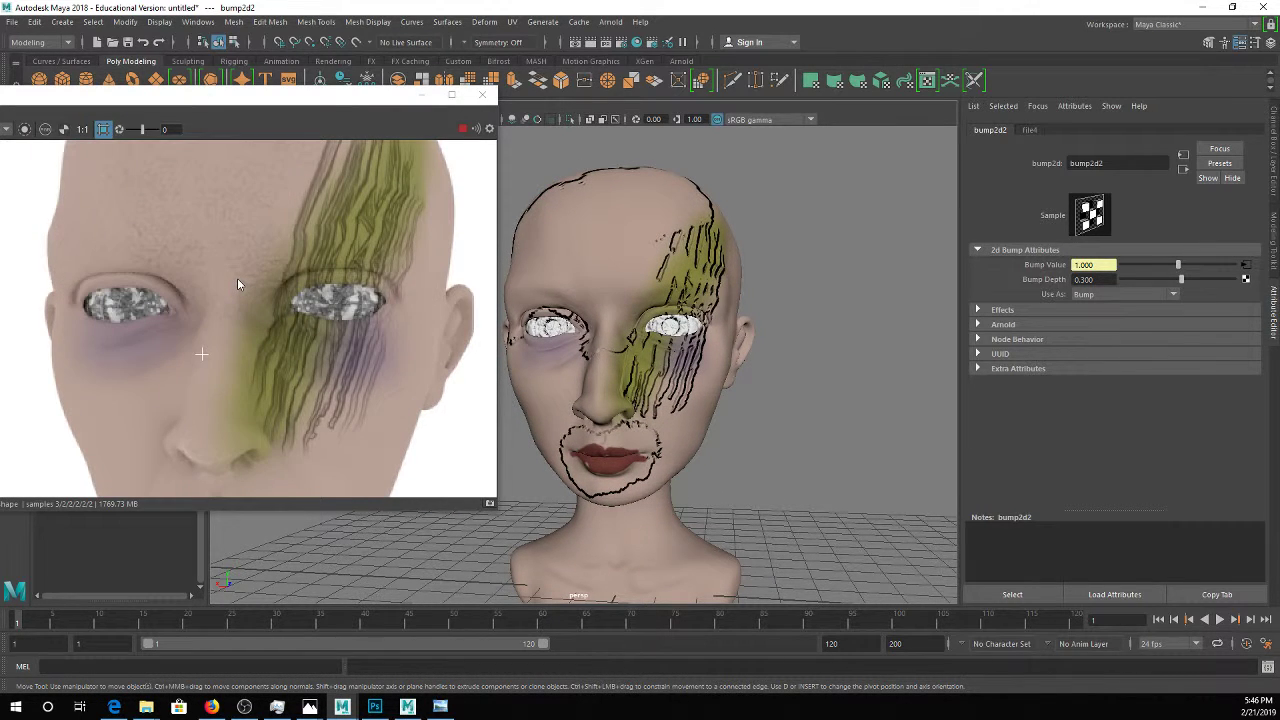
pyautogui.scroll(2, 693, 250)
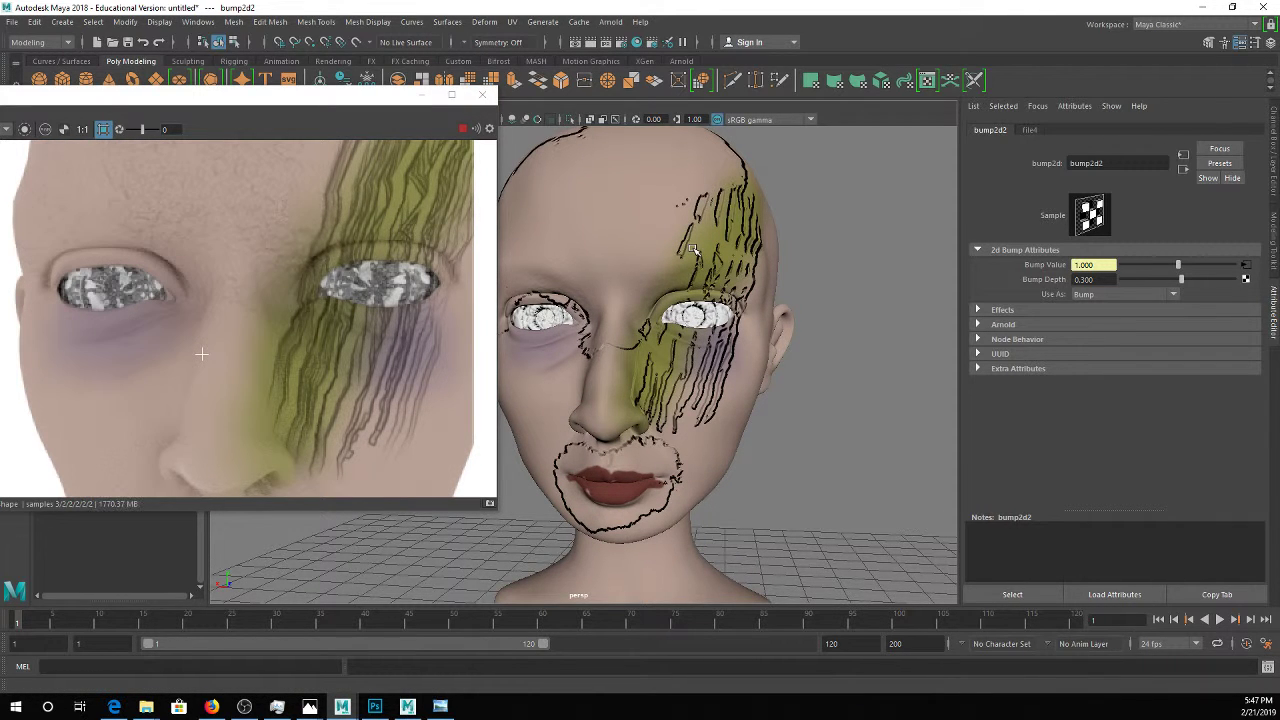
pyautogui.scroll(-3, 693, 250)
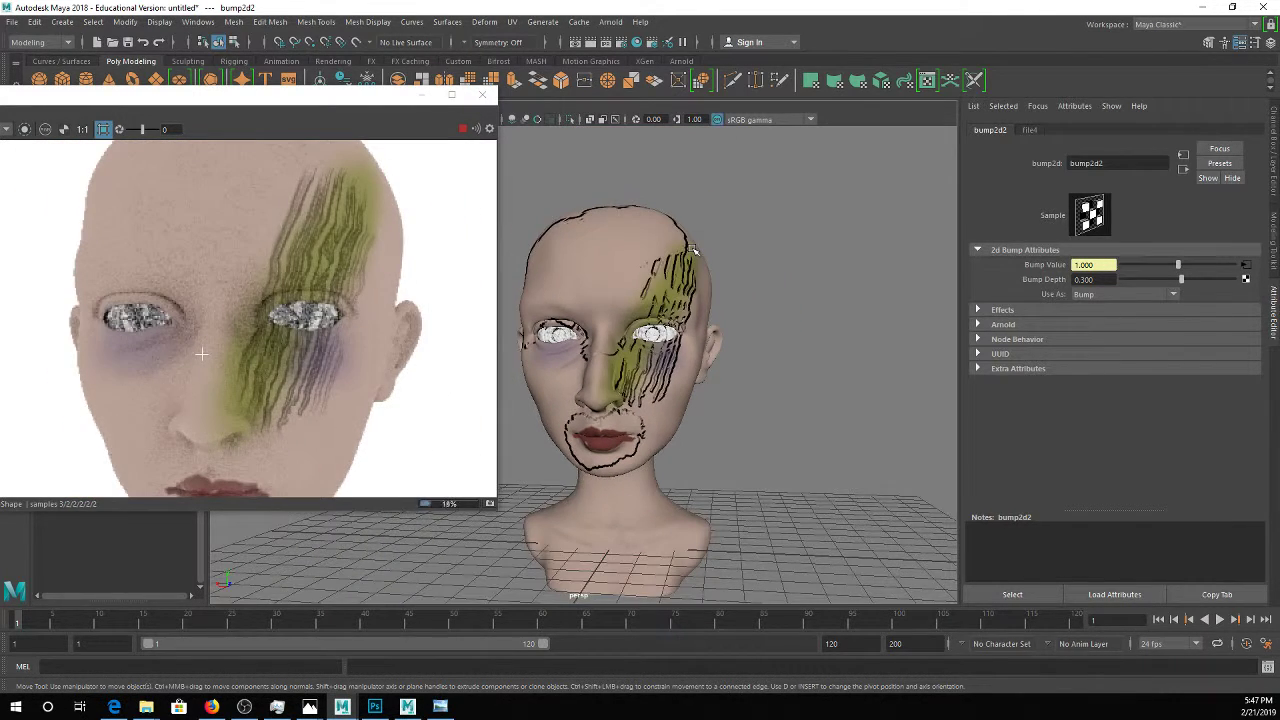
pyautogui.scroll(-2, 693, 250)
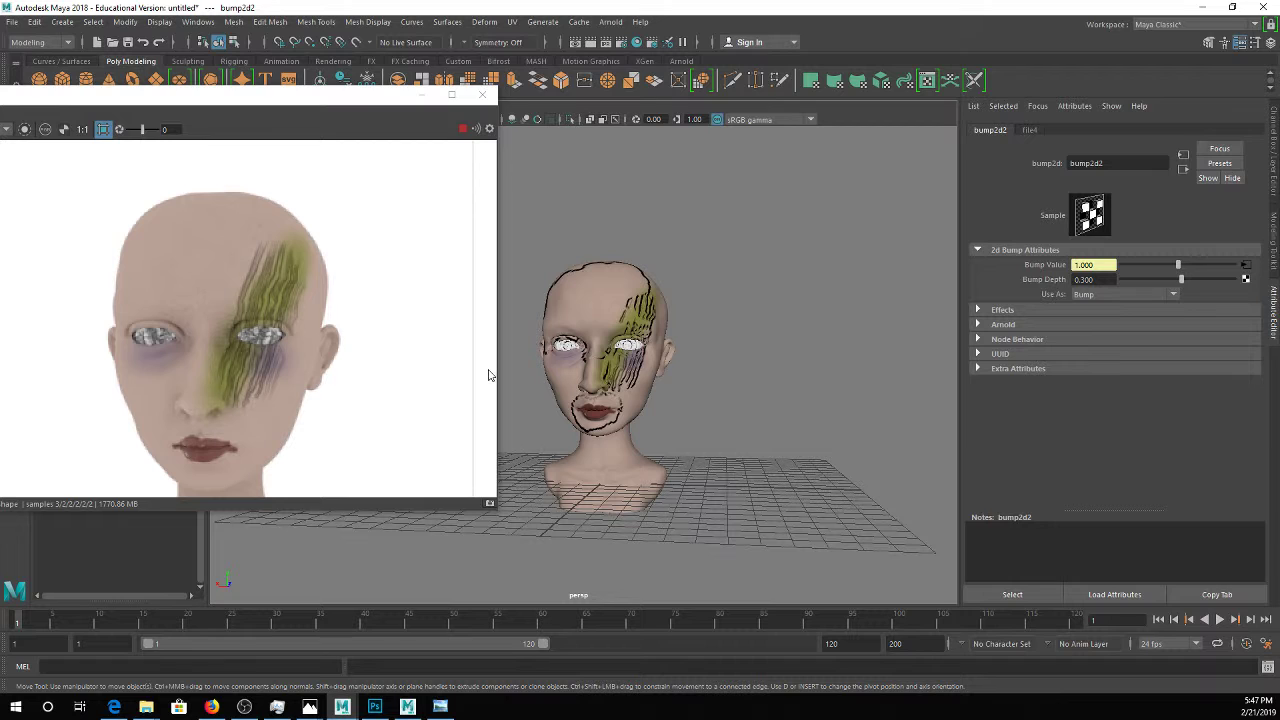
# Break the texture connection on the Bump Mapping of the head's material
pyautogui.click(576, 303)
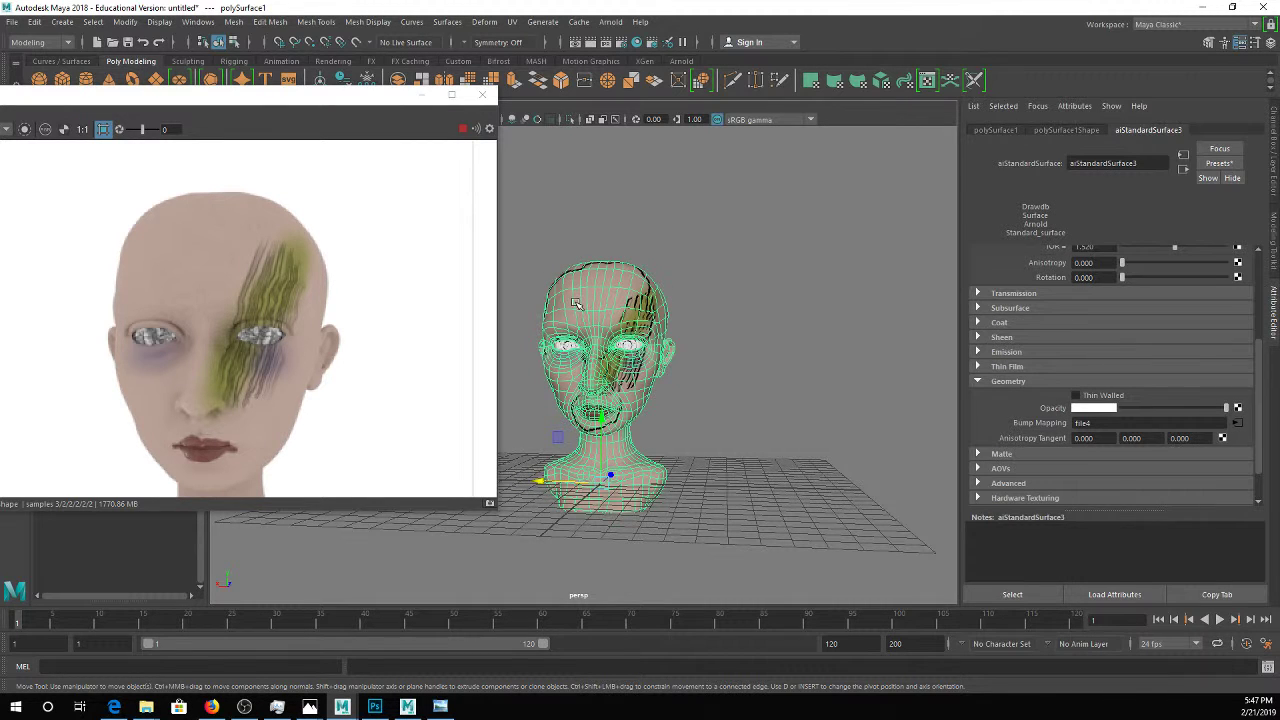
pyautogui.rightClick(1048, 425)
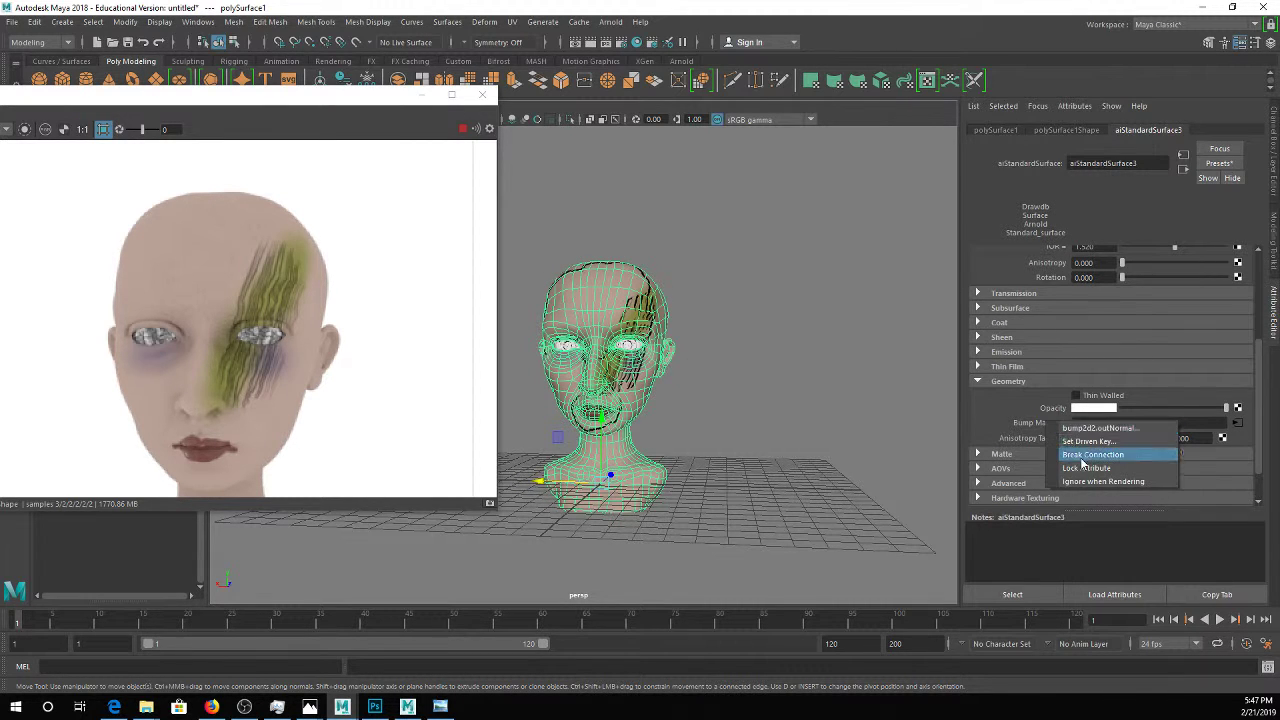
pyautogui.click(1060, 449)
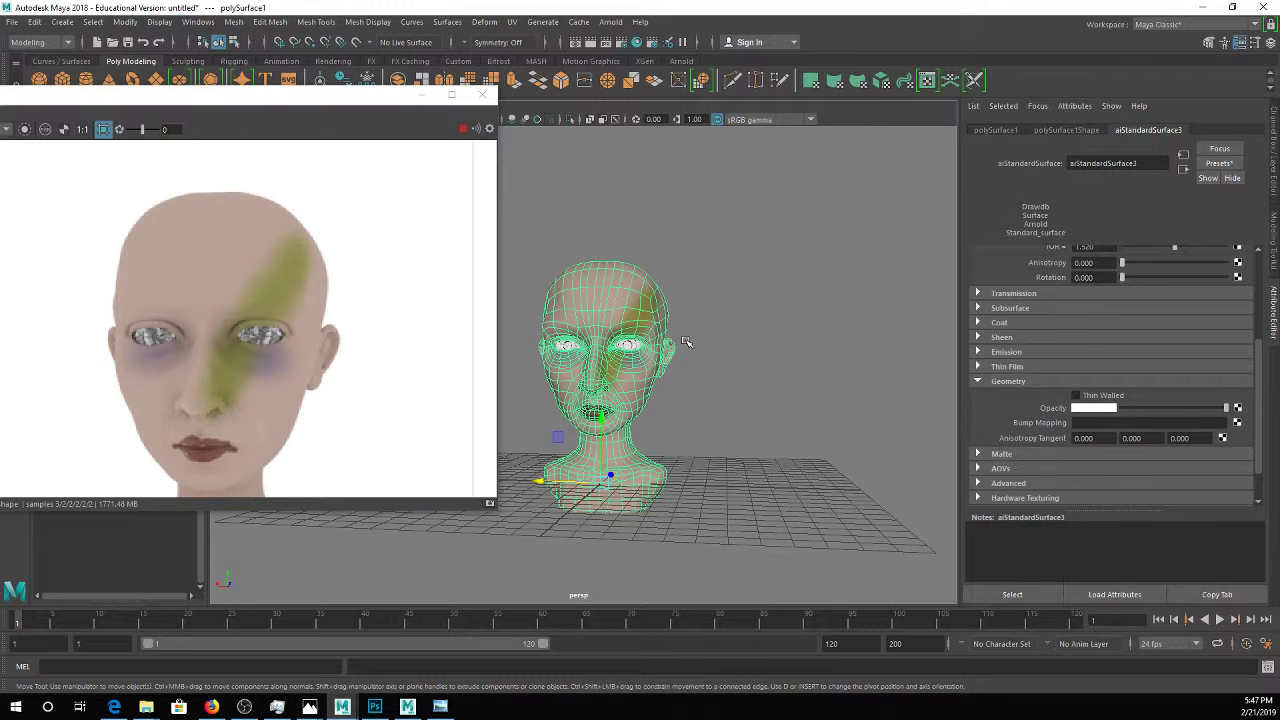
# Reposition and enlarge the Arnold RenderView window and frame the head more closely in the viewport
pyautogui.moveTo(286, 95); pyautogui.dragTo(278, 28)
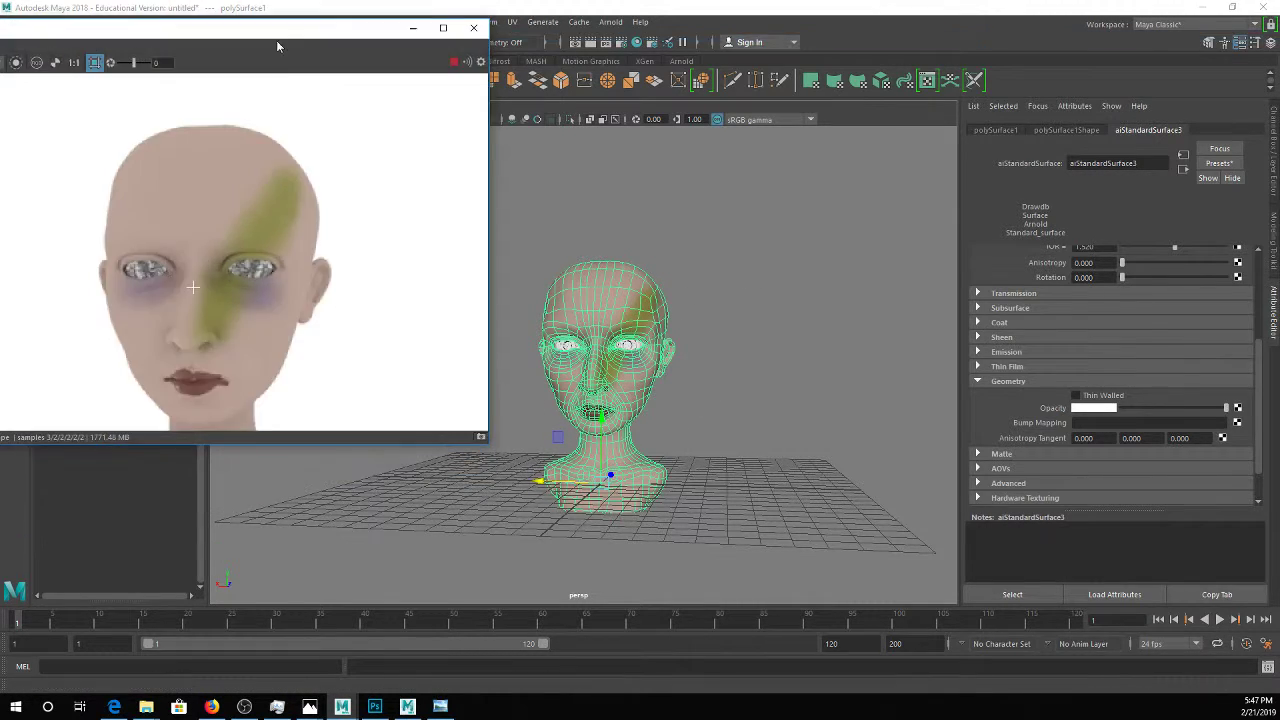
pyautogui.moveTo(487, 441); pyautogui.dragTo(596, 626)
pyautogui.scroll(4, 804, 383)
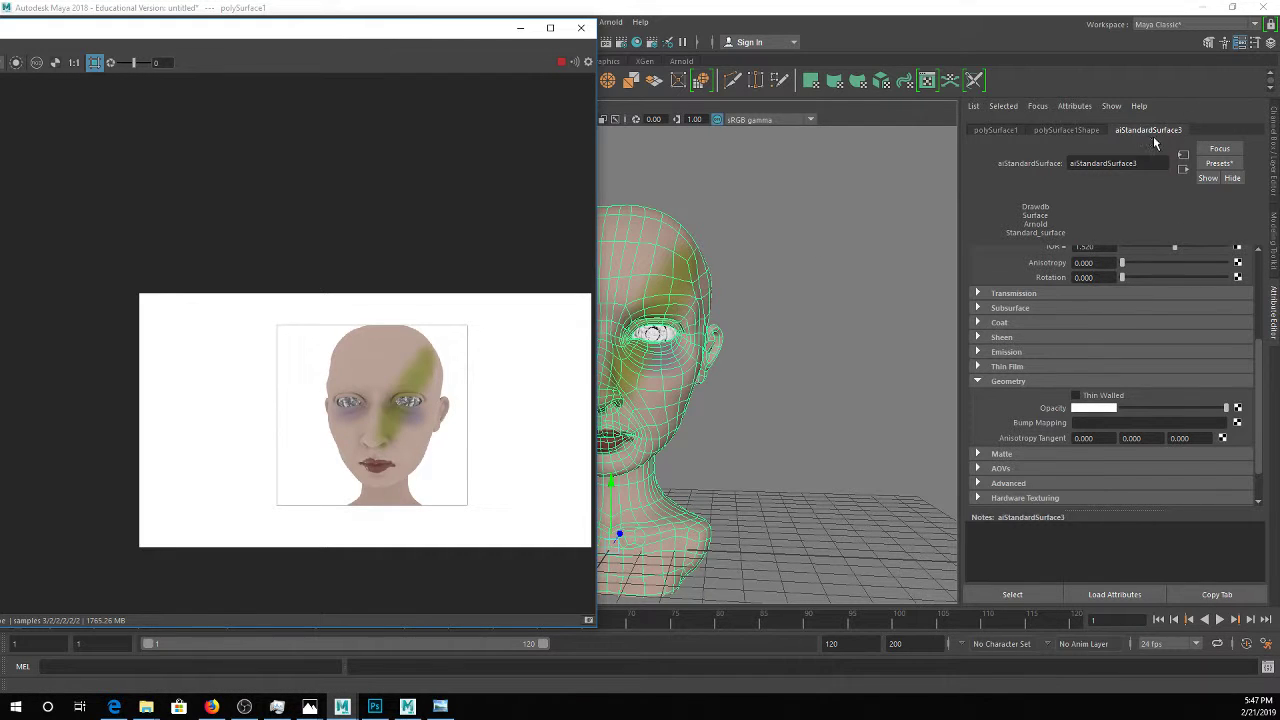
# Rename the head's aiStandardSurface material to skintex
pyautogui.doubleClick(1110, 163)
pyautogui.write('sk')
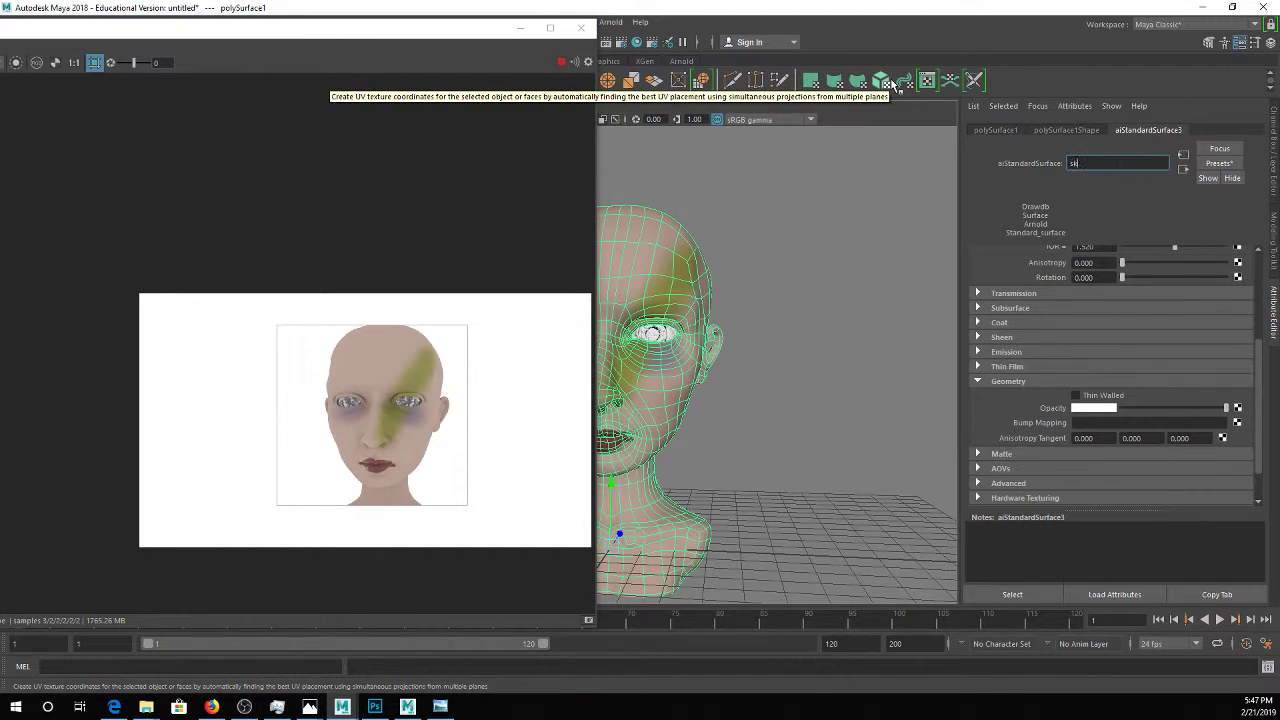
pyautogui.write('intg')
pyautogui.press('BackSpace')
pyautogui.write('tex')
pyautogui.press('Return')
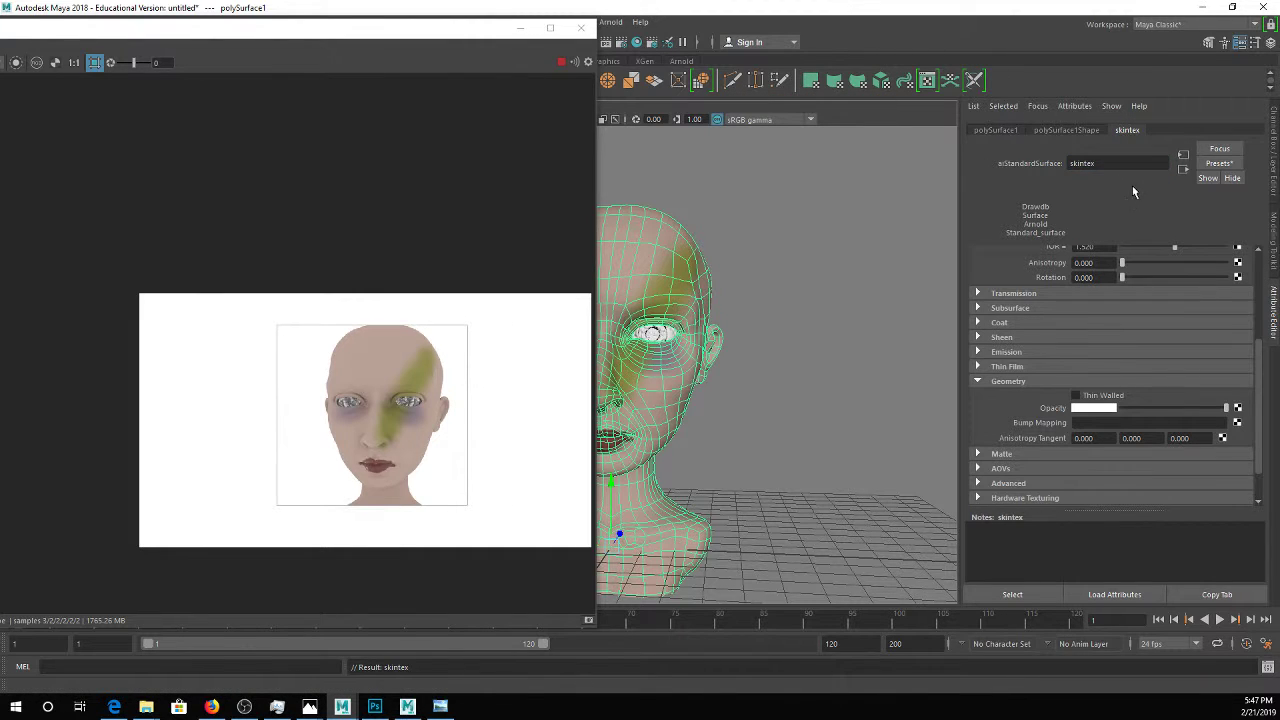
# Connect a File texture to the Displacement mat. of skintex's shading group and load Channel_Material_1_Bump Map.tif
pyautogui.click(1183, 170)
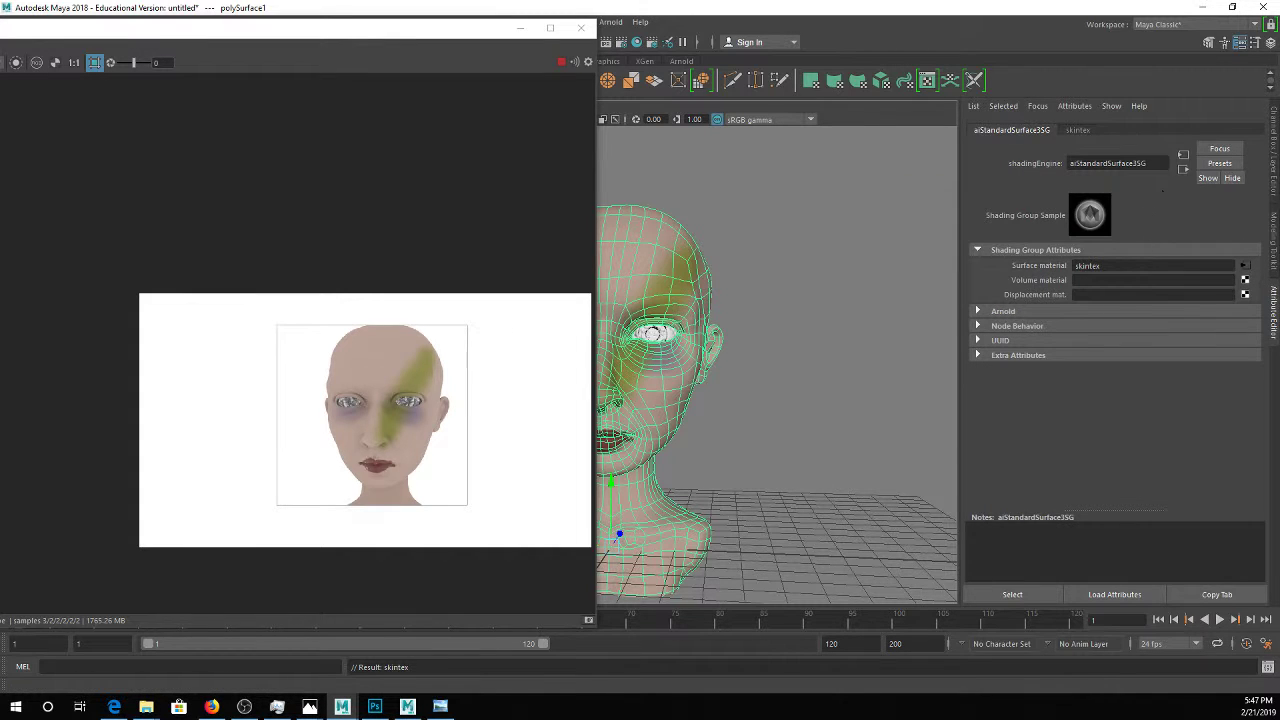
pyautogui.click(1245, 295)
pyautogui.click(785, 244)
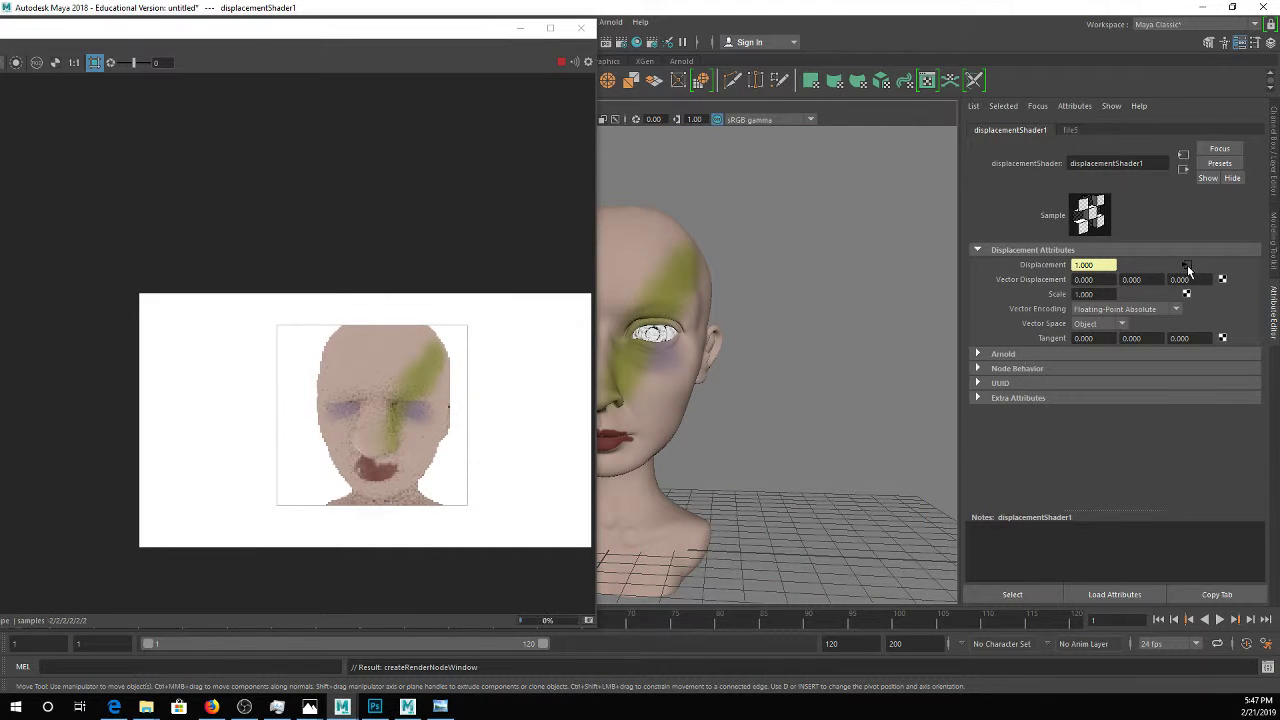
pyautogui.click(1186, 264)
pyautogui.click(1241, 312)
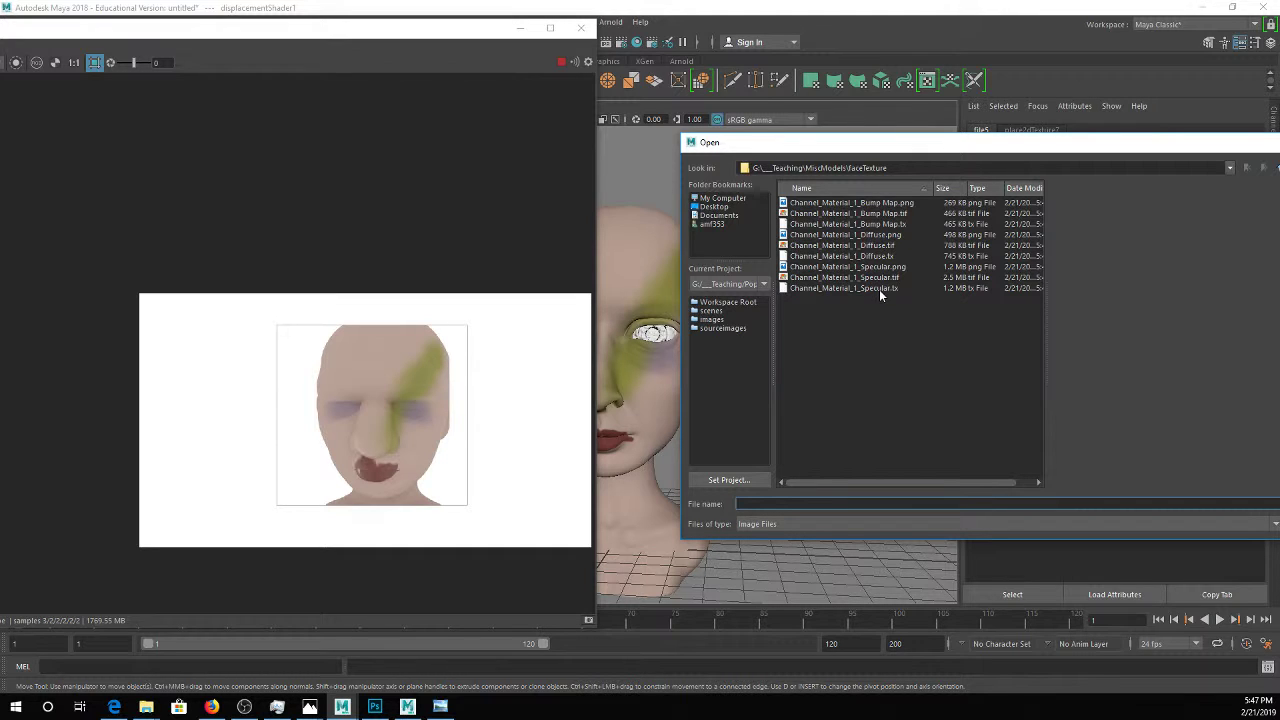
pyautogui.doubleClick(894, 214)
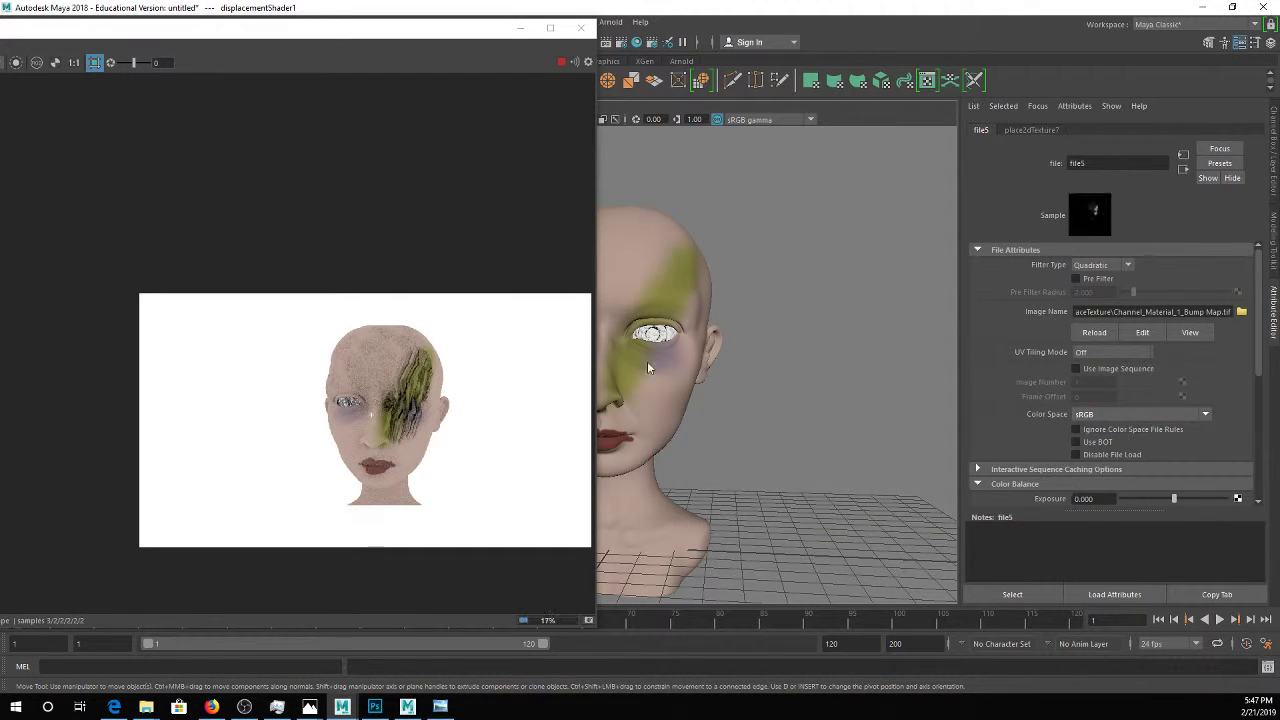
# Examine the displaced relief around the green-painted brow and eye from the front and side in the render
pyautogui.scroll(5, 740, 335)
pyautogui.scroll(2, 780, 320)
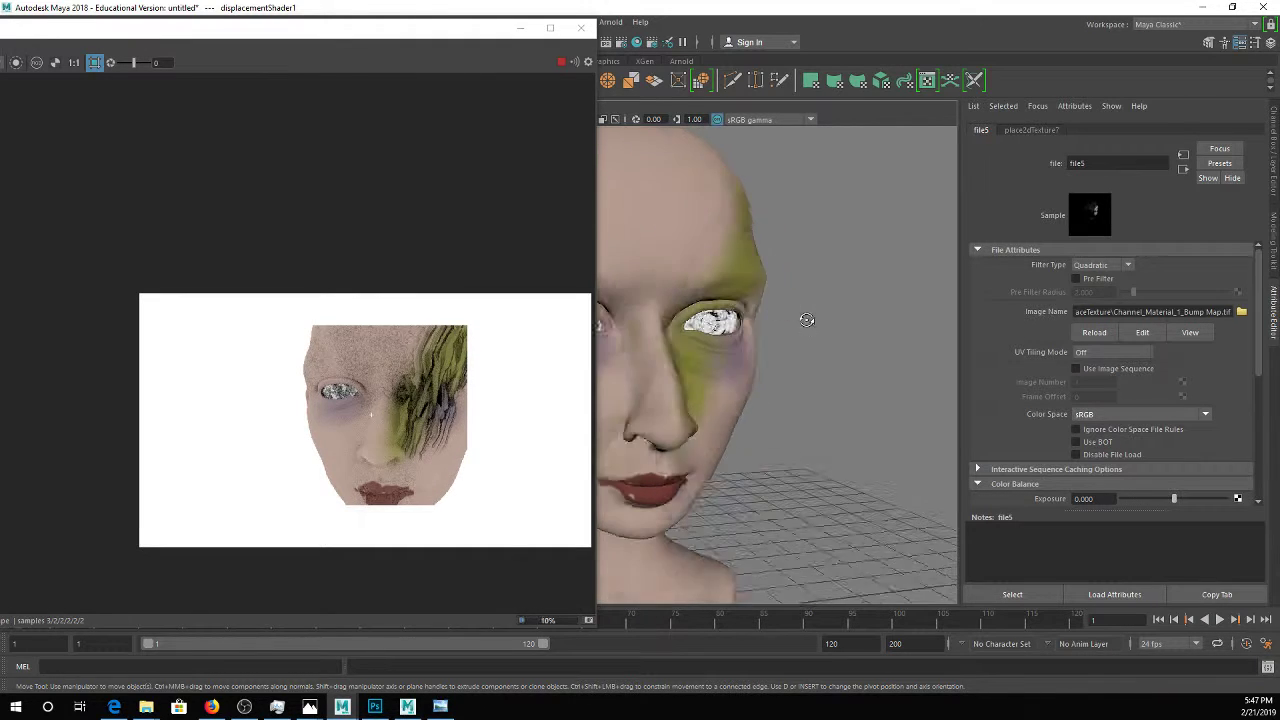
pyautogui.keyDown('alt'); pyautogui.moveTo(780, 320); pyautogui.dragTo(723, 354); pyautogui.keyUp('alt')
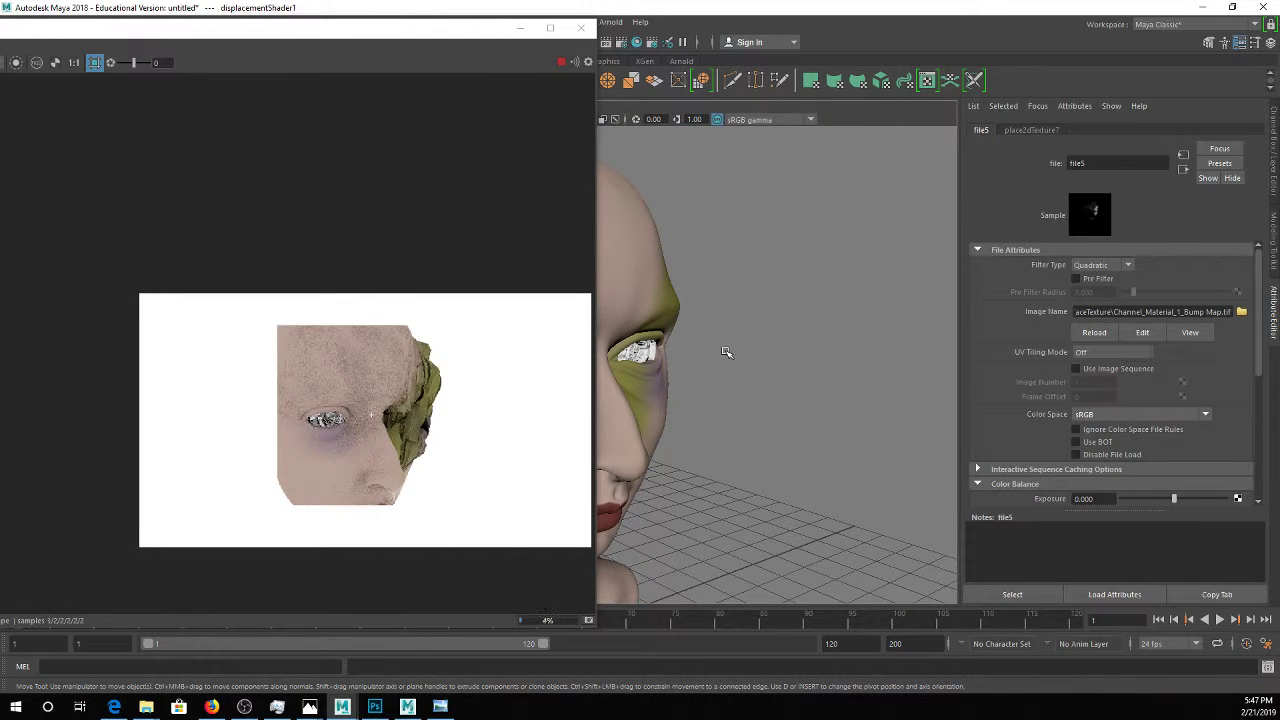
pyautogui.keyDown('alt'); pyautogui.moveTo(706, 309); pyautogui.dragTo(655, 302); pyautogui.keyUp('alt')
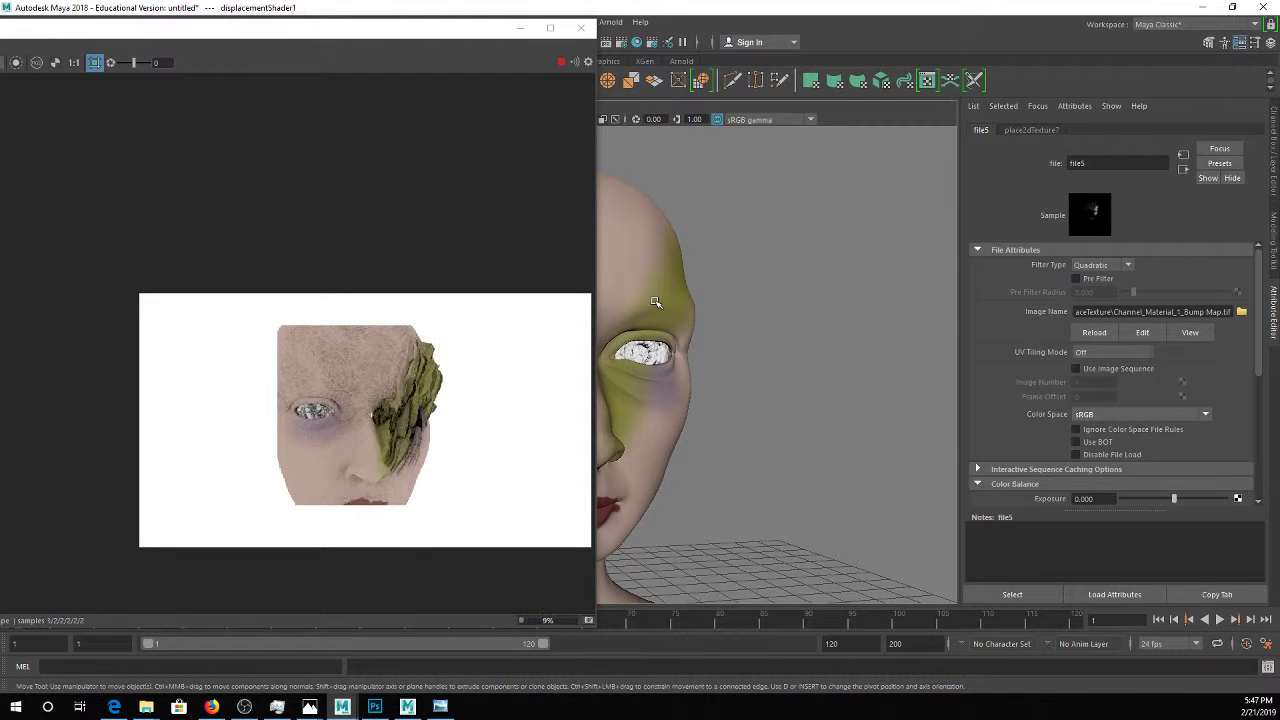
pyautogui.scroll(5, 460, 380)
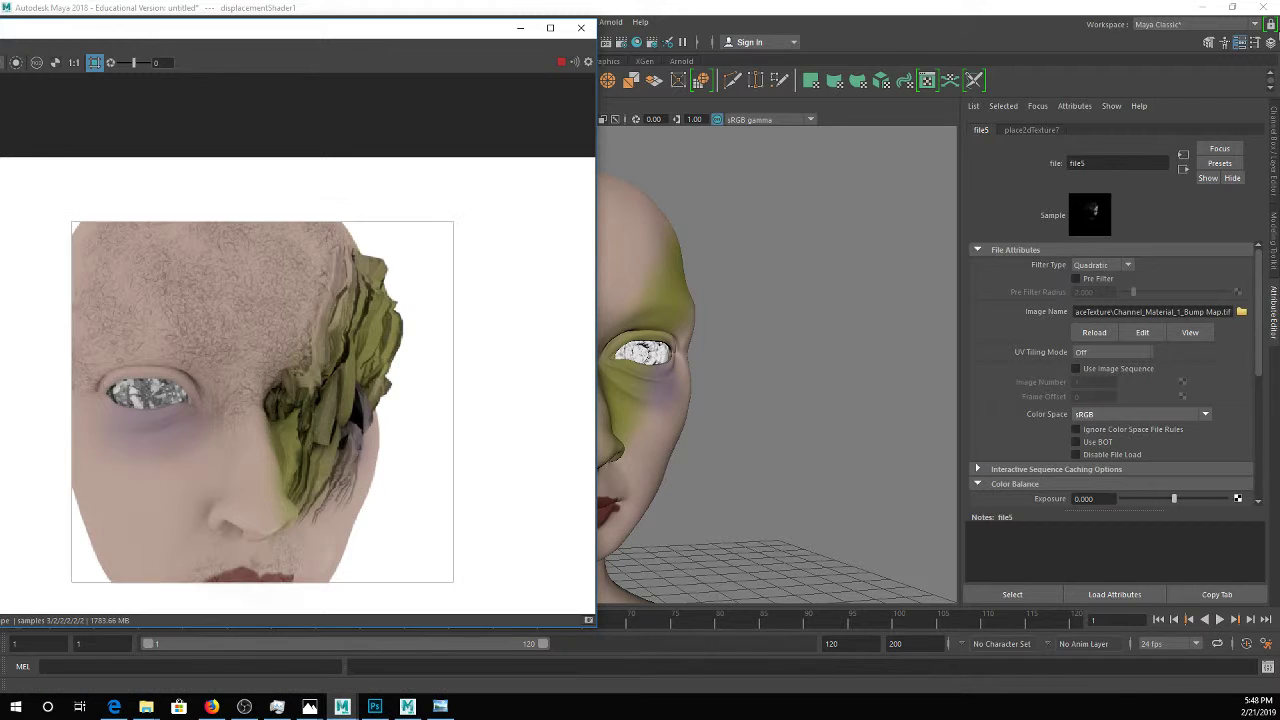
# Switch to the Firefox browser
pyautogui.hotkey('alt', 'Tab')
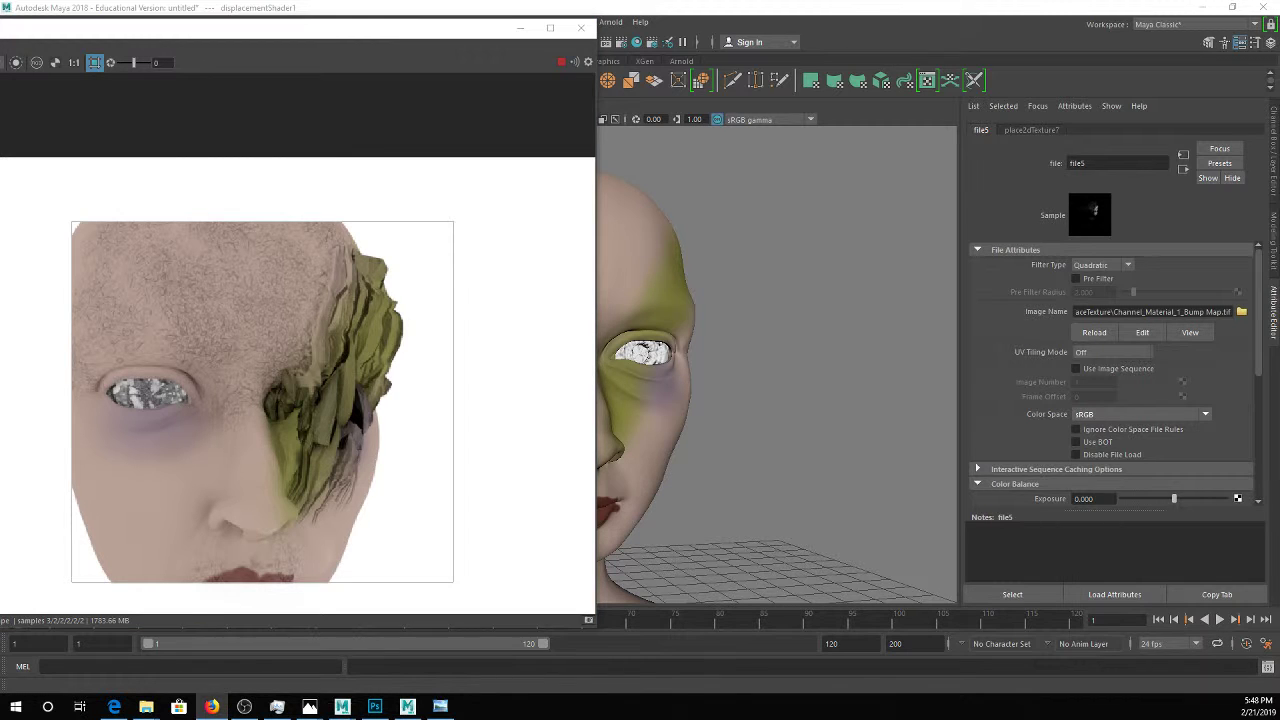